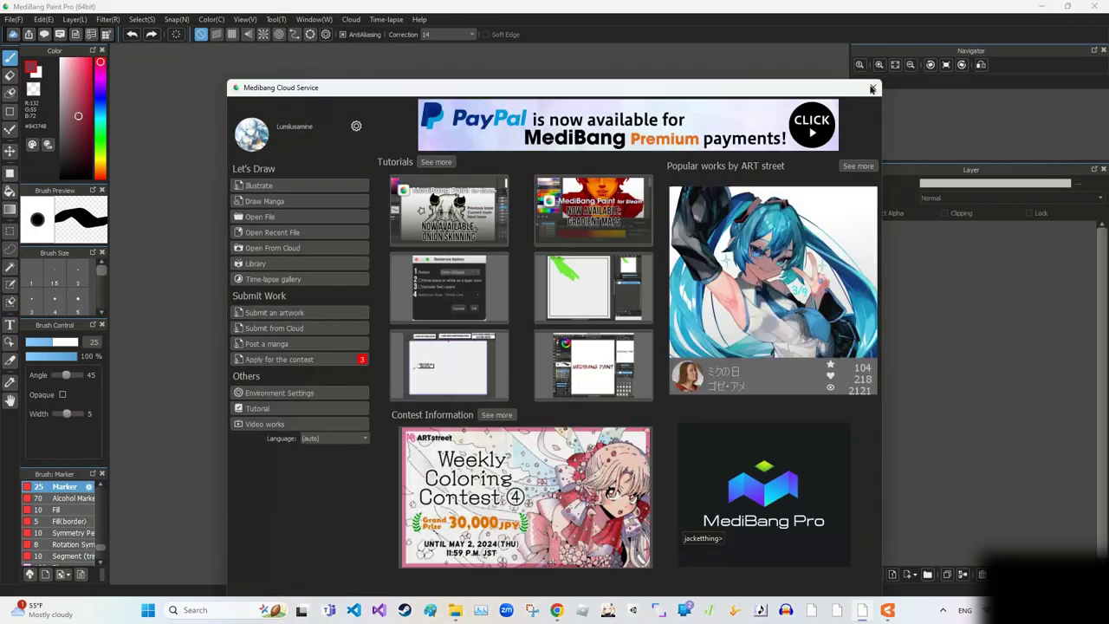
- Create a folder named topmouth containing the topmouth layer and a new layer clipped to it
key("Escape")
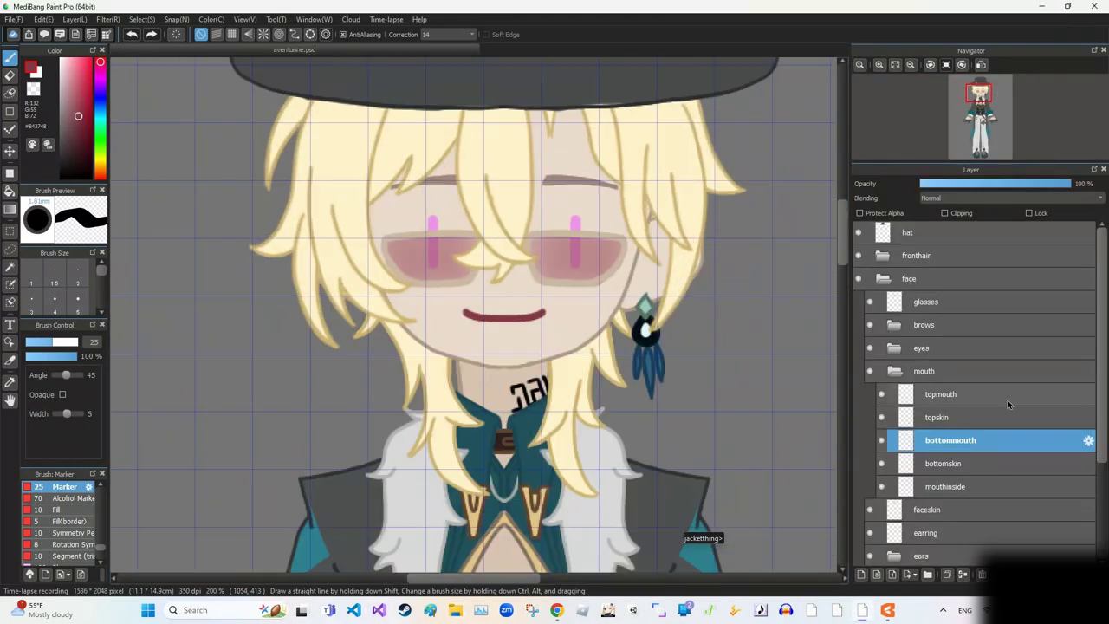
left_click(1005, 396)
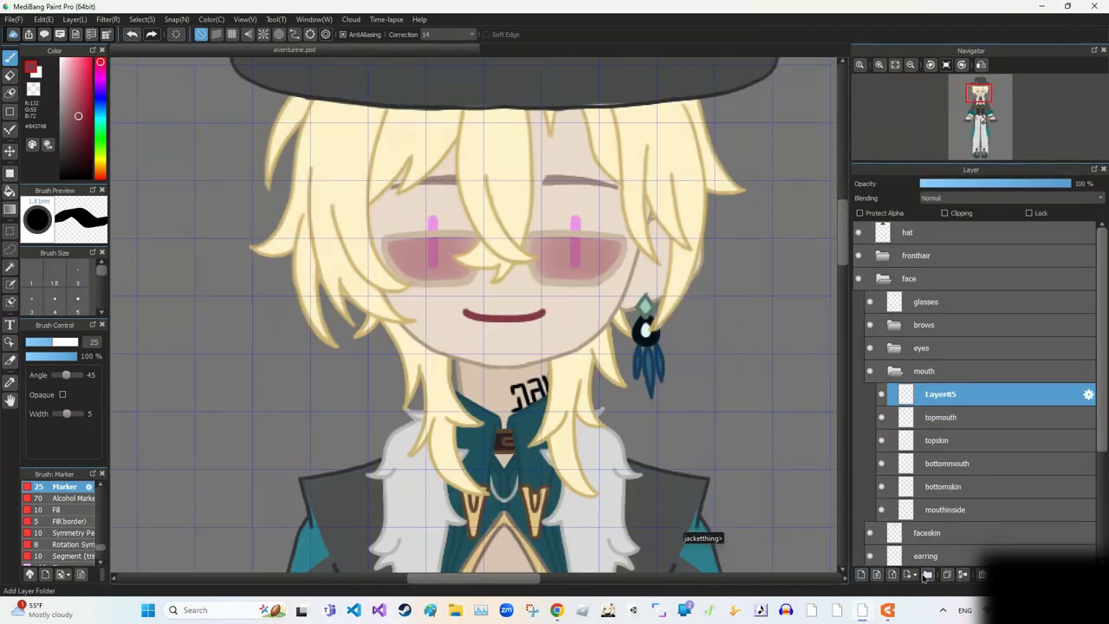
left_click(925, 578)
type("topmouth")
left_click(568, 400)
mouse_move(944, 440)
left_mouse_down()
mouse_move(987, 430)
mouse_move(959, 435)
mouse_move(959, 425)
left_mouse_up()
left_click(944, 212)
- Recolour the upper mouth line a lighter red (#BE576D) on the clipped layer and merge the topmouth folder
scroll(797, 383, "up", 3)
scroll(796, 383, "down", 5)
scroll(502, 260, "up", 4)
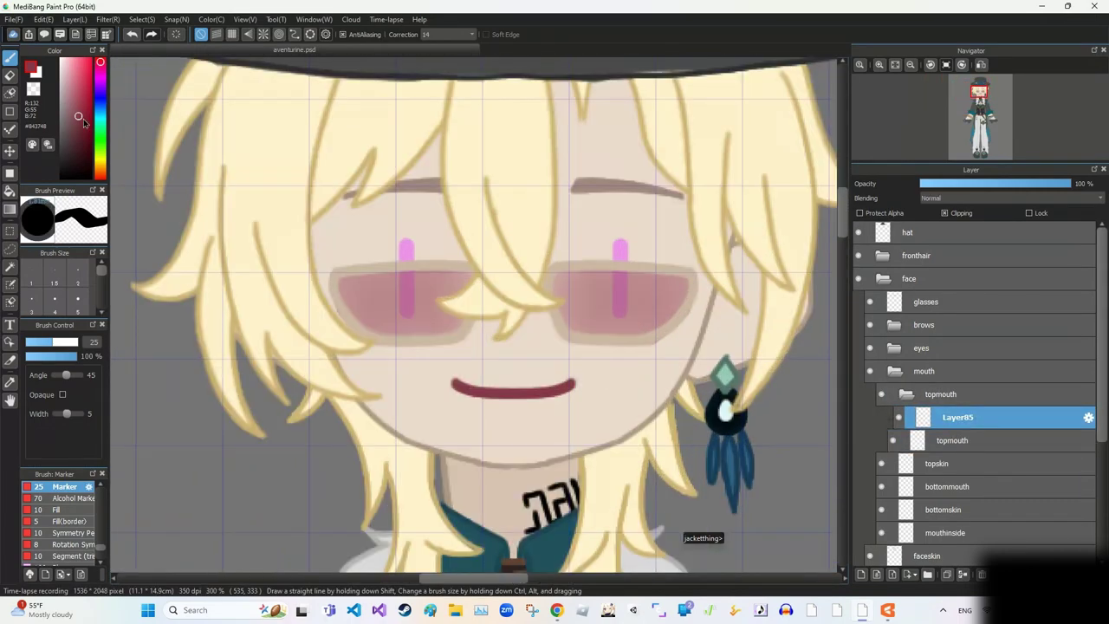
right_click(958, 416)
left_click(987, 450)
left_click(946, 463)
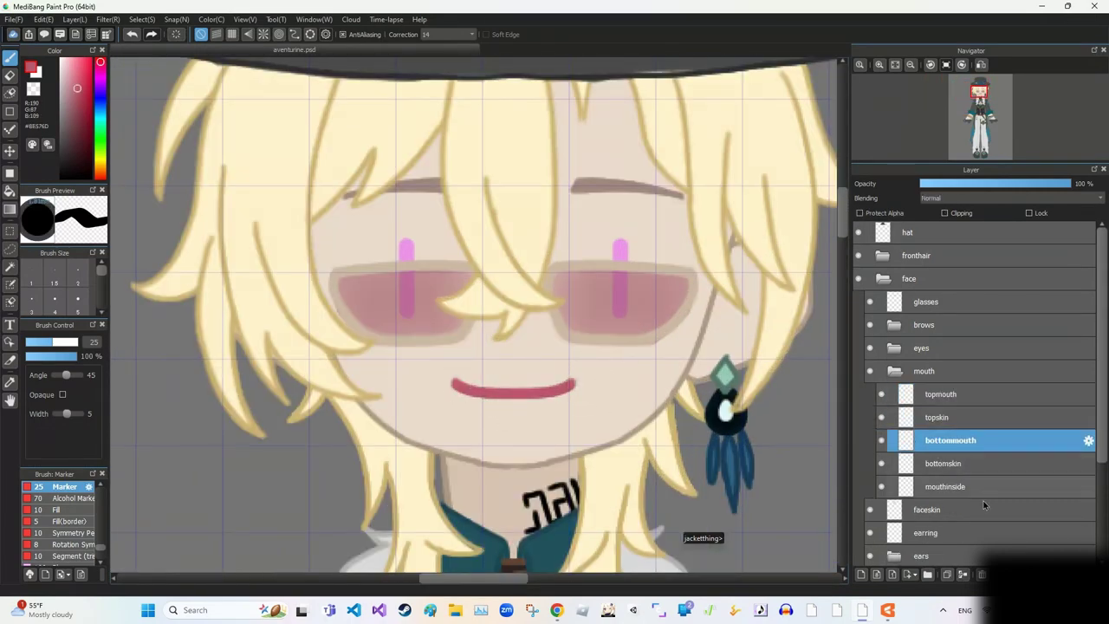
- Replace the bottommouth layer with a copy of topmouth, placed below topskin and named bottommouth
right_click(946, 462)
left_click(970, 485)
left_click(933, 397)
left_click_drag(932, 397, 932, 440)
double_click(939, 440)
type("bottommouth")
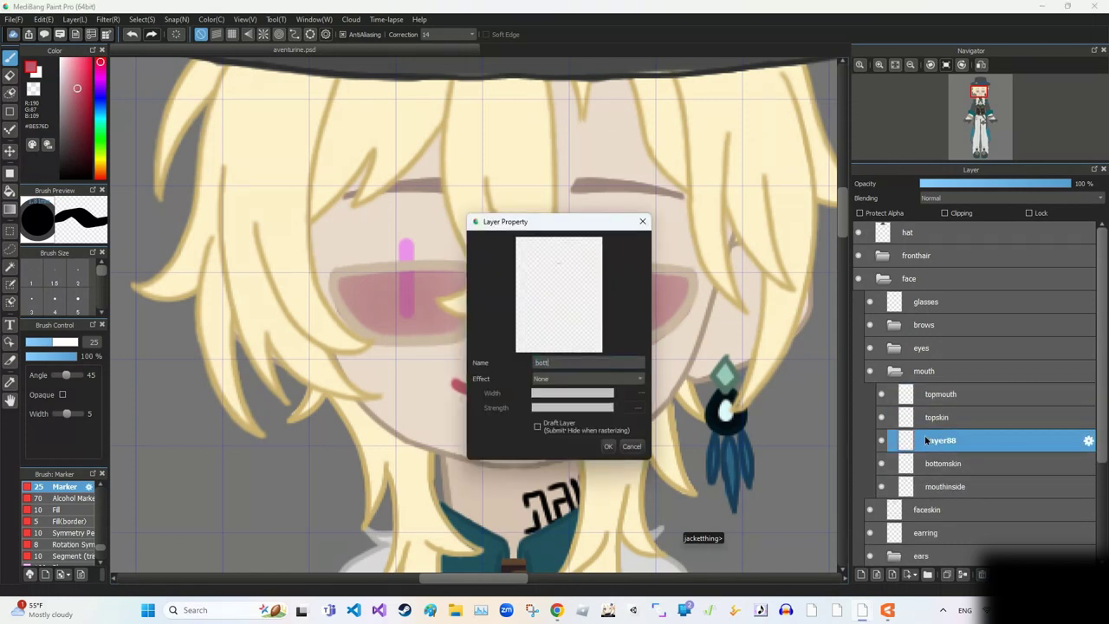
key("Return")
- Create a folder named brow< in the brows folder, containing the brow< layer and a new layer above it
scroll(532, 166, "down", 2)
left_click(924, 324)
left_click(861, 575)
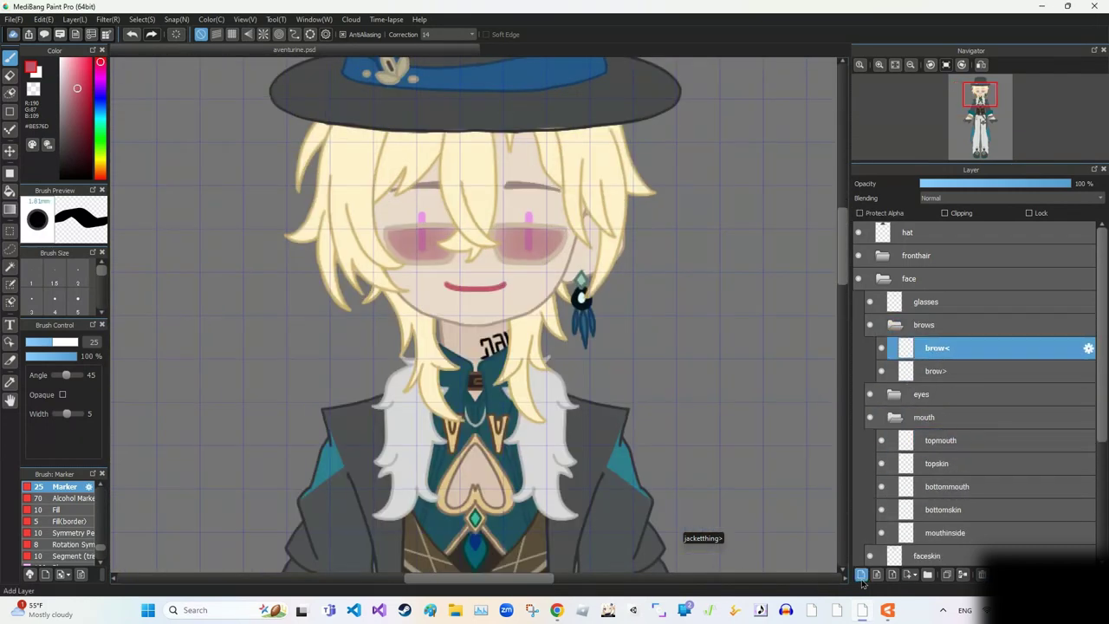
left_click(927, 574)
left_click(967, 373)
double_click(944, 347)
type("brow<")
key("Return")
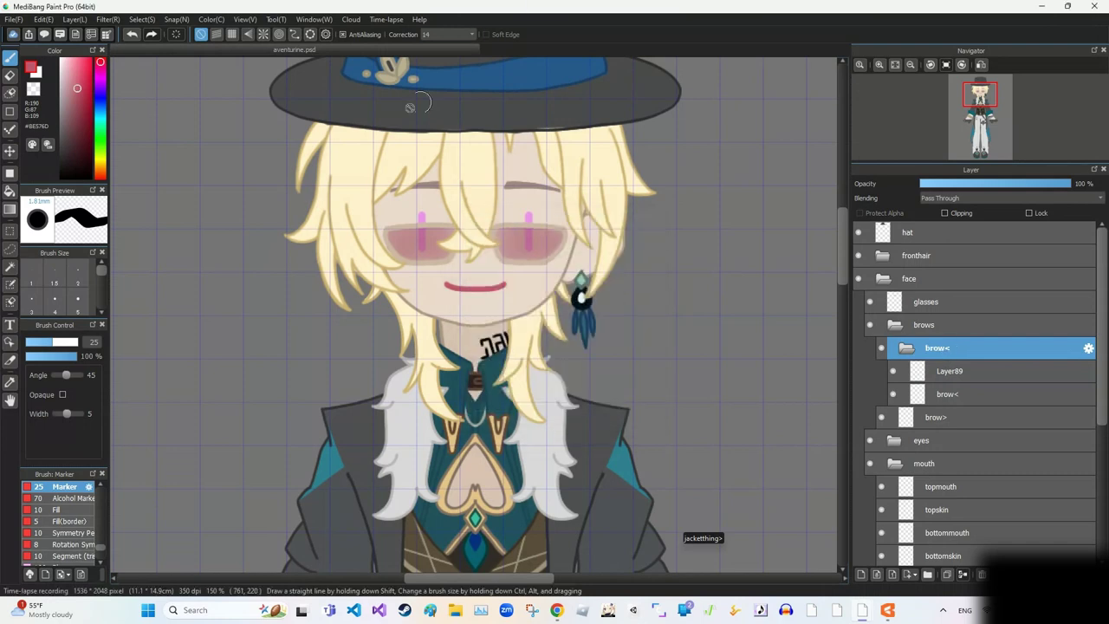
- Clip the new layer to brow<, recolour that eyebrow dark blond (#CCAF6C) and merge the brow< folder
scroll(558, 347, "up", 2)
left_click(498, 281, "alt")
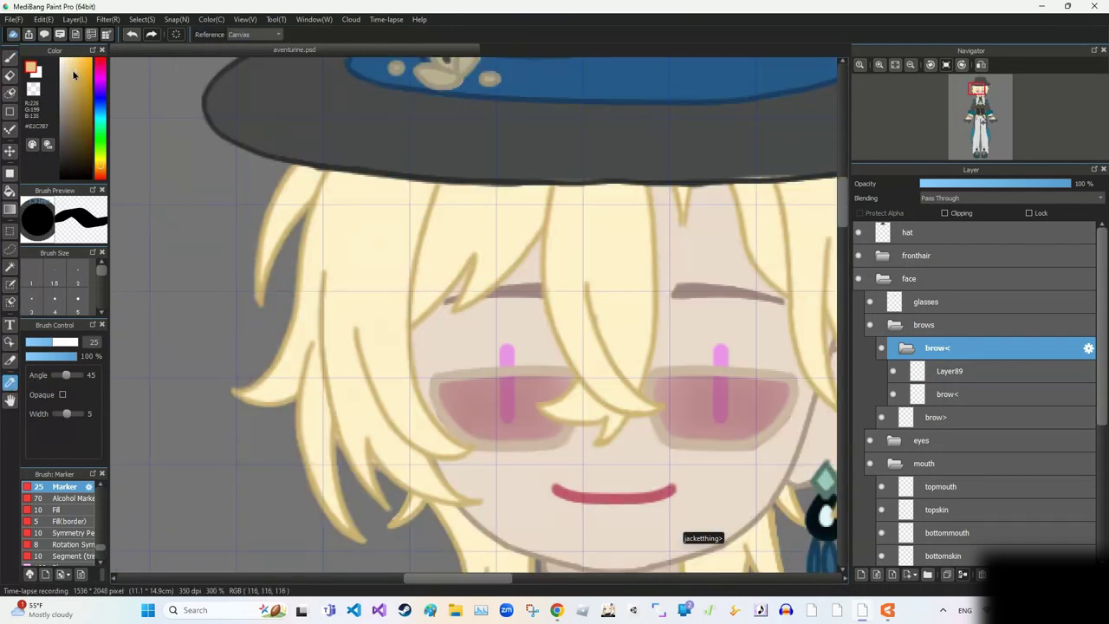
scroll(759, 292, "up", 5)
left_click(957, 370)
scroll(759, 292, "down", 5)
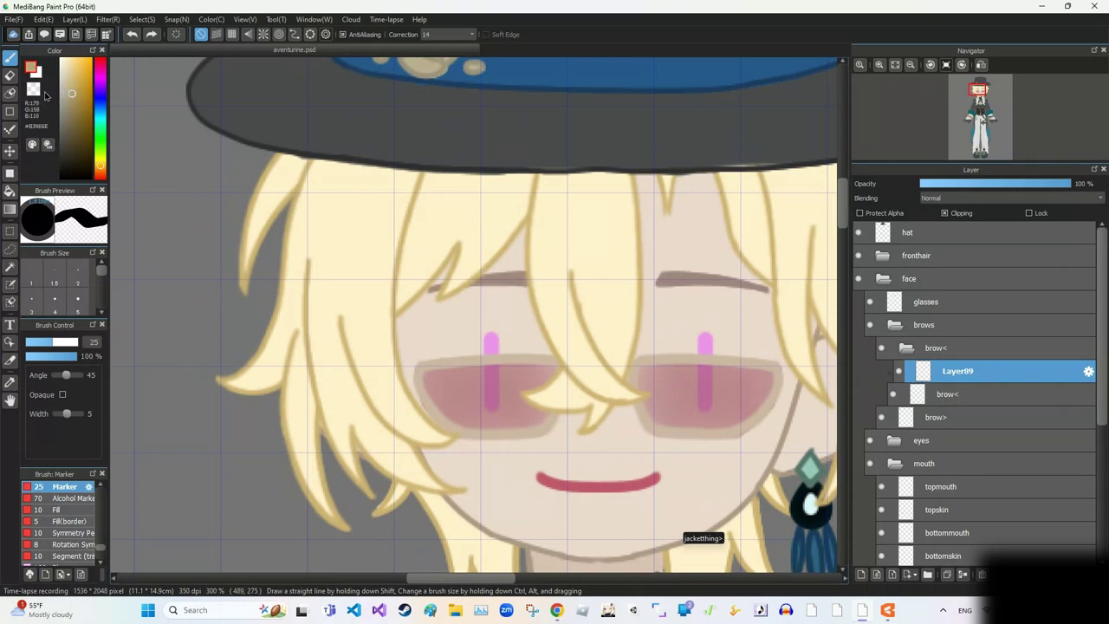
key("ctrl+e")
scroll(476, 321, "down", 3)
scroll(477, 320, "up", 2)
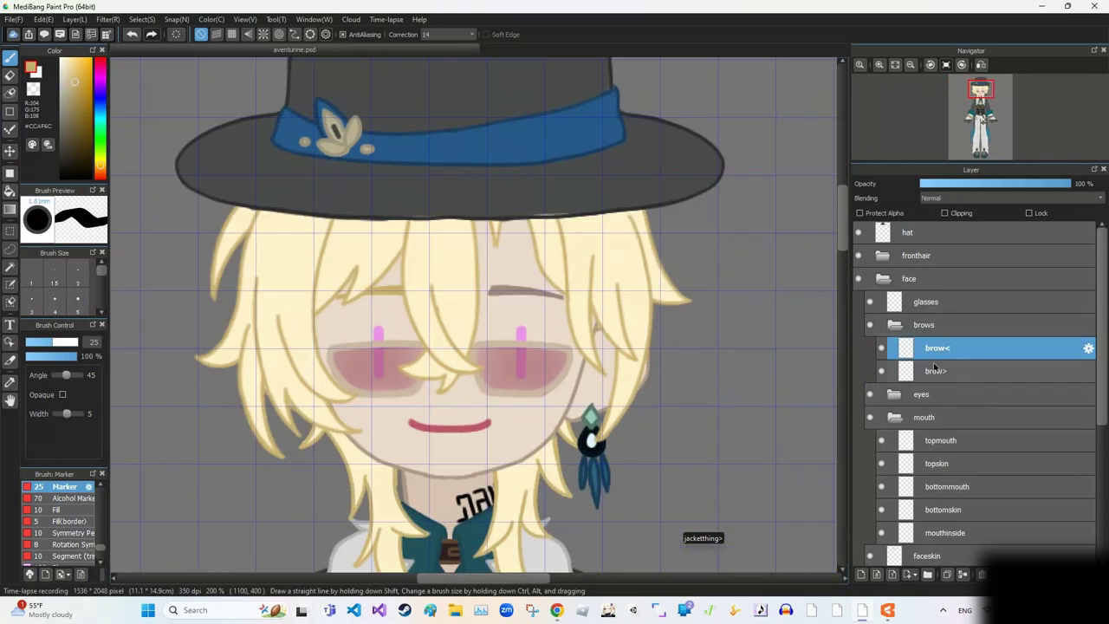
- Try to select the area around the recoloured eyebrow and move the brow across to the other side
left_click(907, 564)
left_click_drag(939, 370, 940, 339)
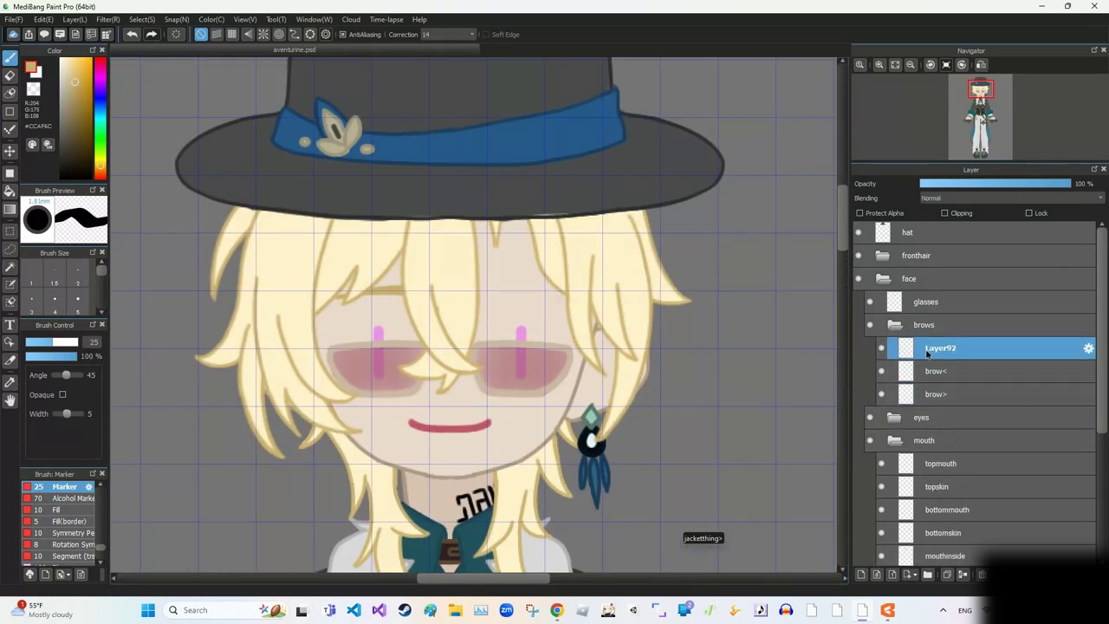
left_click(10, 230)
left_click_drag(313, 242, 468, 345)
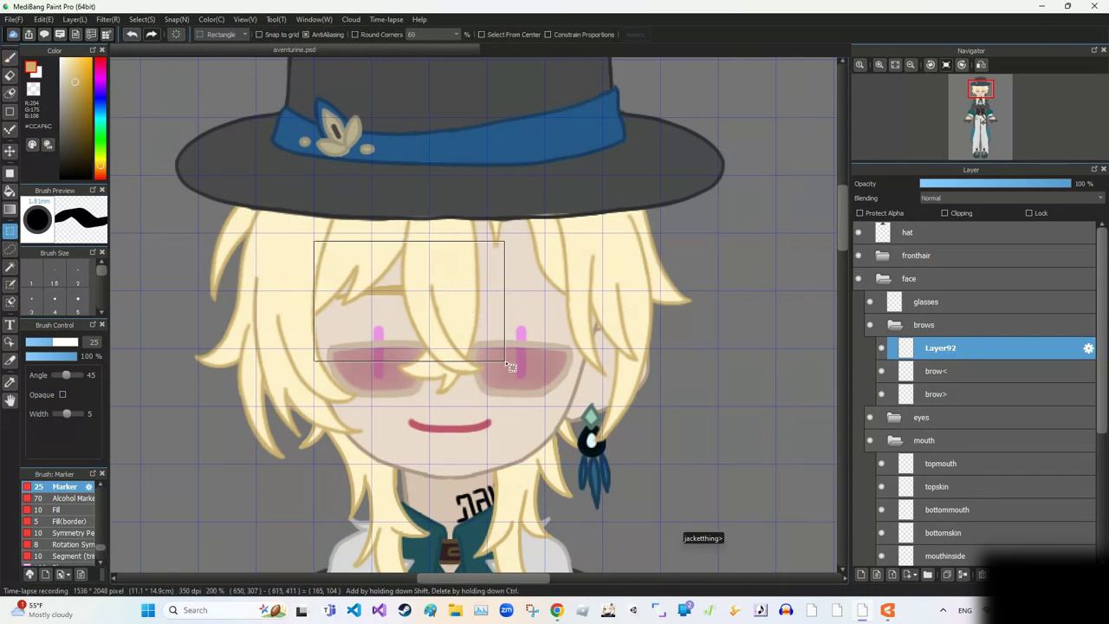
key("o")
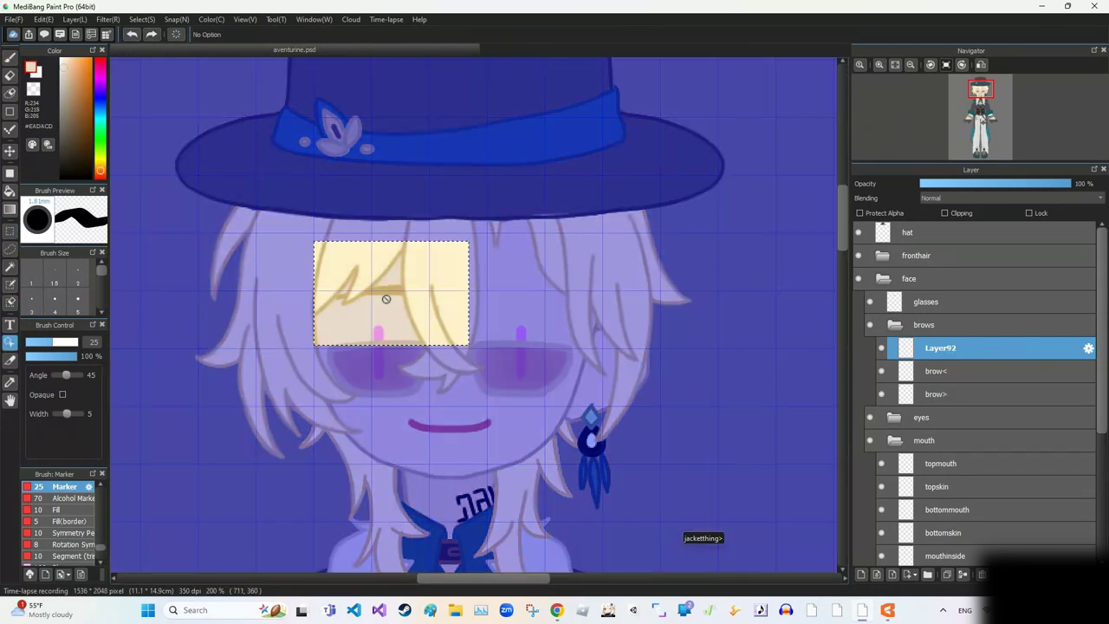
left_click(10, 151)
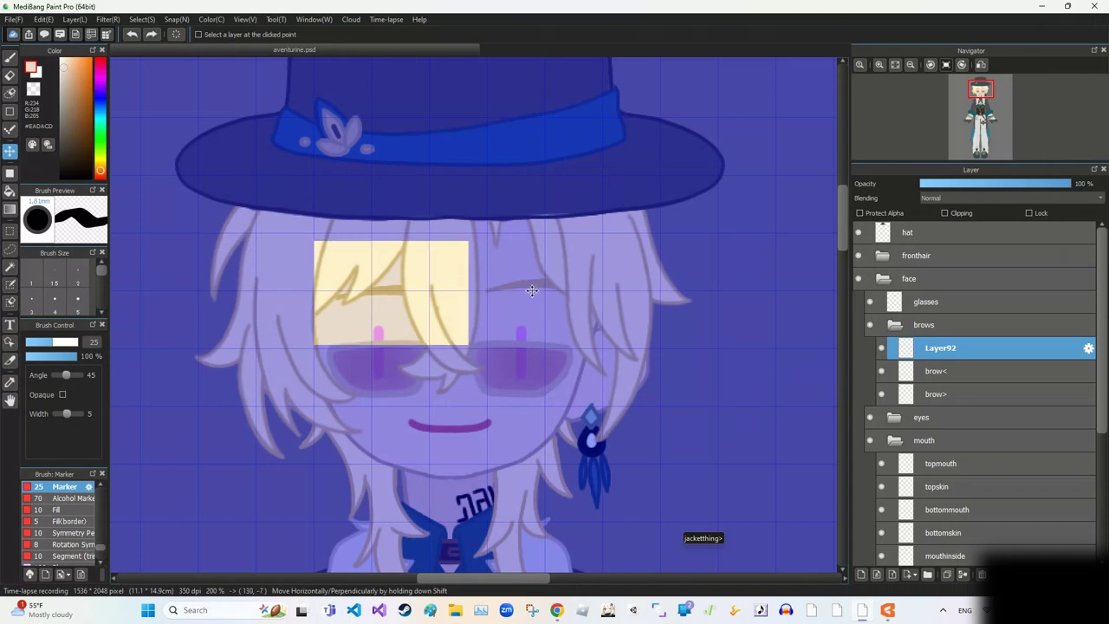
left_click_drag(371, 307, 528, 304)
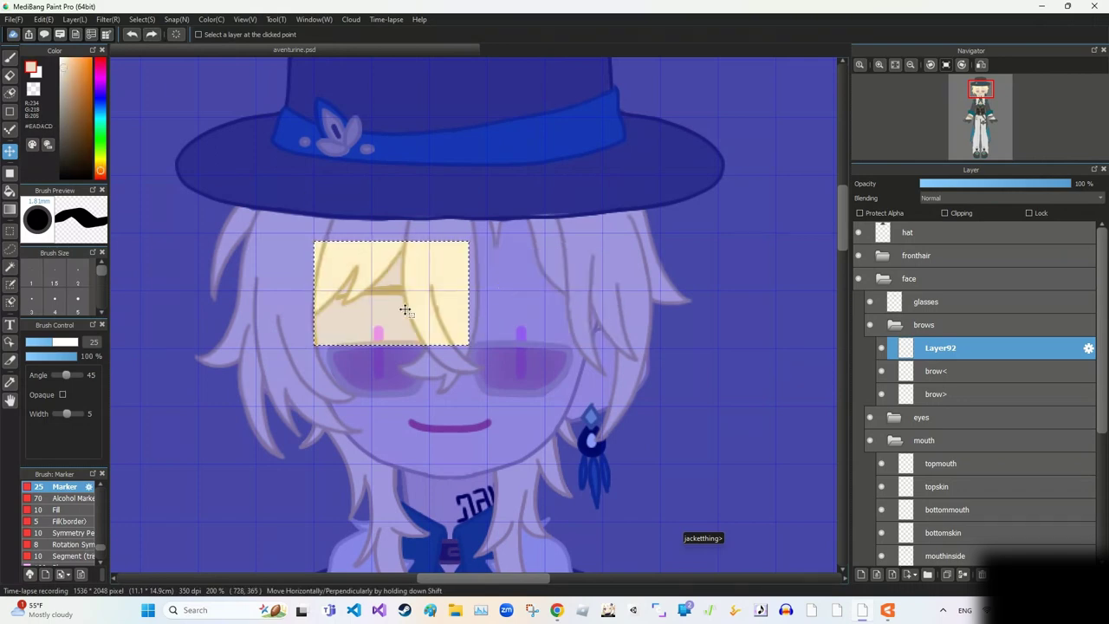
- Move the brow> layer into a new folder named brow>
right_click(944, 347)
left_click(1031, 404)
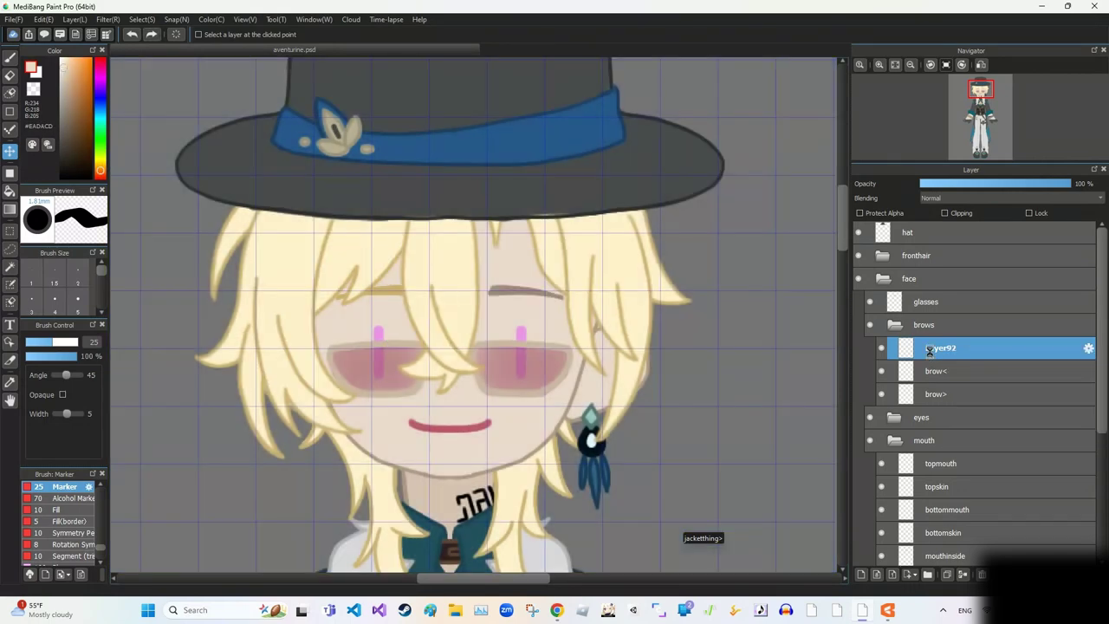
type("brow>")
key("Return")
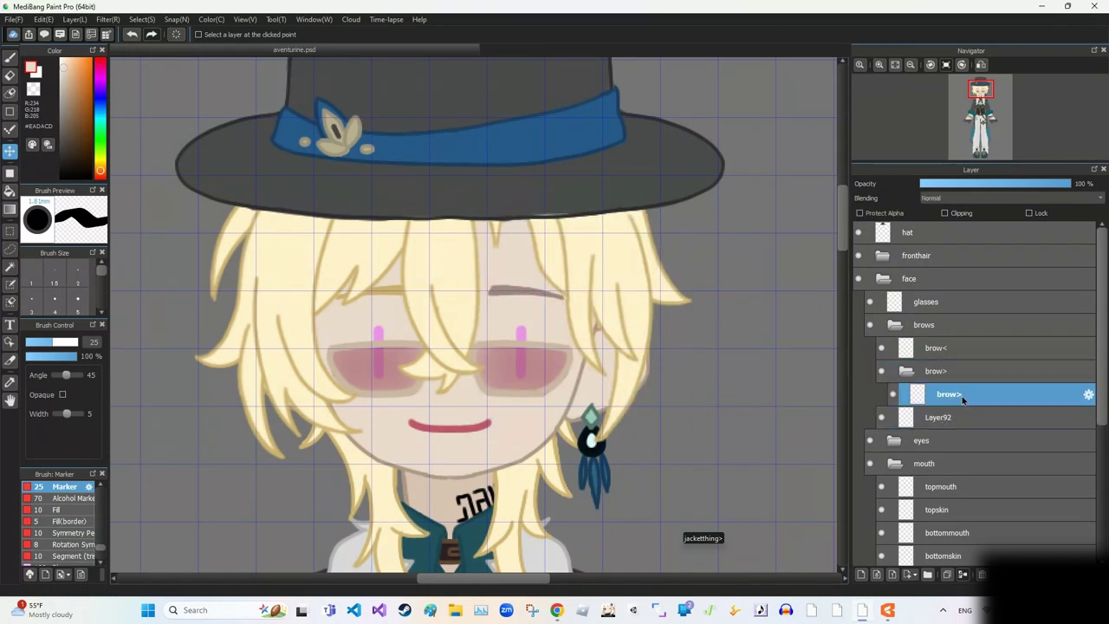
- Recolour the brow> eyebrow dark blond (#CCAF6C) on a new layer clipped to it and merge the brow> folder
scroll(425, 272, "up", 1)
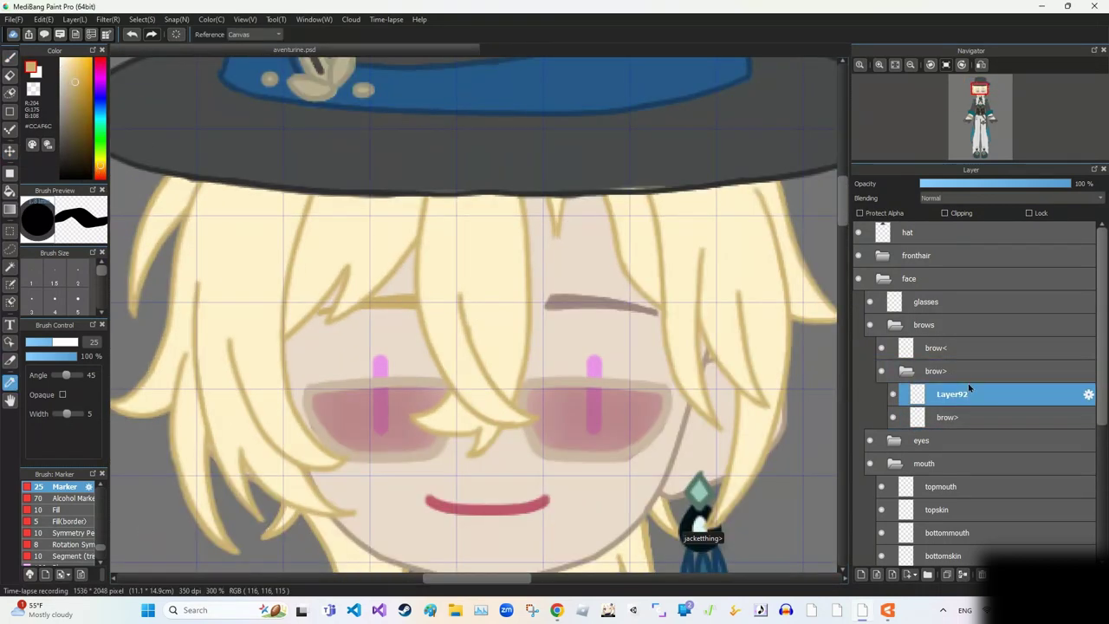
left_click(637, 302, "alt")
left_click(731, 290, "alt")
right_click(889, 360)
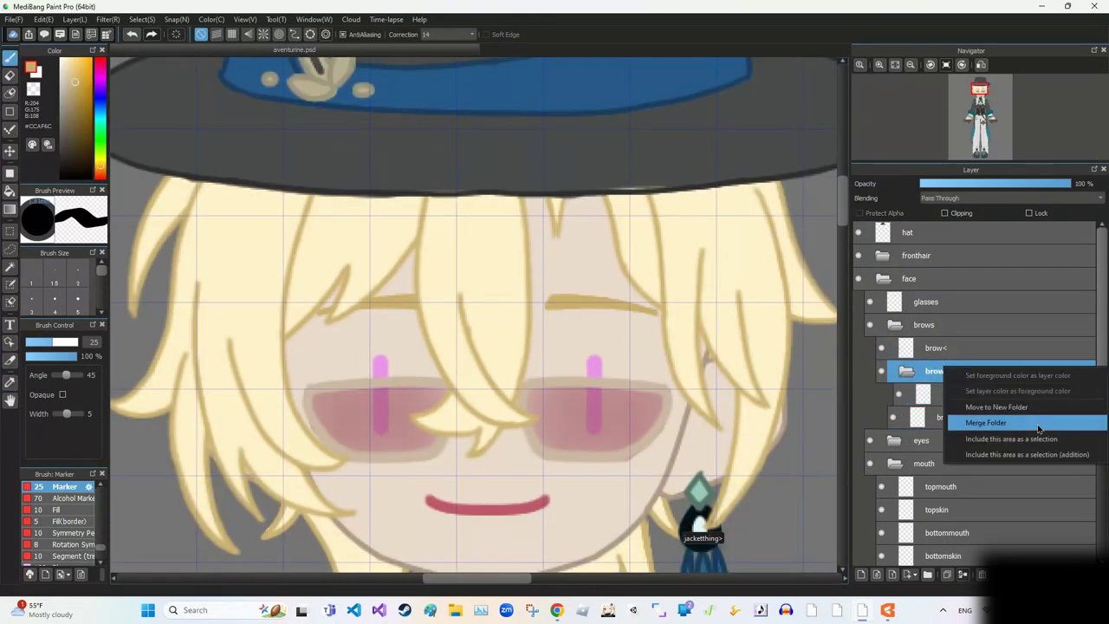
- Sample the hat's dark grey (#494B4B) and fill the gap along the brim on a new layer beneath the hat
left_click(893, 324)
left_click(908, 232)
scroll(562, 103, "down", 1)
left_click(562, 103, "alt")
scroll(563, 103, "up", 1)
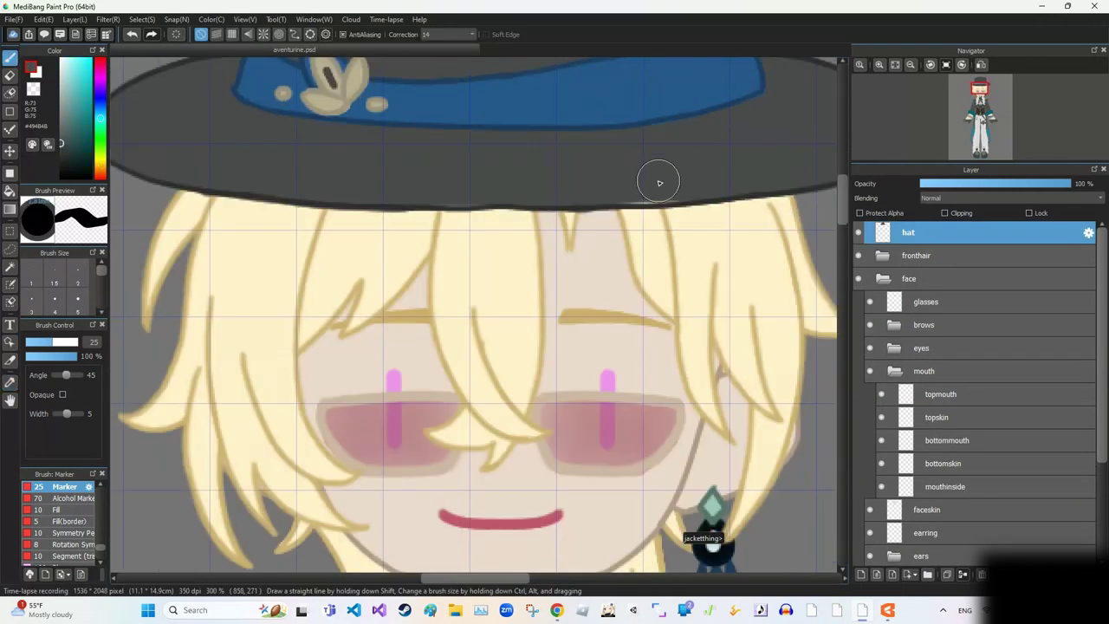
key("ctrl+shift+n")
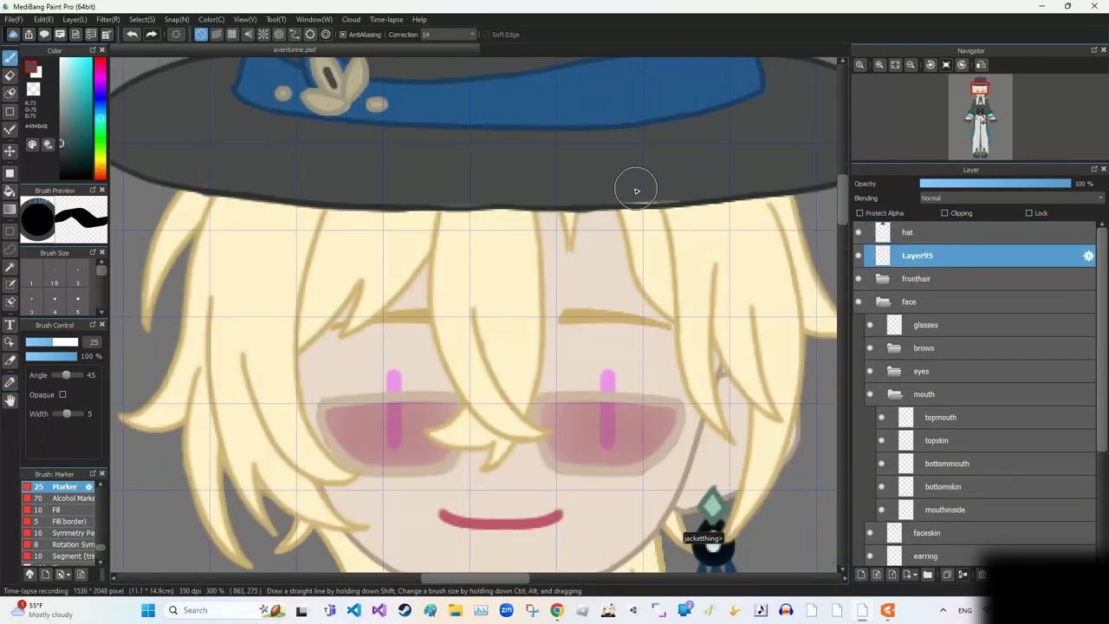
- Group the hat layer and the new layer beneath it in a folder named hat and merge the folder
left_click(927, 575)
double_click(906, 232)
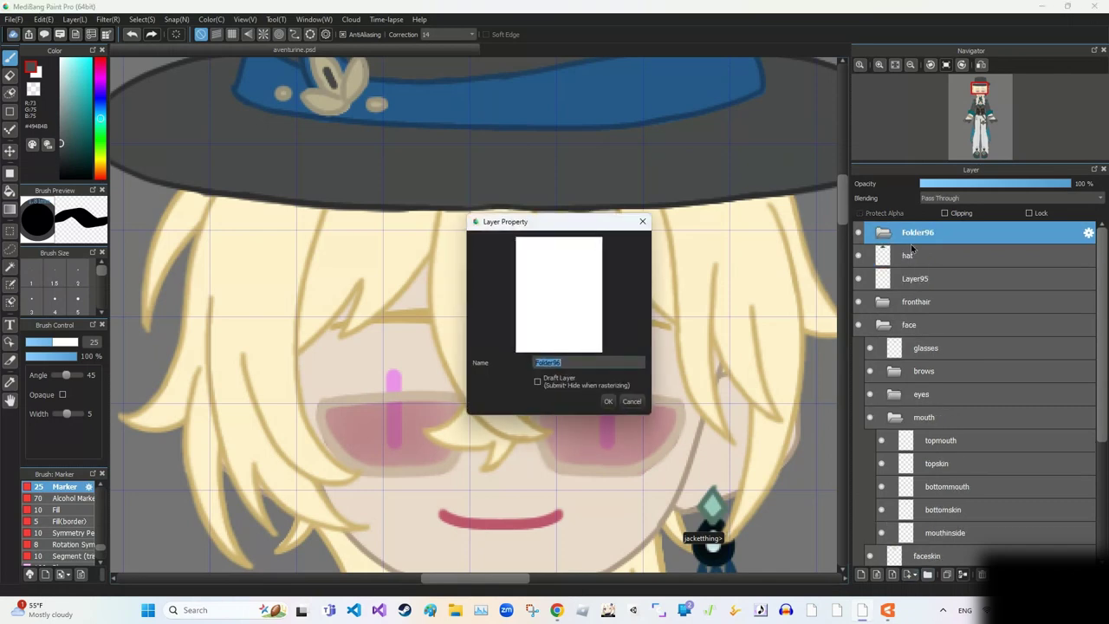
type("hat")
key("Return")
left_click_drag(918, 255, 921, 278)
right_click(909, 233)
left_click(952, 260)
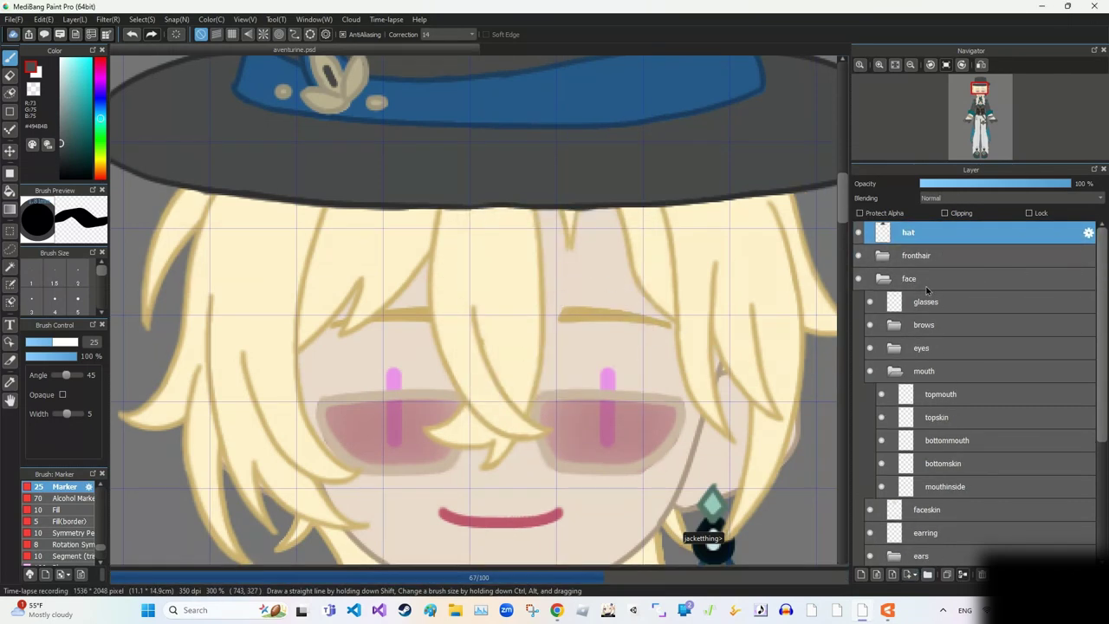
- Switch to Live2D Cubism Editor and re-import the updated aventurine.psd into the aventurine model
left_click(435, 610)
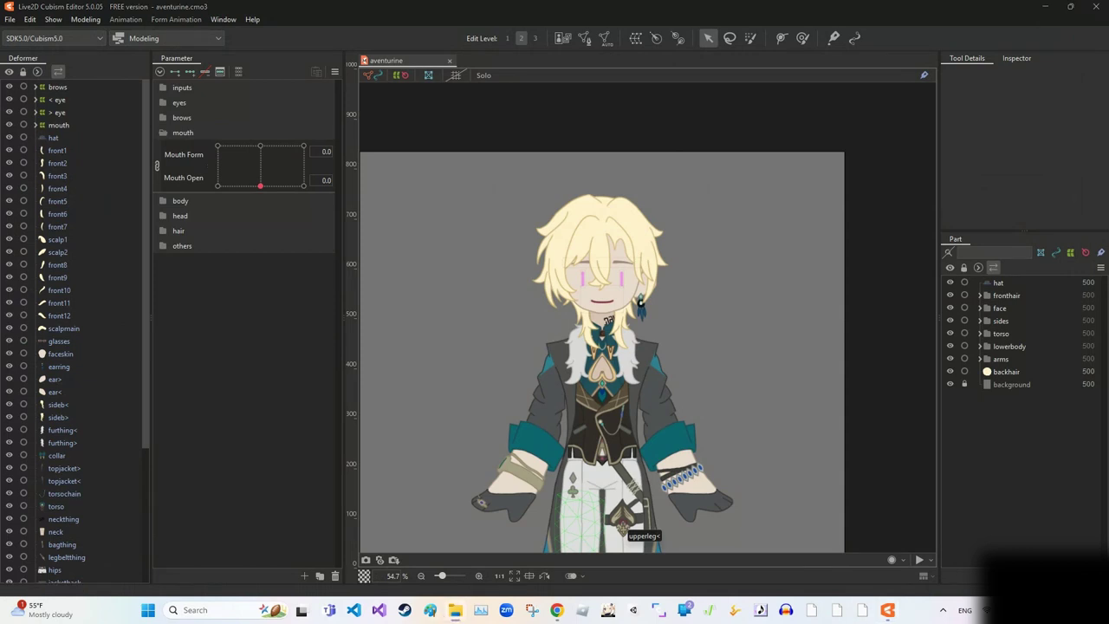
left_click_drag(623, 524, 597, 329)
left_click(526, 389)
left_click(526, 388)
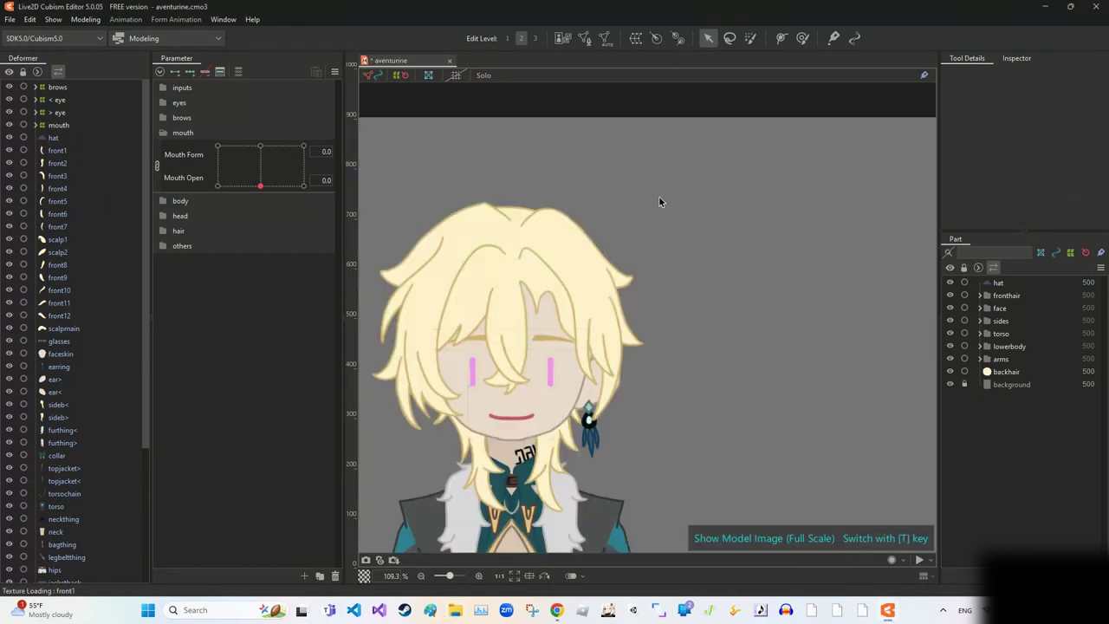
left_click(502, 324)
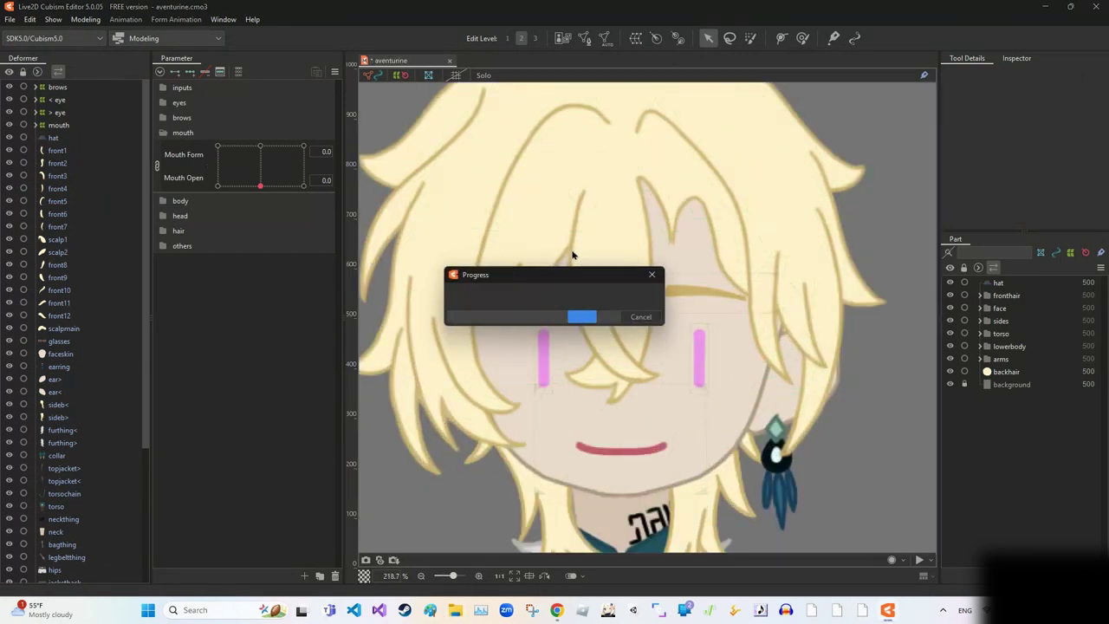
- Preview the updated model's face in motion in Physics Settings and close the preview
left_click(85, 19)
left_click(113, 255)
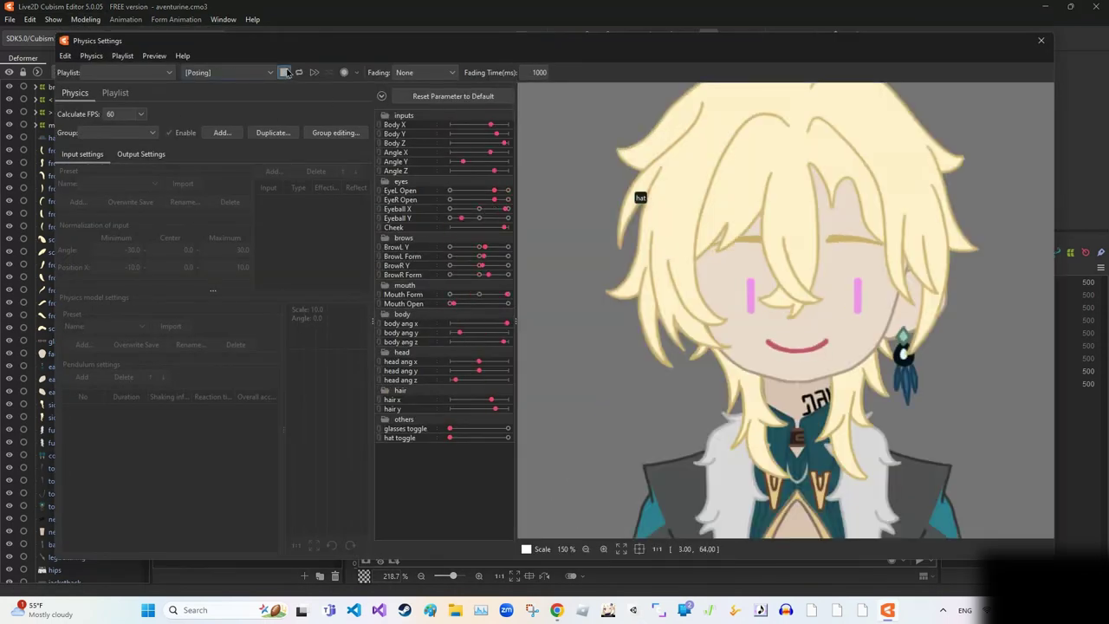
left_click(1040, 40)
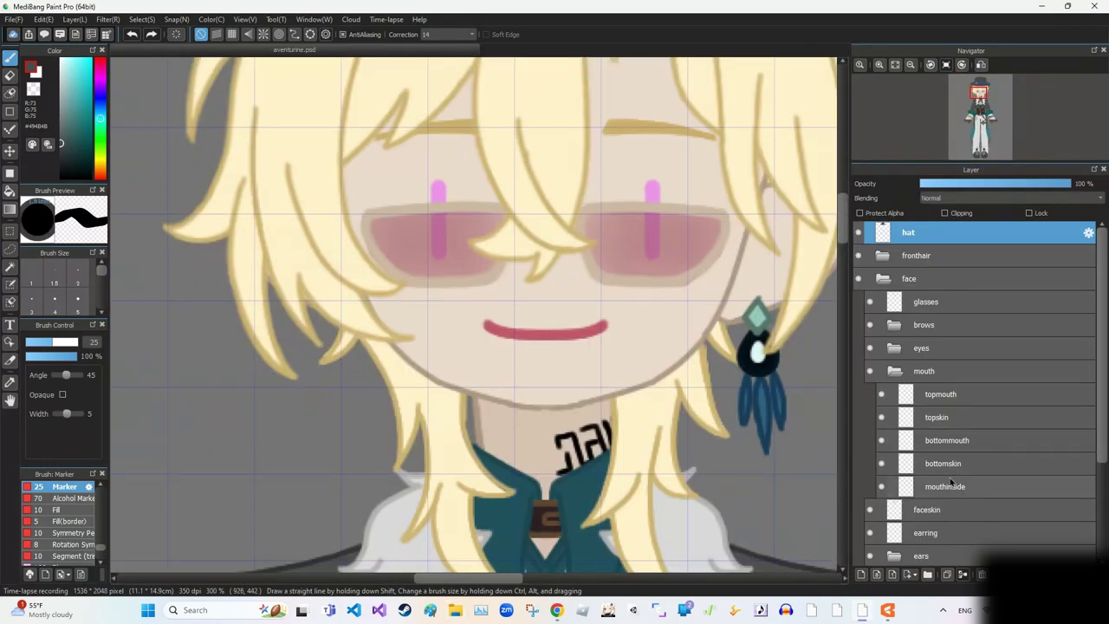
- Back in MediBang Paint Pro, create a folder named topmouth and move the topmouth layer into it
left_click(927, 573)
double_click(929, 394)
type("top mout")
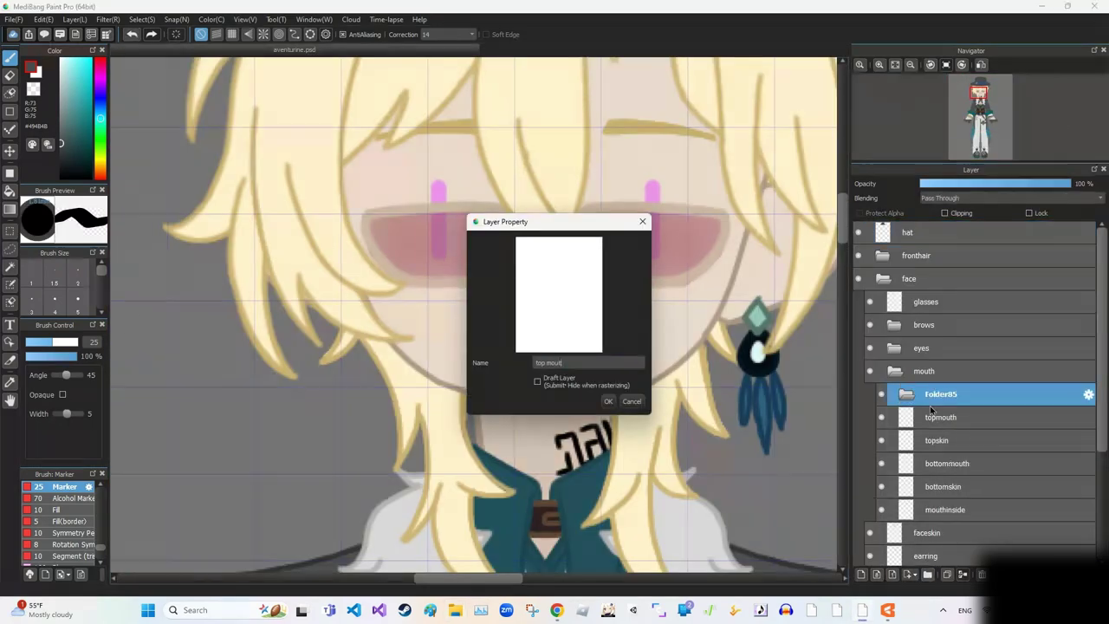
type("h")
key("Return")
left_click_drag(930, 417, 930, 396)
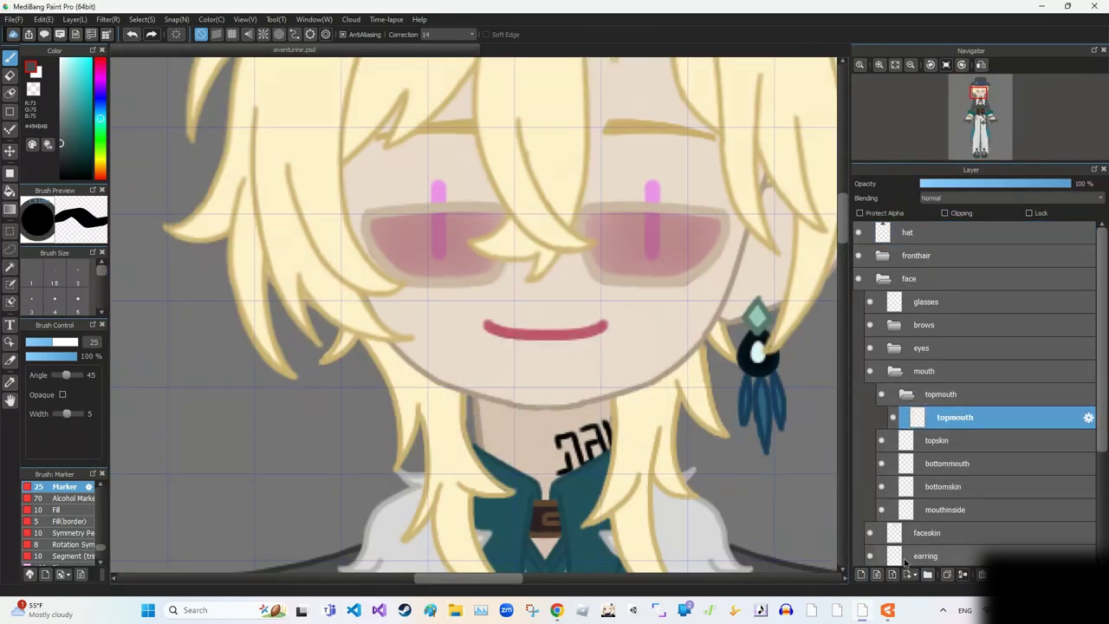
- Delete the bottommouth layer and add a new layer clipped to topmouth inside its folder
left_click(996, 463)
left_click(981, 574)
left_click(860, 573)
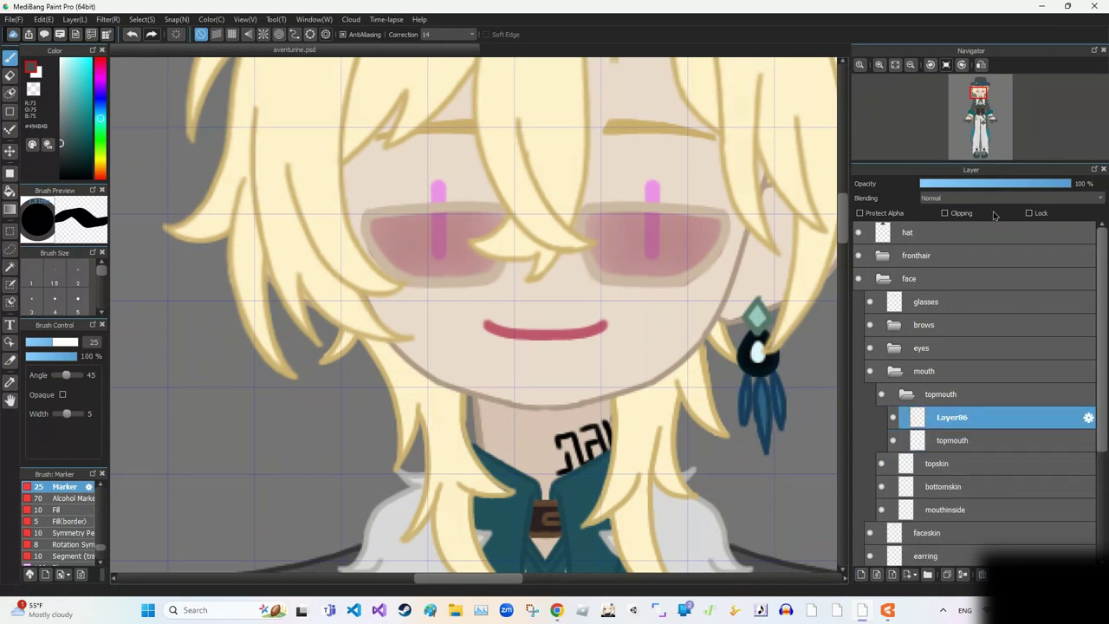
left_click(945, 213)
- Recolour the upper mouth line light pink (#D69AA7), hiding bottomskin to compare it with the mouth's interior
key("i")
left_click(534, 331)
left_click(882, 509)
left_click(559, 346)
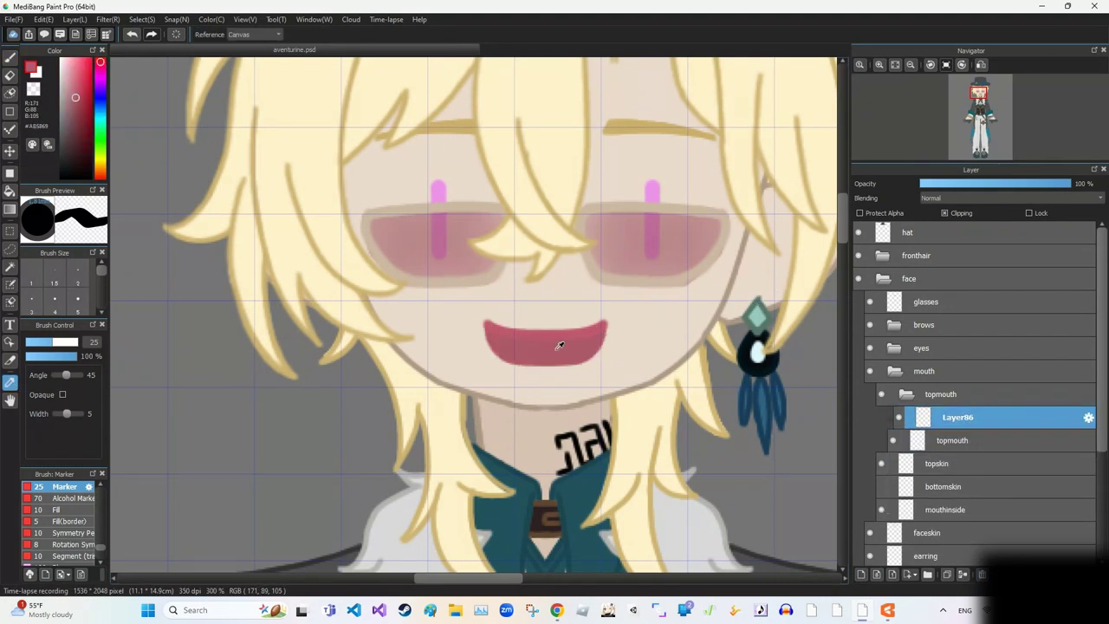
key("b")
left_click(882, 510)
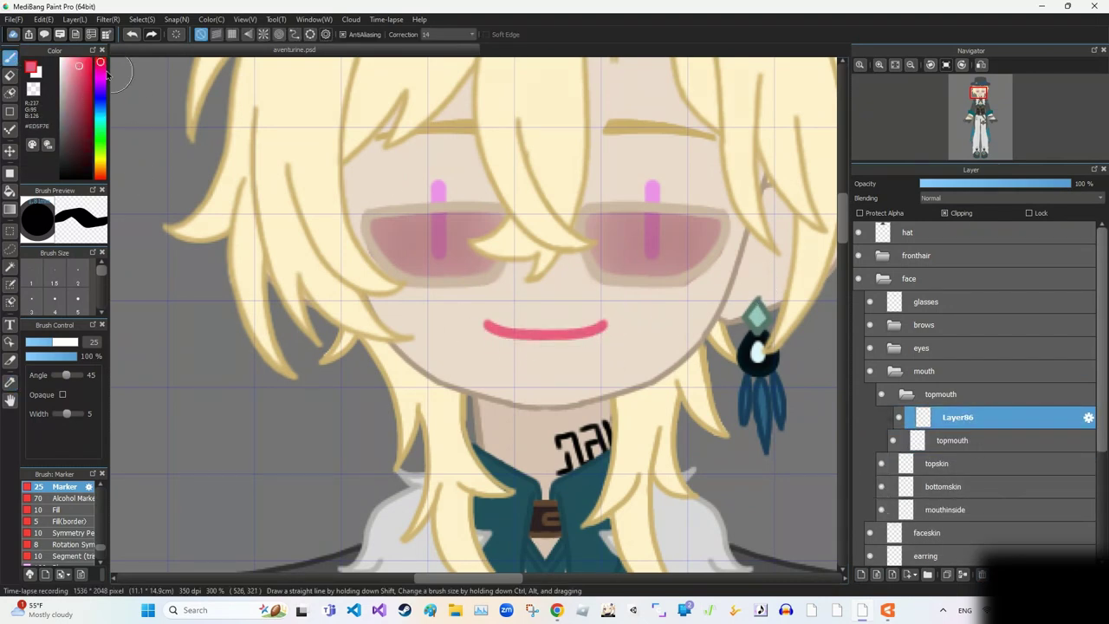
left_click(881, 488)
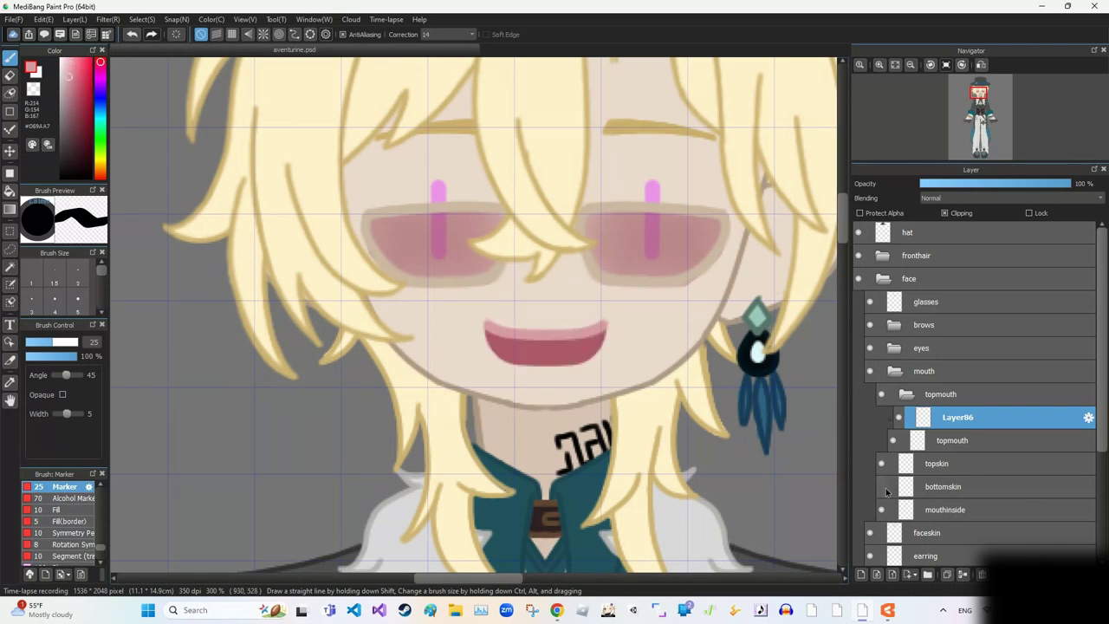
- Place the new mouth-line layer beneath topskin and rename it bottommouth
key("ctrl+minus")
left_click_drag(957, 417, 951, 464)
double_click(944, 440)
type("bottommouth")
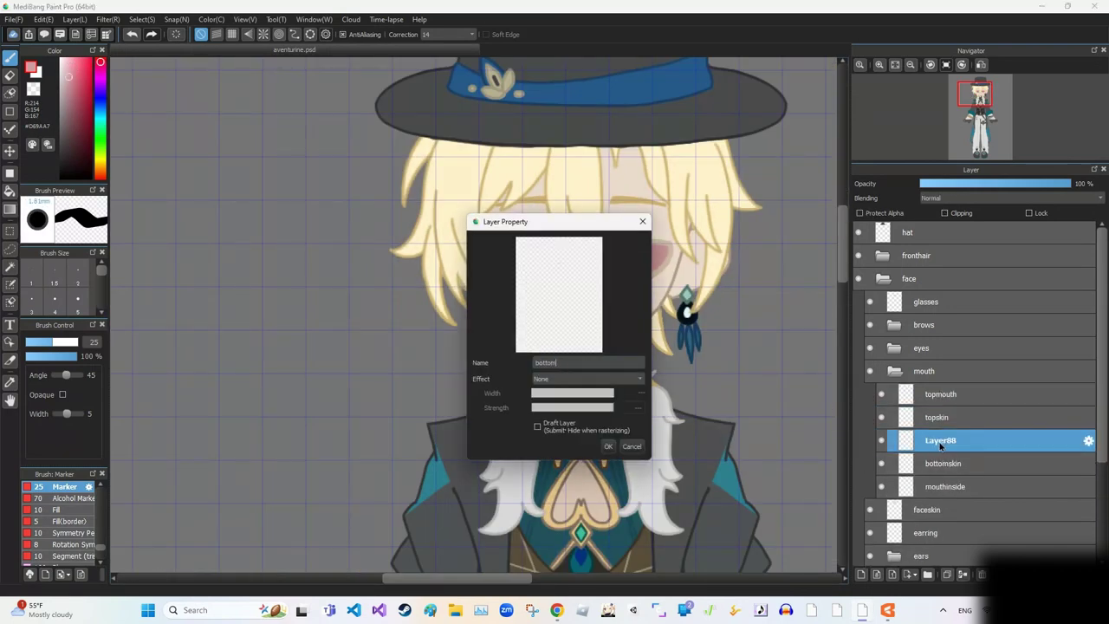
key("Return")
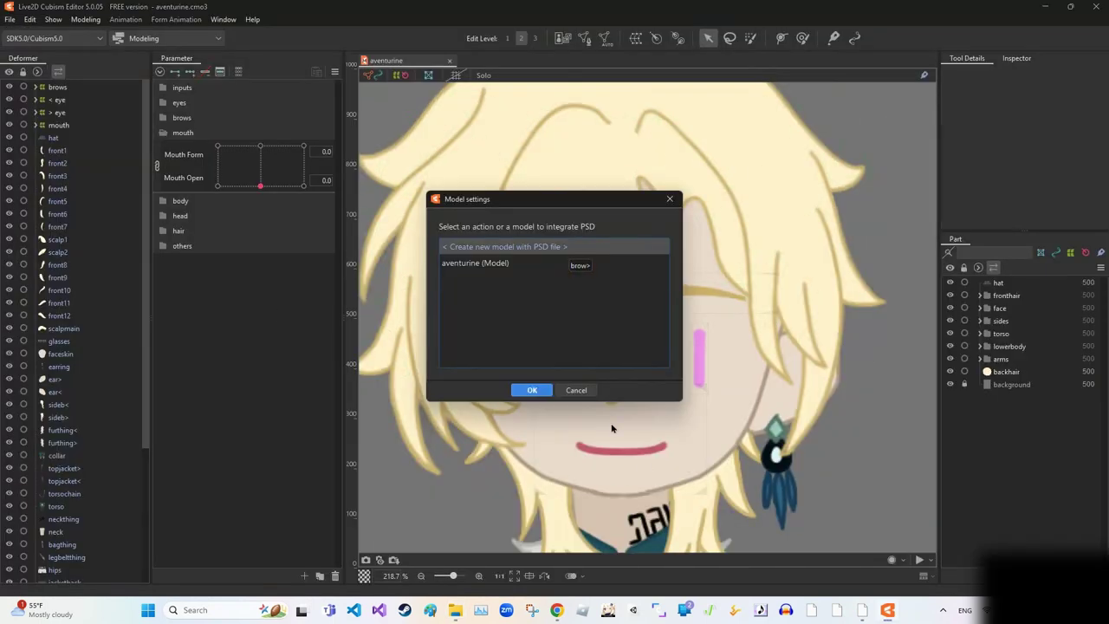
- Switch to Live2D Cubism Editor, integrate the revised PSD into the aventurine model, and inspect the pink mouth closely
key("Down")
key("Return")
key("t")
key("t")
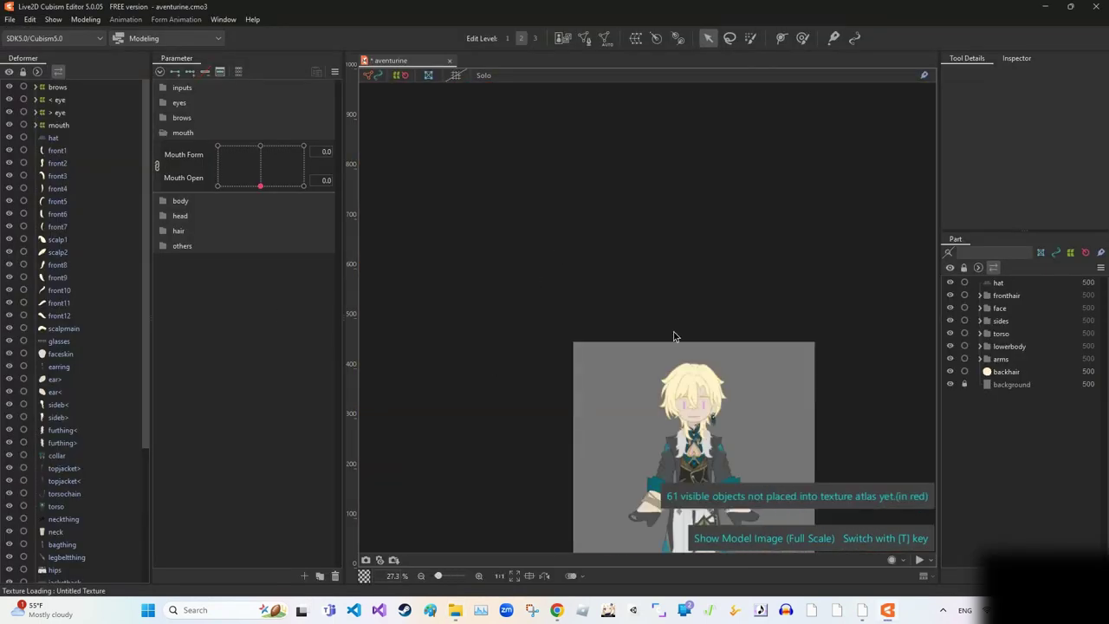
scroll(649, 326, "up", 5)
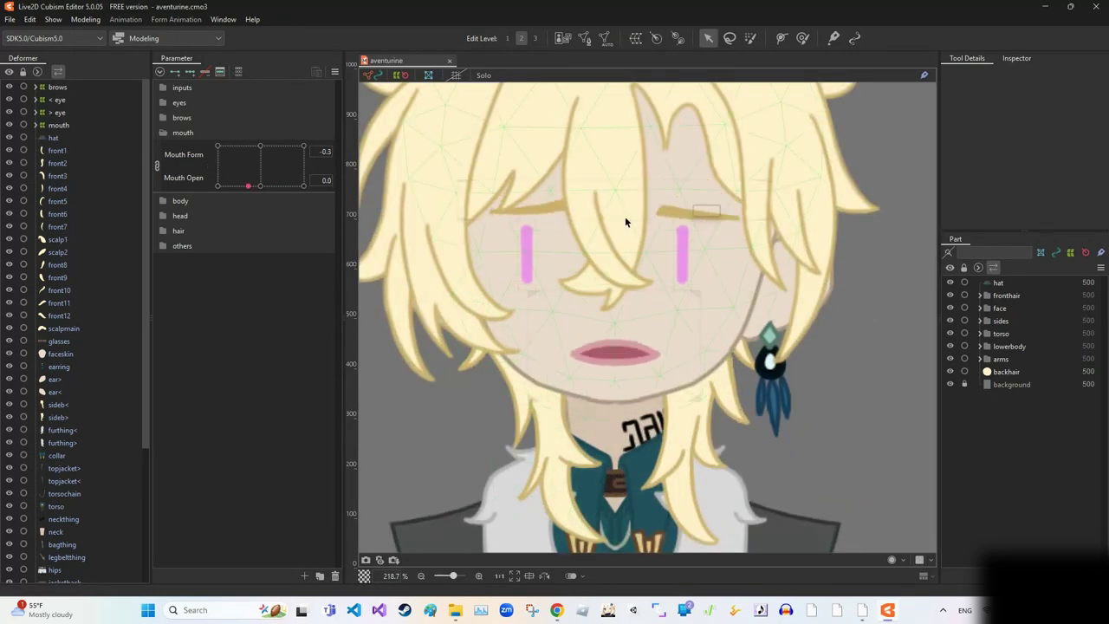
- Back in MediBang Paint Pro, recolour the upper mouth line dark red (#82162E) on its clipped layer, toggling bottomskin to compare
key("alt+Tab")
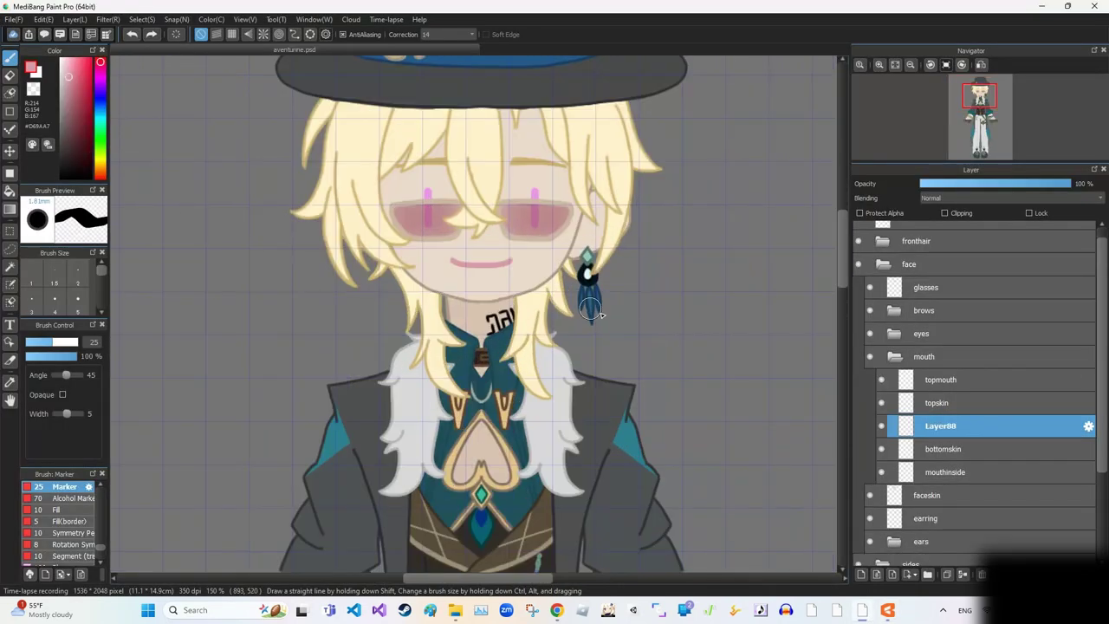
left_click(60, 151)
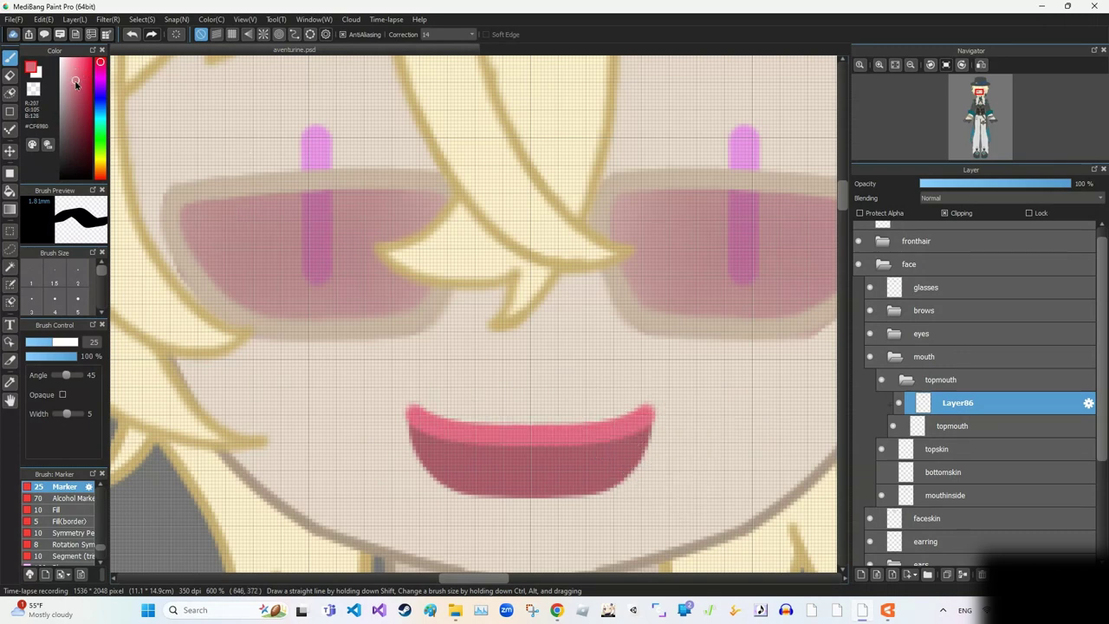
left_click(73, 98)
left_click_drag(415, 412, 542, 416)
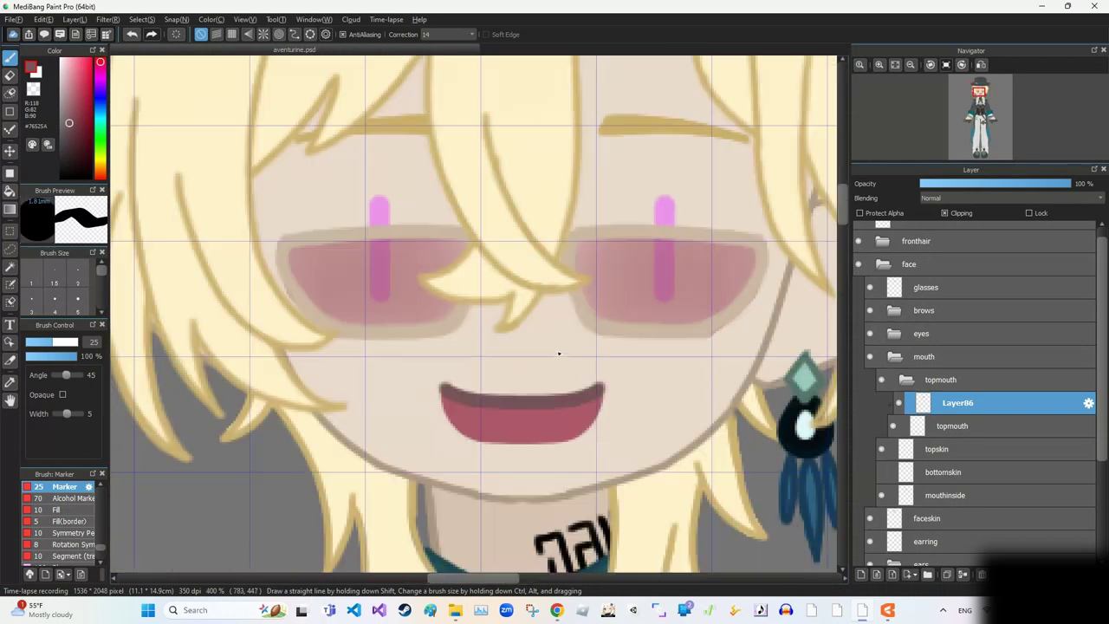
left_click(880, 472)
left_click(880, 472)
left_click_drag(444, 388, 601, 390)
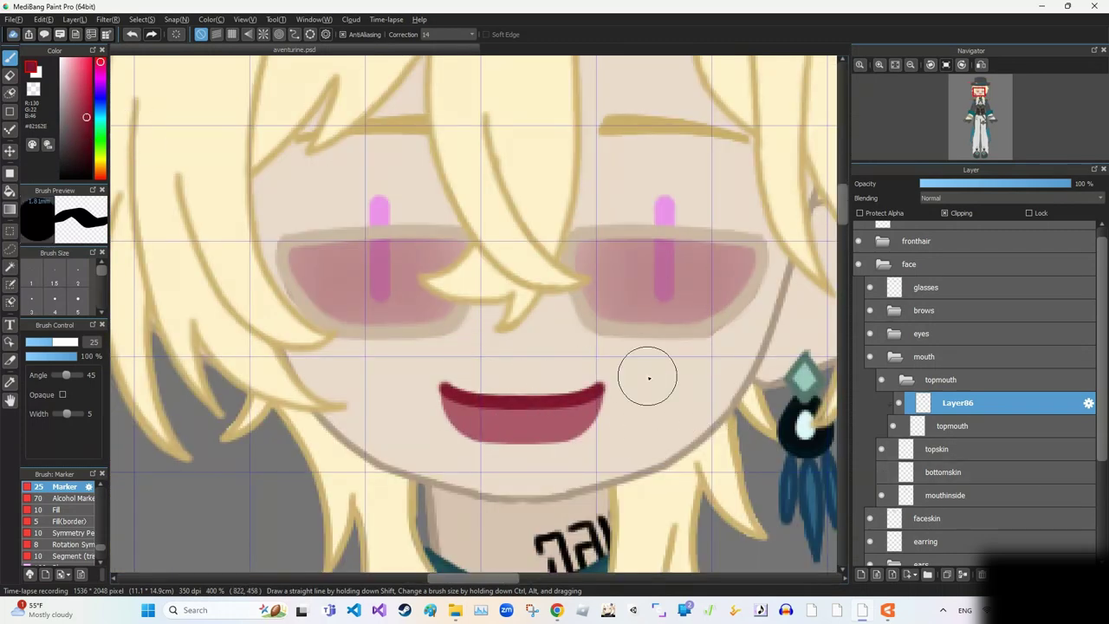
scroll(648, 378, "down", 4)
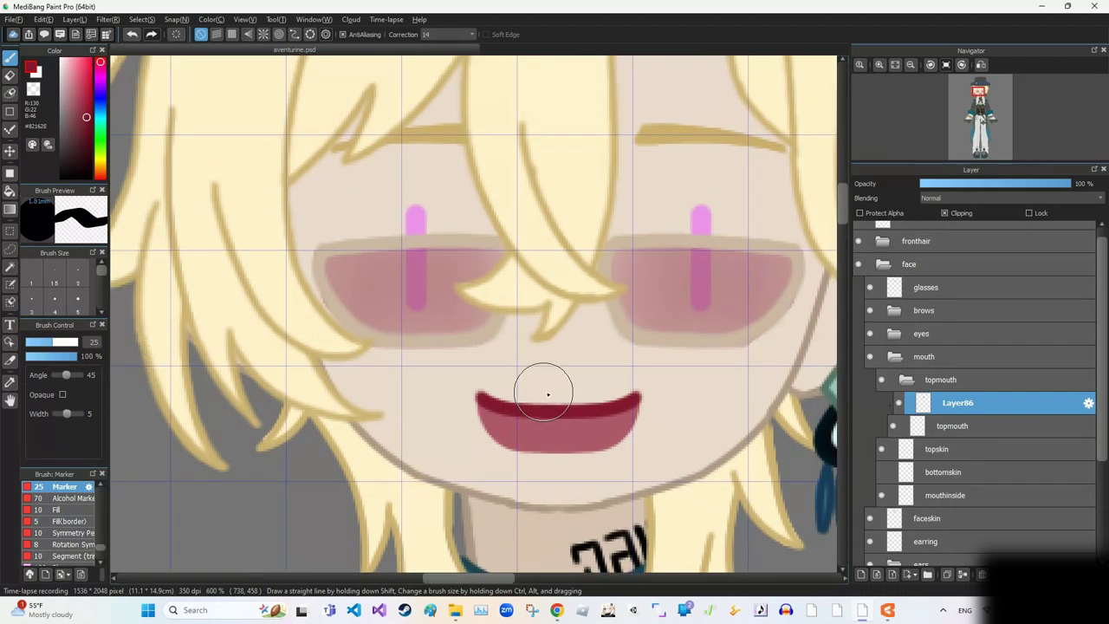
- Place a dark red mouth-line layer beneath topskin and name it bottommouth
left_click(940, 380)
left_click_drag(913, 384, 930, 425)
double_click(950, 426)
key("Return")
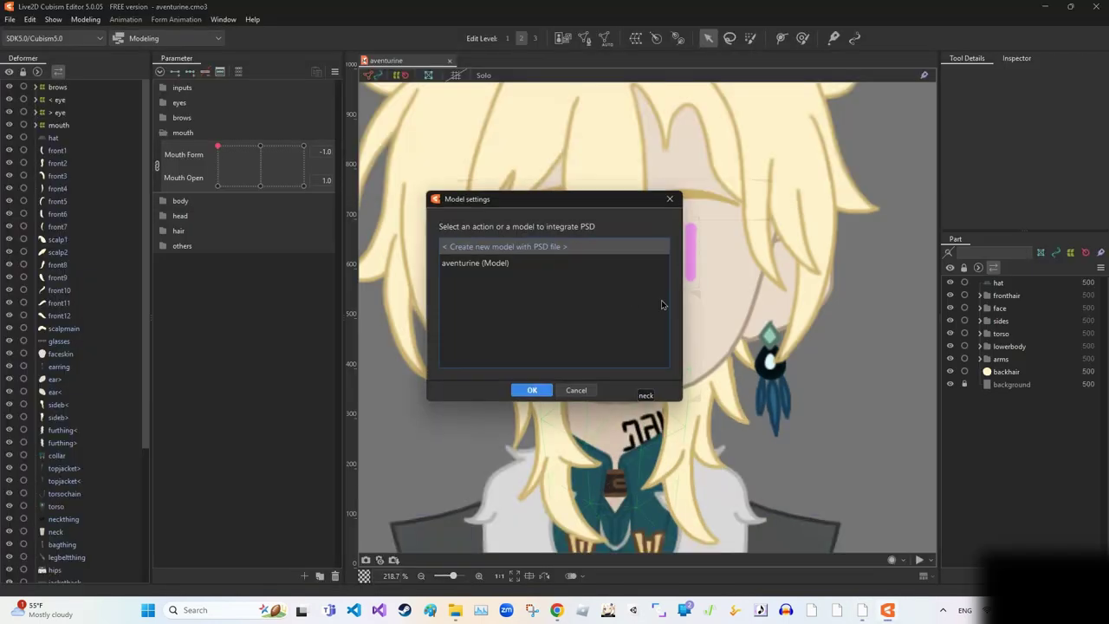
- In Live2D Cubism Editor, integrate the revised PSD into the aventurine model and test the recoloured mouth with the Mouth Form and Mouth Open parameters
left_click(527, 389)
left_click_drag(217, 145, 263, 185)
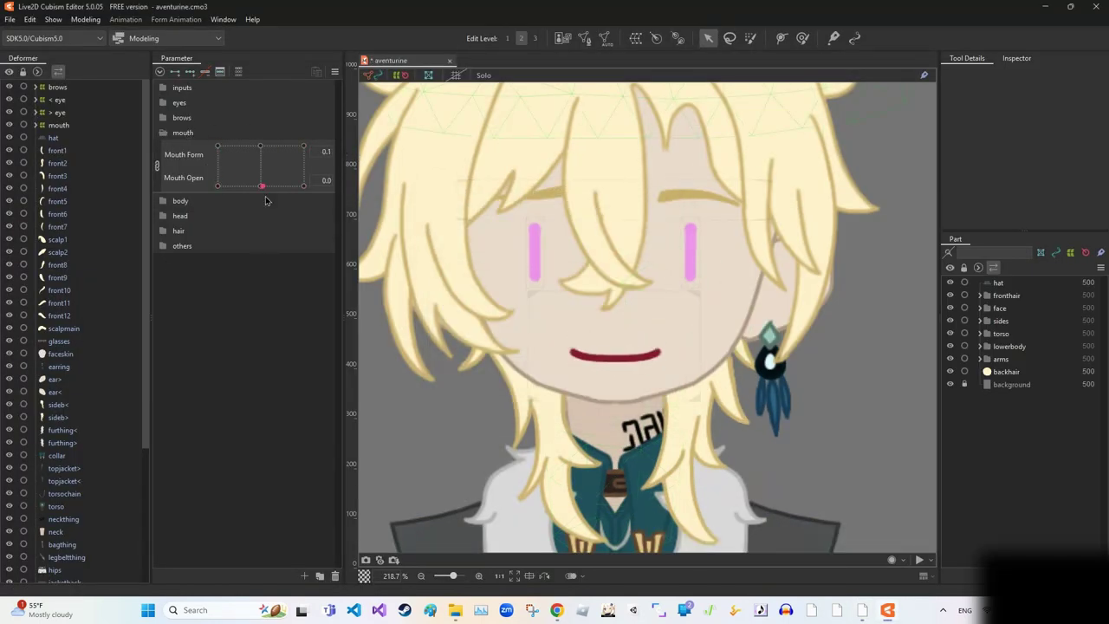
scroll(635, 316, "down", 3)
left_click(628, 339)
left_click(352, 189)
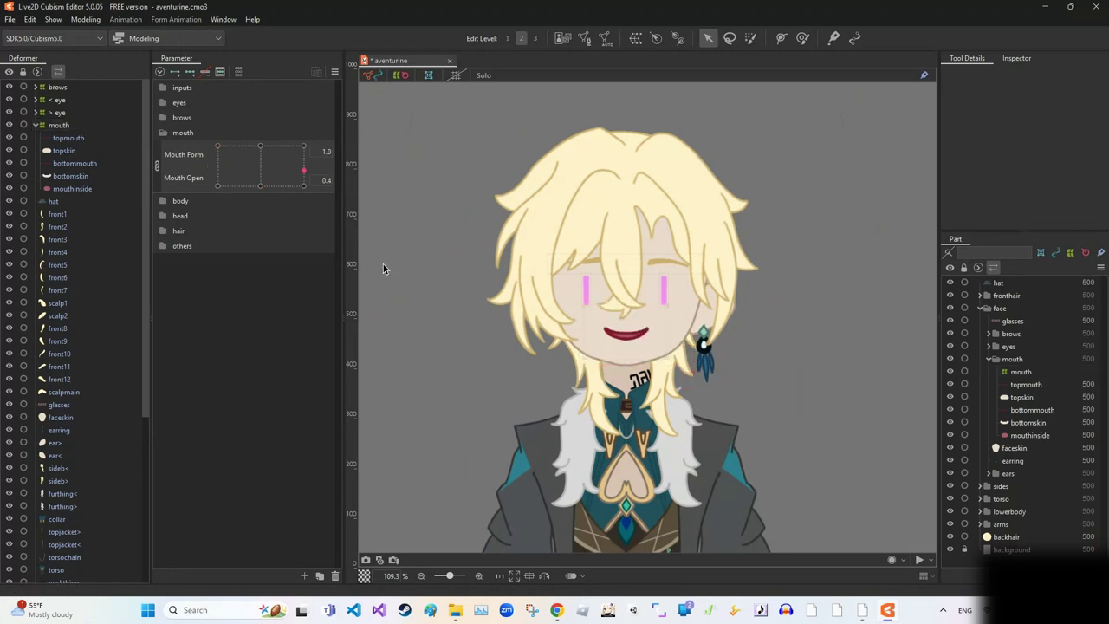
- Preview the recoloured mouth in motion and examine its open and closed poses on the whole character
scroll(805, 495, "up", 3)
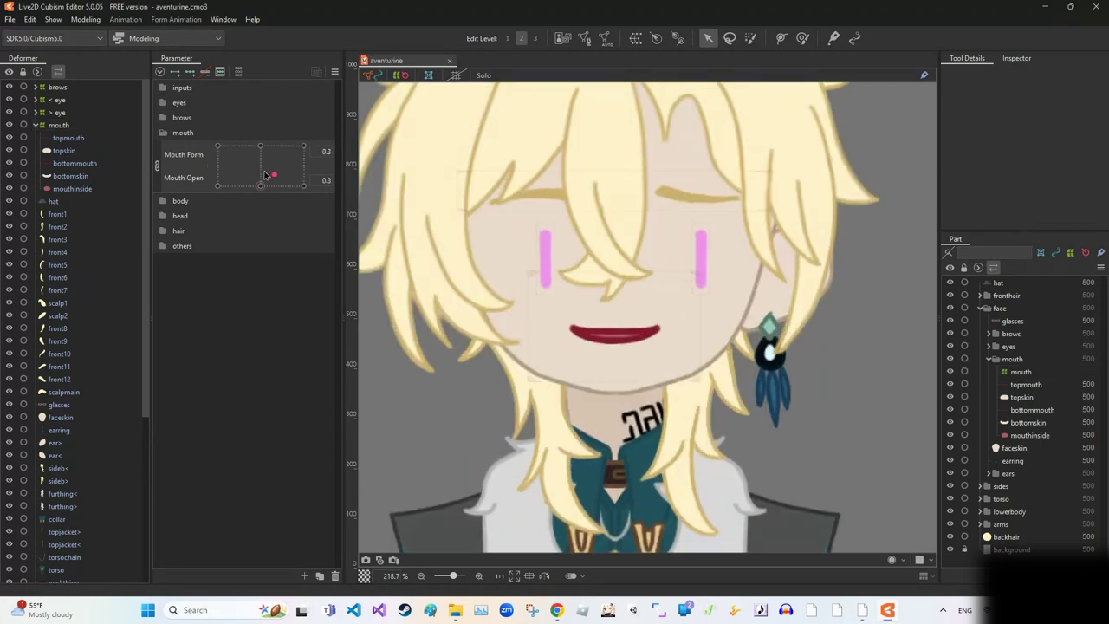
left_click(918, 559)
scroll(918, 559, "down", 2)
scroll(636, 317, "up", 4)
left_click(636, 317)
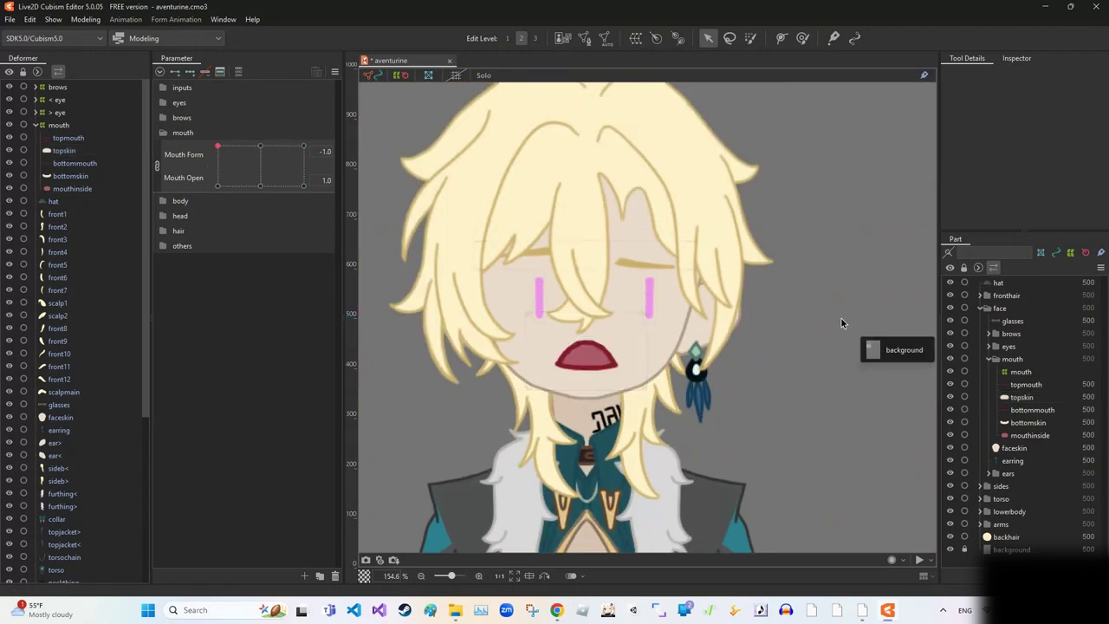
scroll(840, 323, "down", 2)
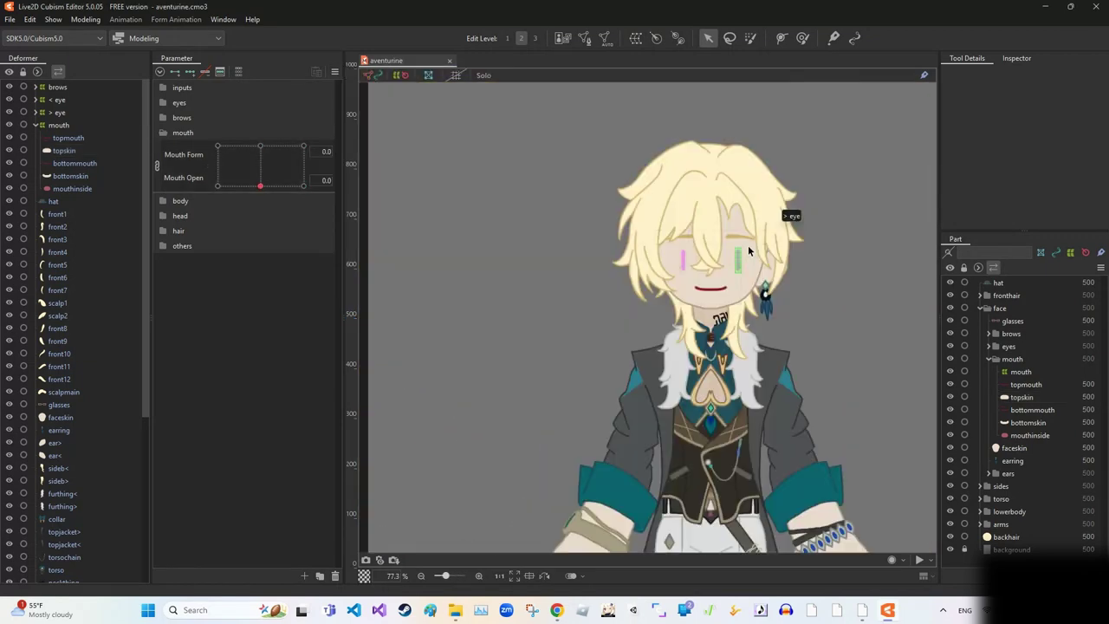
scroll(840, 323, "up", 1)
- Hide the fronthair part and select the faceskin mesh
left_click(949, 295)
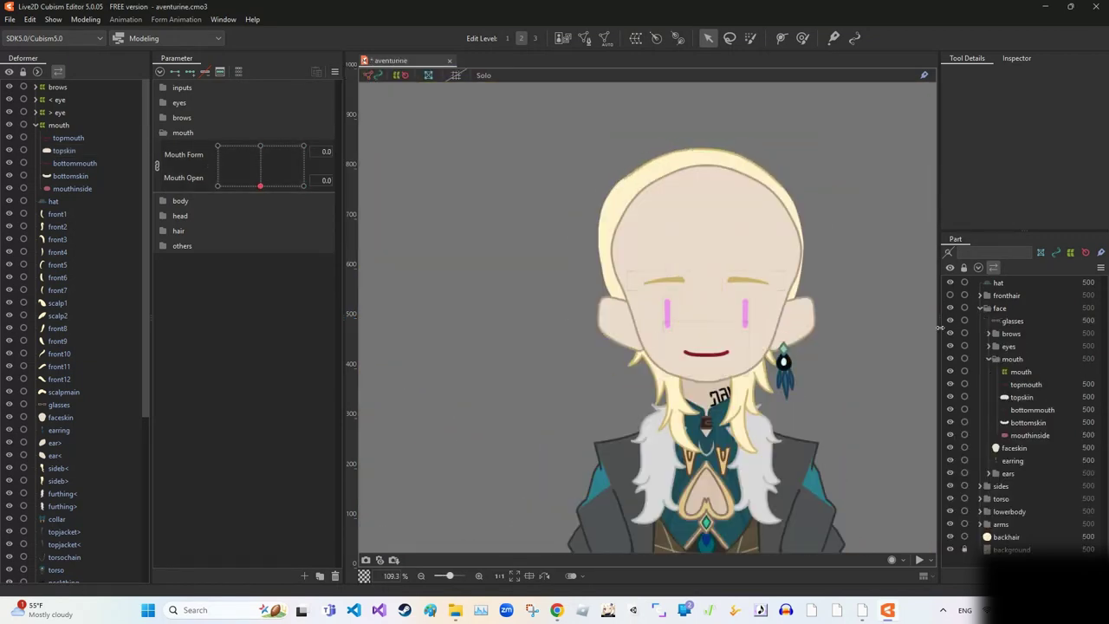
left_click(729, 262)
left_click(635, 38)
left_click(554, 306)
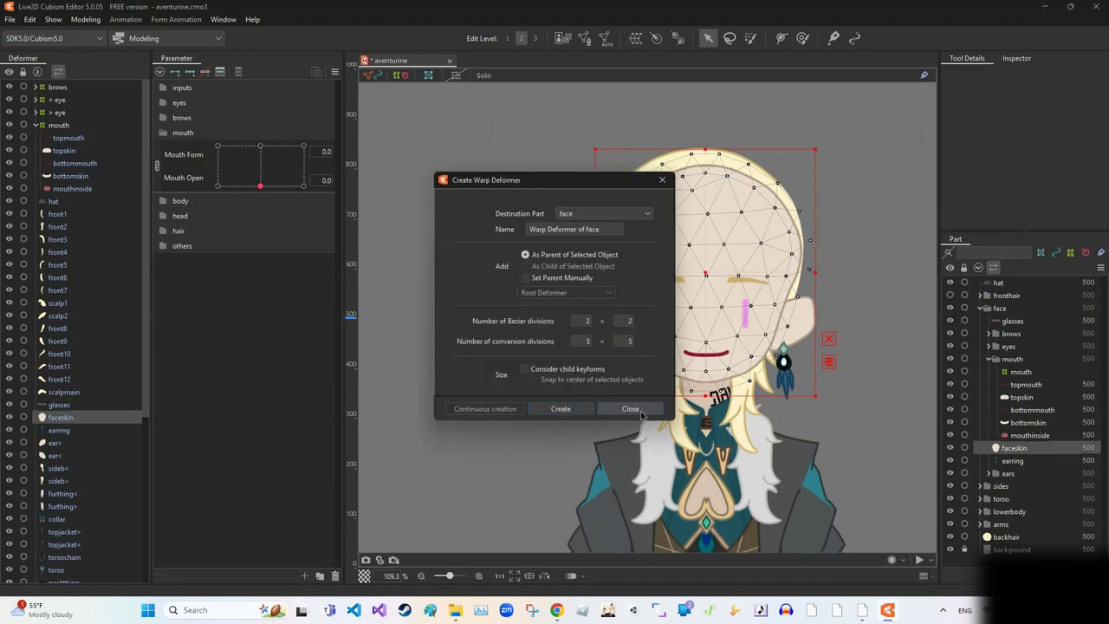
key("Escape")
left_click(636, 39)
left_click(554, 306)
key("Escape")
- Create a warp deformer named face around faceskin, the earring and both ears
left_click(636, 38)
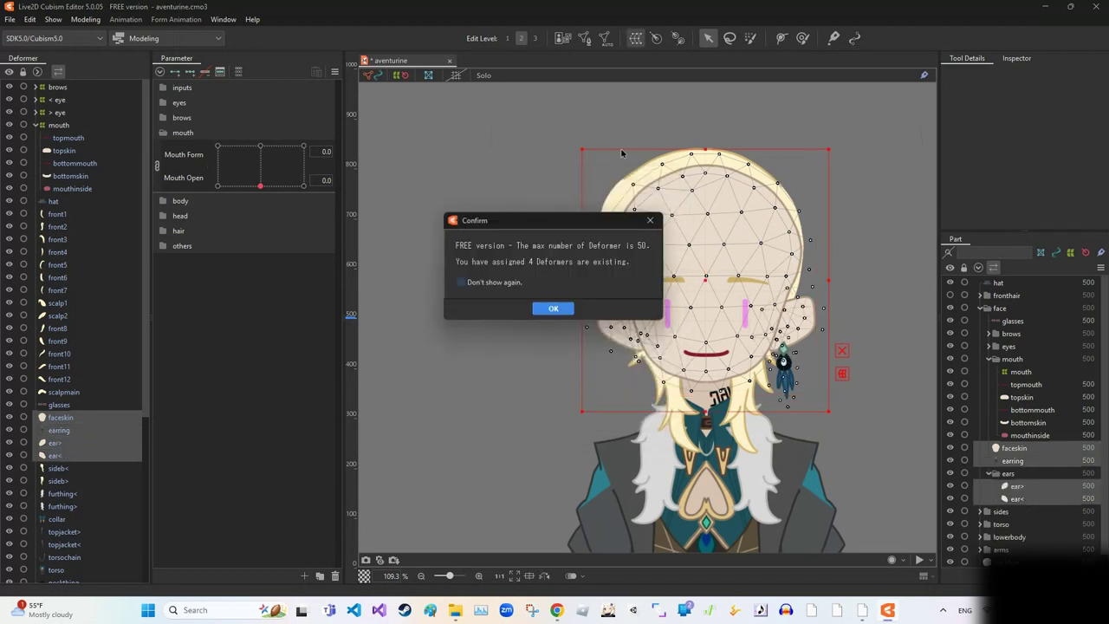
left_click(554, 307)
type("face")
key("Return")
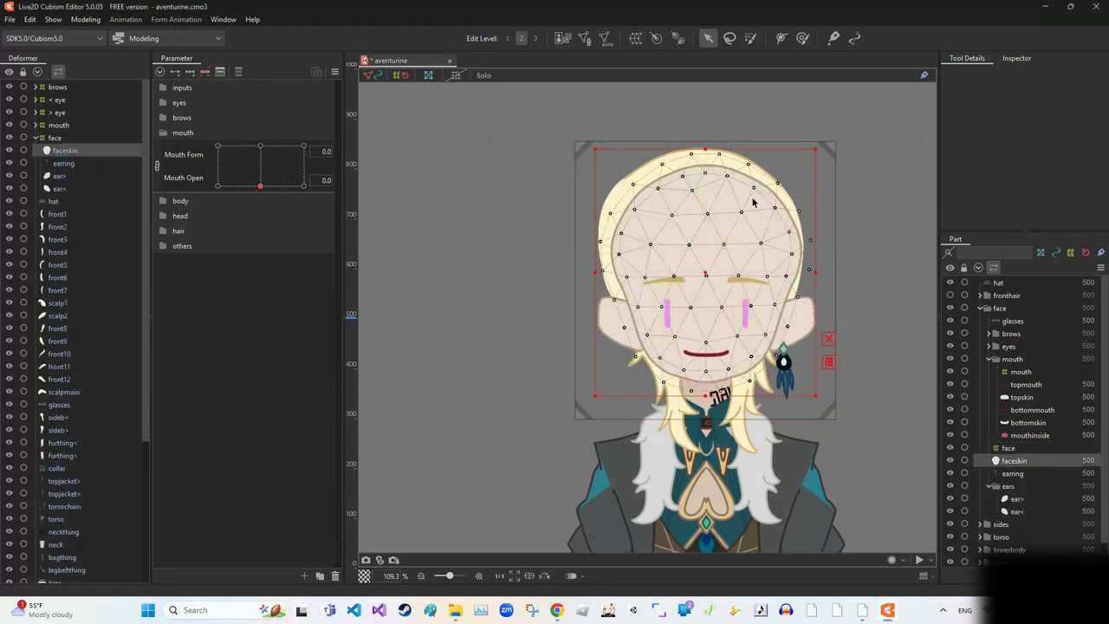
- Key the face deformer on head ang x, hide the facial features, and shift the deformer's centre point leftward at -30
left_click(188, 75)
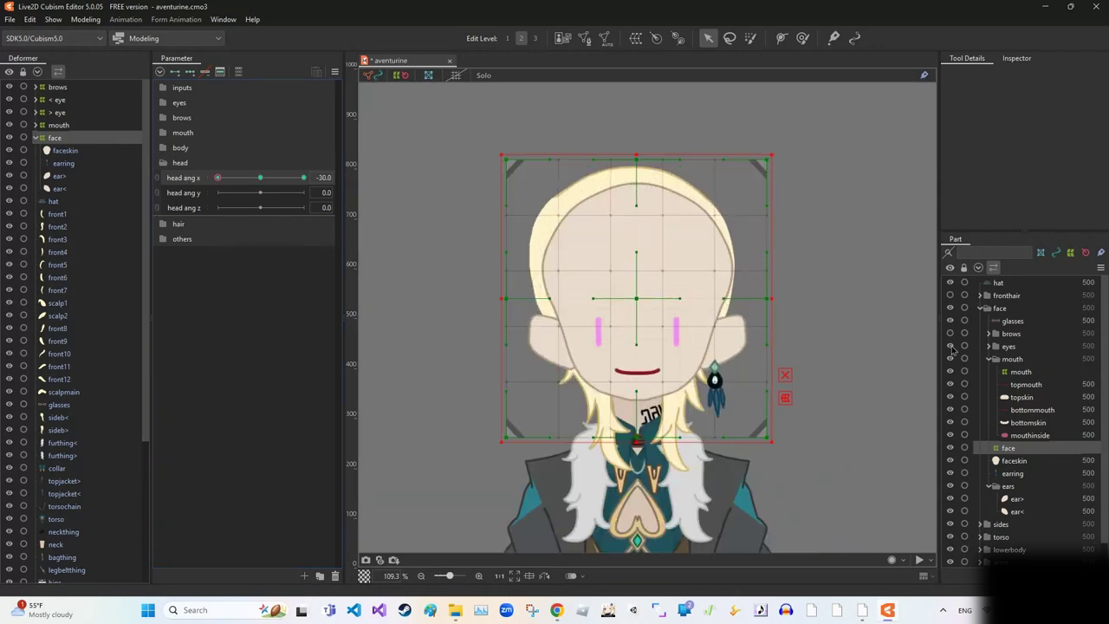
left_click(988, 359)
scroll(676, 297, "up", 3)
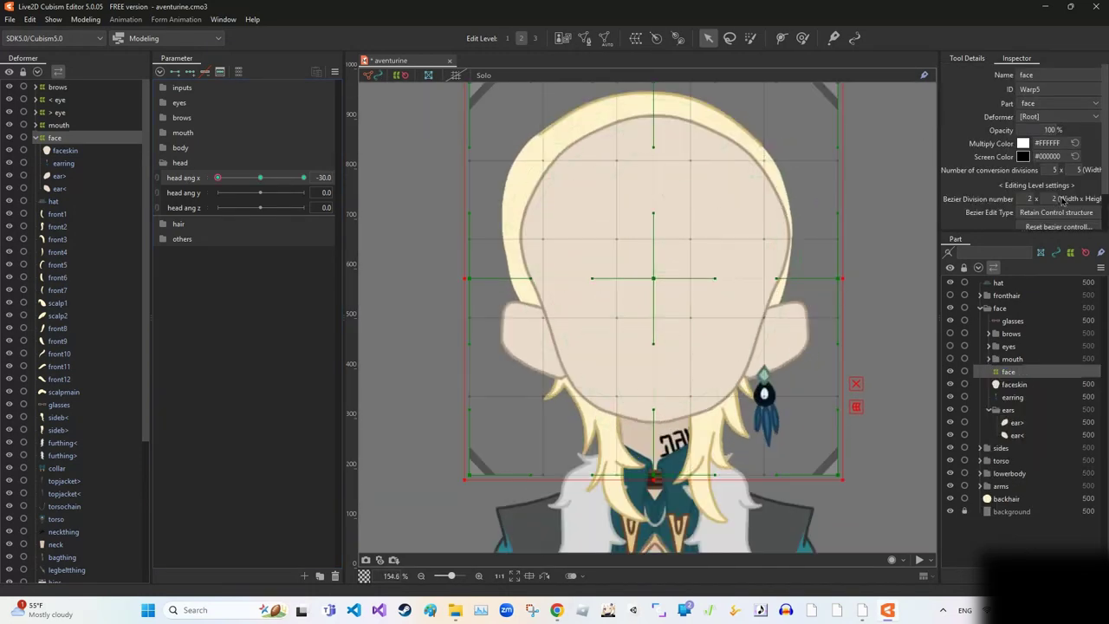
left_click_drag(656, 280, 633, 280)
- Try nudging the face deformer's top centre point leftward and undo the adjustment
scroll(668, 124, "down", 2)
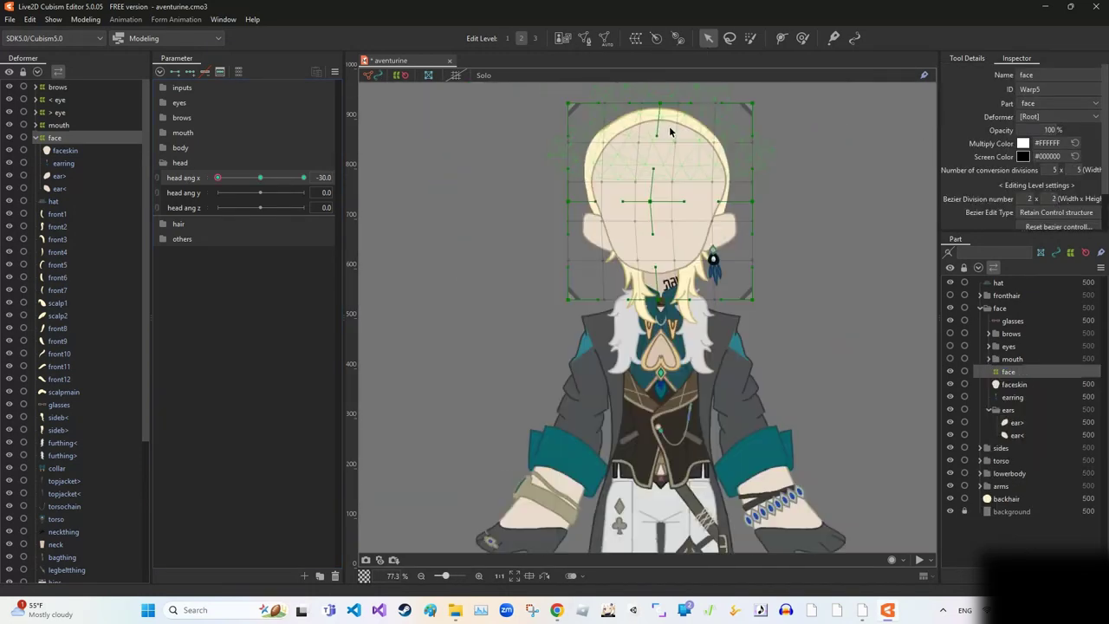
scroll(656, 112, "up", 2)
left_click_drag(656, 113, 651, 113)
key("ctrl+z")
key("ctrl+z")
key("ctrl+z")
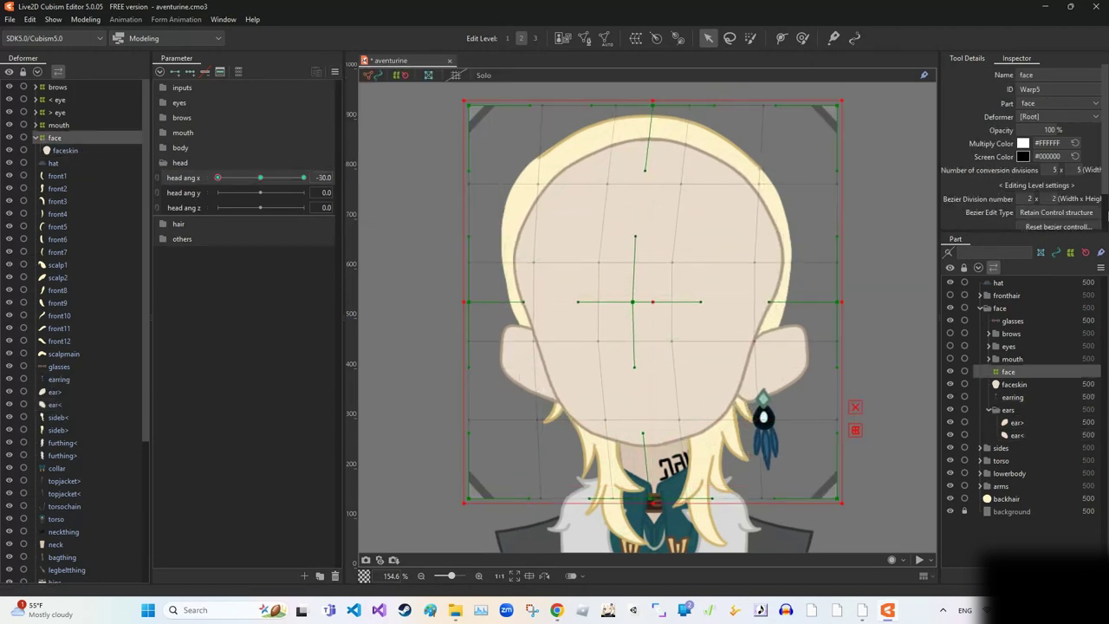
- Set the face deformer's Bezier divisions to 2 × 3 and refine its inner control points at head ang x -30
key("ctrl+z")
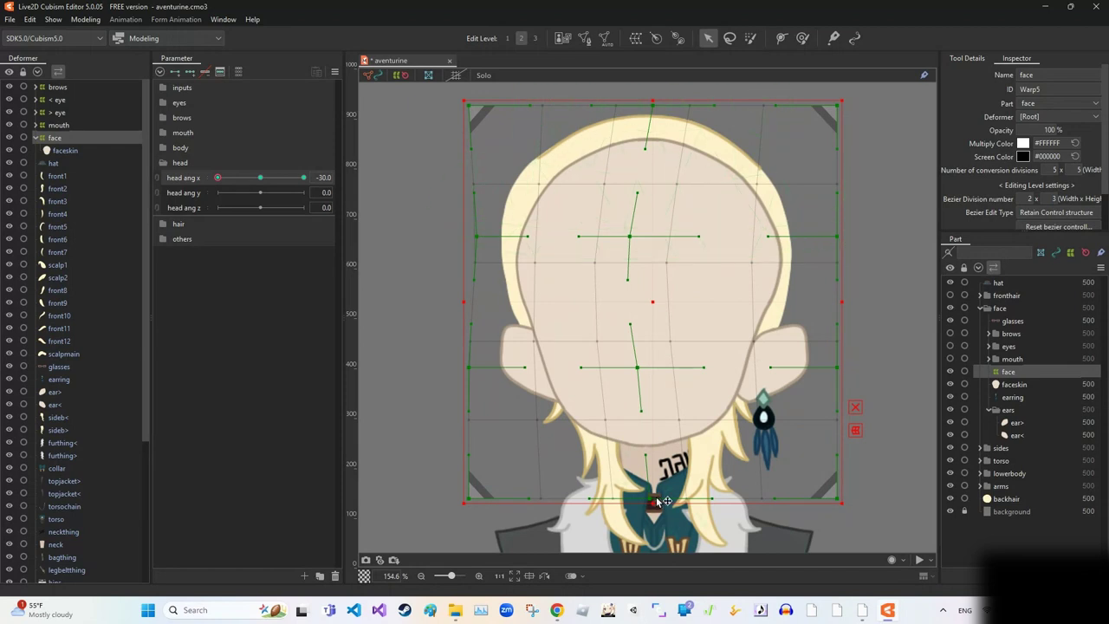
left_click_drag(658, 500, 654, 501)
key("ctrl+z")
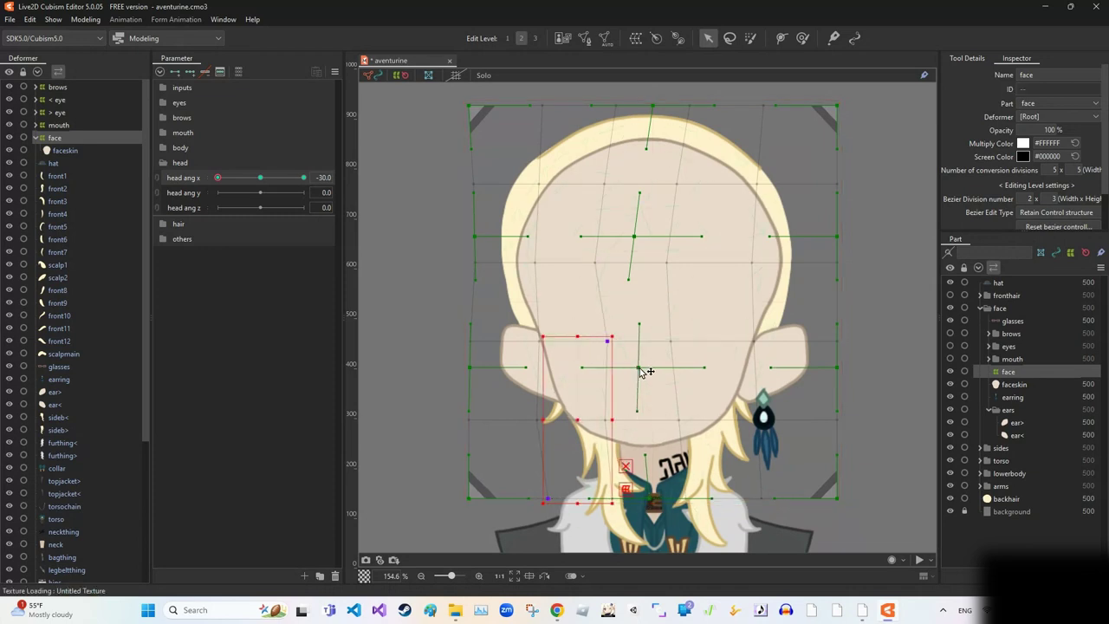
- Reflect the face deformer's head ang x form from -30 onto 30
left_click(334, 71)
left_click(407, 188)
left_click(523, 419)
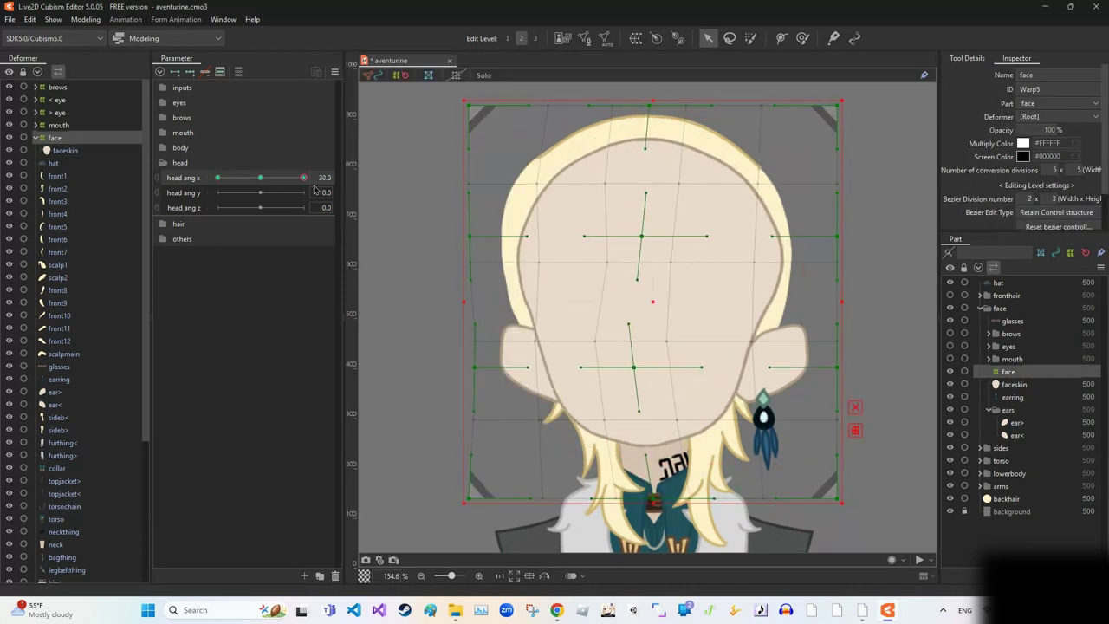
left_click(335, 71)
left_click(407, 188)
left_click(529, 417)
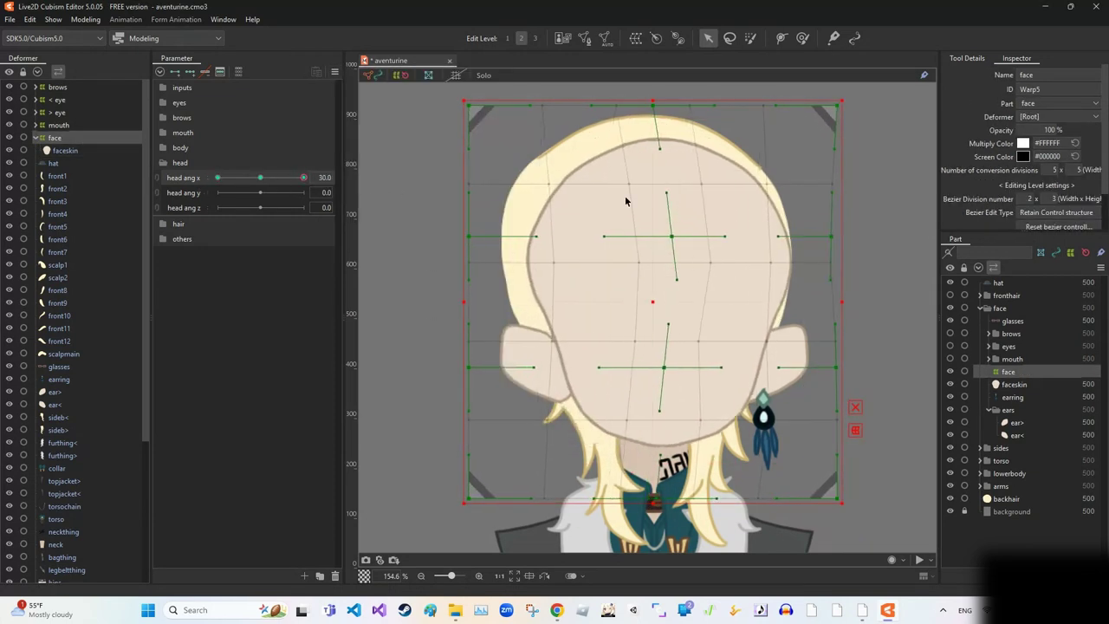
- Create a warp deformer named ears around the earring and both ears
left_click(55, 391)
left_click(54, 403, "ctrl")
left_click(59, 379, "ctrl")
left_click(636, 38)
key("ctrl+a")
type("ears")
key("Return")
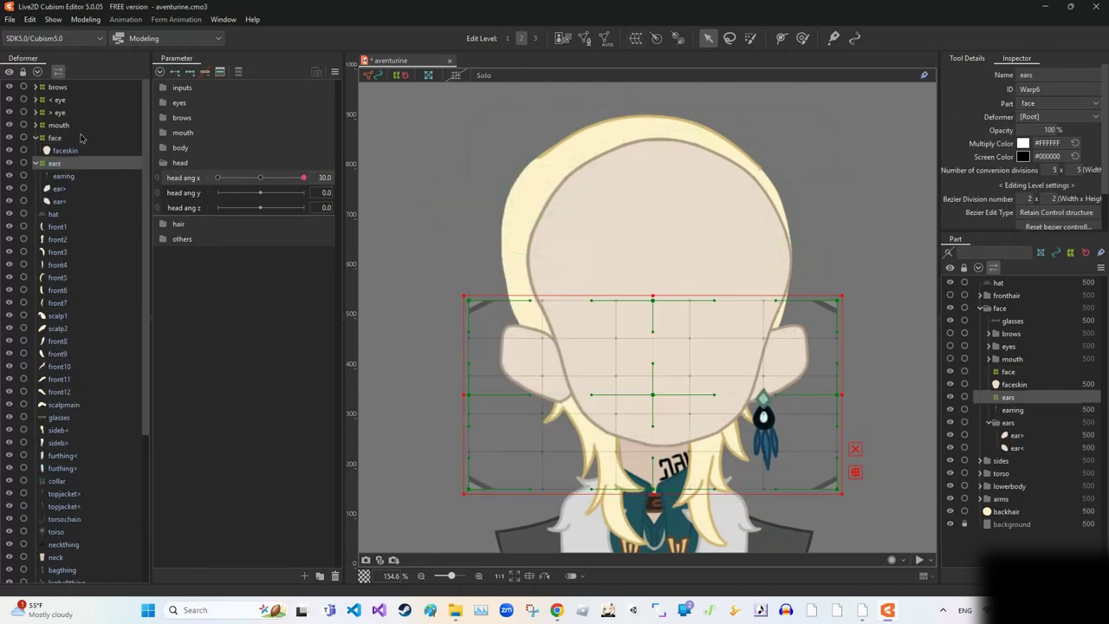
- At head ang x -30, shift the ears deformer's left, centre and right control points to follow the turned face
left_click(217, 177)
left_click_drag(652, 395, 635, 394)
key("ctrl+z")
left_click_drag(467, 394, 494, 398)
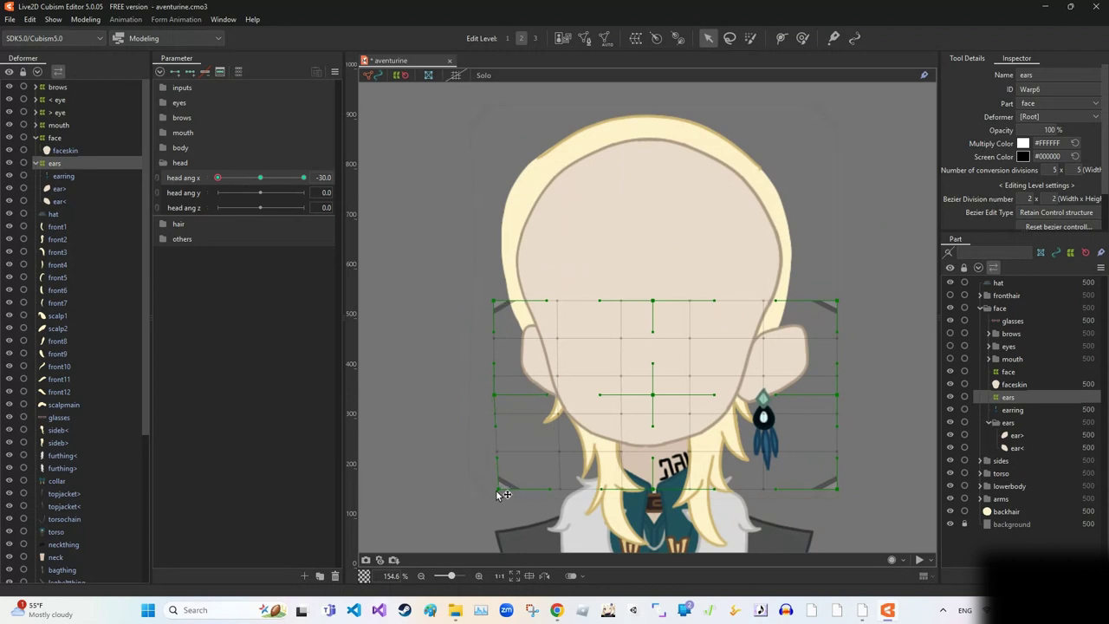
left_click_drag(653, 394, 644, 395)
left_click_drag(835, 394, 825, 396)
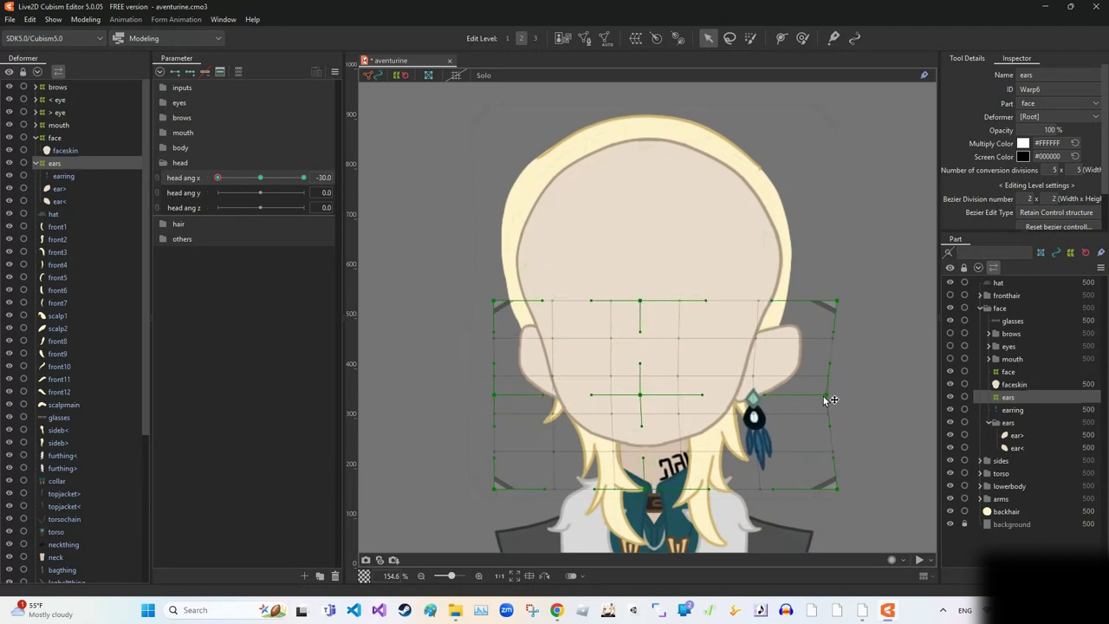
left_click_drag(221, 179, 217, 181)
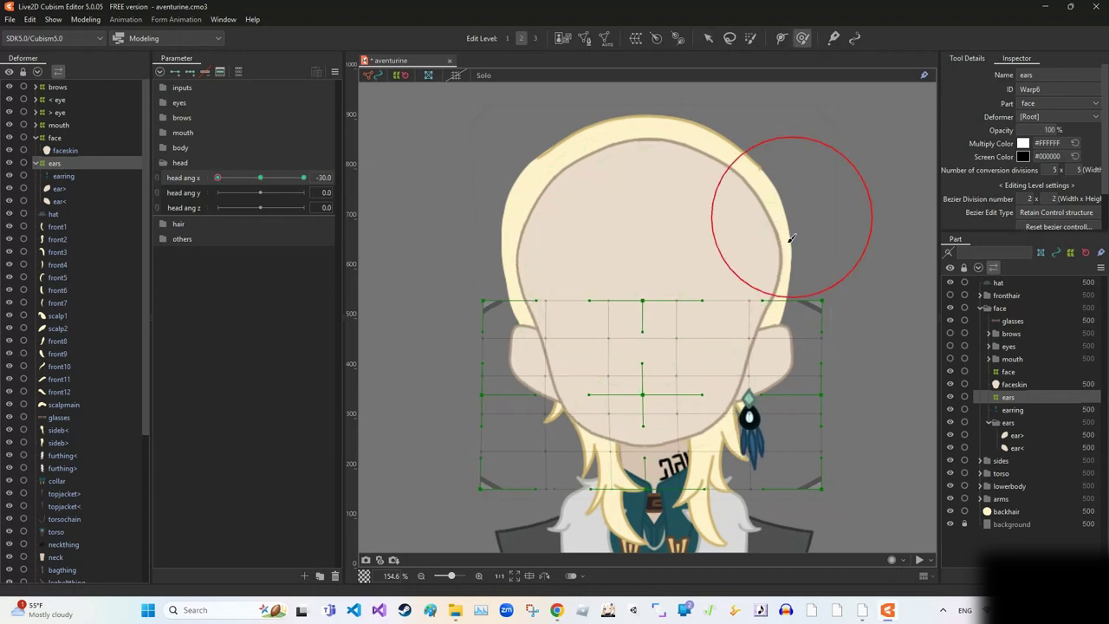
- Try reshaping the earring side of the ears deformer at head ang x -30 and undo the changes
left_click_drag(790, 238, 837, 309)
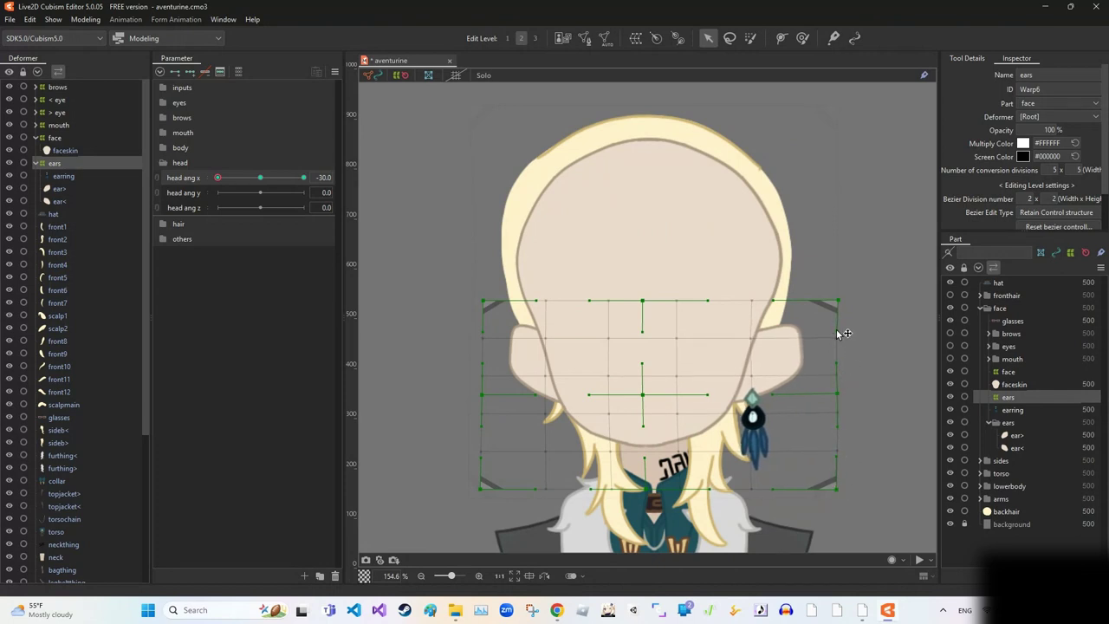
key("ctrl+z")
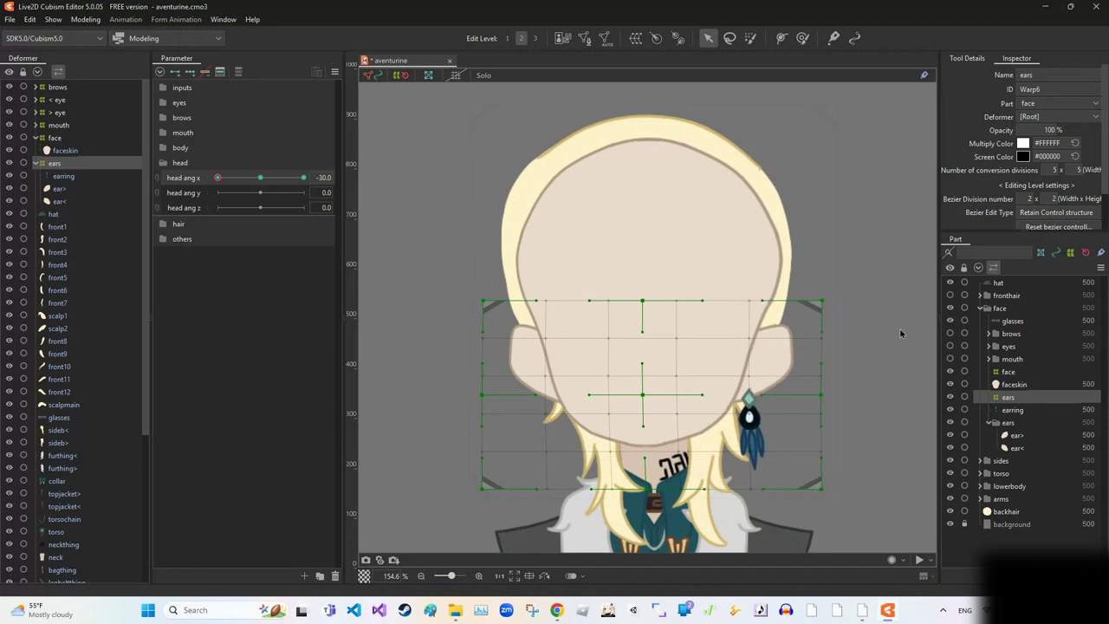
left_click_drag(774, 399, 838, 305)
key("ctrl+z")
- At head ang x -30, widen the ears deformer outward on the earring side and nudge its opposite edge toward the face
left_click_drag(827, 298, 752, 378)
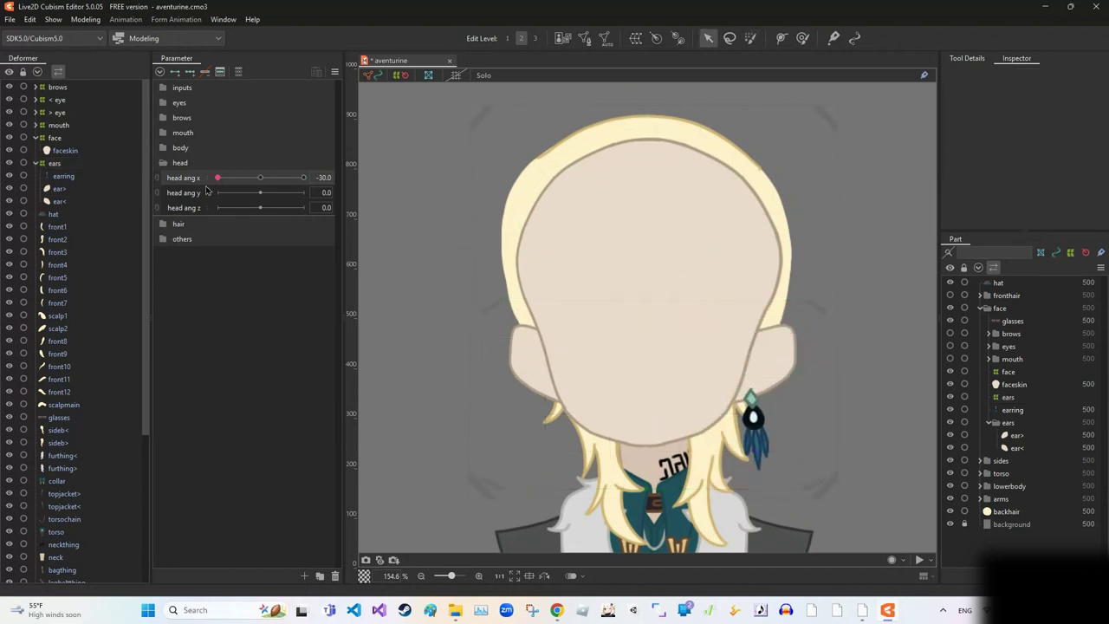
key("b")
key("v")
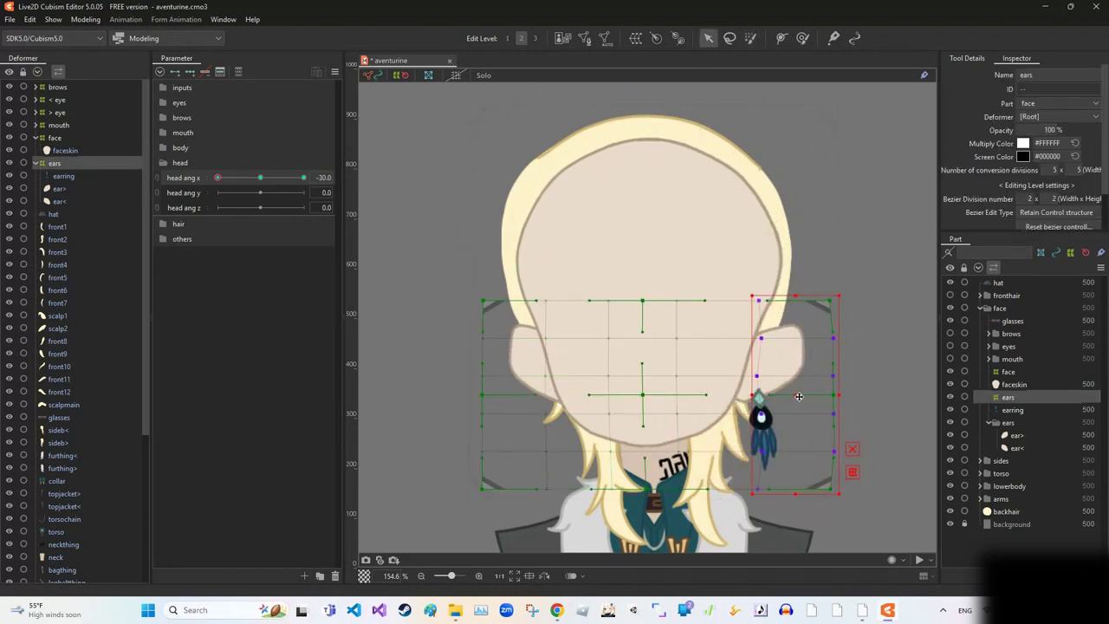
left_click(54, 163)
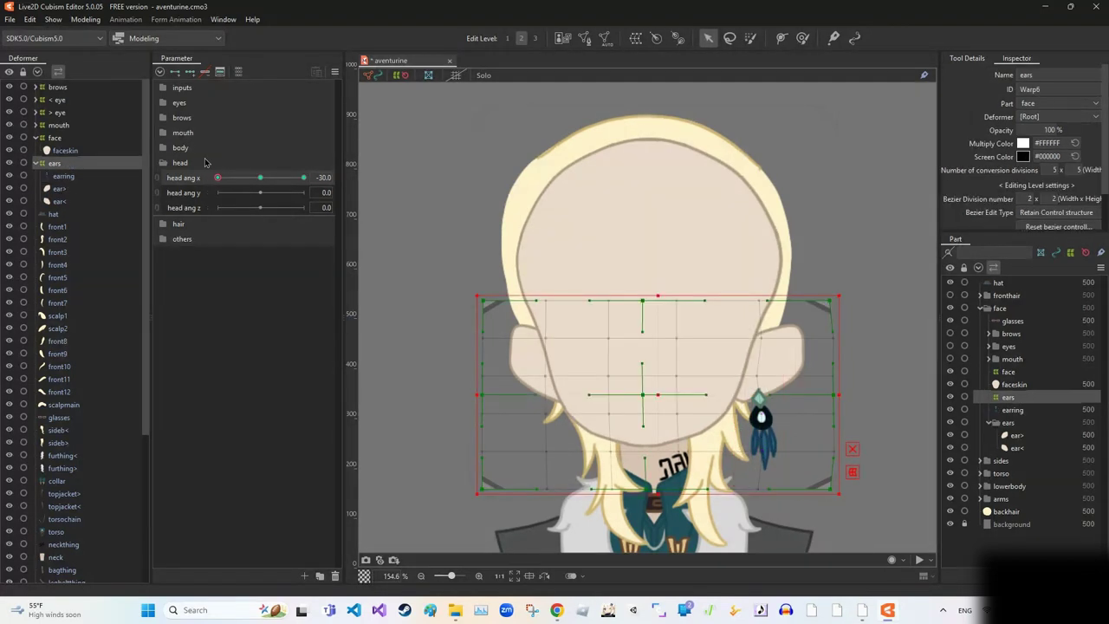
left_click_drag(568, 500, 472, 279)
left_click(759, 345)
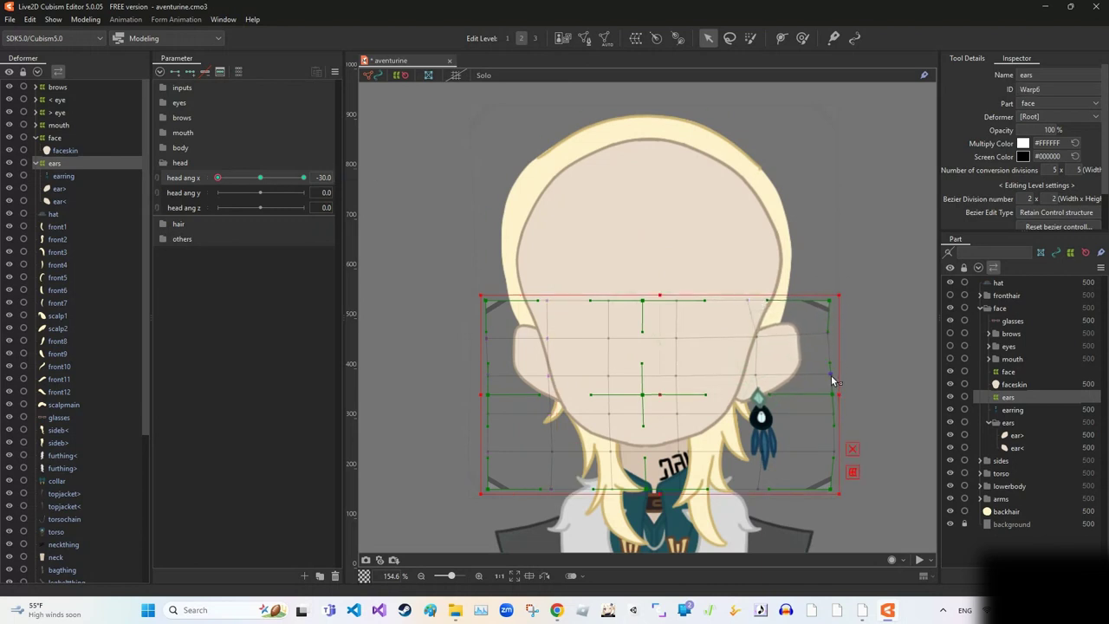
- Fine-tune the ears deformer's grid points around the earring-side ear at head ang x -30, using edit level 1
left_click_drag(217, 178, 269, 187)
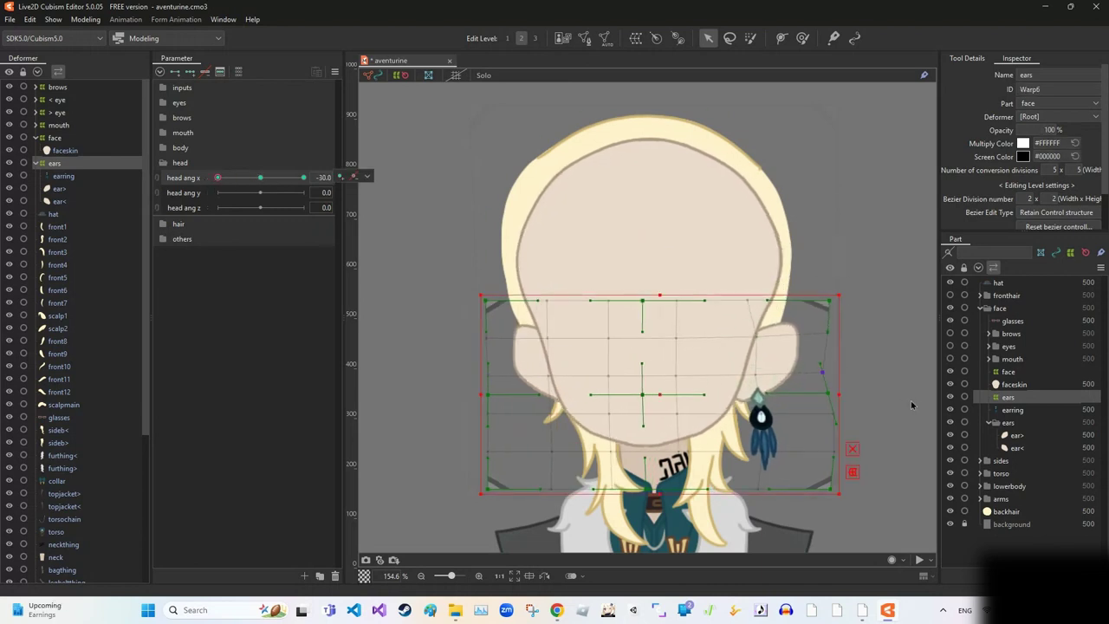
left_click(217, 178)
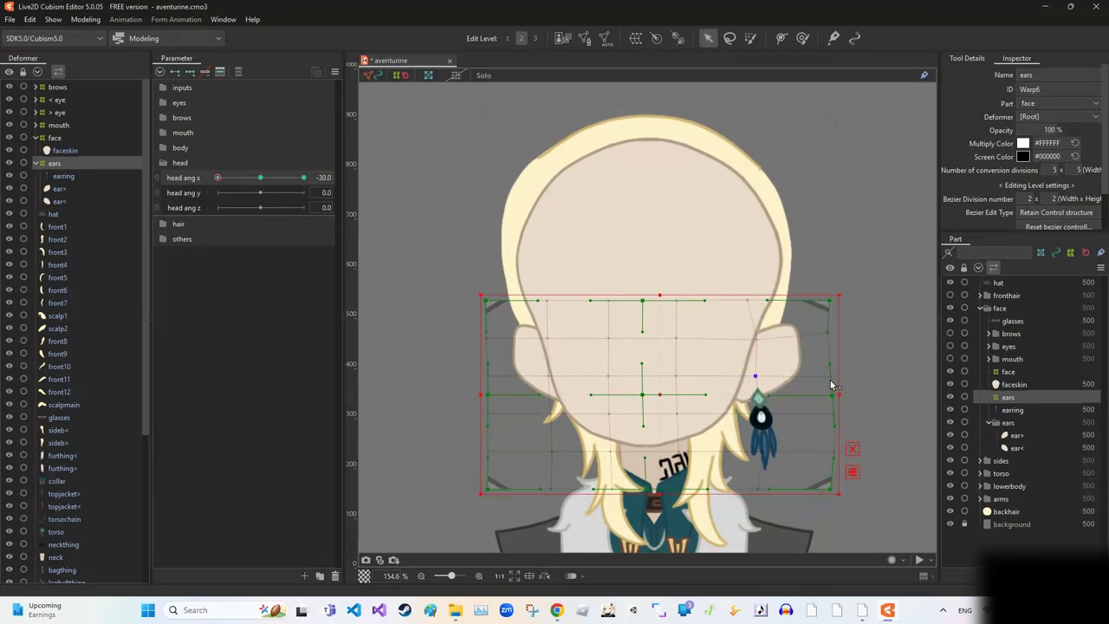
key("1")
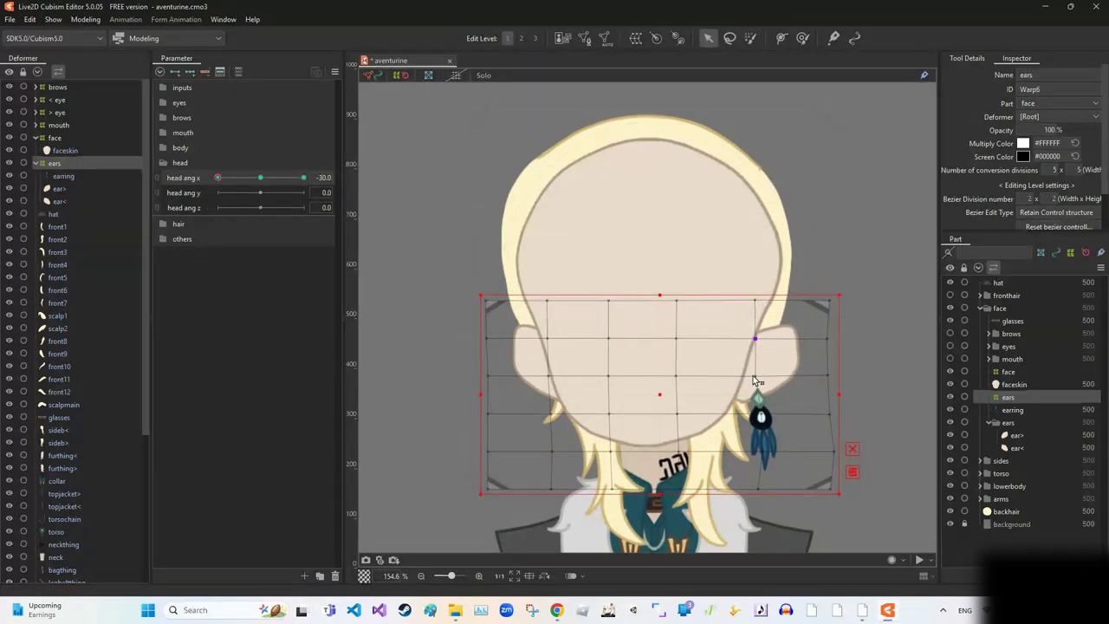
left_click(828, 339)
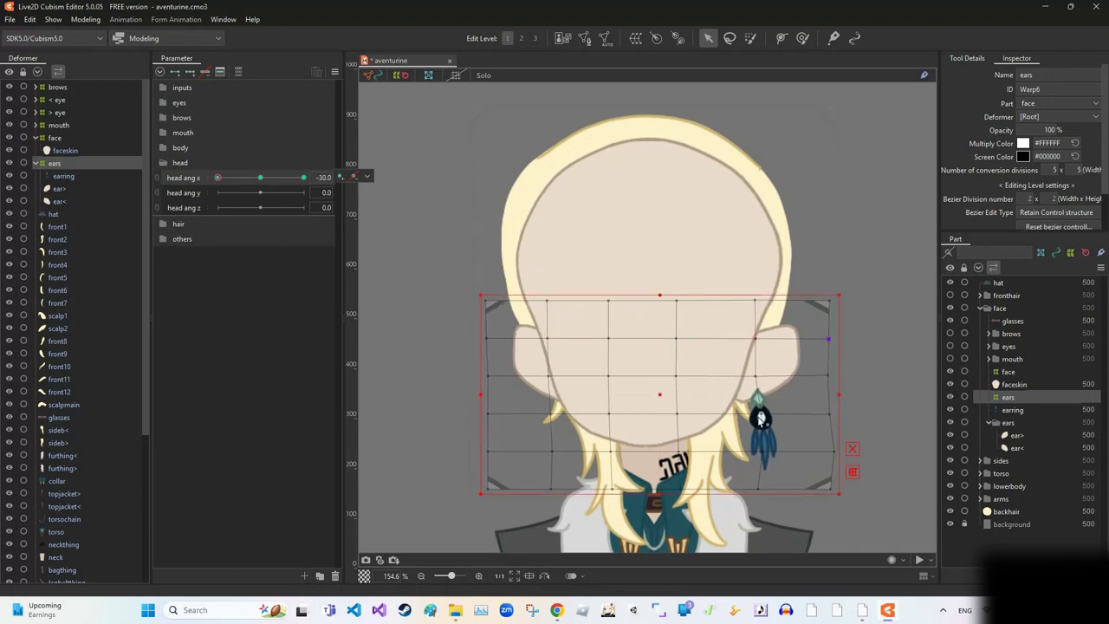
- Reflect the ears deformer's head ang x form from -30 onto 30
left_click(54, 163)
right_click(389, 177)
left_click(410, 187)
key("Return")
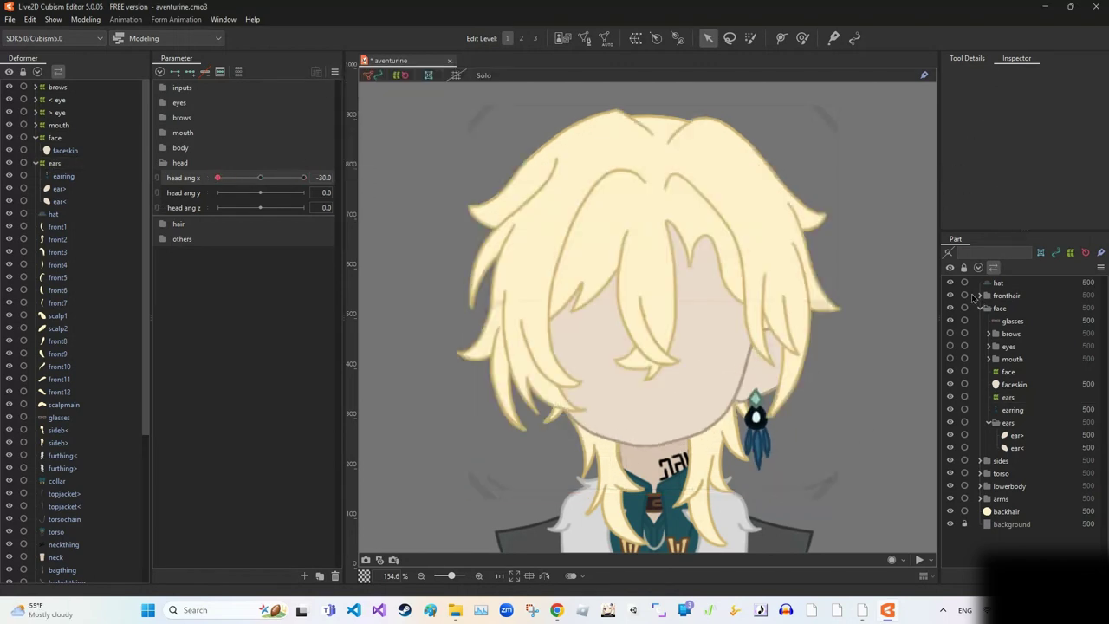
- Create a warp deformer named fronthair around front1 through scalpmain and give it three head ang x keys
left_click(1005, 295)
scroll(62, 189, "down", 2)
left_click_drag(60, 181, 62, 357)
left_click(636, 39)
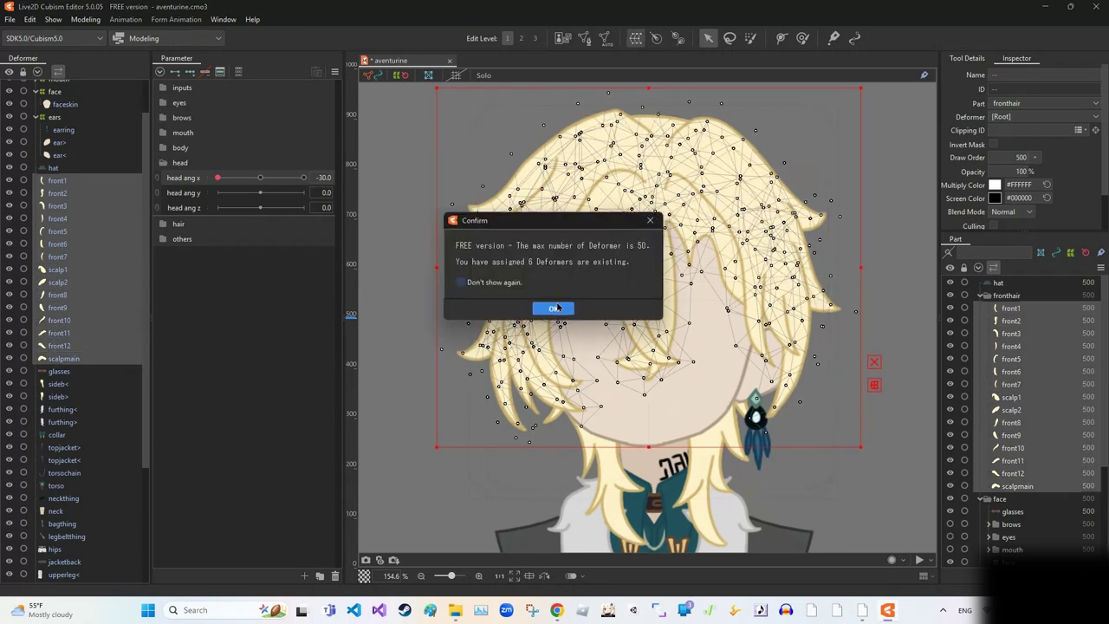
left_click(554, 306)
key("Return")
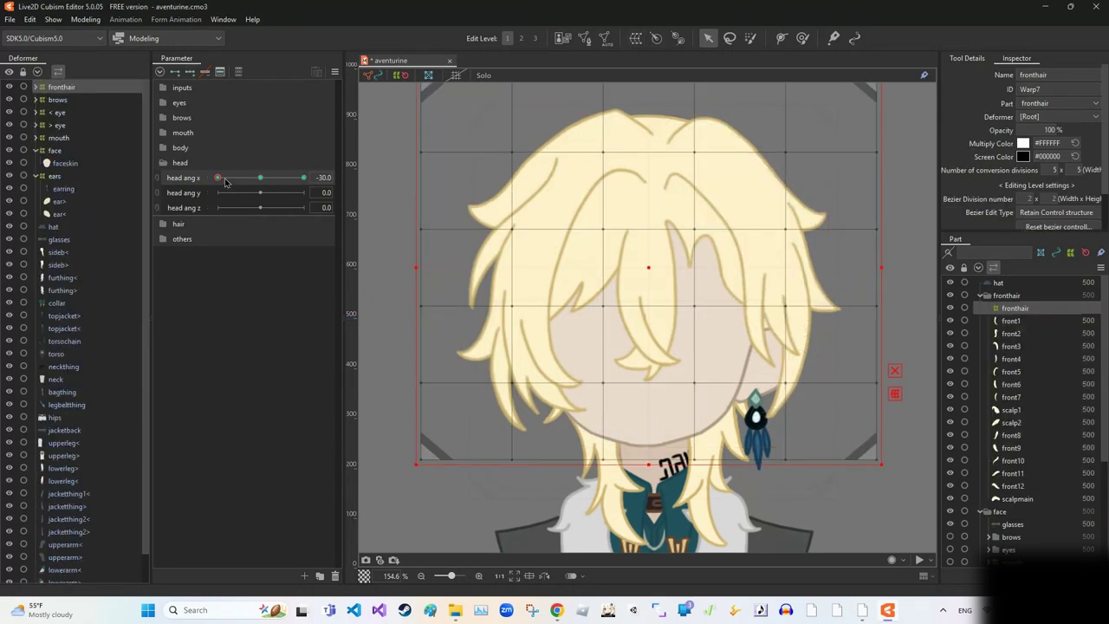
- At head ang x -30, shift the fronthair deformer's centre control points toward the turn and slant its lower sides inward, using edit level 2
key("2")
scroll(609, 236, "down", 3)
scroll(609, 235, "up", 2)
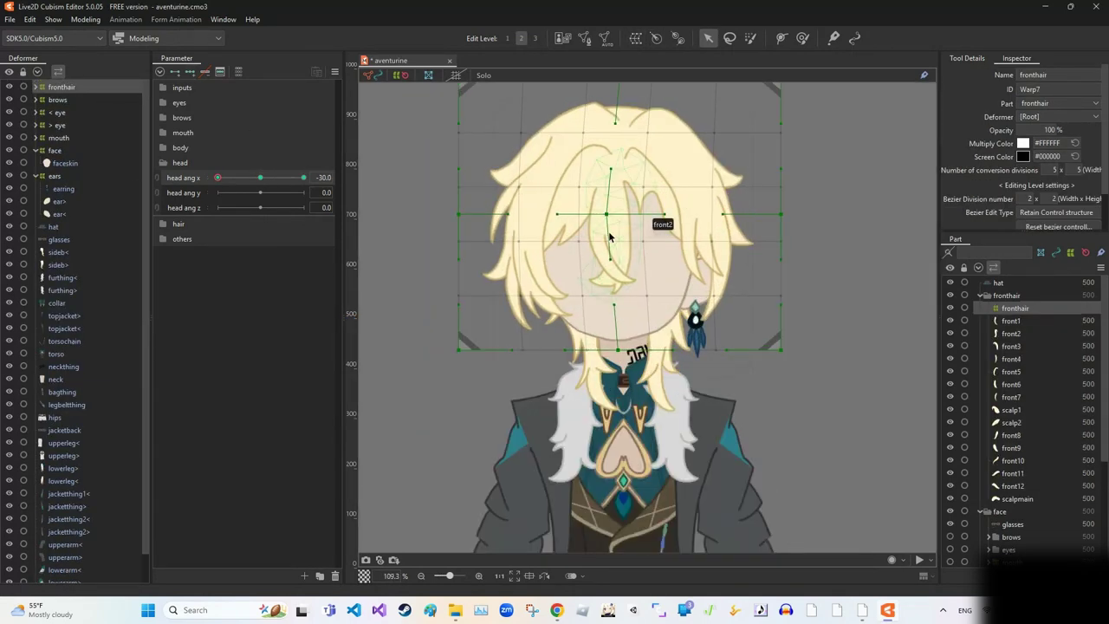
left_click(609, 235)
left_click(608, 217)
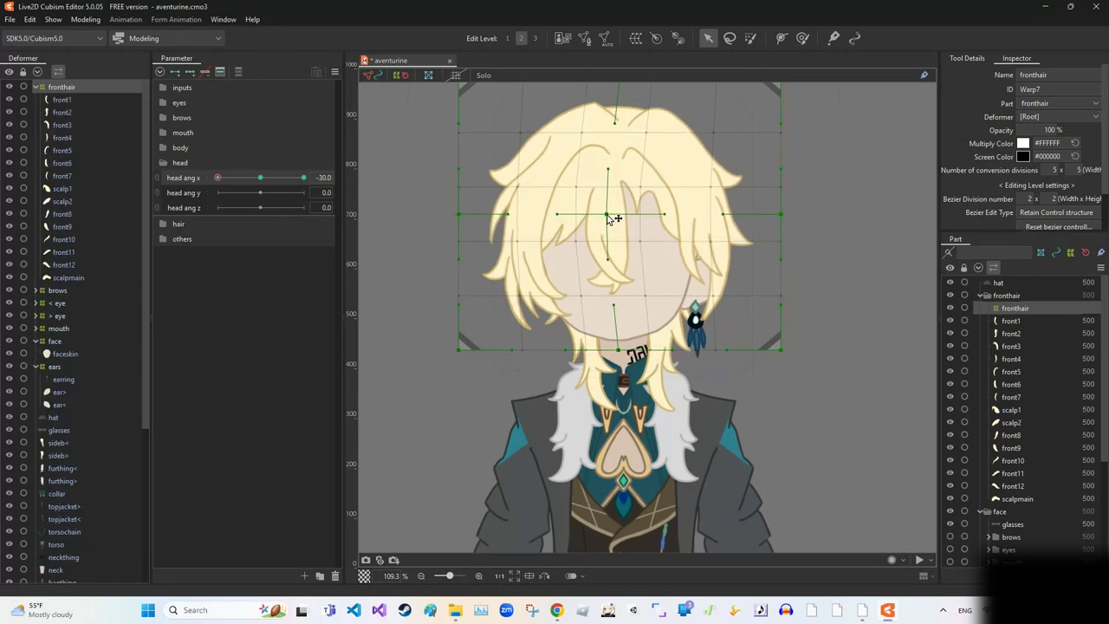
left_click(788, 297)
left_click(616, 321)
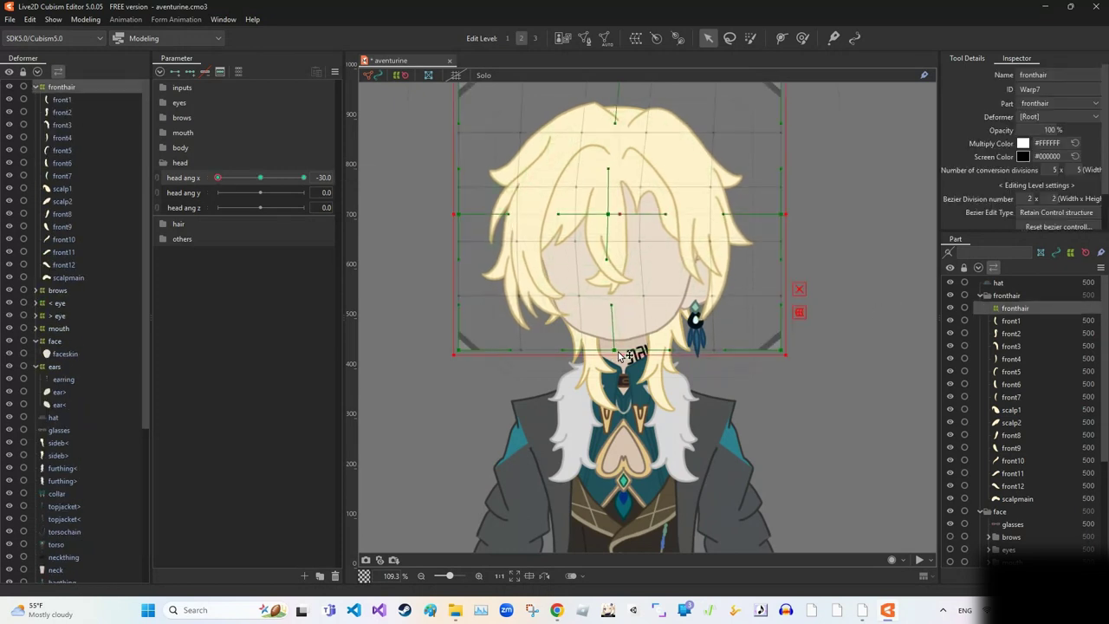
left_click_drag(563, 218, 609, 219)
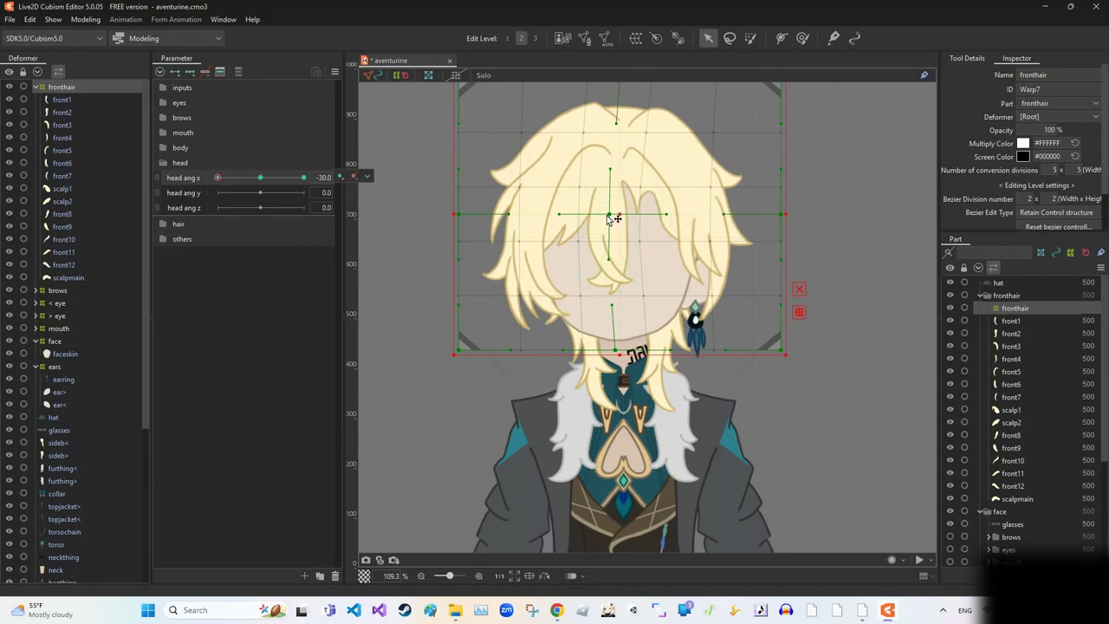
left_click_drag(218, 176, 163, 177)
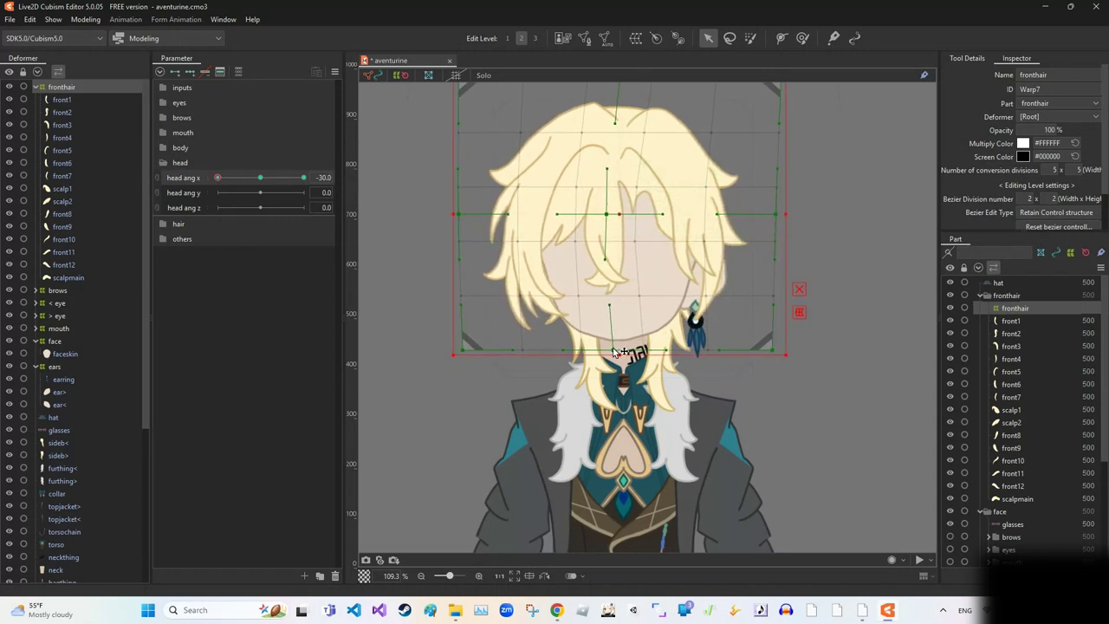
- Reflect the fronthair deformer's head ang x form from -30 onto 30
scroll(749, 235, "down", 2)
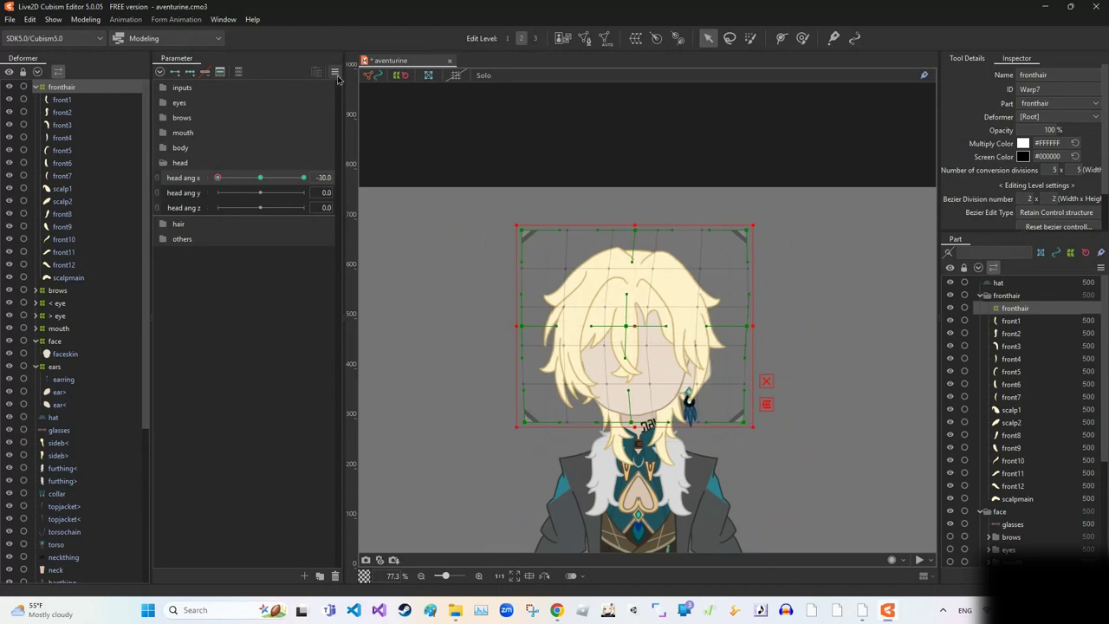
left_click(764, 403)
left_click(528, 415)
left_click_drag(217, 177, 333, 179)
- At head ang x 30, pull the fronthair deformer's earring-side edge inward and shift its centre points further toward that side
scroll(696, 402, "up", 2)
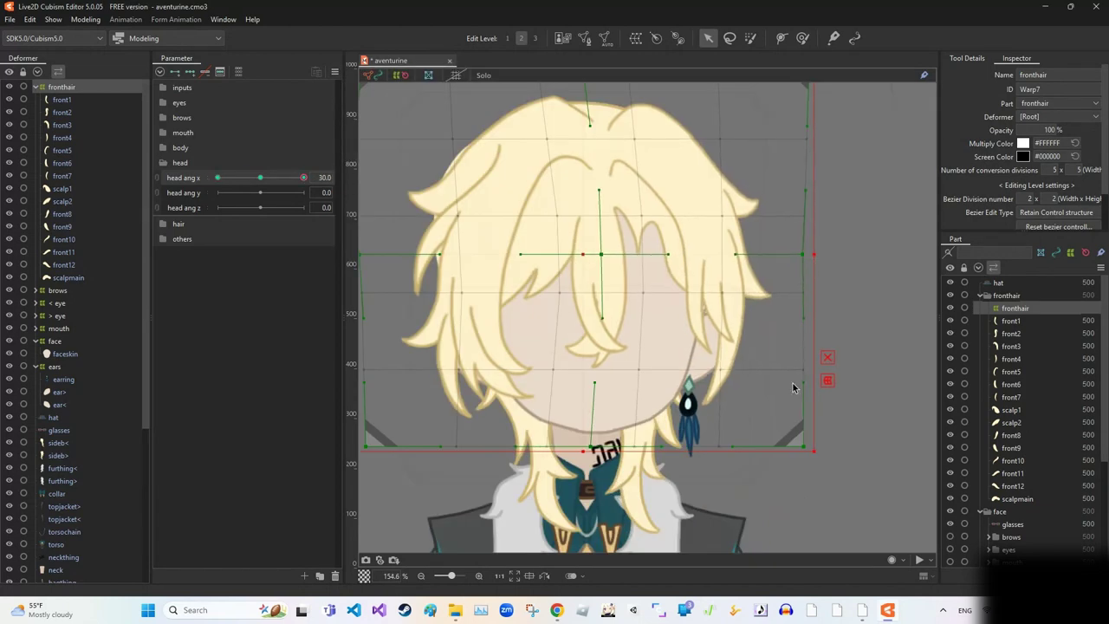
scroll(801, 260, "down", 1)
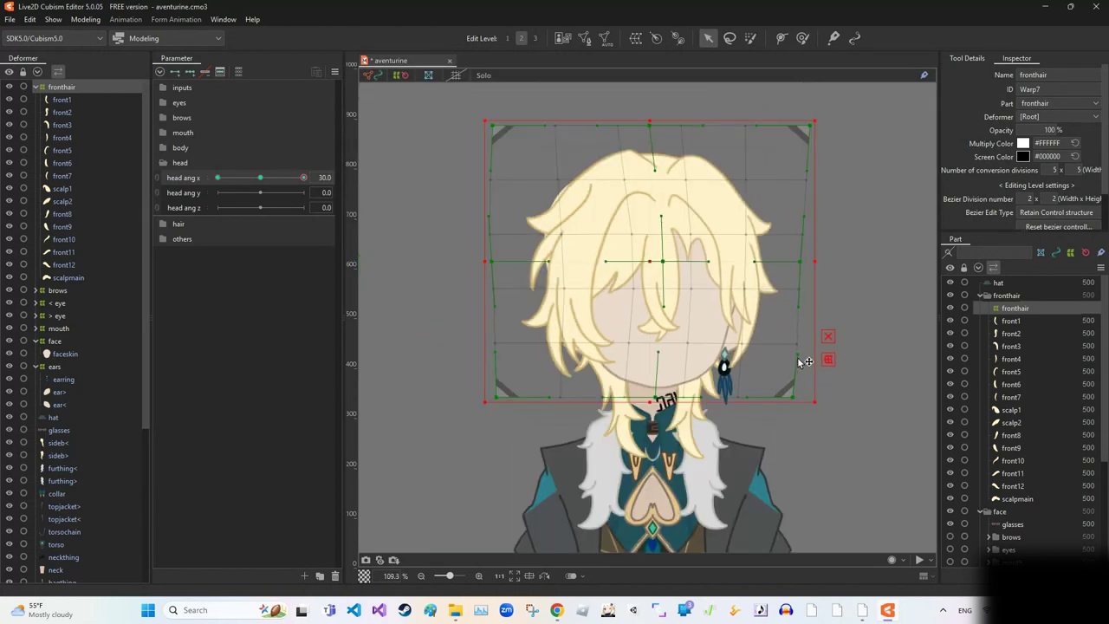
left_click_drag(814, 261, 800, 262)
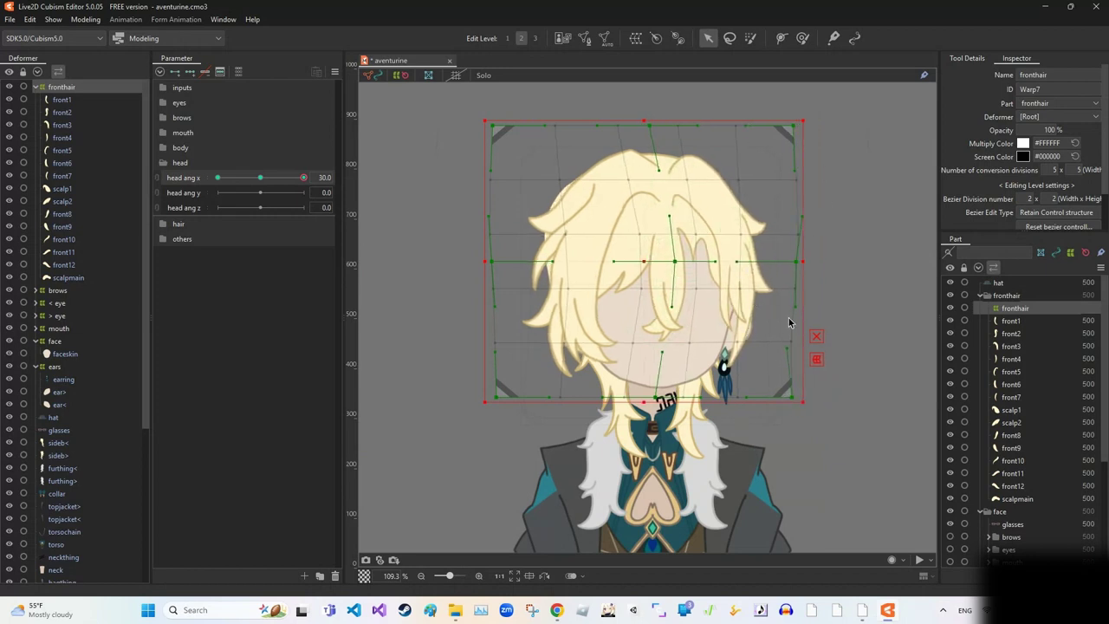
left_click_drag(792, 397, 778, 401)
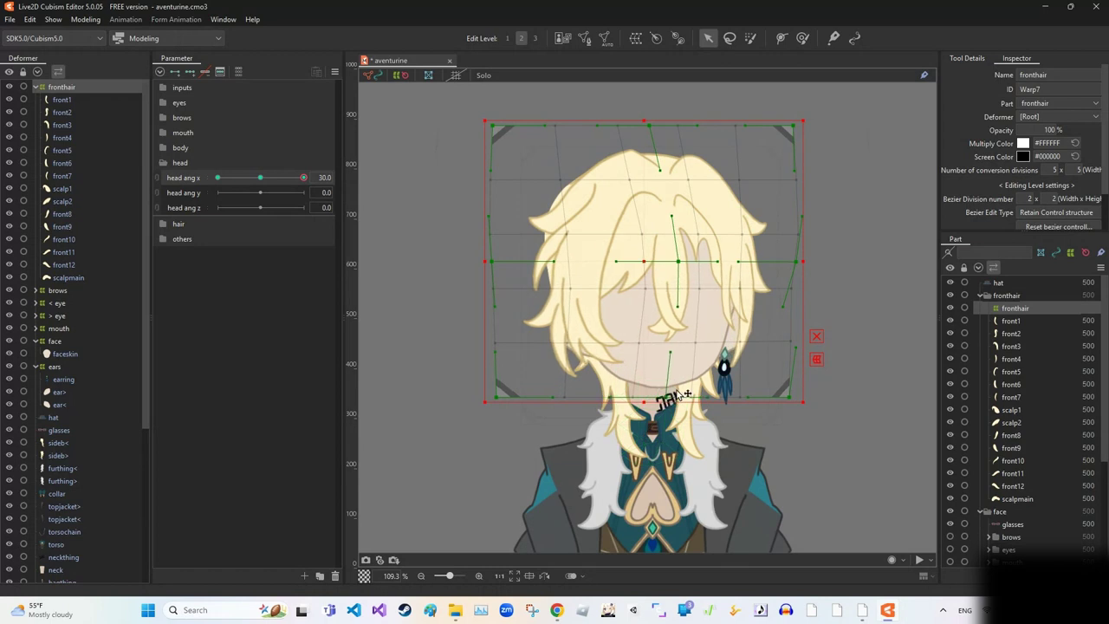
- Reflect the fronthair deformer's refined head ang x form from 30 onto -30
left_click(831, 355)
left_click(218, 176)
left_click(62, 87)
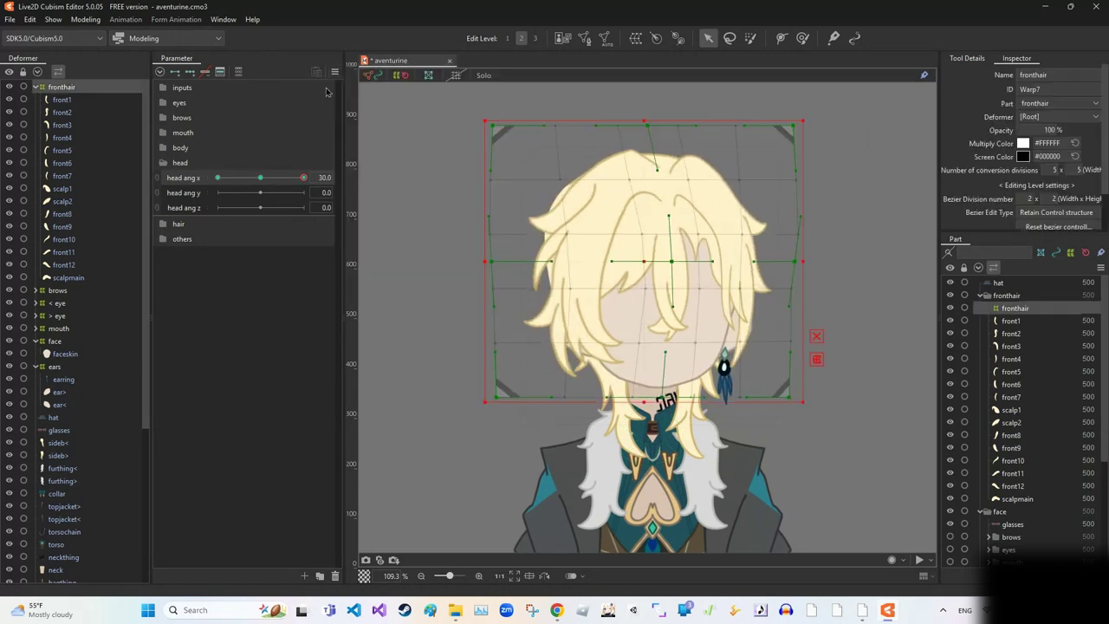
key("Return")
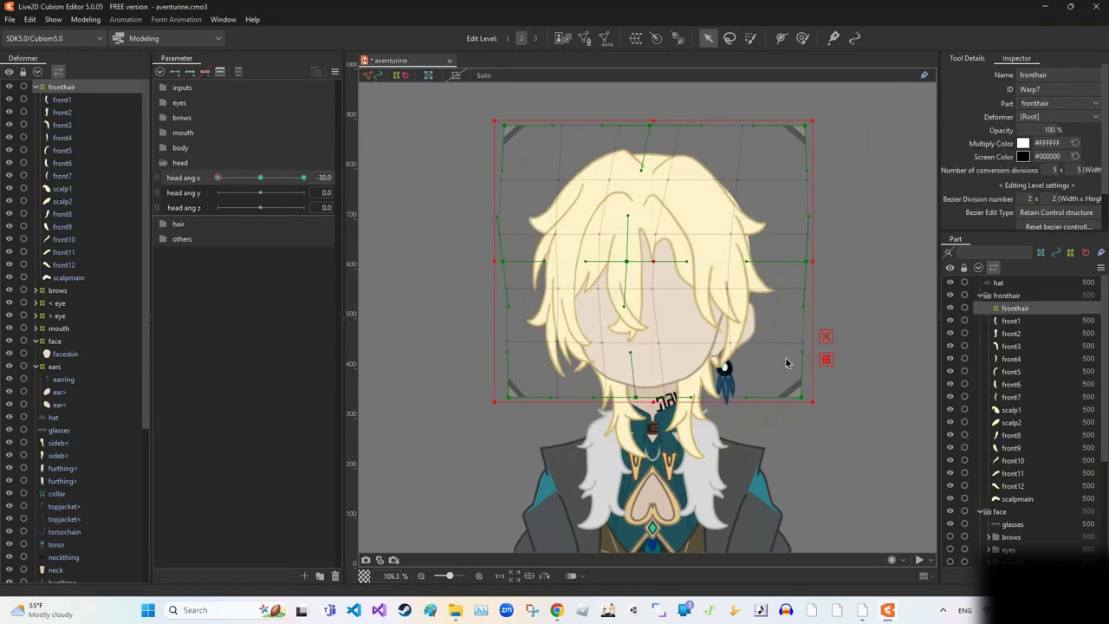
- At head ang x -30, push the fronthair deformer's earring-side edge outward to widen the hair on that side
left_click(863, 375)
left_click(797, 164)
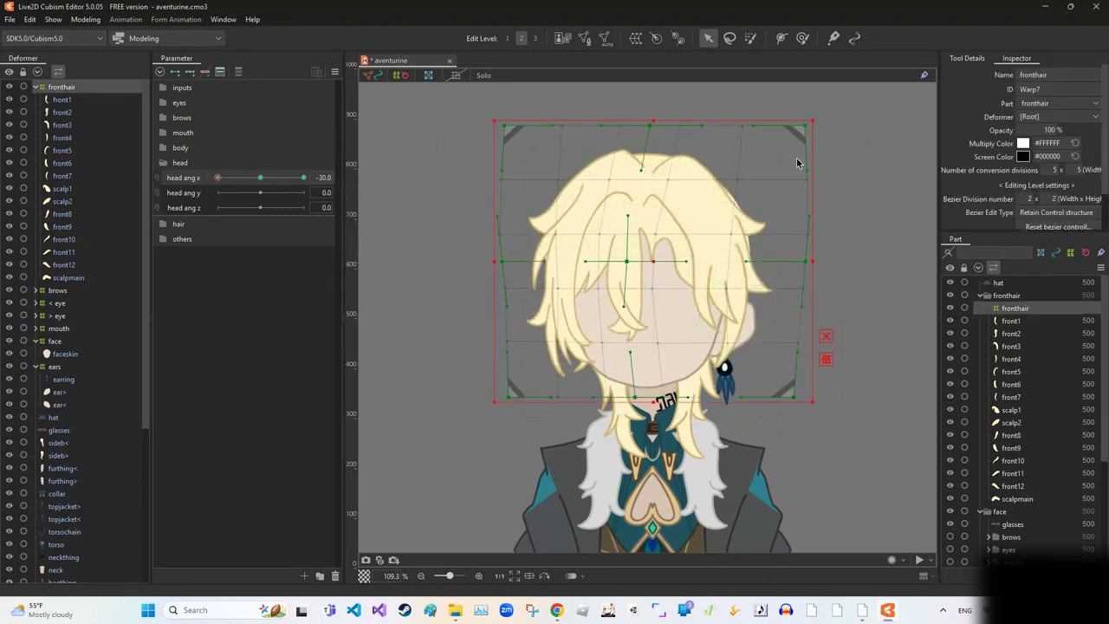
left_click(721, 297)
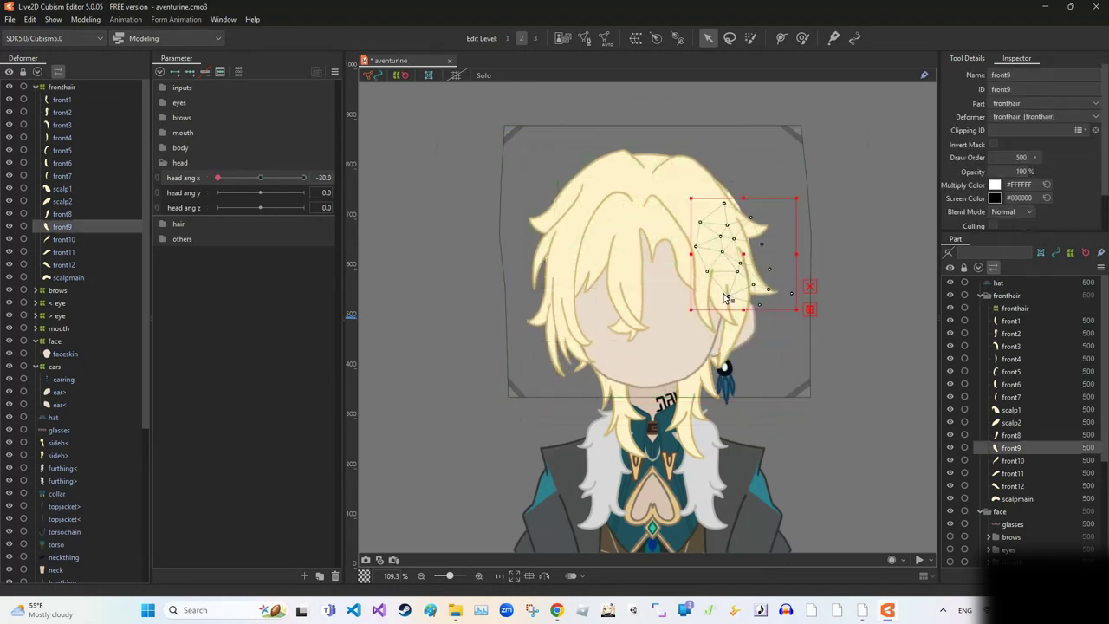
left_click(723, 295)
left_click_drag(815, 267, 822, 267)
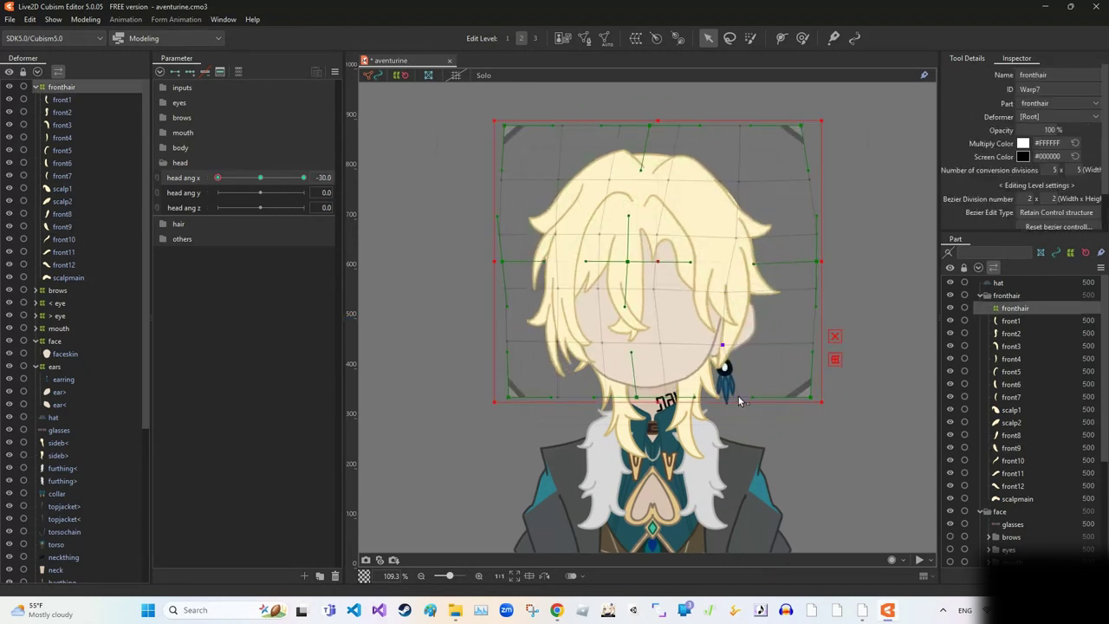
- Adjust the fronthair deformer's inner grid points along the strands above the earring at head ang x -30
left_click(728, 350)
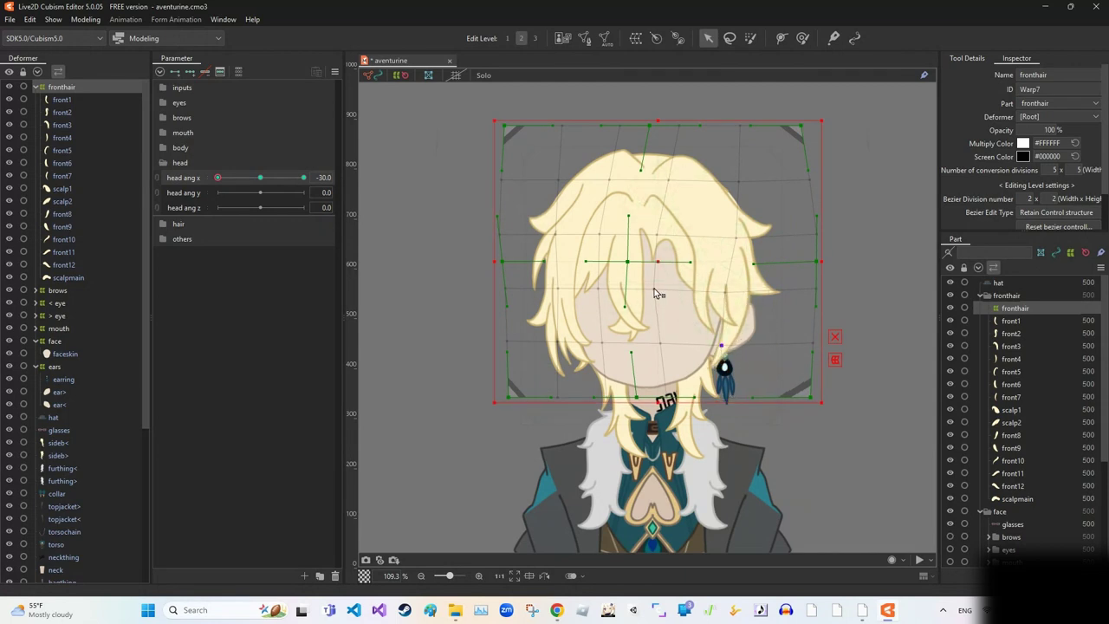
left_click(468, 208)
left_click(721, 348)
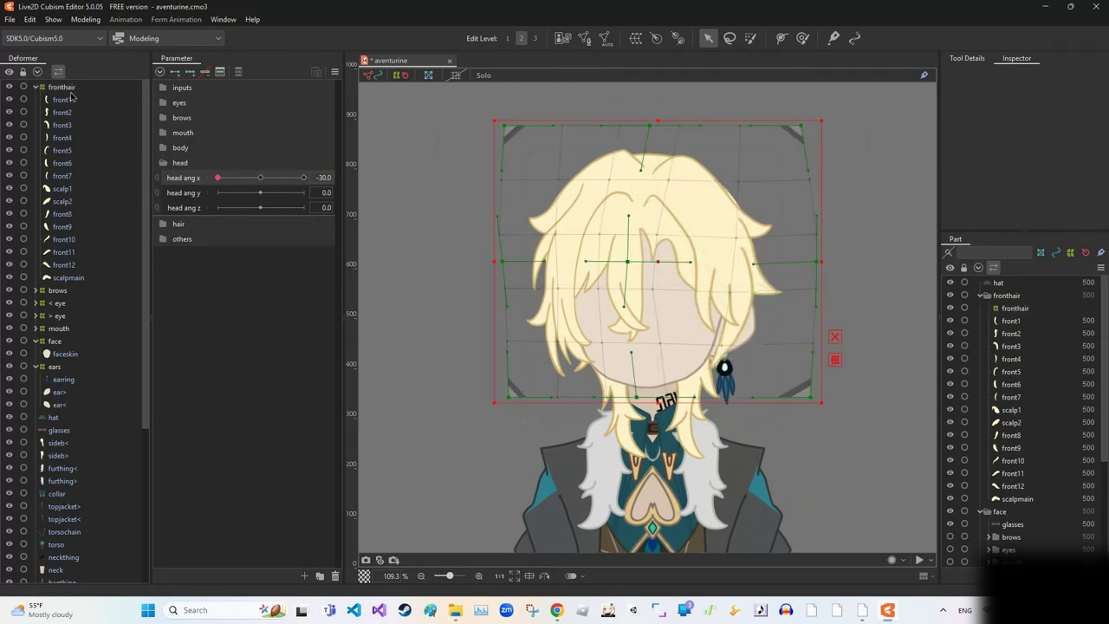
key("Escape")
mouse_move(218, 178)
left_mouse_down()
mouse_move(274, 194)
mouse_move(217, 194)
left_mouse_up()
left_click(430, 203)
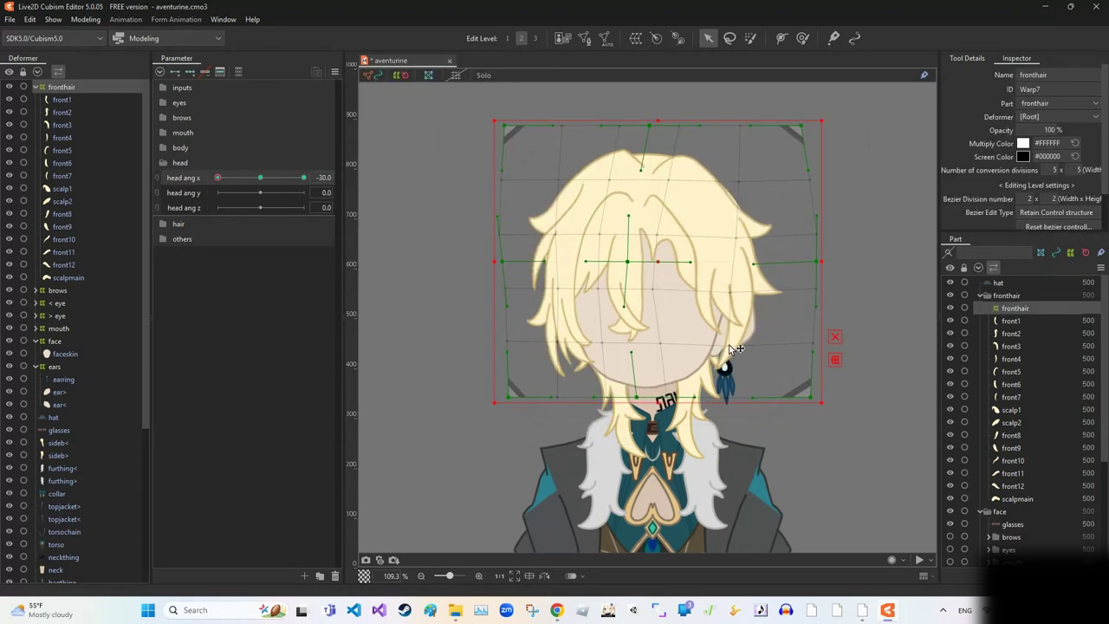
left_click_drag(719, 280, 741, 347)
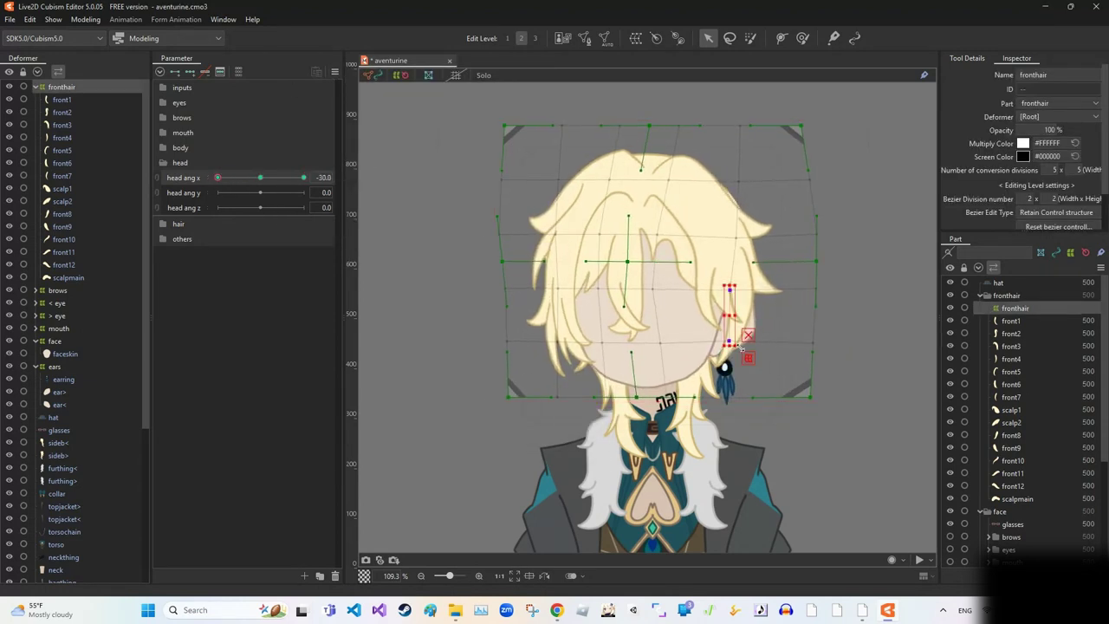
left_click(737, 236)
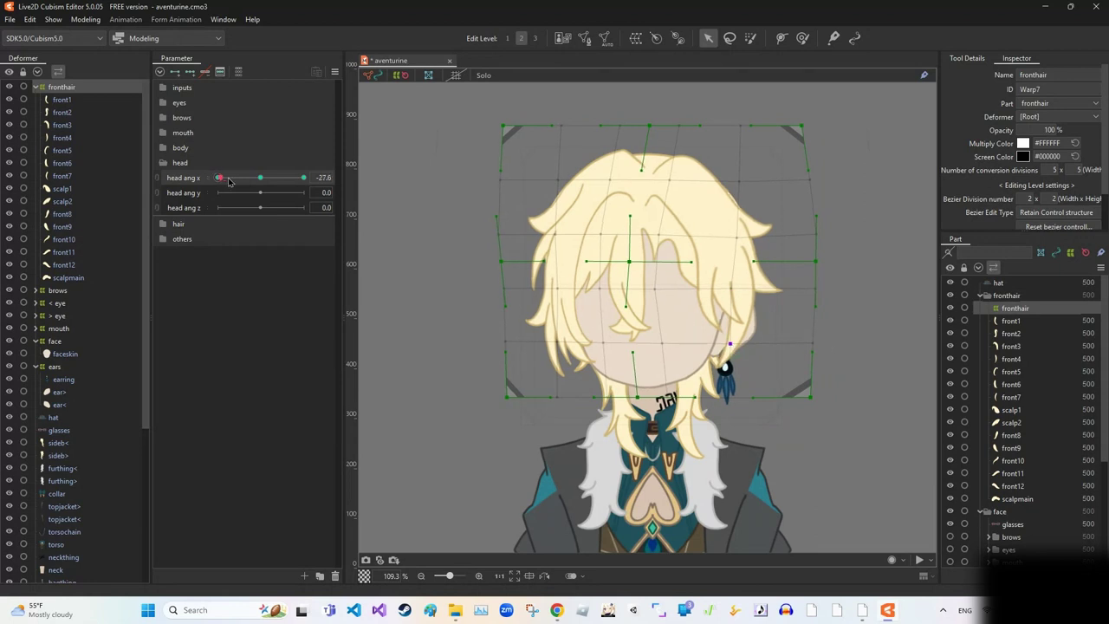
left_click(735, 235)
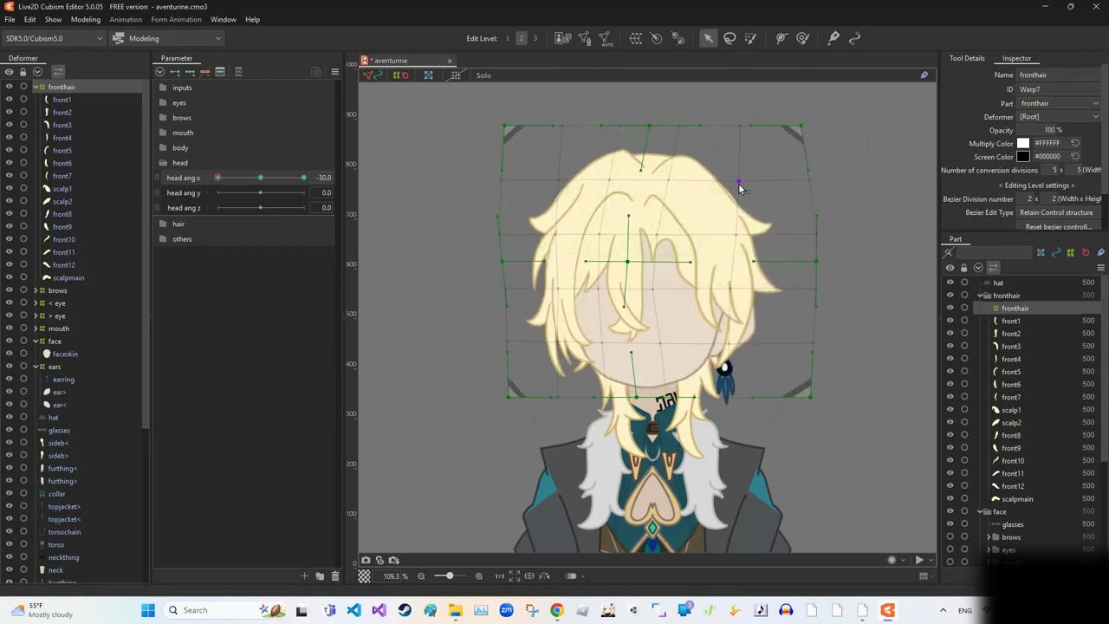
- Sweep head ang x between -30 and 30 to check how the hair, face and ears turn together
left_click_drag(217, 178, 340, 180)
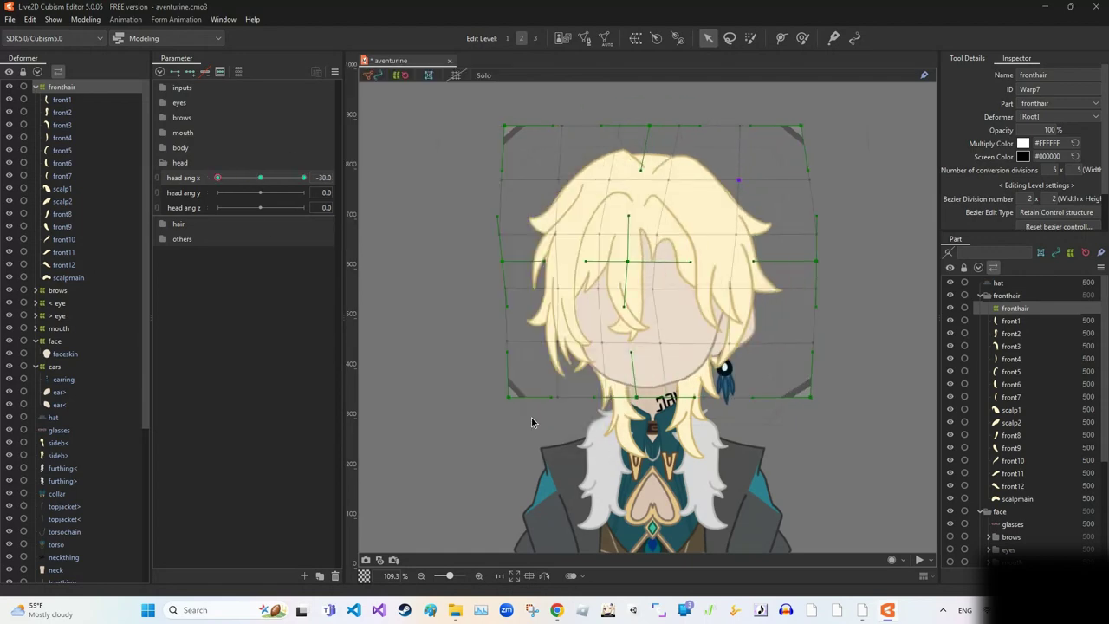
left_click(853, 358)
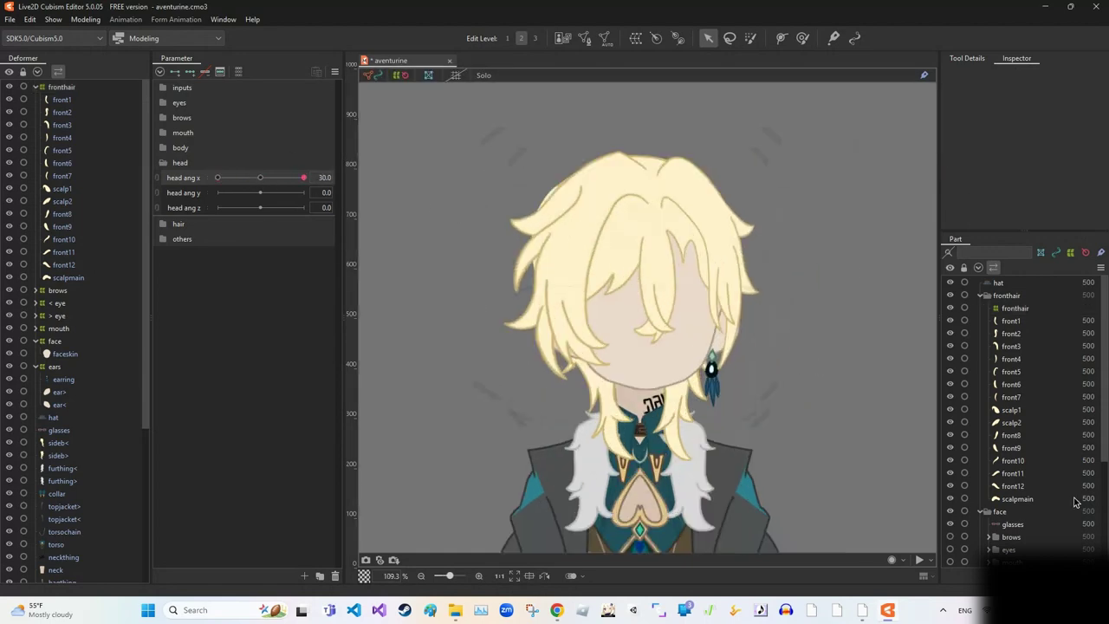
left_click_drag(303, 177, 217, 179)
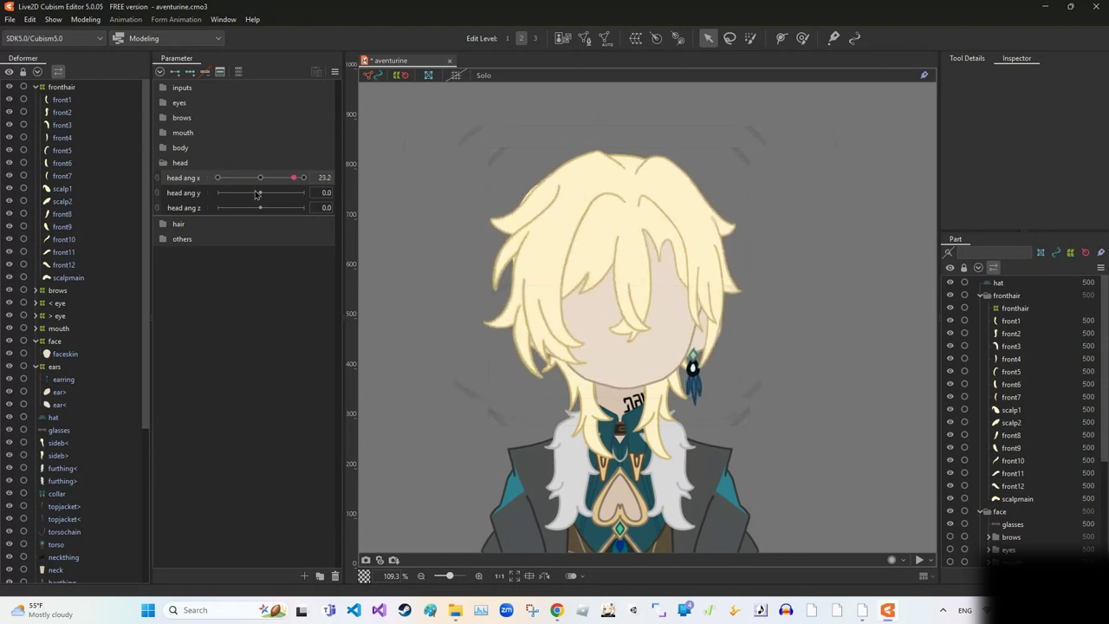
- Reflect the face deformer's head ang x form onto the opposite head turn
left_click(70, 88)
left_click(58, 340)
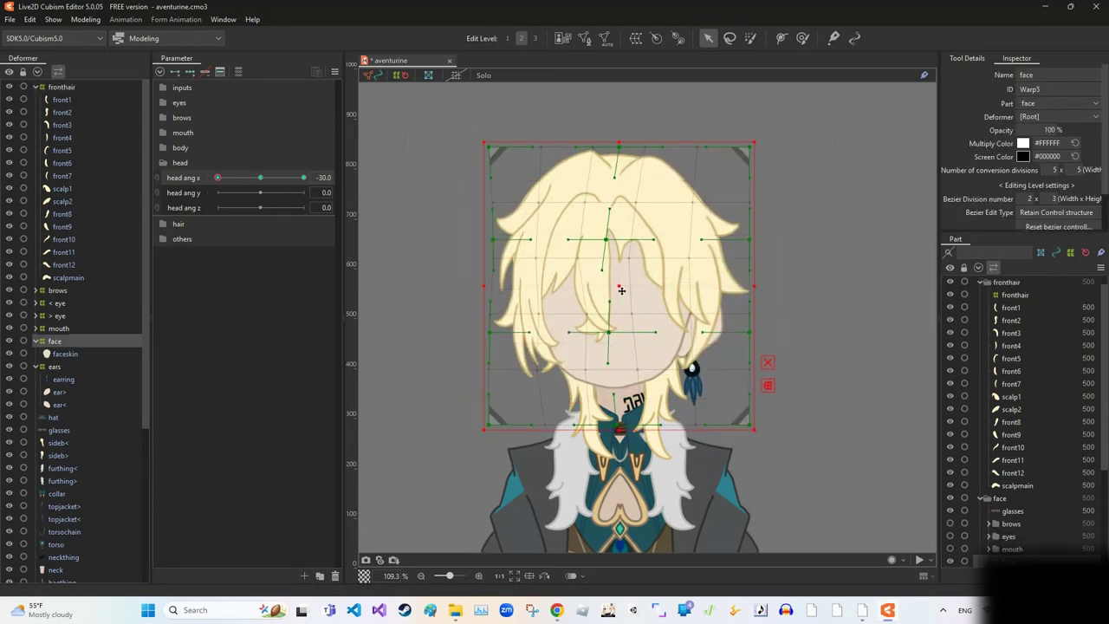
double_click(169, 182)
left_click(528, 413)
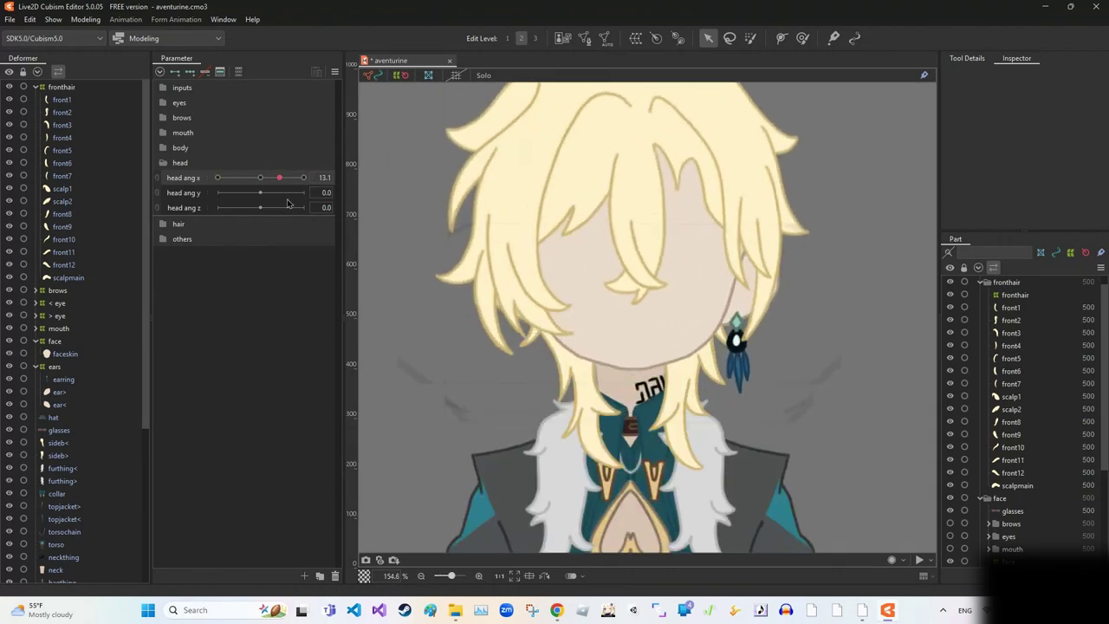
- Hide the front hair, bend the face deformer upward at head ang y 30, and reflect that form onto -30
scroll(647, 213, "down", 3)
scroll(654, 100, "up", 2)
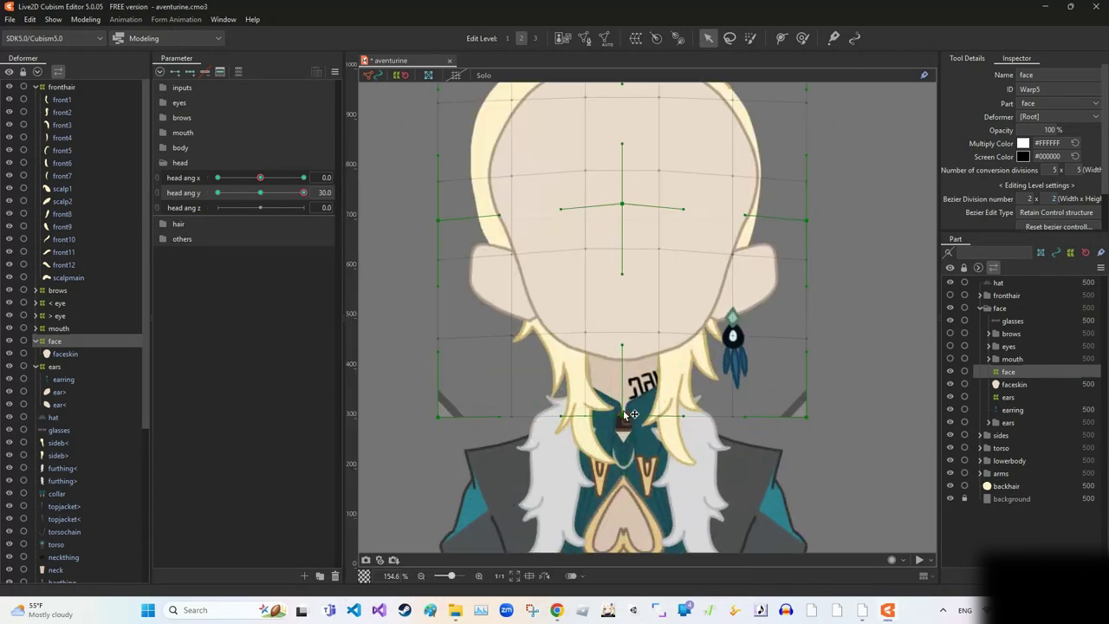
left_click(832, 361)
left_click(364, 59)
left_click(525, 409)
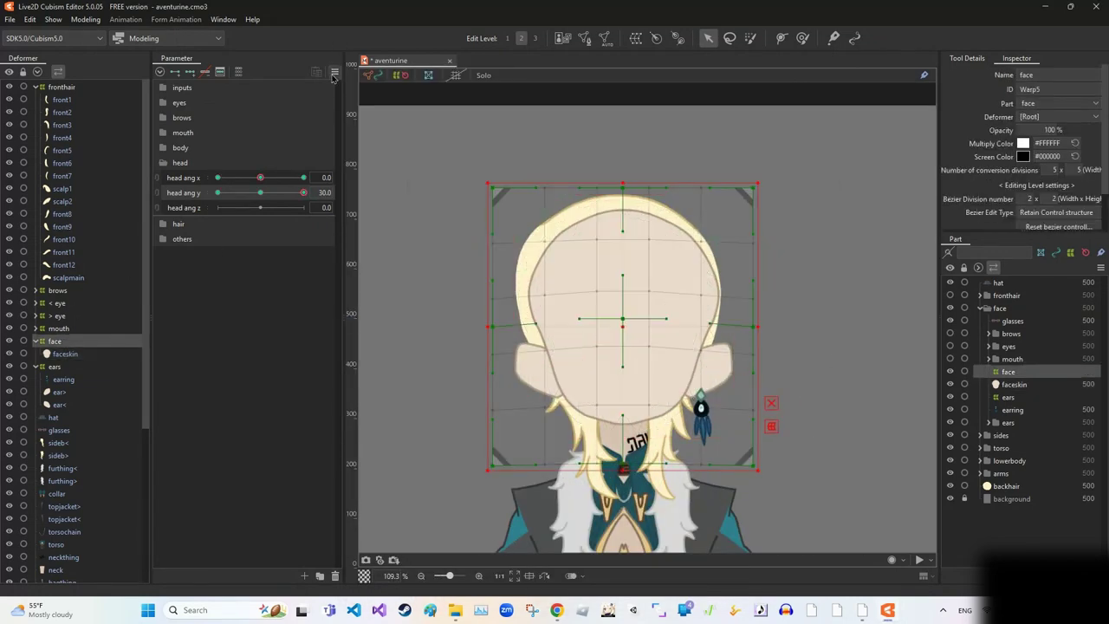
left_click(217, 192)
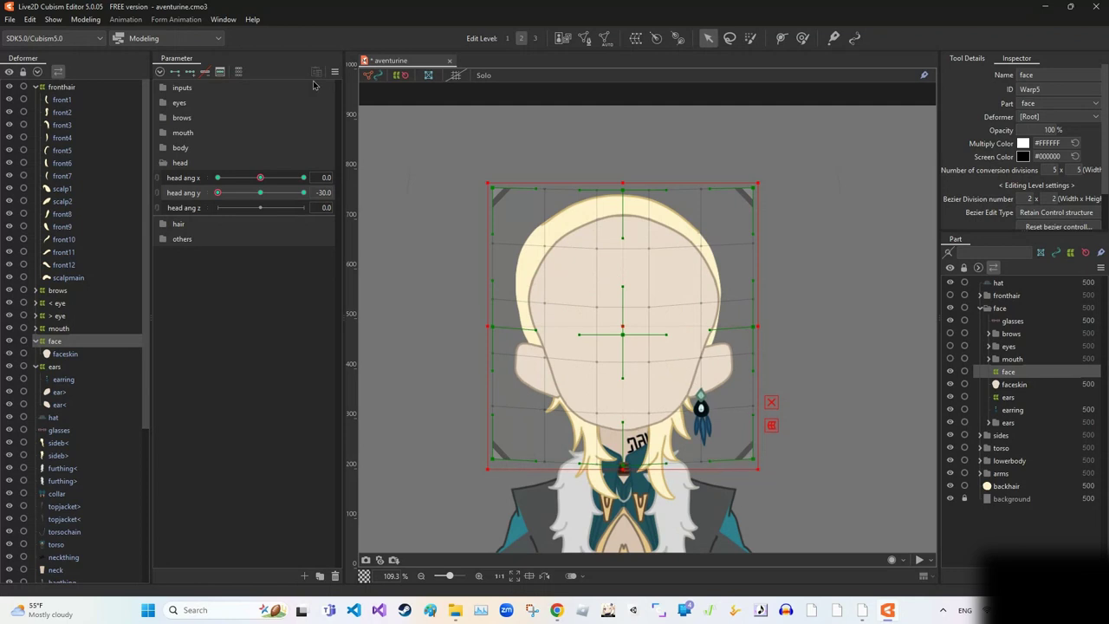
- Extend the lower edge of the ears deformer downward below the chin to enclose the whole earring
left_click(622, 428)
scroll(624, 433, "up", 3)
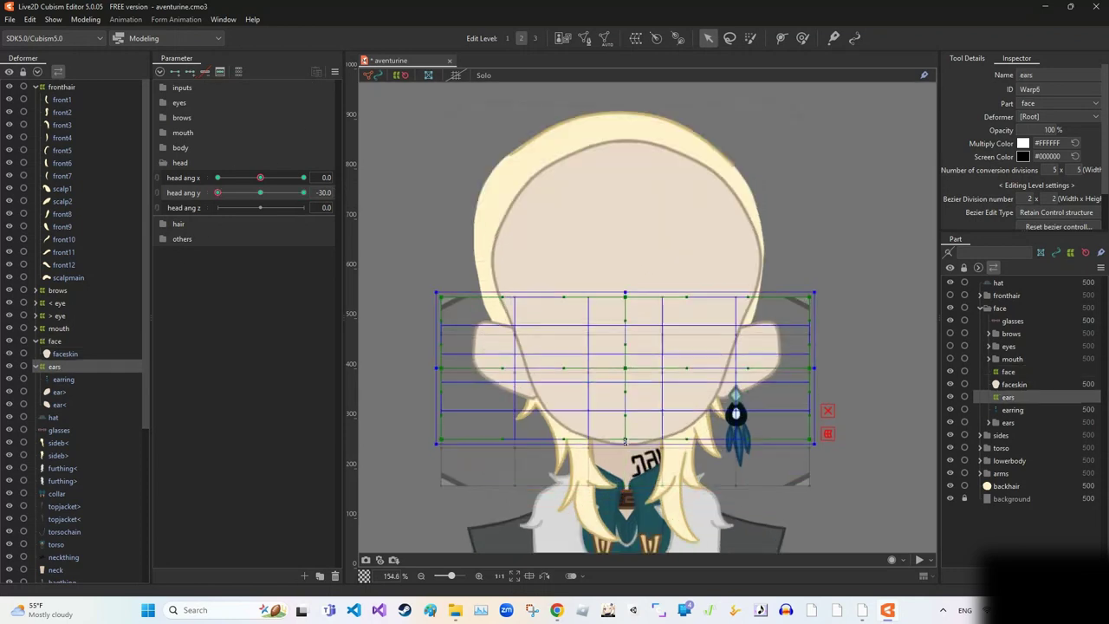
left_click_drag(624, 441, 624, 487)
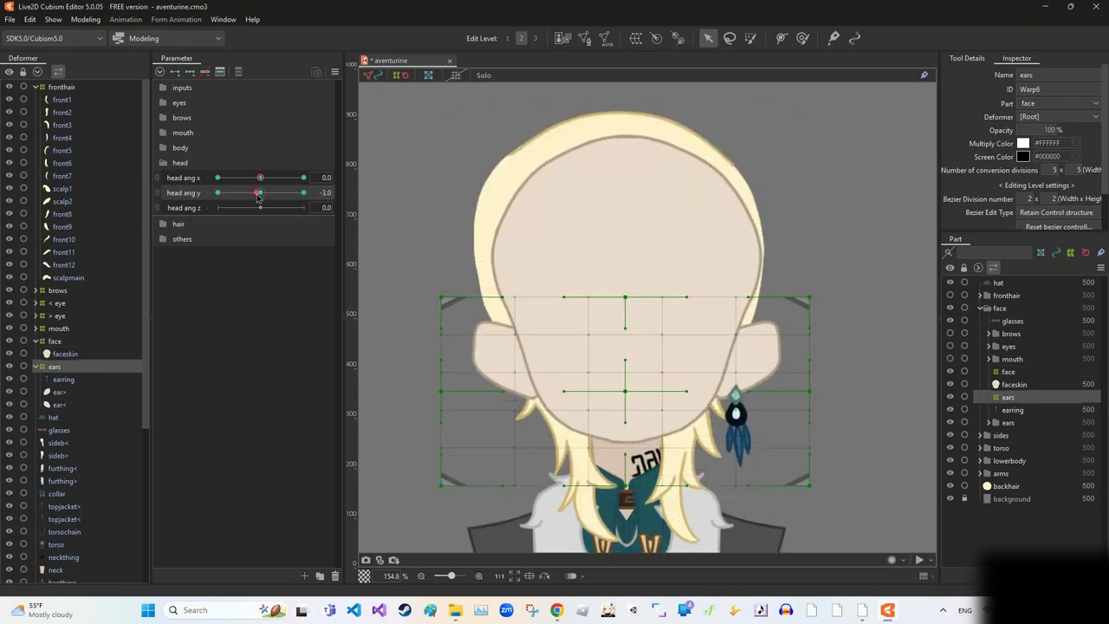
- Bend the ears deformer's grid downward at head ang y -30 and reflect that form onto 30
left_click_drag(625, 297, 624, 309)
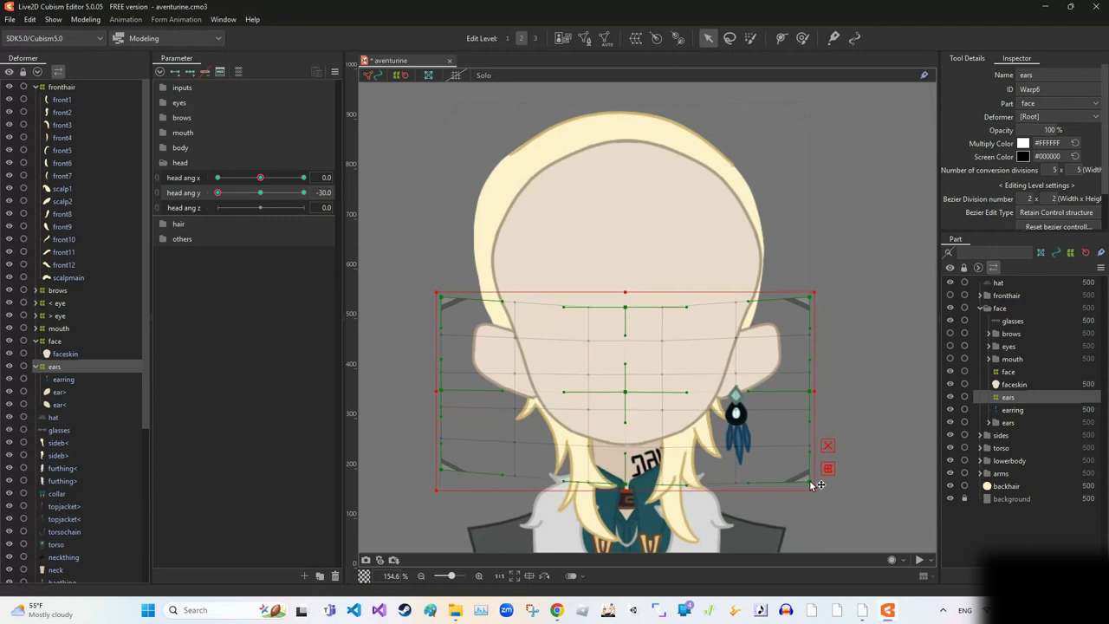
key("ctrl+shift+r")
key("Return")
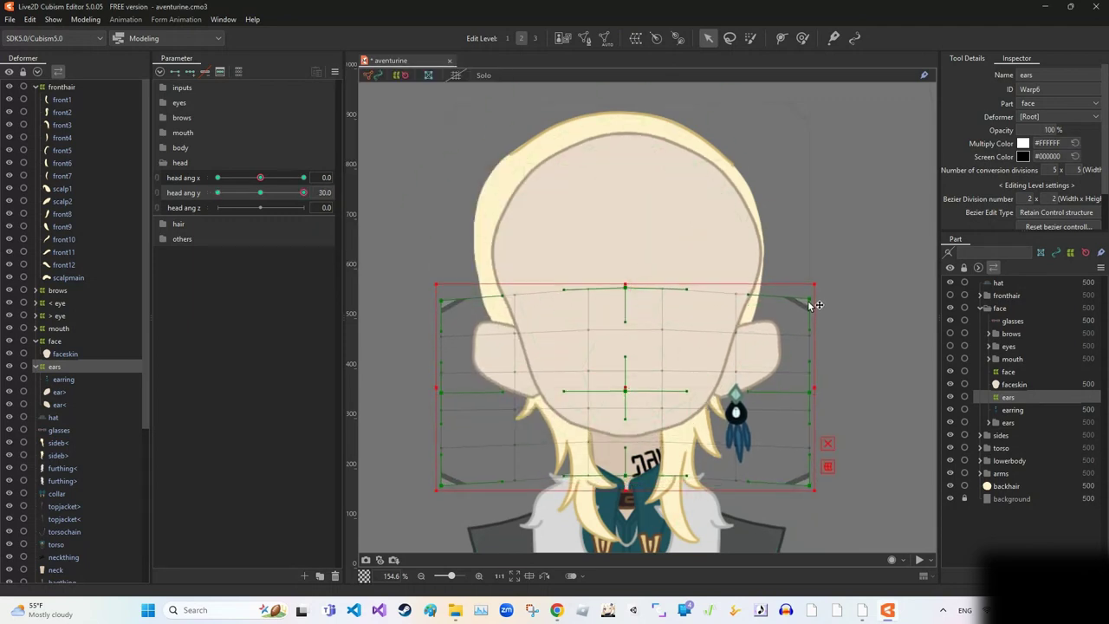
left_click_drag(303, 192, 260, 192)
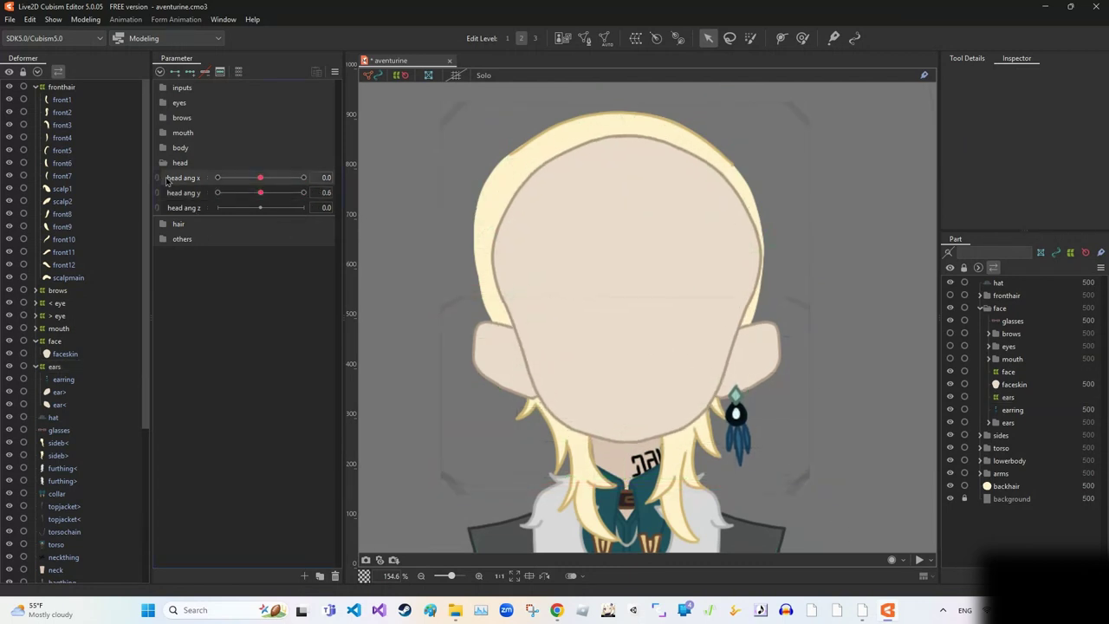
- Key the fronthair deformer on head ang y and curve its grid for the upward look at 30
left_click(60, 87)
left_click(334, 71)
left_click(257, 192)
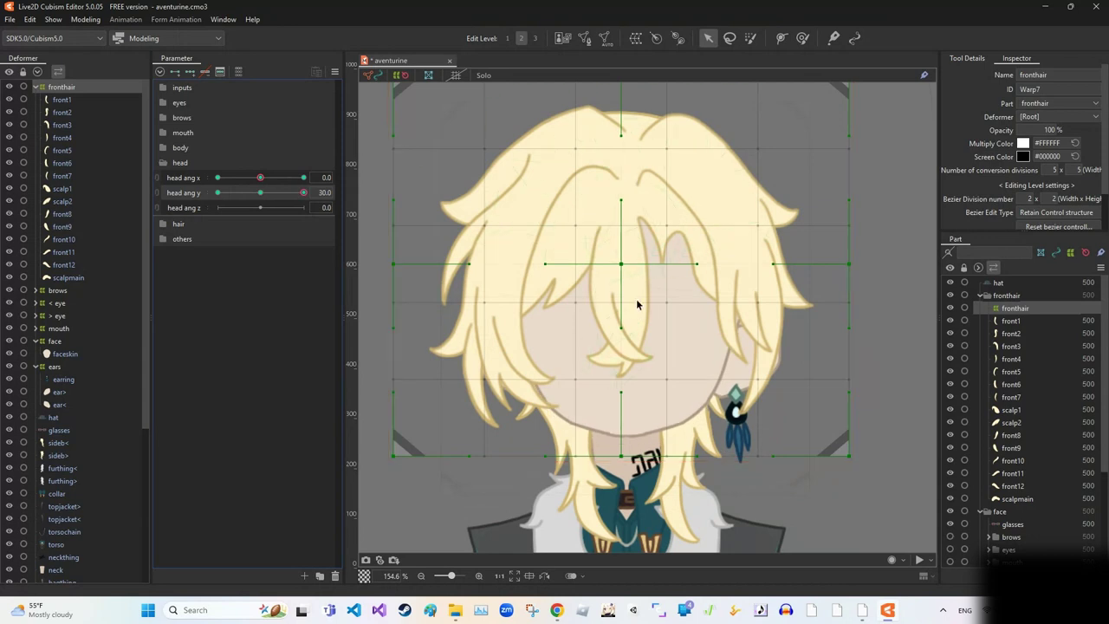
left_click(258, 193)
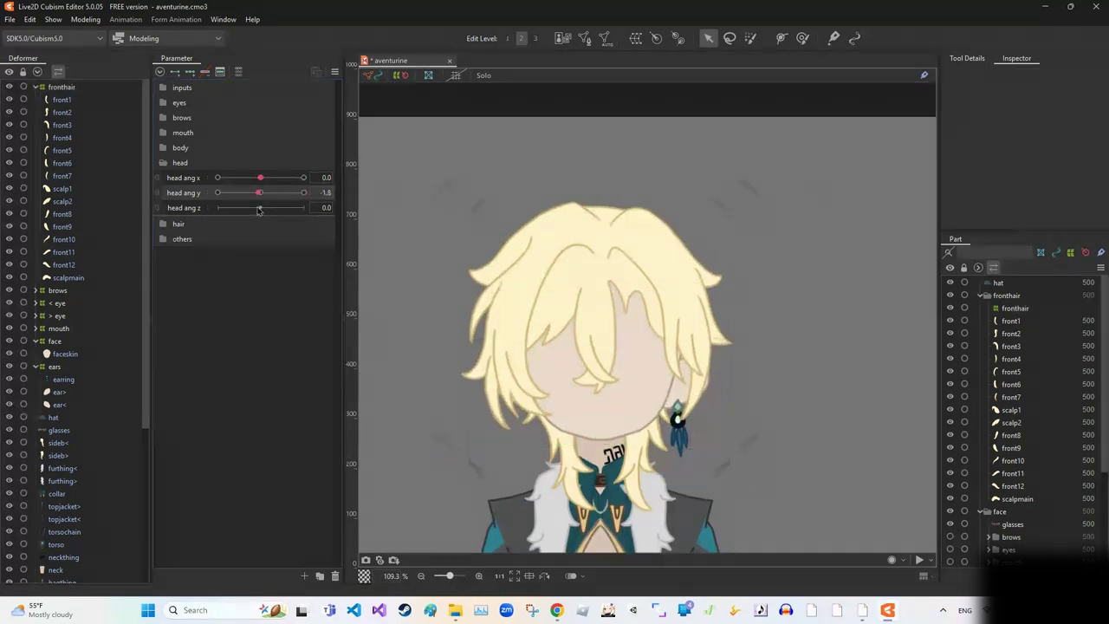
left_click(303, 192)
left_click(543, 173)
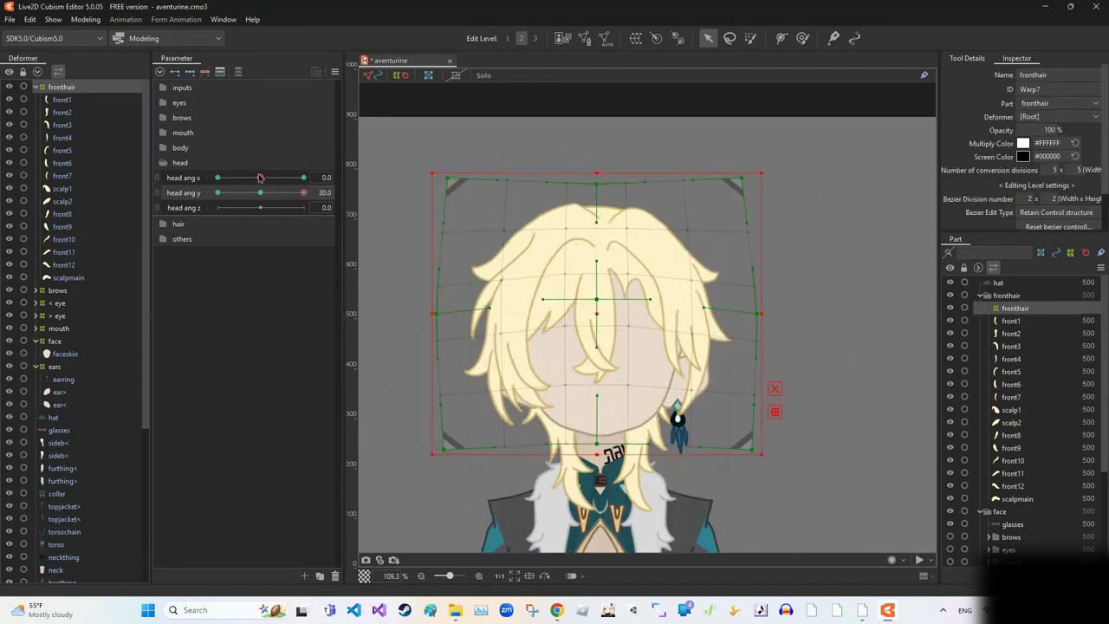
- Shape the fronthair deformer's grid at head ang y -30, lowering its centre for the downward look
left_click(217, 192)
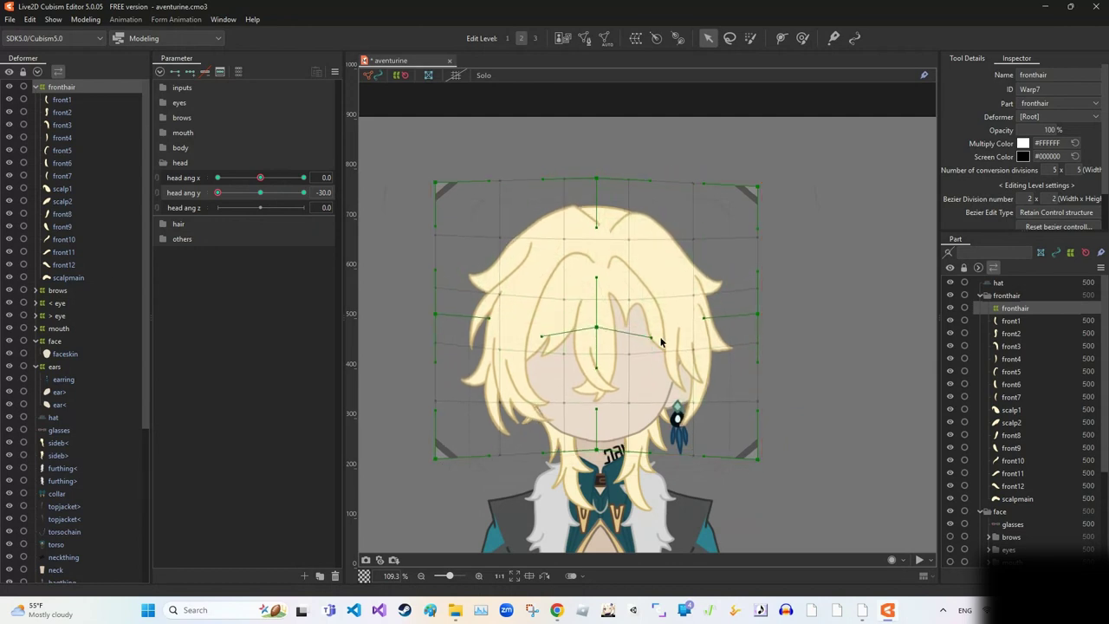
left_click_drag(649, 325, 654, 344)
key("ctrl+z")
left_click(838, 298)
left_click(626, 280)
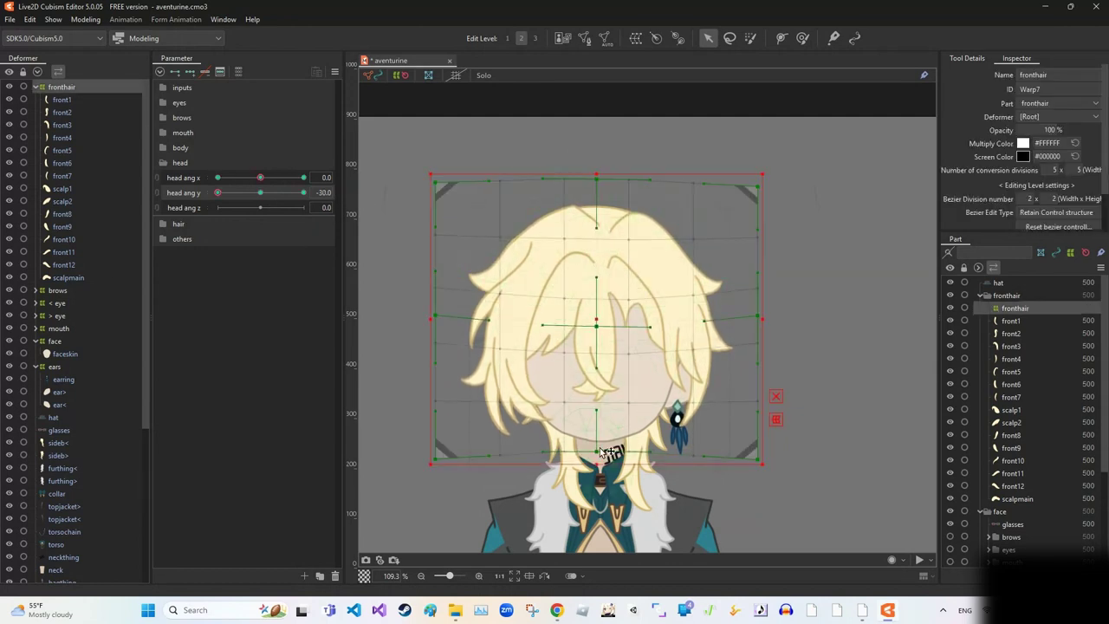
left_click(468, 449)
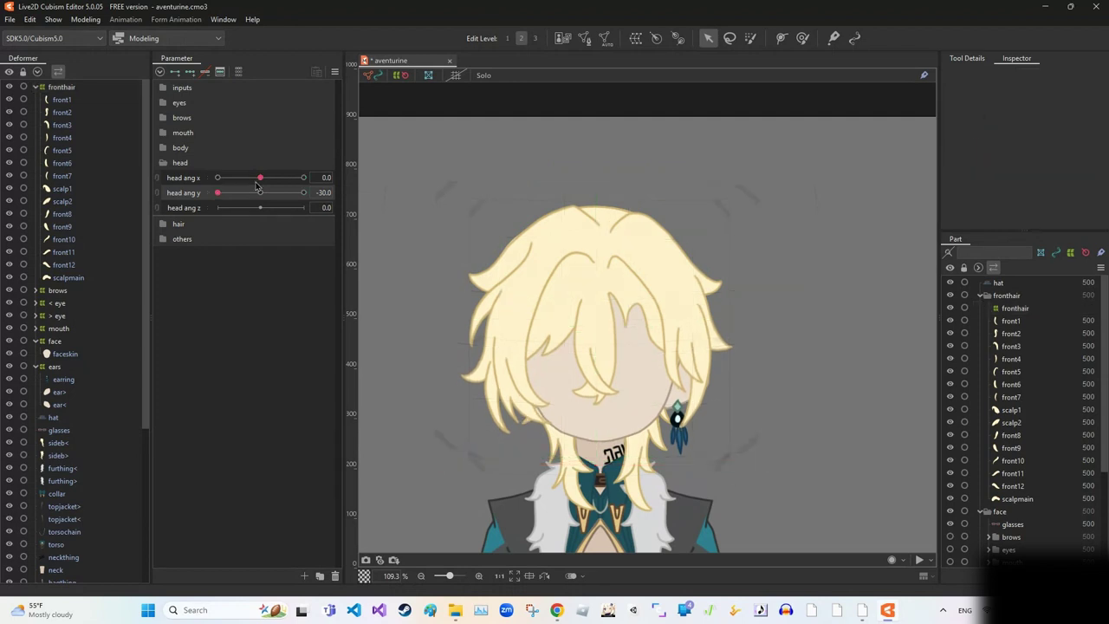
- Key the backhair mesh on head ang y and shape it for the up and down looks
left_click(1005, 548)
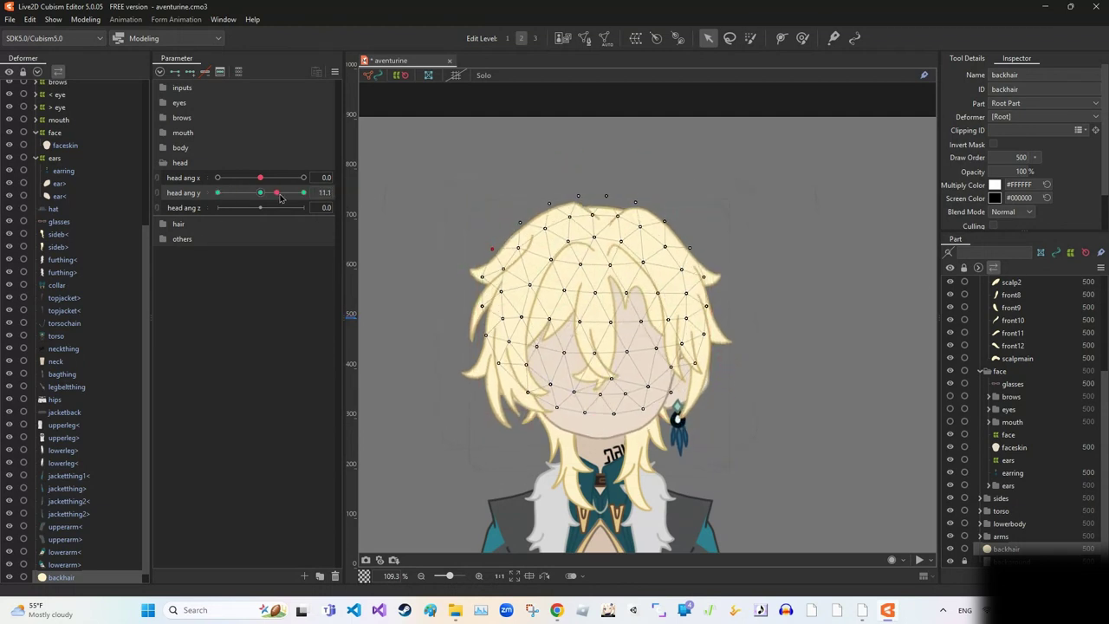
left_click(196, 219)
left_click(554, 407)
- Create a warp deformer named sides as parent of sideb< and sideb>, and key it on head ang y
left_click(335, 72)
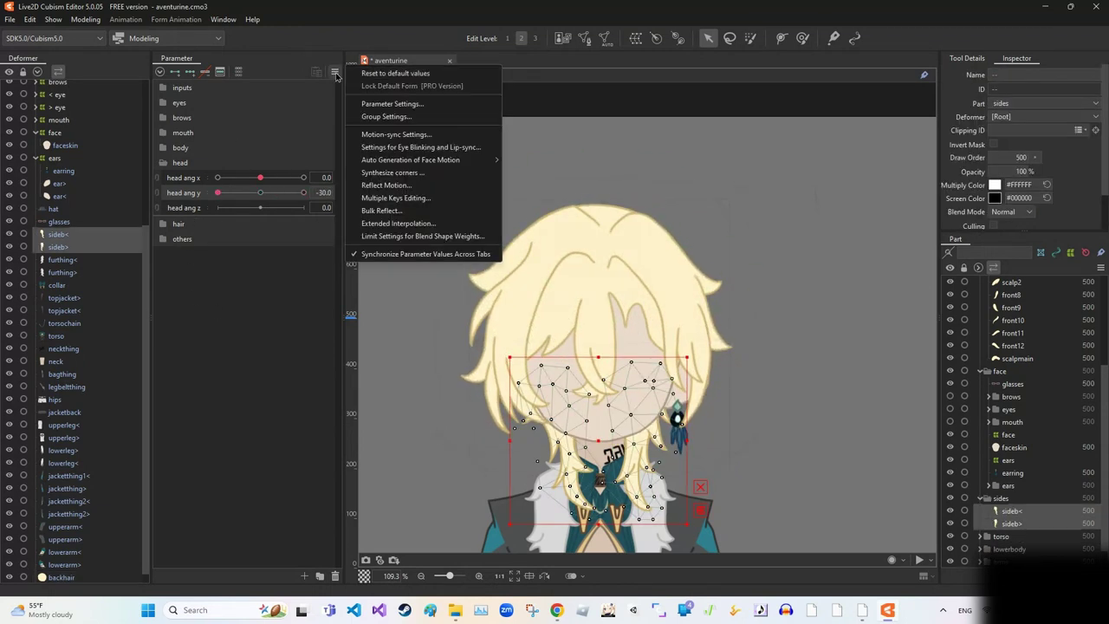
left_click(561, 37)
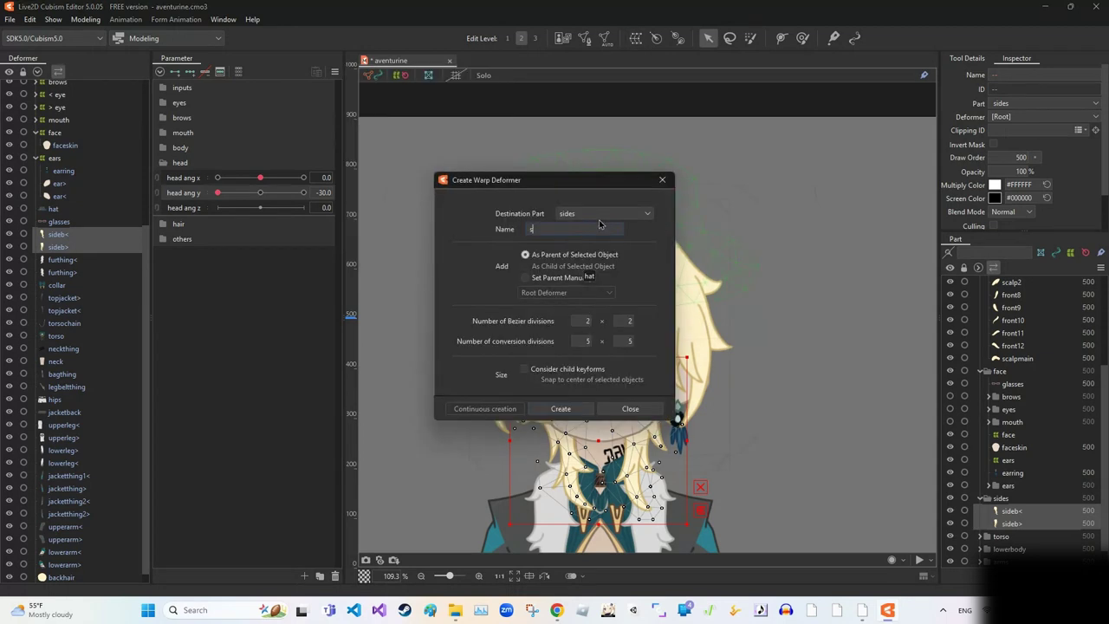
type("sides")
key("Return")
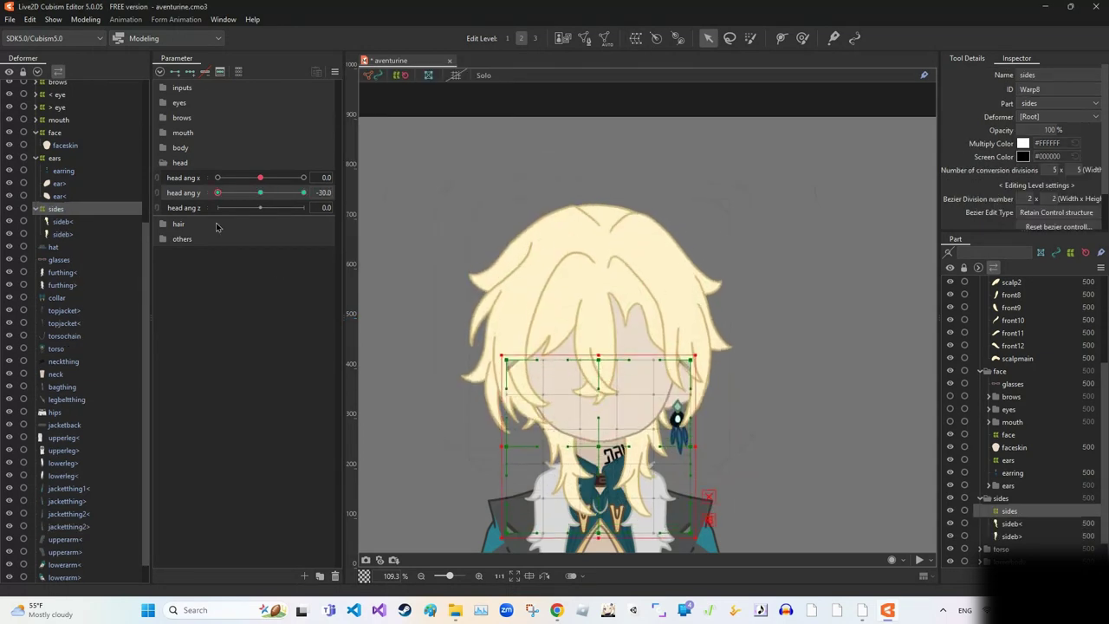
left_click(335, 71)
left_click(421, 255)
left_click(769, 228)
- Pose the head at head ang x -30 and head ang y 30 to check the diagonal turn
scroll(769, 227, "down", 2)
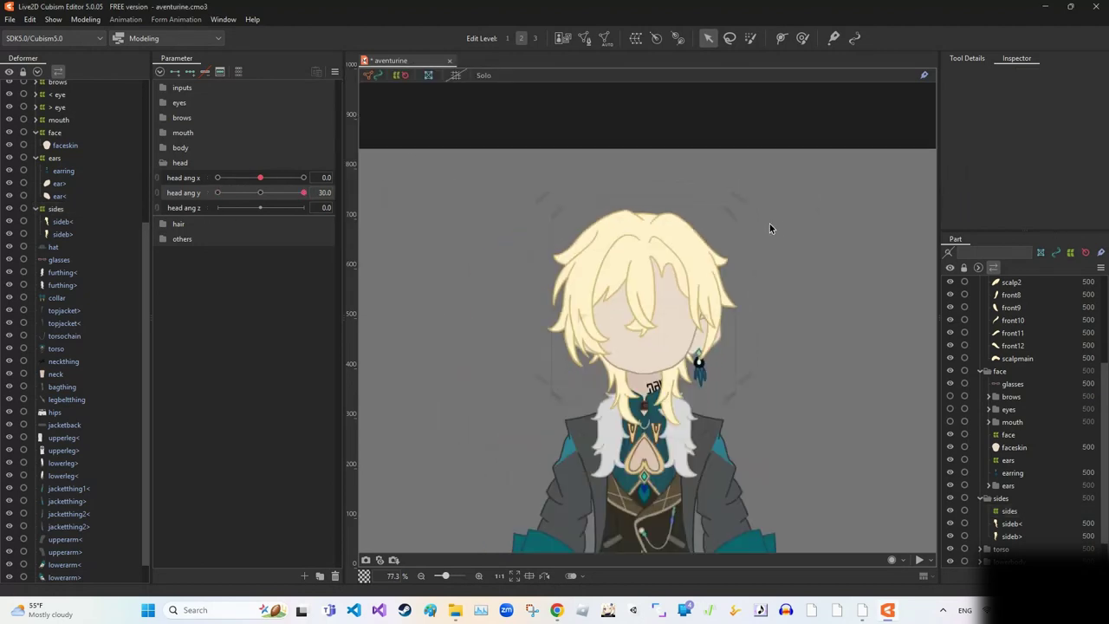
scroll(769, 228, "up", 2)
left_click_drag(260, 178, 218, 177)
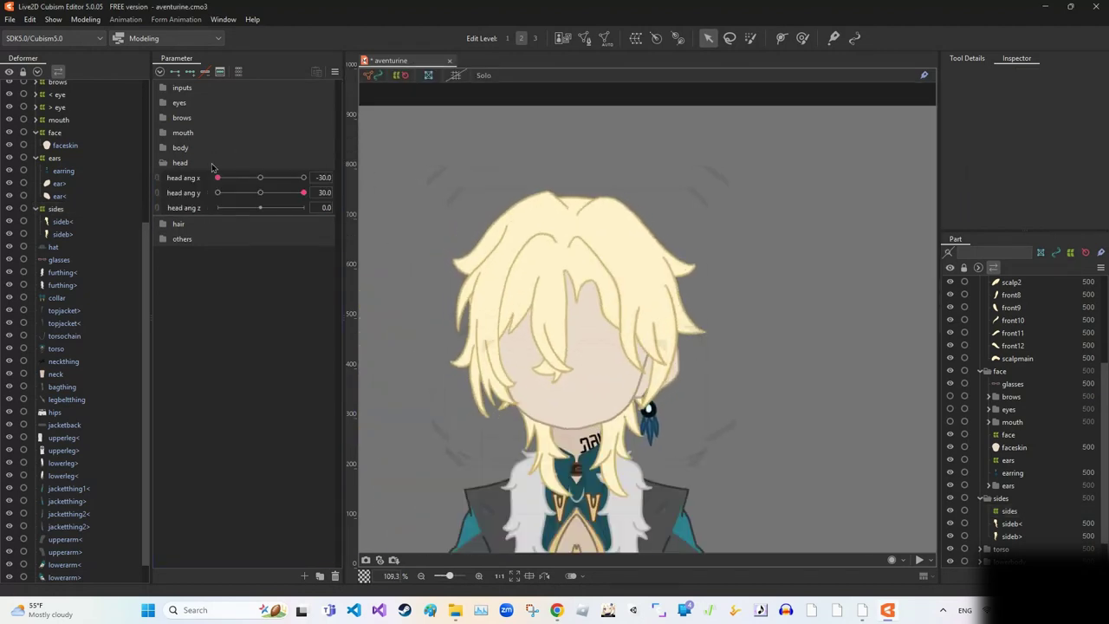
scroll(555, 165, "down", 2)
left_click(682, 287)
- Hide the front hair and synthesize the face deformer's four corner forms from head ang x and head ang y
scroll(682, 287, "up", 4)
scroll(54, 105, "up", 1)
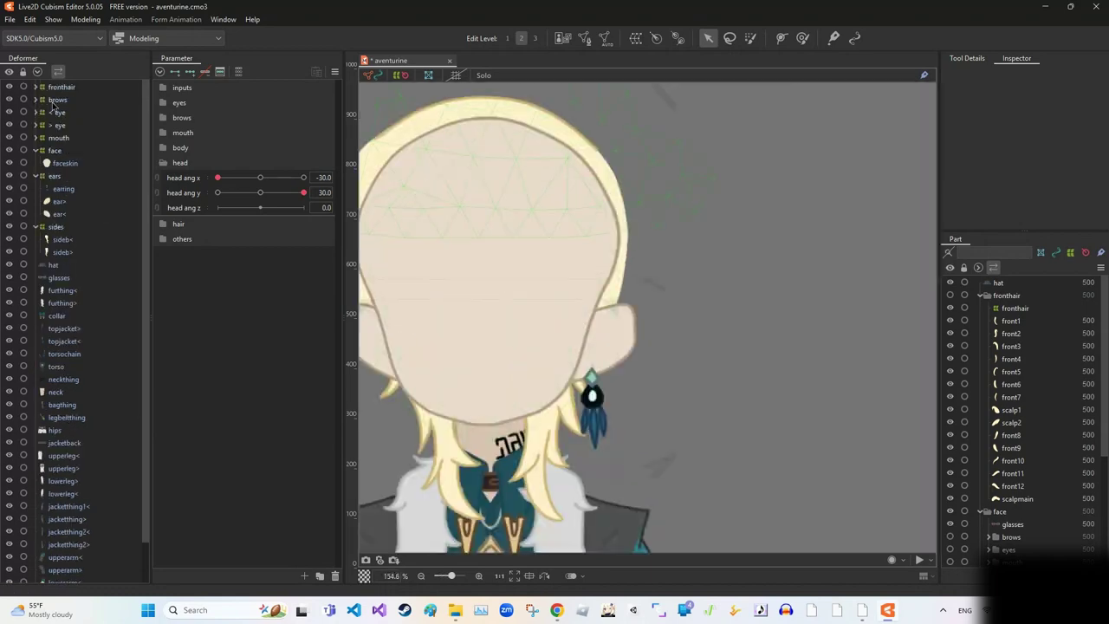
left_click(54, 150)
left_click_drag(303, 193, 263, 193)
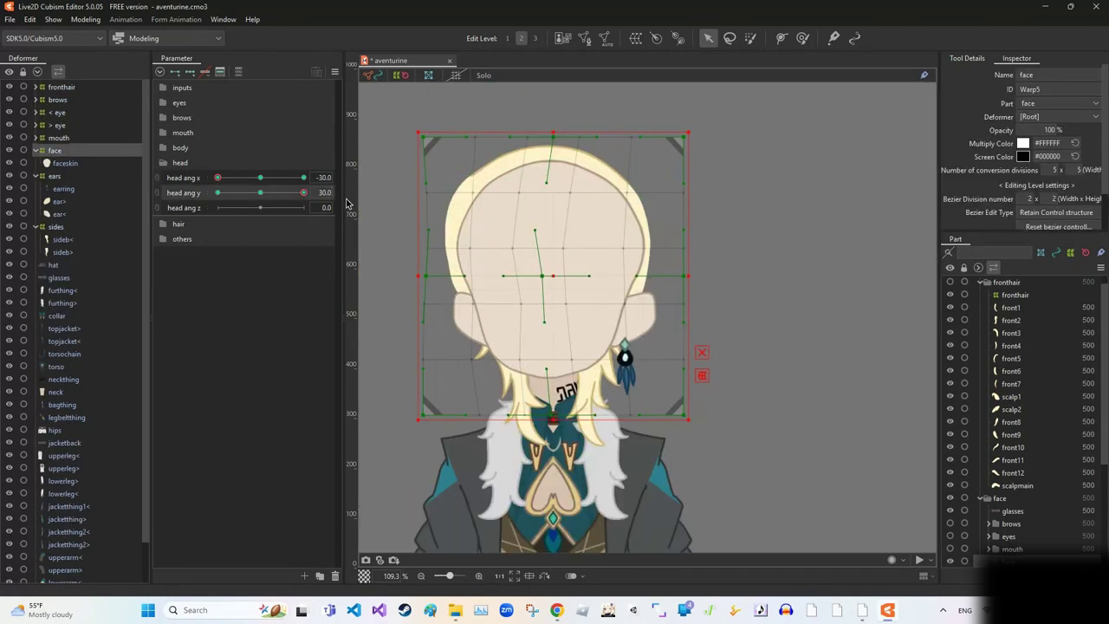
left_click(335, 71)
left_click(396, 197)
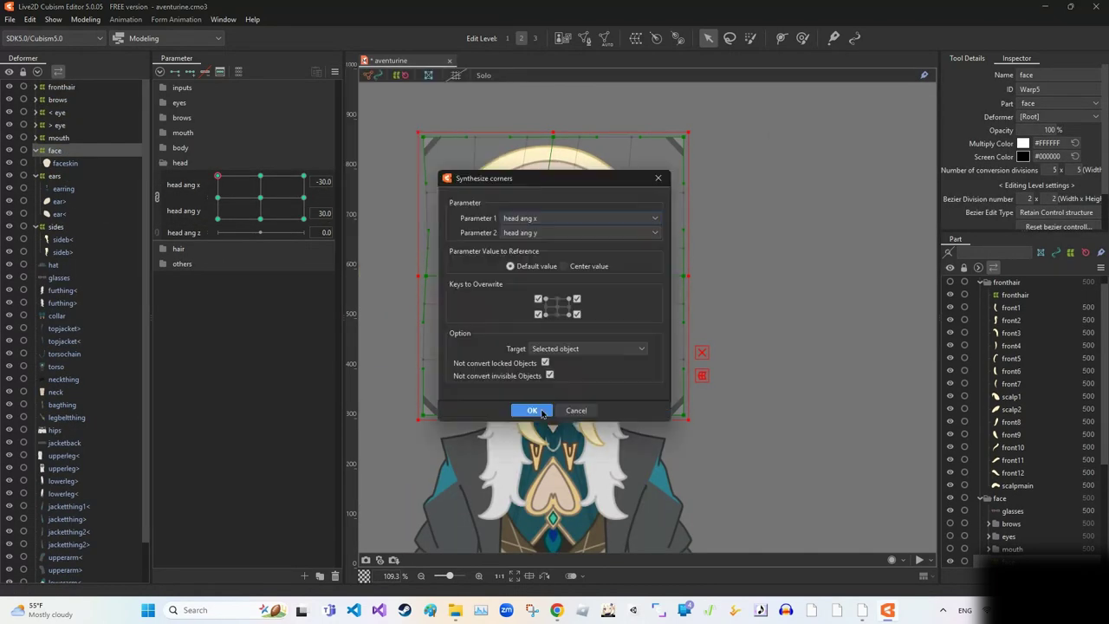
left_click(529, 408)
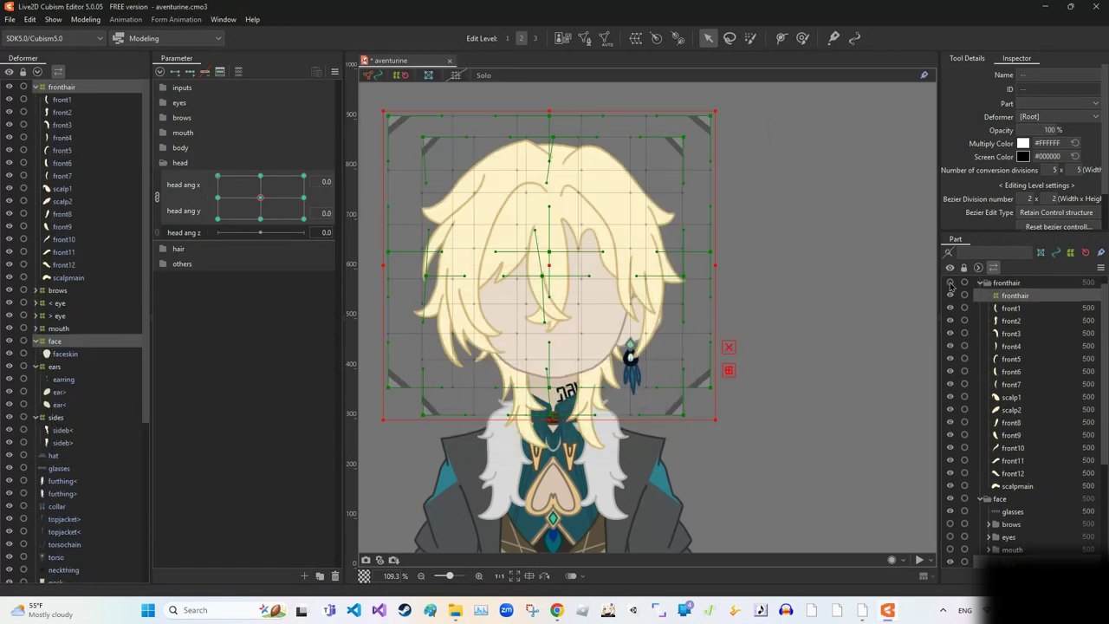
- Show the front hair and refine the fronthair deformer's corner forms at head ang x -30, for head ang y 30 and -30
left_click_drag(218, 176, 303, 175)
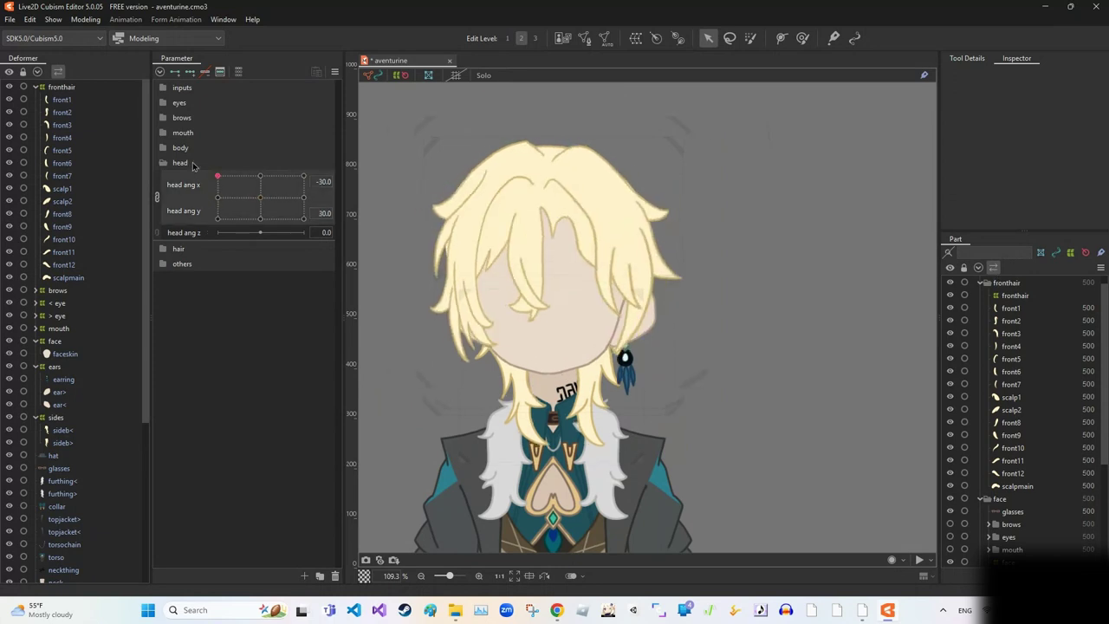
left_click(442, 336)
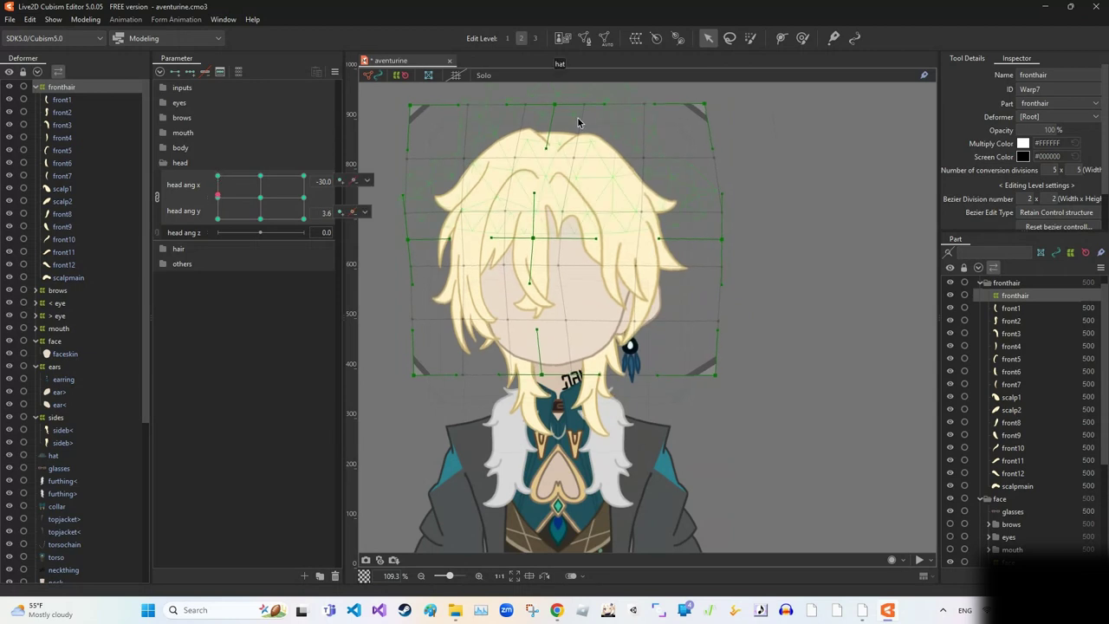
left_click_drag(217, 198, 217, 222)
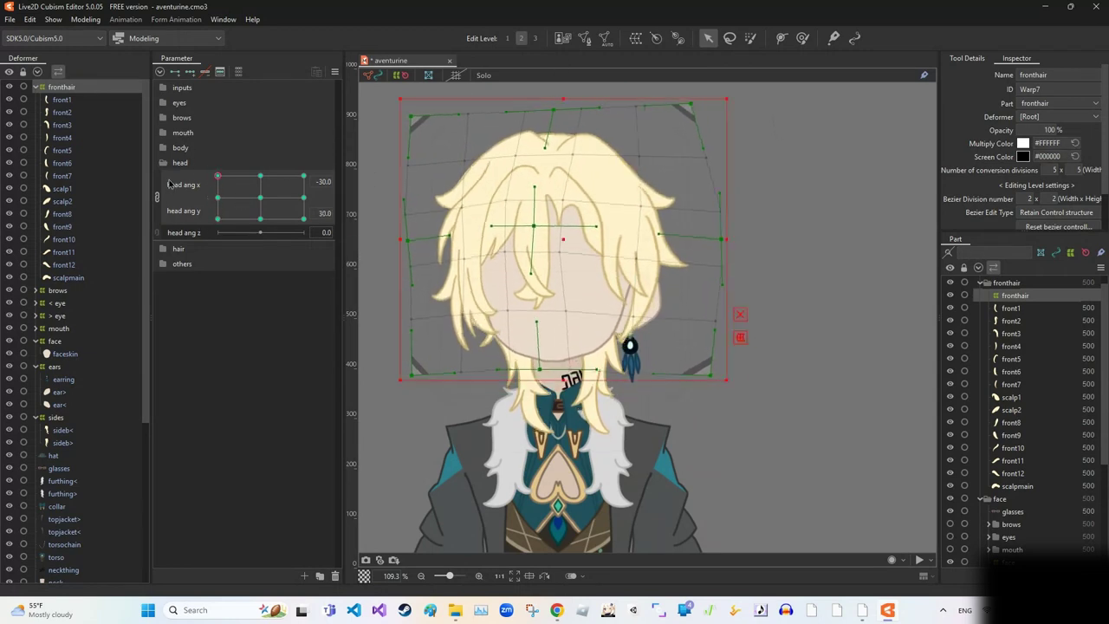
left_click_drag(218, 175, 217, 219)
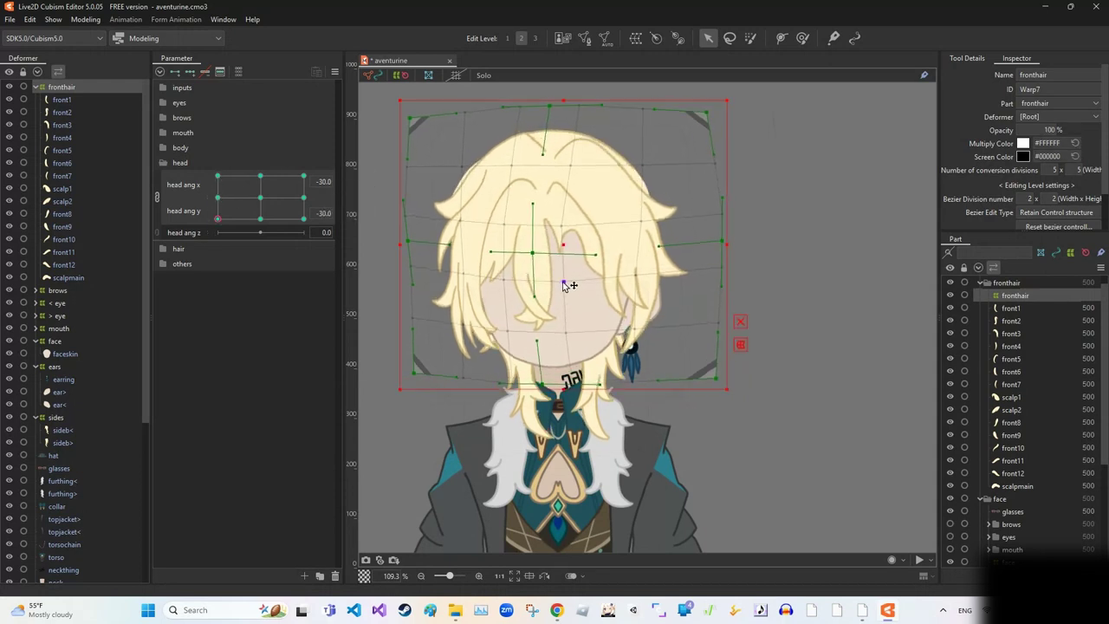
- Unlink head ang x and head ang y, and reflect the fronthair deformer's head ang x form from -30 onto 30 at head ang y 30
left_click(217, 218)
left_click(335, 72)
left_click(372, 199)
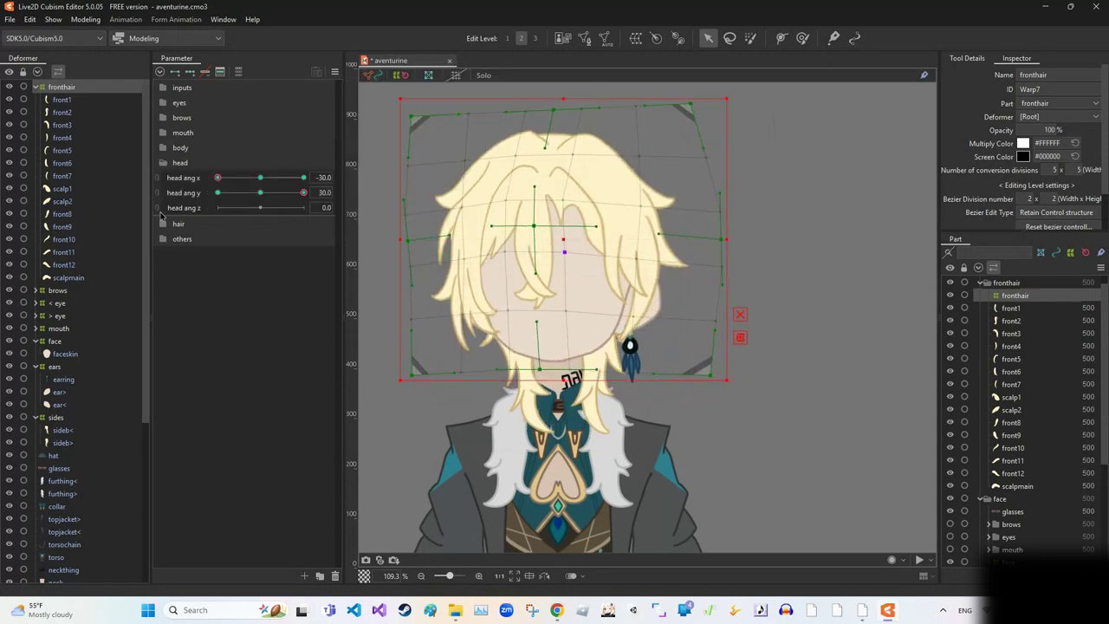
left_click(334, 71)
left_click(182, 177)
left_click(334, 71)
left_click(384, 185)
left_click(528, 413)
left_click(334, 71)
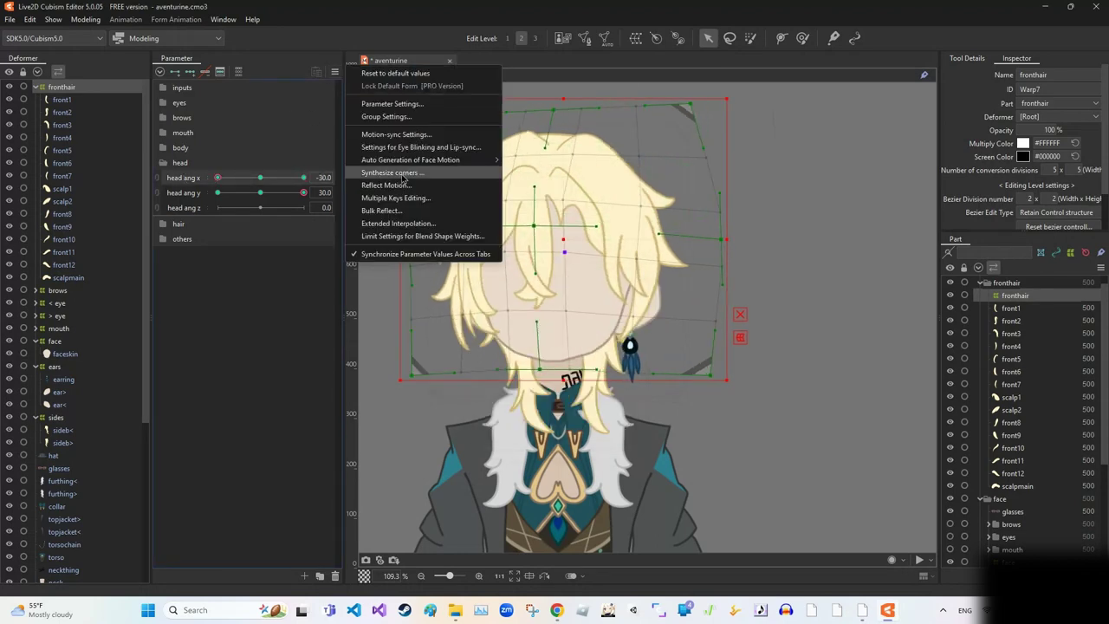
left_click(402, 175)
left_click(527, 413)
- At head ang y -30, reflect the fronthair deformer's head ang x form from -30 onto 30
left_click(259, 192)
mouse_move(218, 178)
left_mouse_down()
mouse_move(239, 181)
mouse_move(217, 178)
left_mouse_up()
left_click(218, 192)
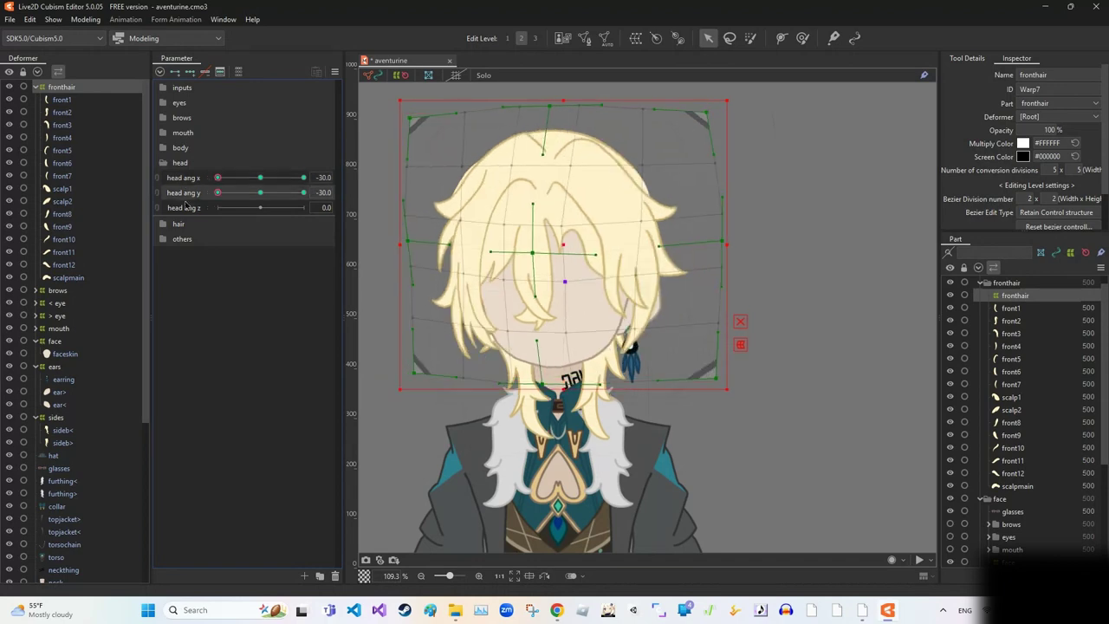
left_click(334, 71)
left_click(403, 176)
left_click(526, 413)
- Reshape the backhair mesh with the deform brush to fit behind the front hair at head ang x 30, head ang y -30
left_click(303, 178)
left_click(520, 177)
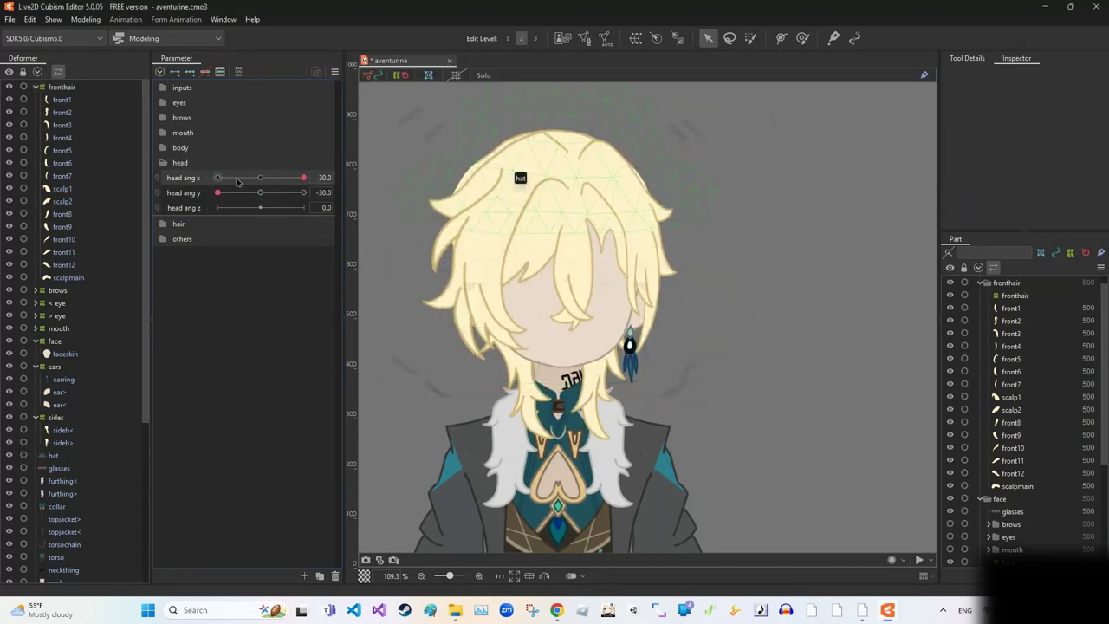
scroll(459, 123, "up", 5)
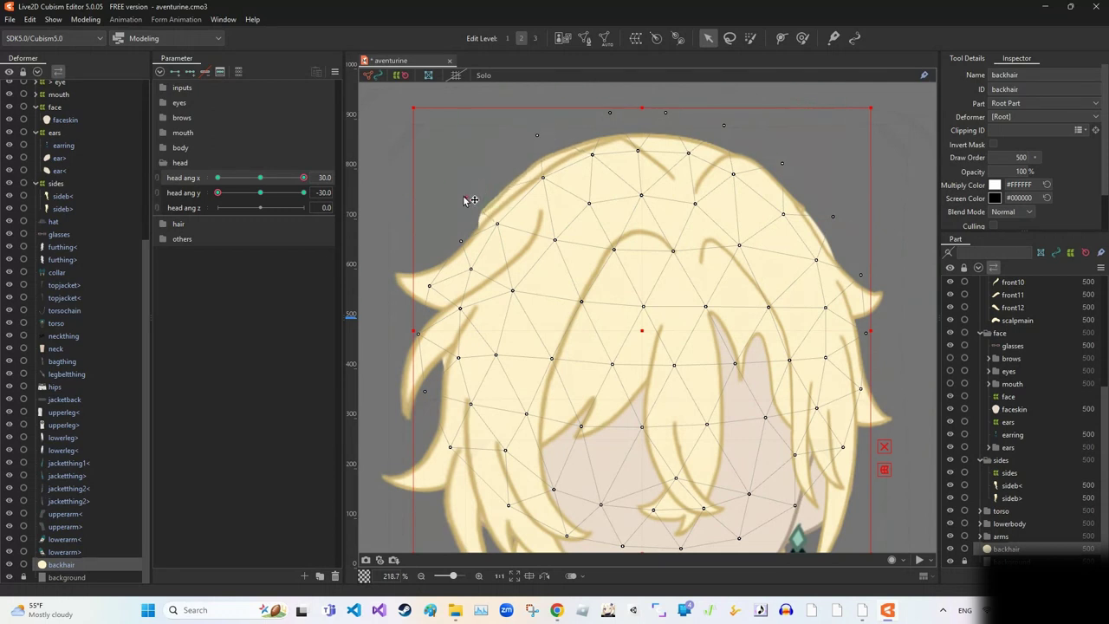
scroll(506, 234, "down", 3)
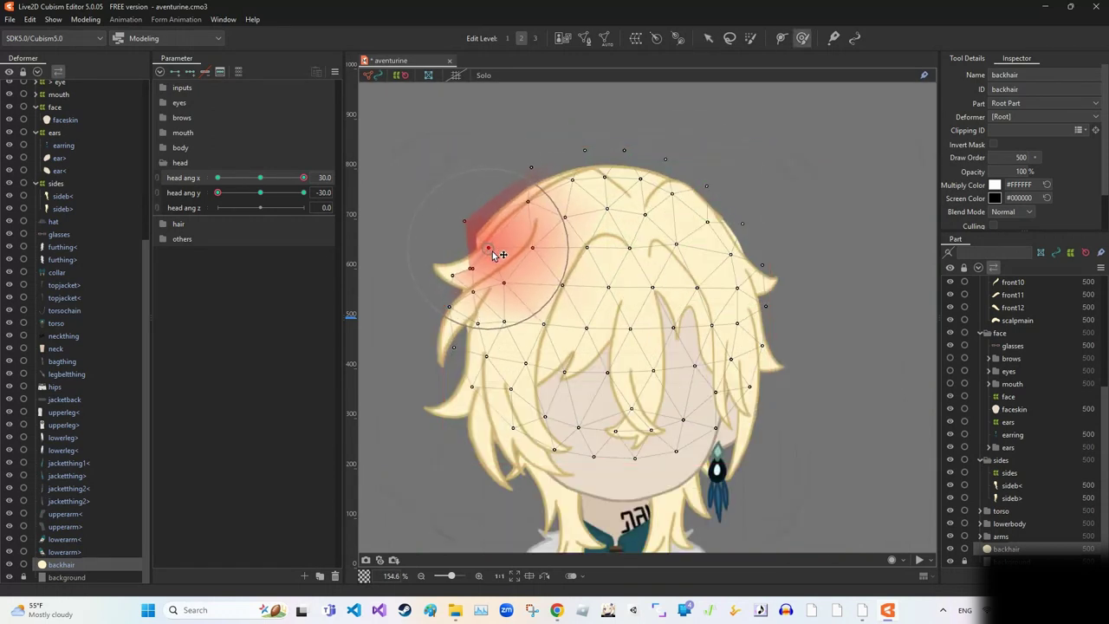
left_click(707, 37)
right_click(346, 65)
left_click(435, 190)
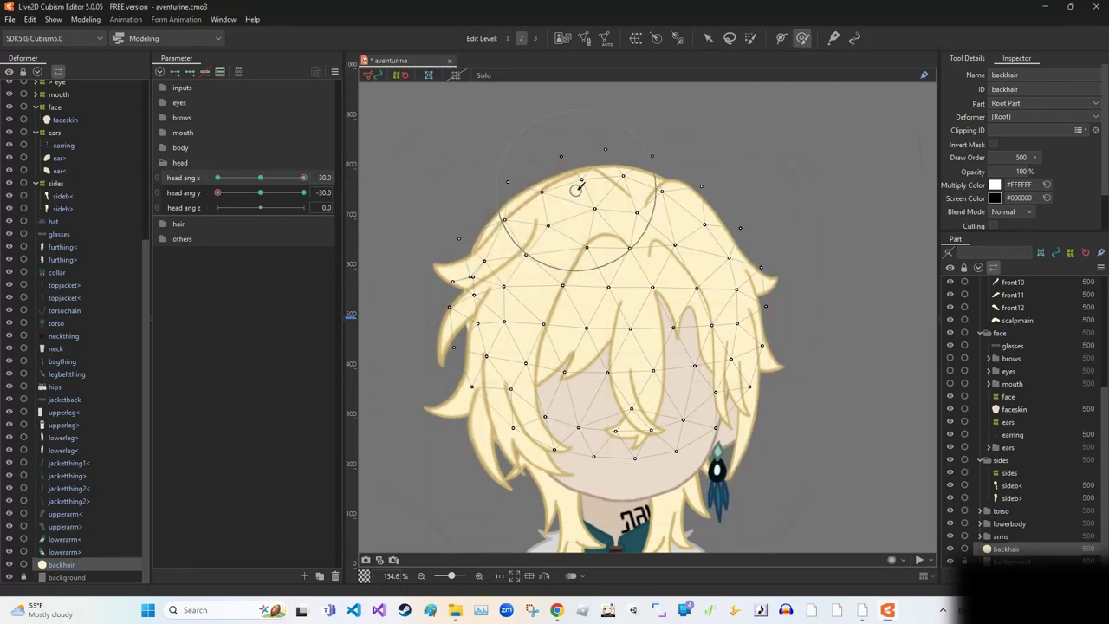
- Reshape the backhair mesh with the deform brush at head ang x -30, head ang y -30
right_click(347, 65)
left_click(425, 196)
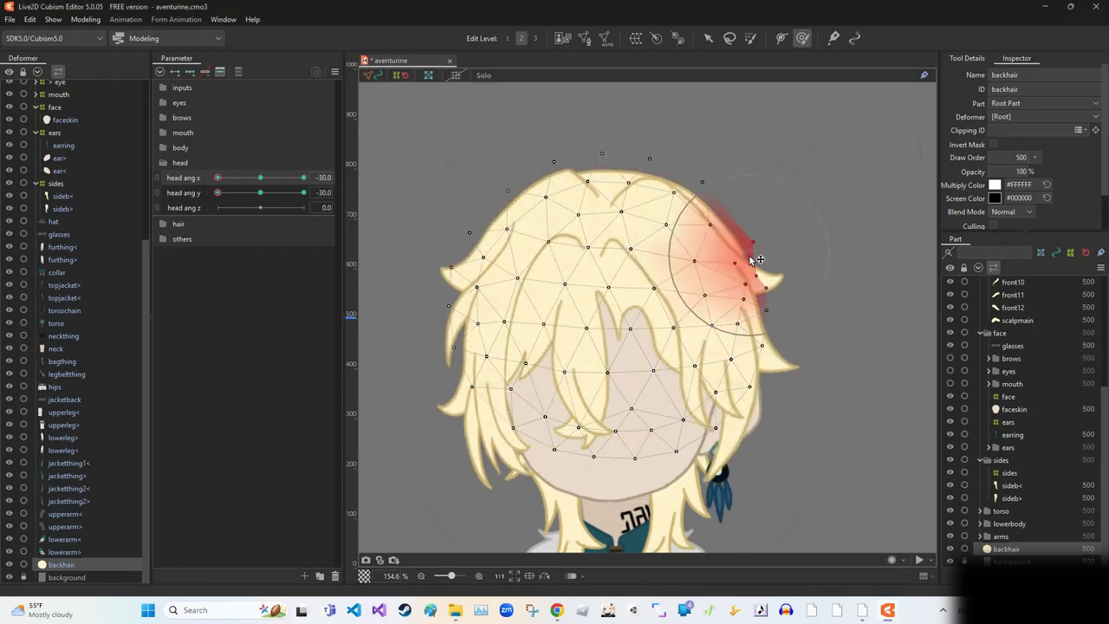
left_click_drag(218, 178, 254, 181)
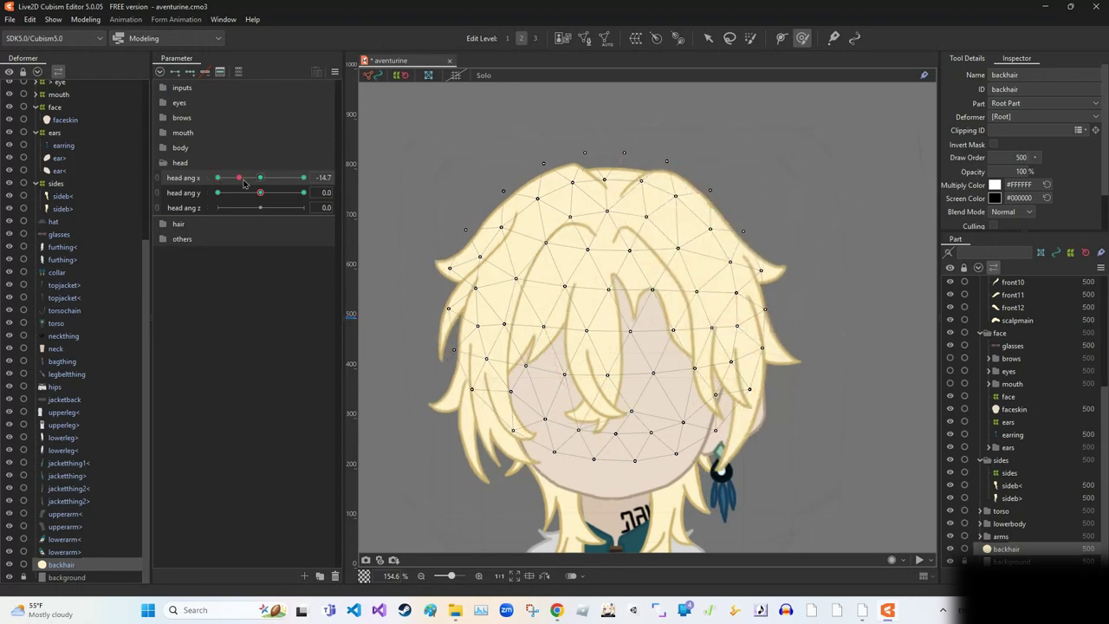
- Check the back hair at head ang x -30 for head ang y 0 and 30, and link head ang x with head ang y
left_click(335, 71)
key("Escape")
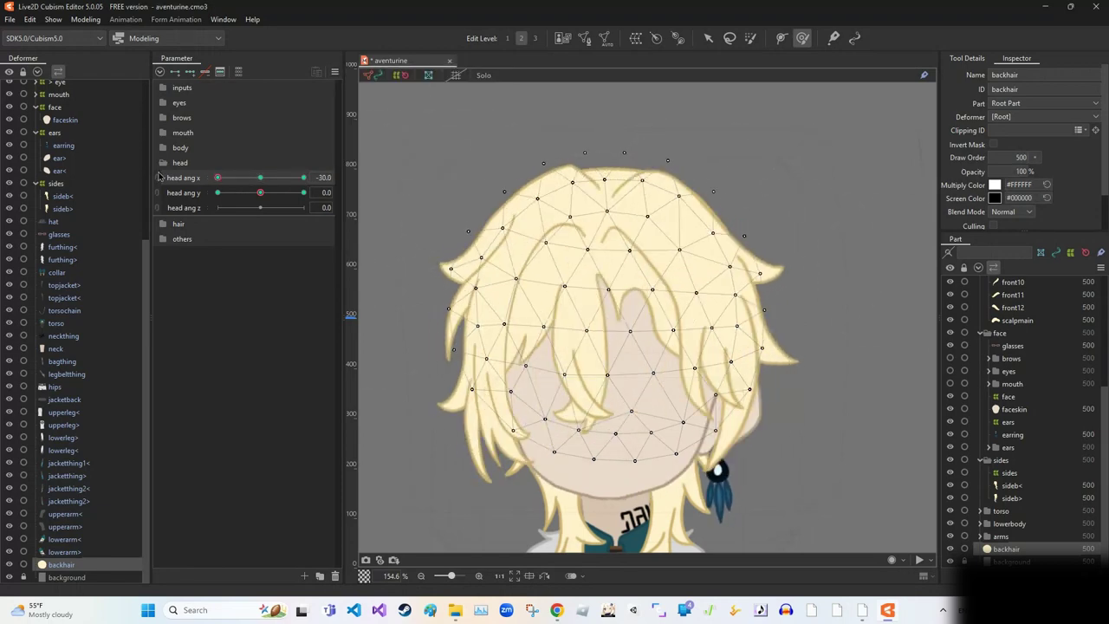
right_click(362, 173)
key("Escape")
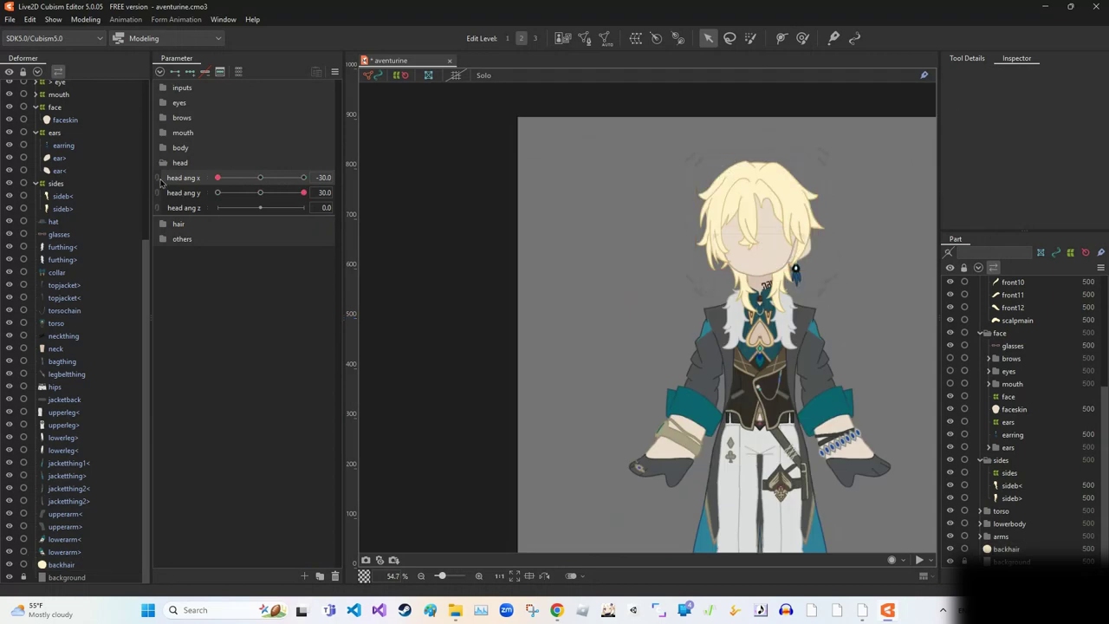
left_click(160, 181)
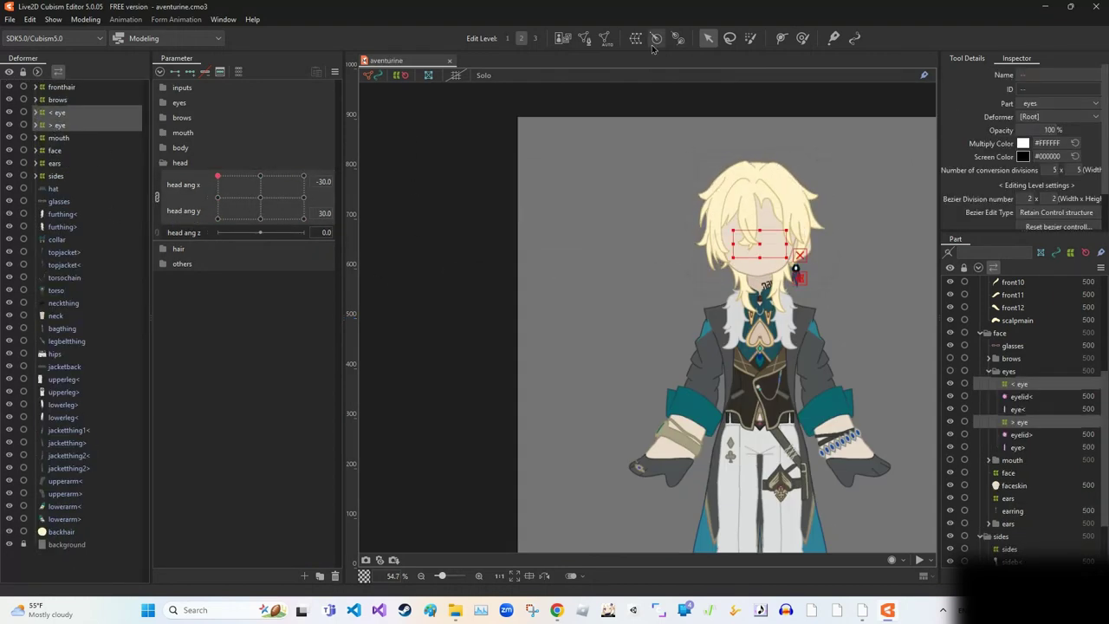
- Create a warp deformer named "eyes and brows" around the brows, < eye and > eye deformers
left_click(57, 99, "ctrl")
left_click(635, 37)
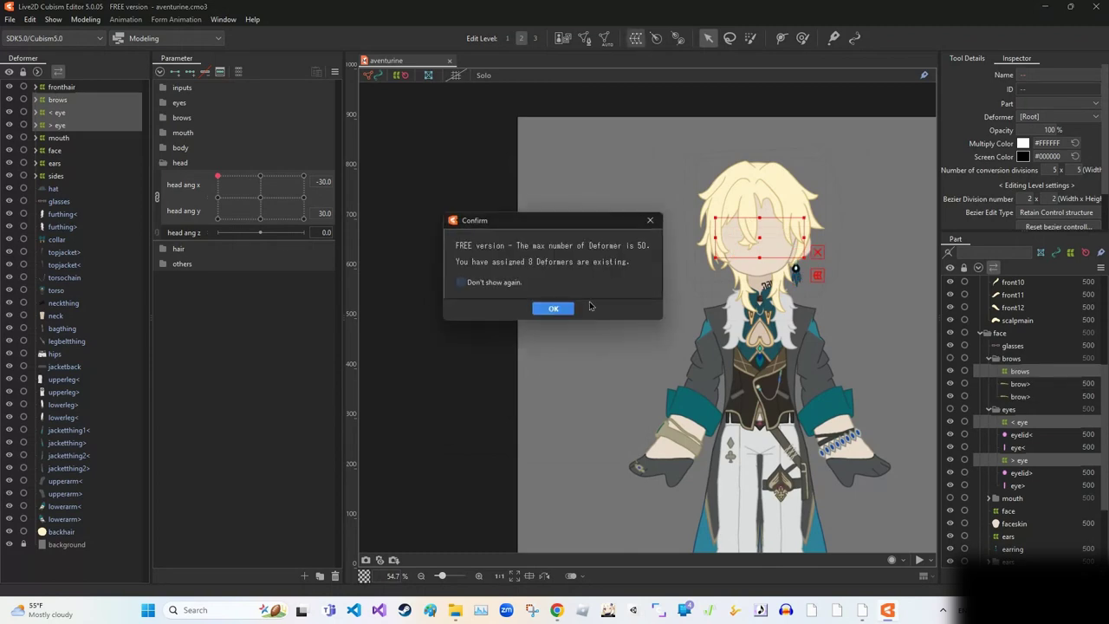
left_click(554, 307)
left_click(560, 411)
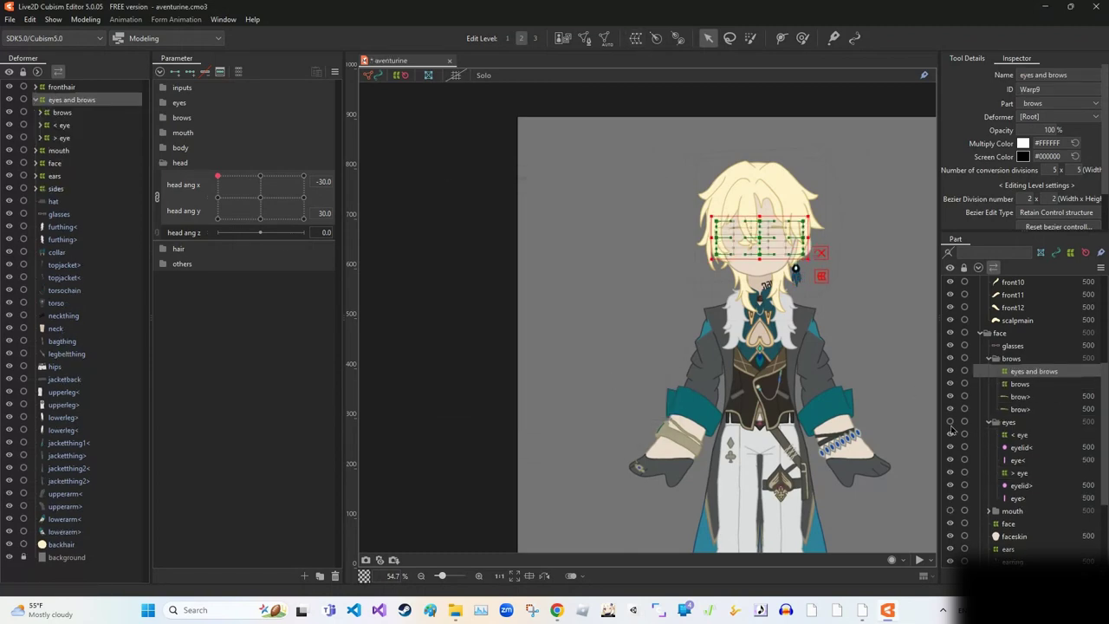
- Hide the front hair, and unlink the head angles to give the eyes and brows deformer three head ang x keys
scroll(810, 182, "up", 5)
left_click(205, 72)
left_click(205, 179)
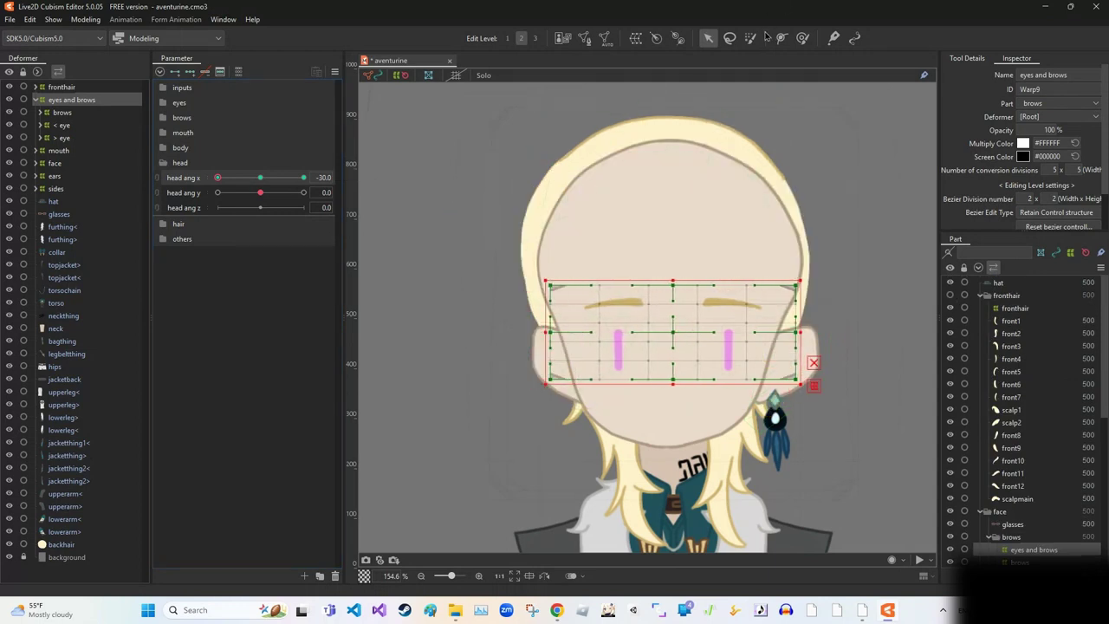
- At head ang x -30, shift the eyes and brows deformer toward the turn and bend its grid to follow the face
left_click_drag(610, 192, 523, 395)
key("b")
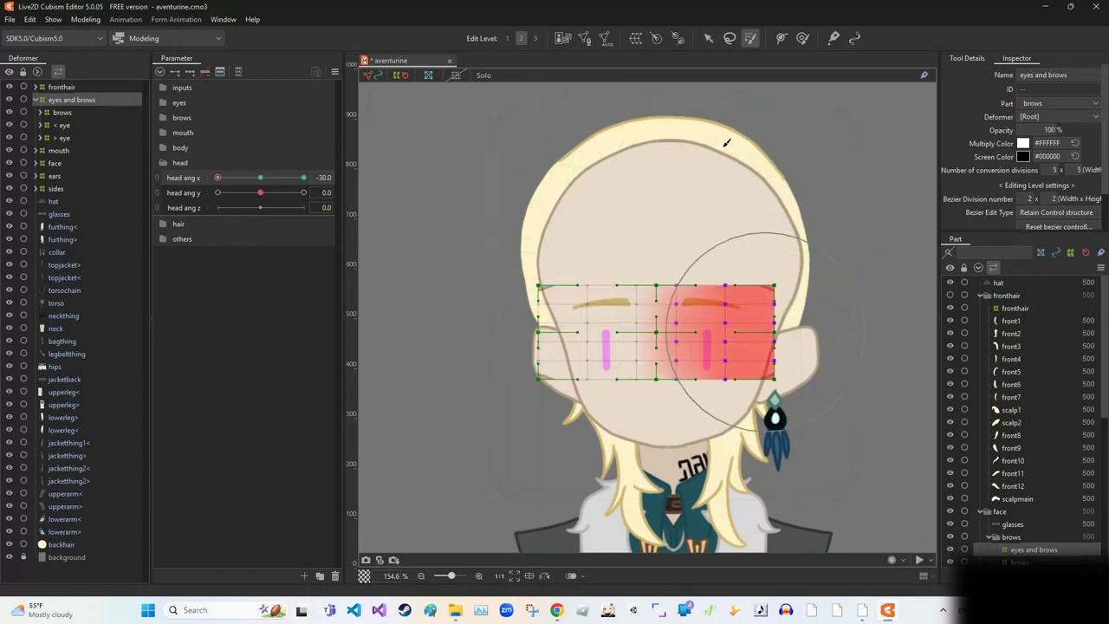
key("v")
mouse_move(219, 177)
left_mouse_down()
mouse_move(246, 178)
mouse_move(217, 178)
left_mouse_up()
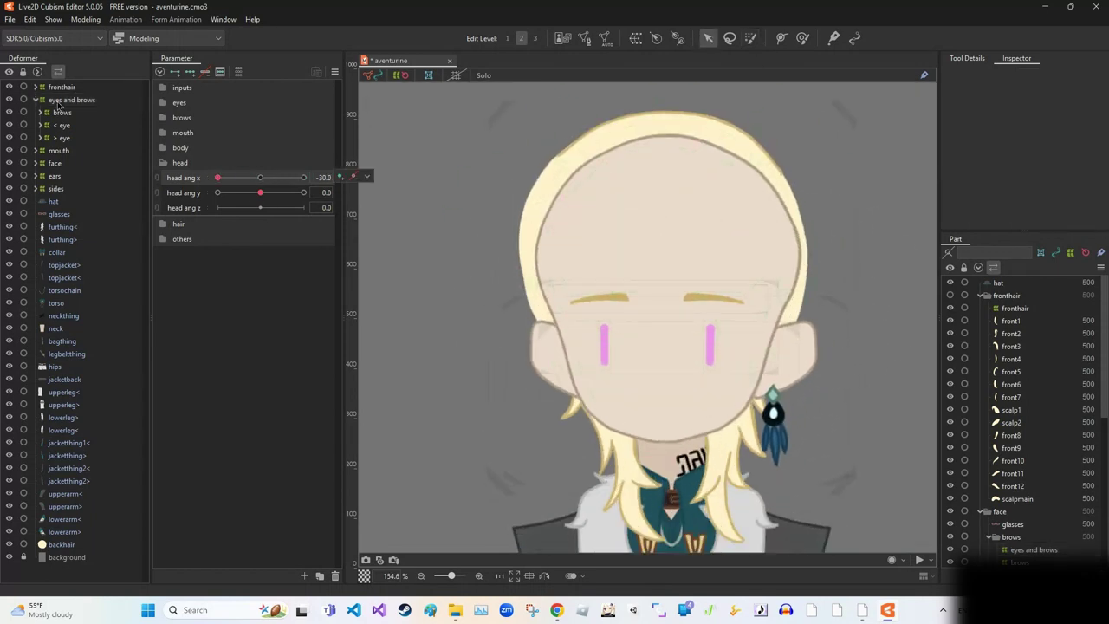
left_click(682, 335)
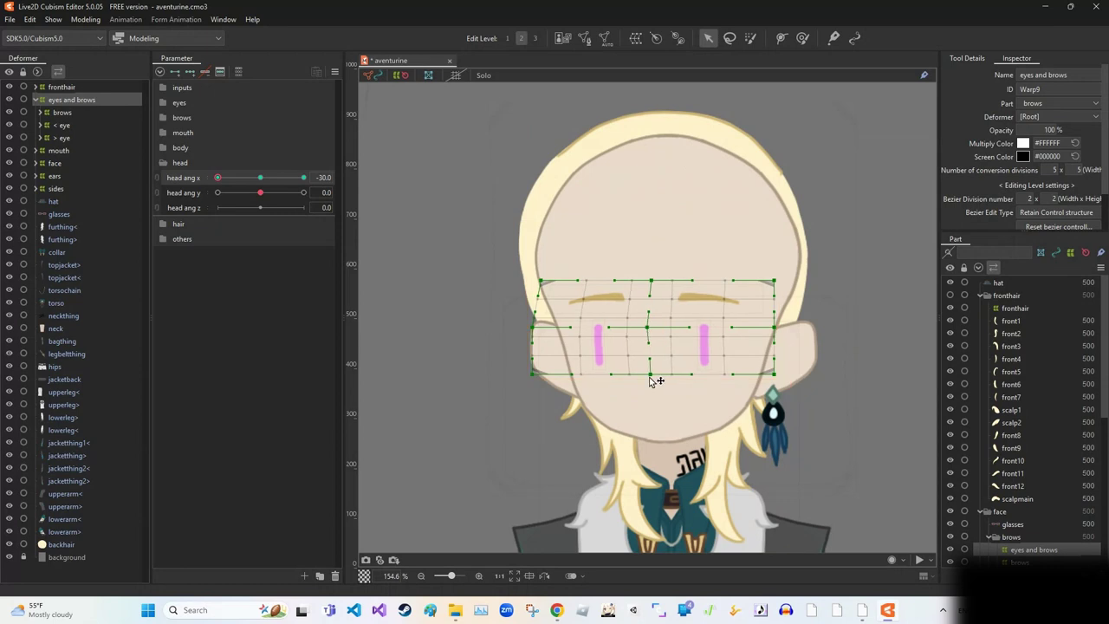
key("b")
key("v")
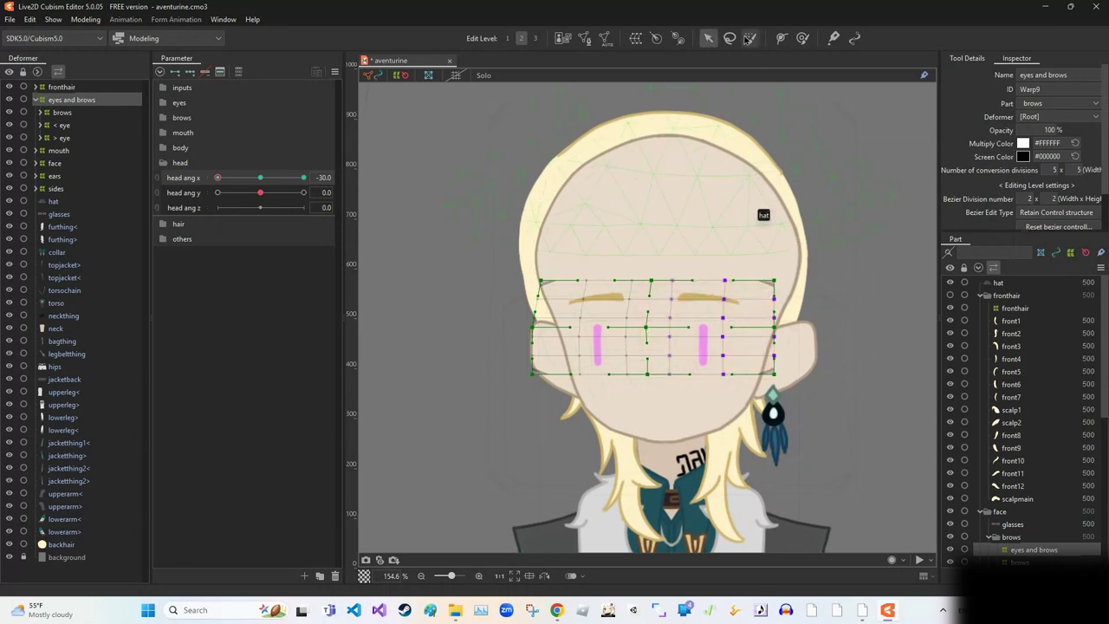
left_click(726, 339)
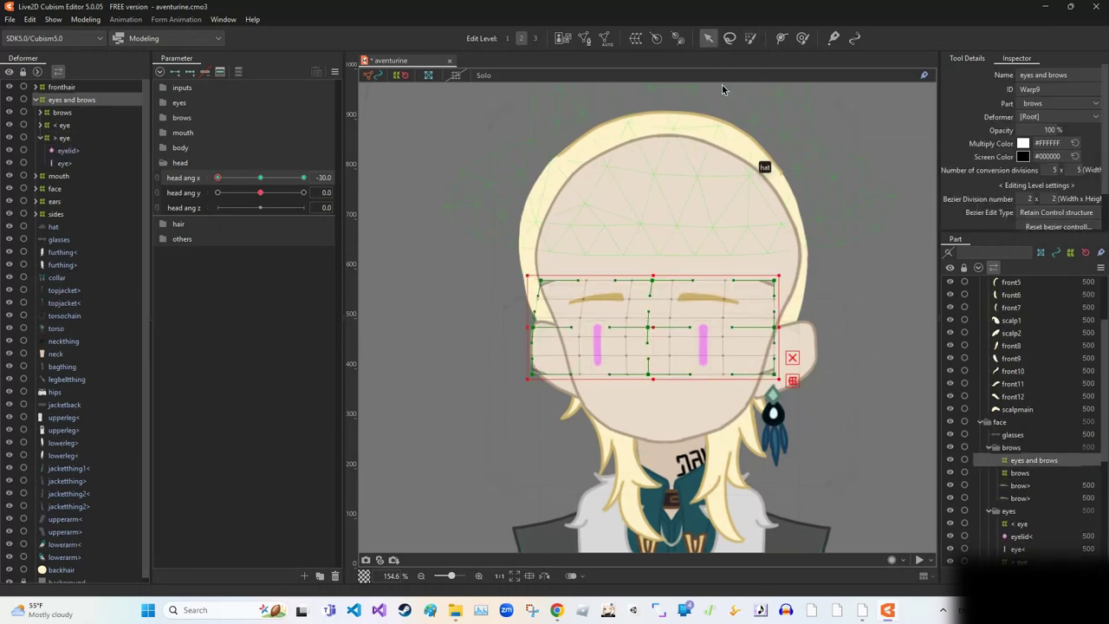
left_click_drag(582, 268, 786, 371)
left_click(574, 194)
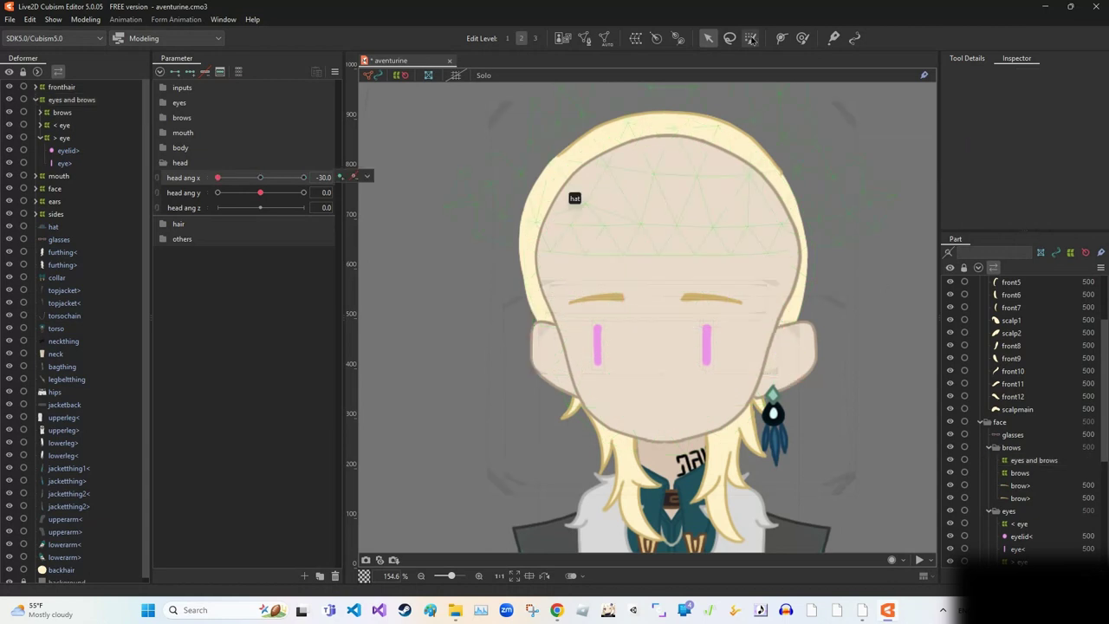
left_click_drag(520, 270, 614, 381)
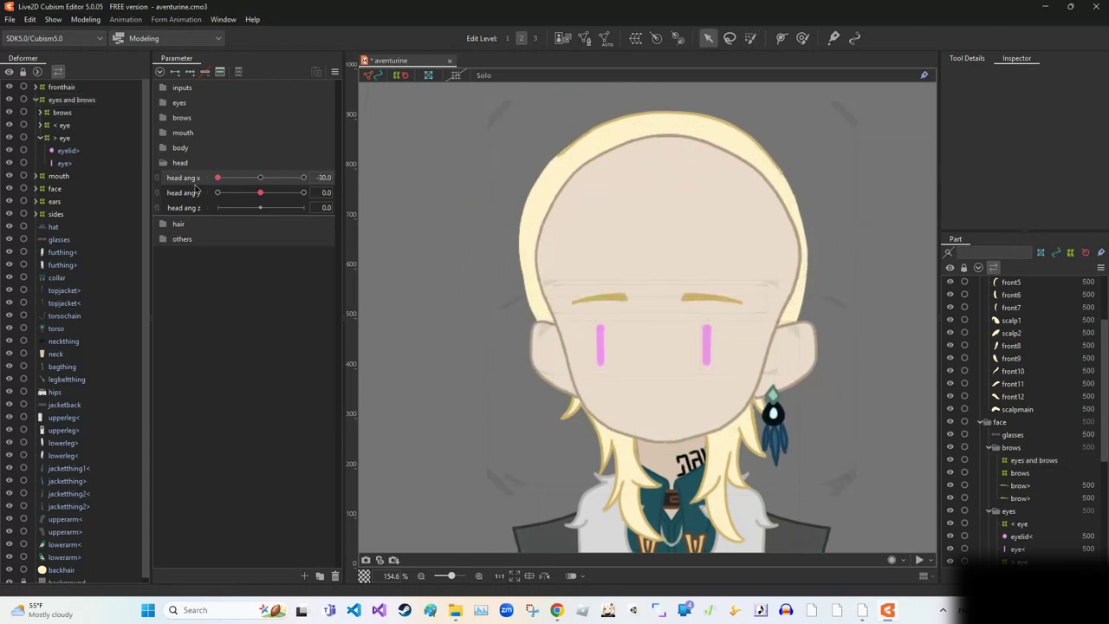
- Reflect the eyes and brows deformer's head ang x form horizontally from -30 onto 30
left_click(335, 71)
left_click(387, 185)
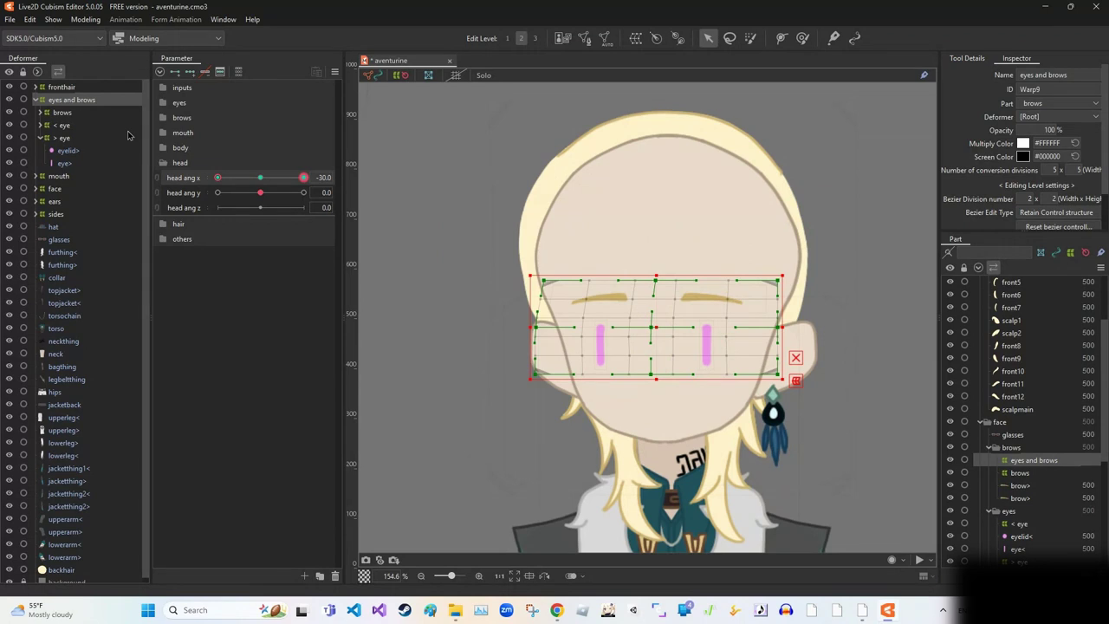
left_click(303, 178)
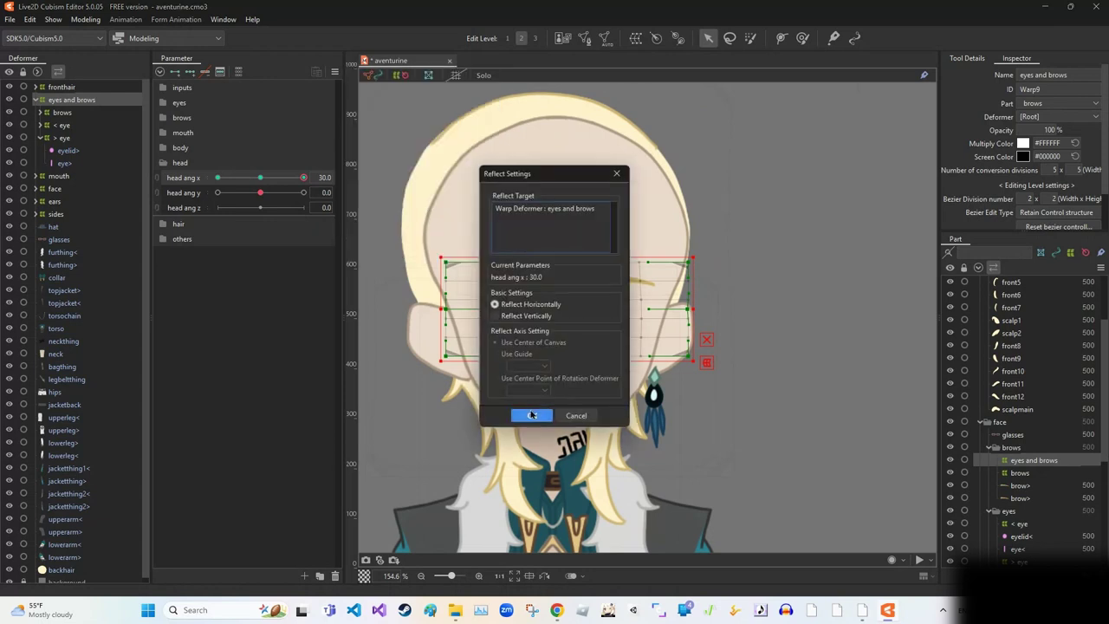
left_click(510, 413)
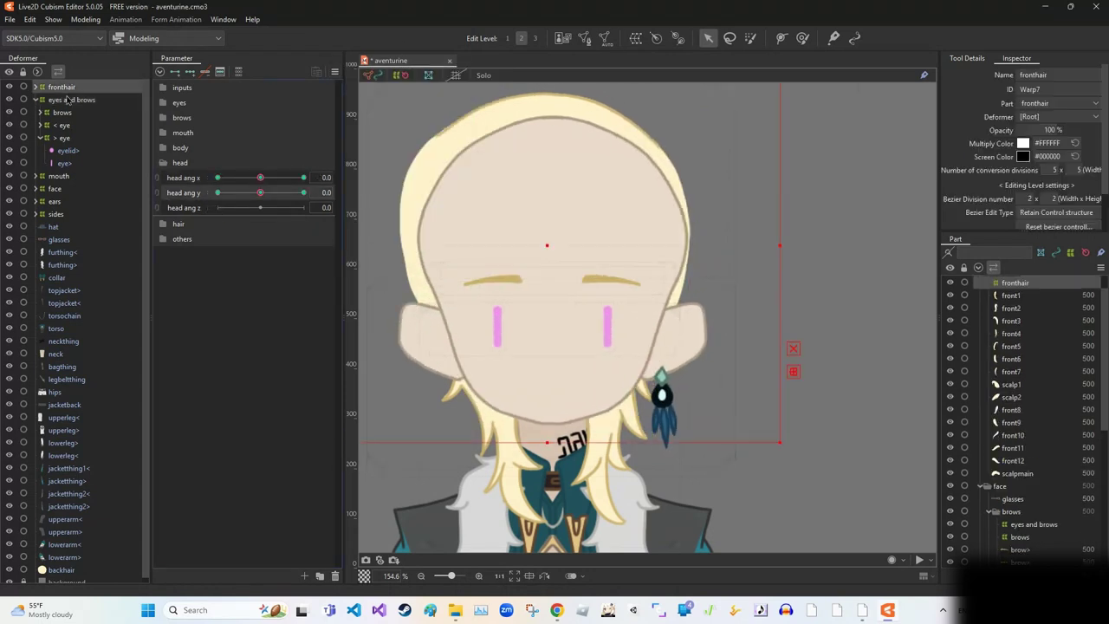
- Shape the eyes and brows deformer's head ang y forms and synthesize its four corner forms with head ang x
left_click(554, 342)
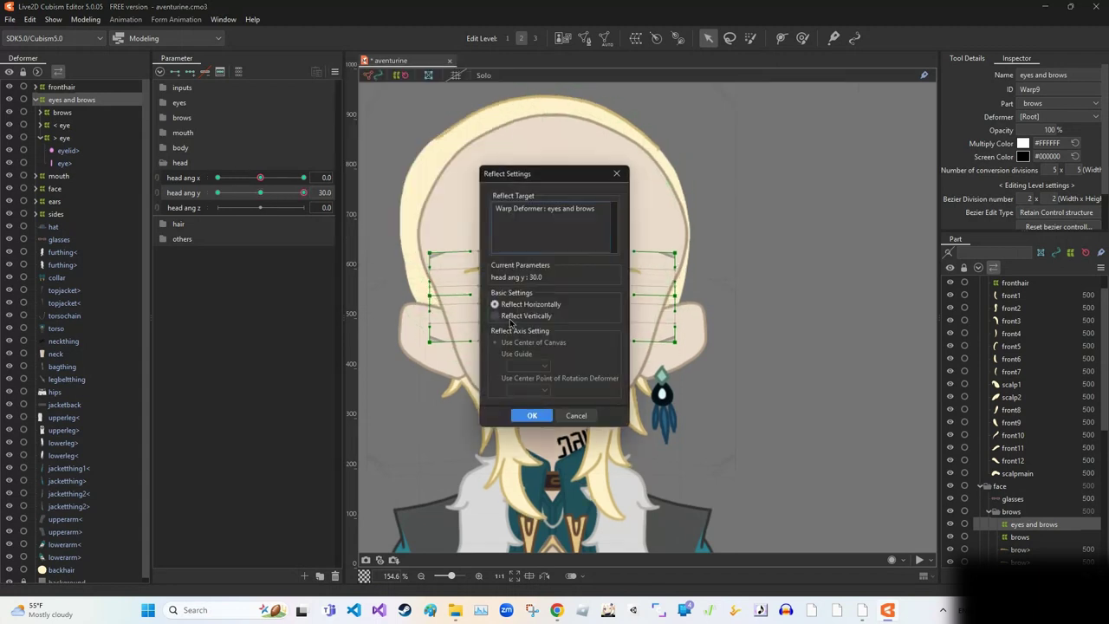
mouse_move(218, 193)
left_mouse_down()
mouse_move(274, 197)
mouse_move(251, 197)
mouse_move(316, 180)
mouse_move(217, 178)
left_mouse_up()
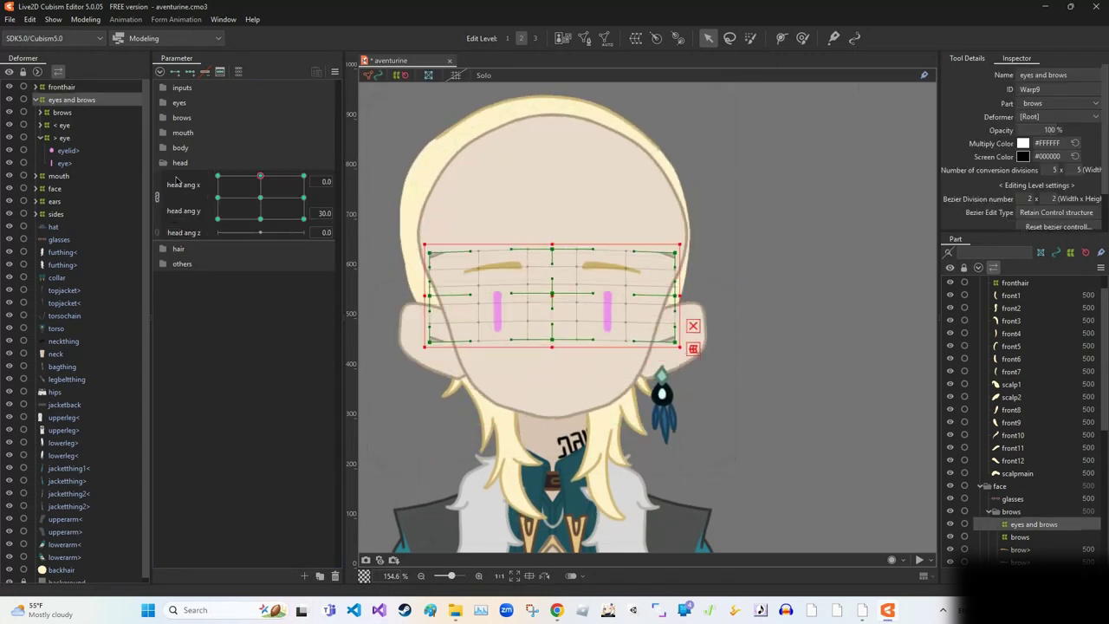
key("Return")
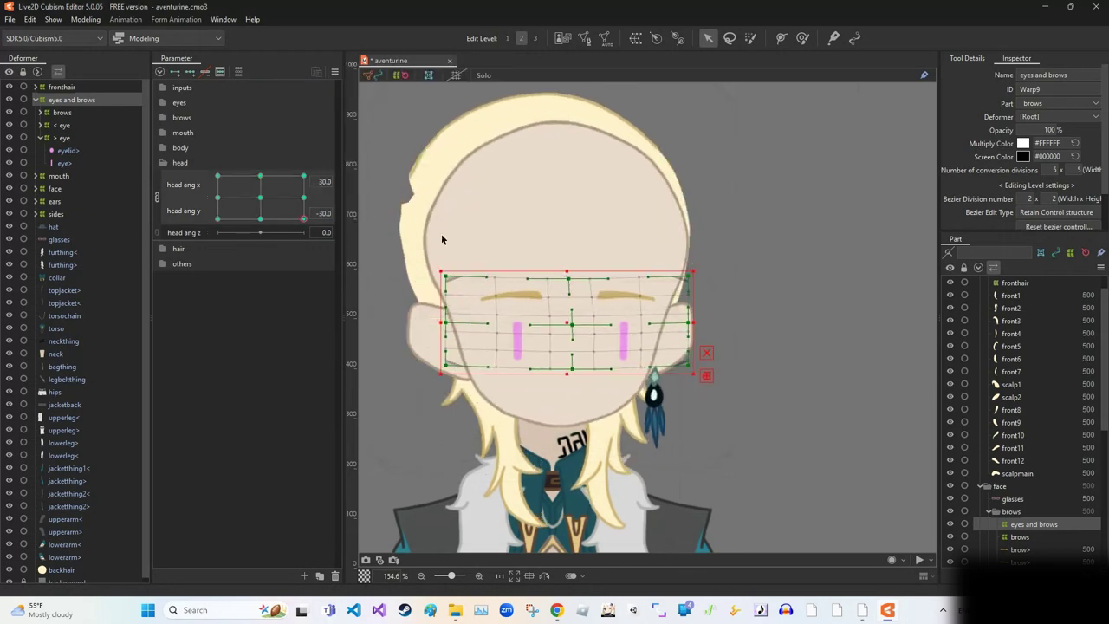
- Show the front hair and mouth, and add three head ang x keys to the mouth deformer
left_click(441, 233)
left_click(918, 559)
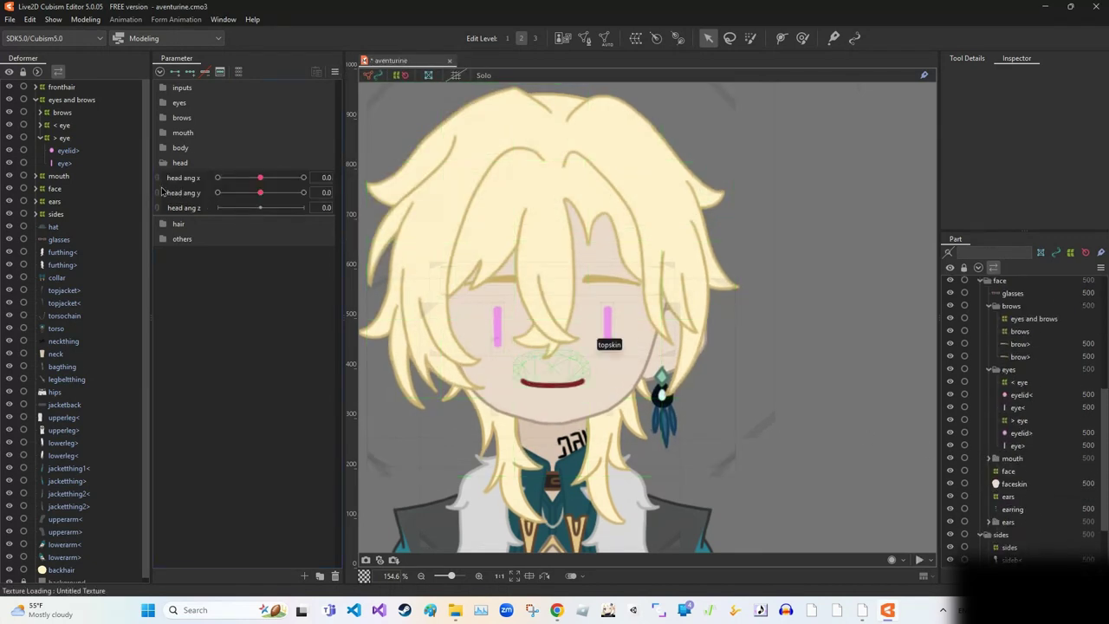
left_click(582, 360)
scroll(508, 407, "up", 3)
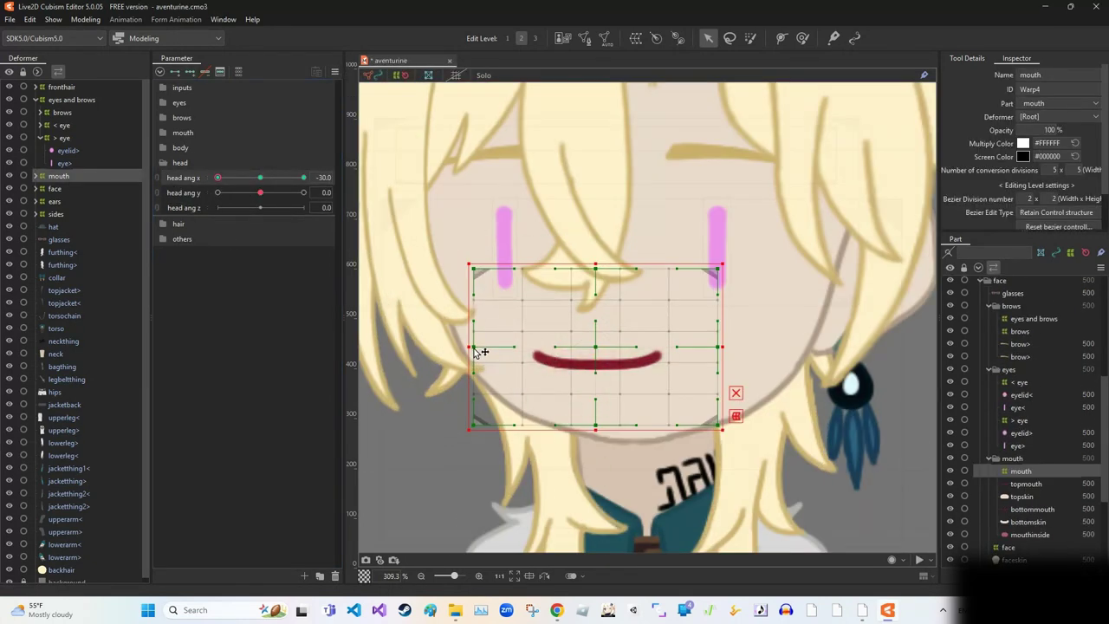
- At head ang x -30, narrow the mouth deformer on the far side of the turn and curve its grid
left_click_drag(471, 299, 489, 322)
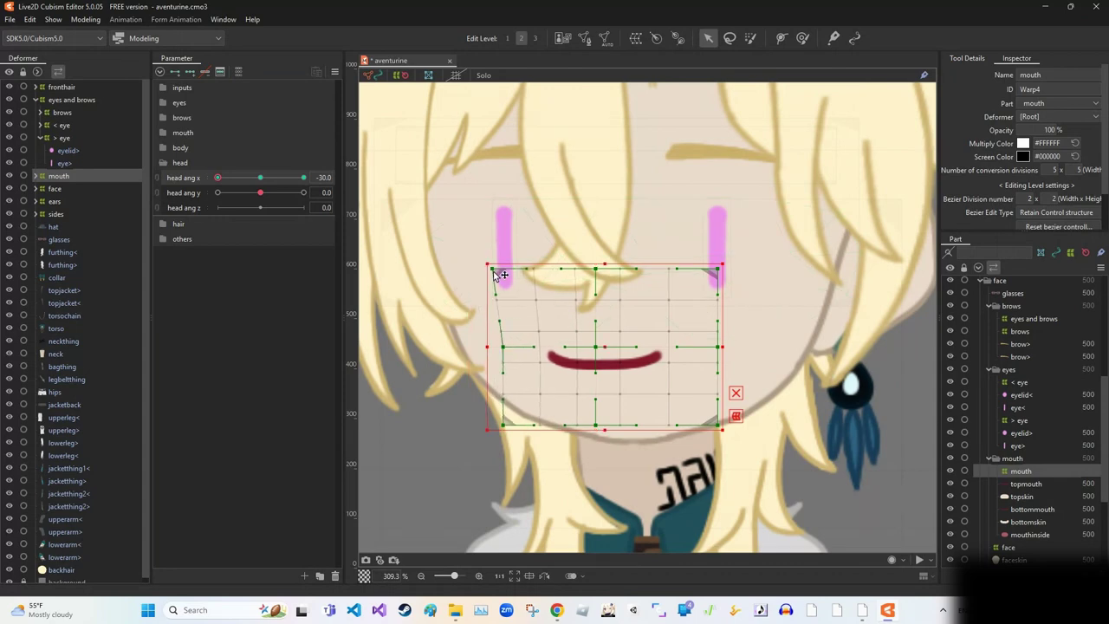
left_click(641, 376)
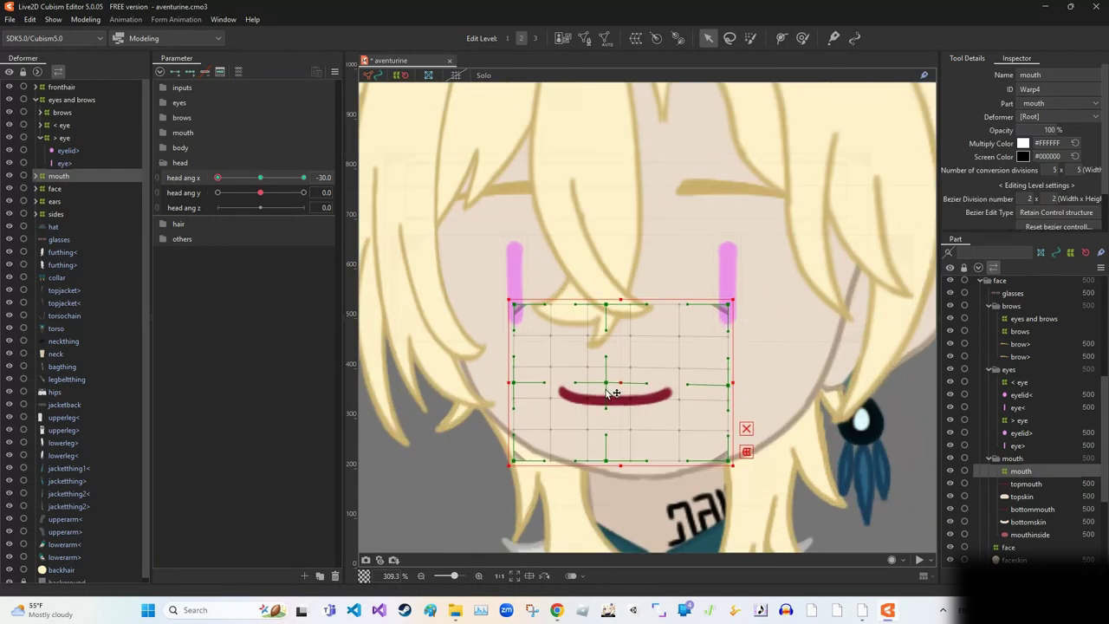
left_click(730, 385)
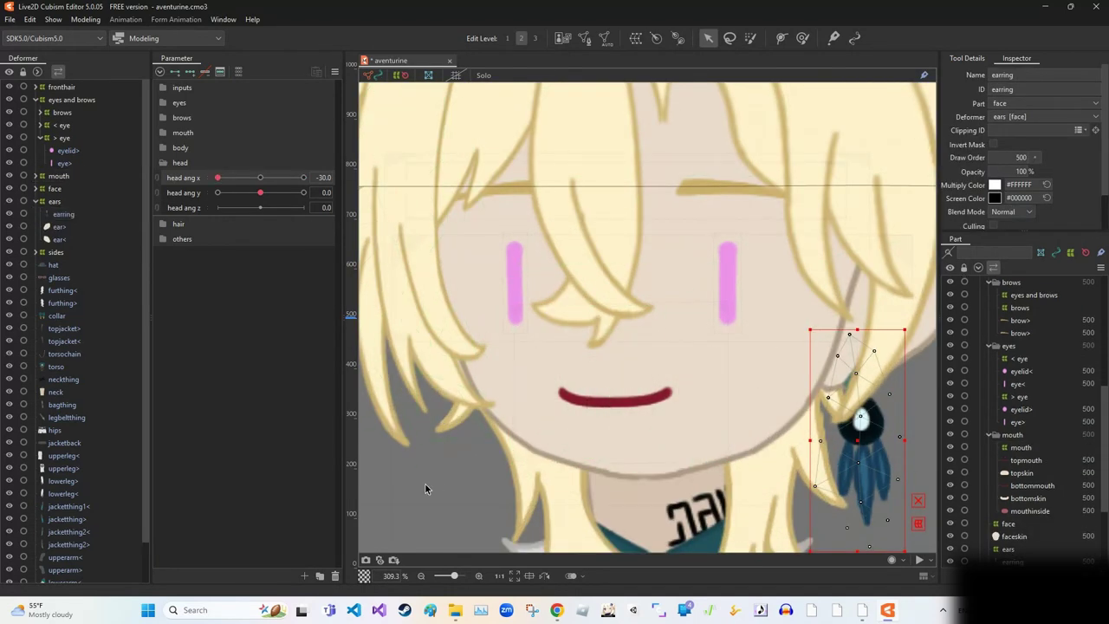
left_click(508, 297)
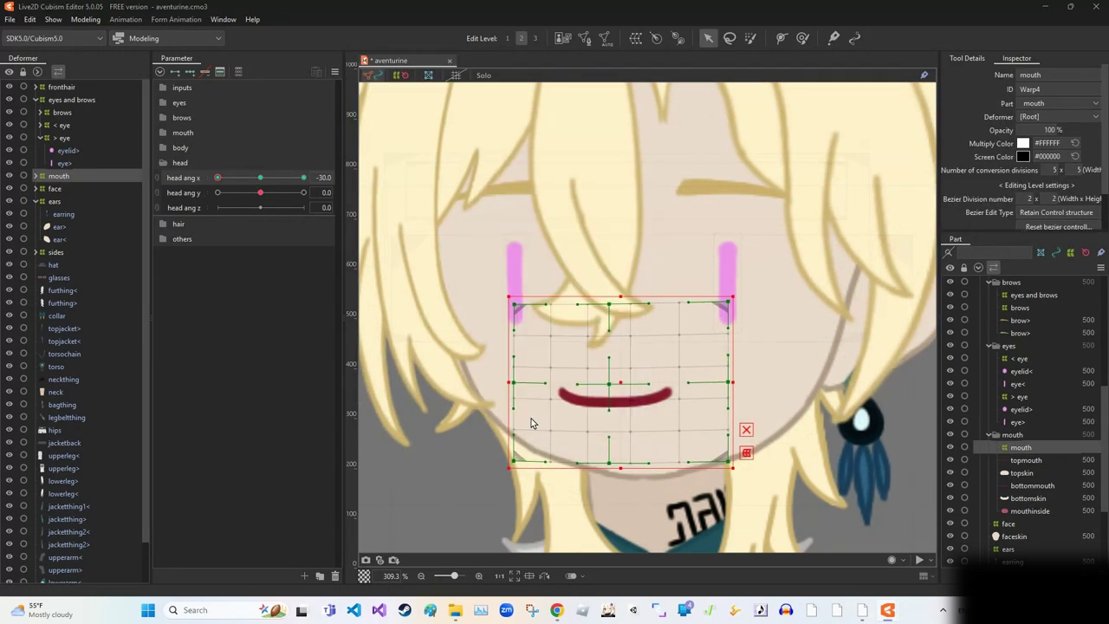
left_click_drag(532, 421, 451, 265)
- Expand the mouth parameters and preview the mouth at Mouth Form -1.0 and Mouth Open 1.0 with head ang y -30
left_click(170, 135)
left_click_drag(231, 184, 233, 149)
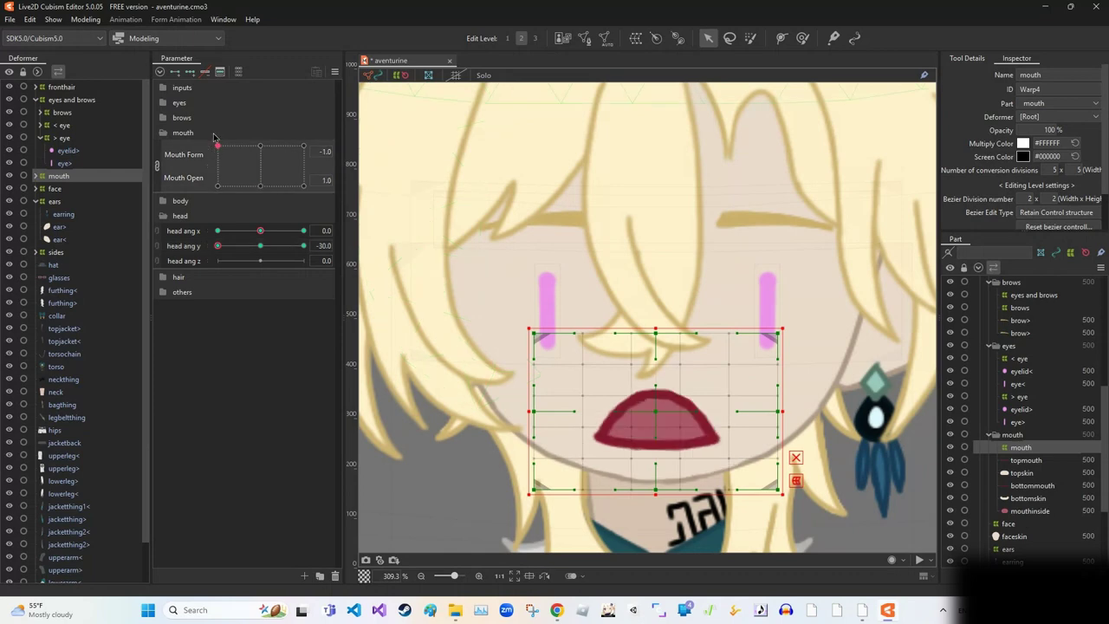
left_click(334, 71)
left_click(398, 74)
- At head ang y -30, bend the mouth deformer's rows downward at the center to follow the chin
left_click_drag(655, 487, 654, 478)
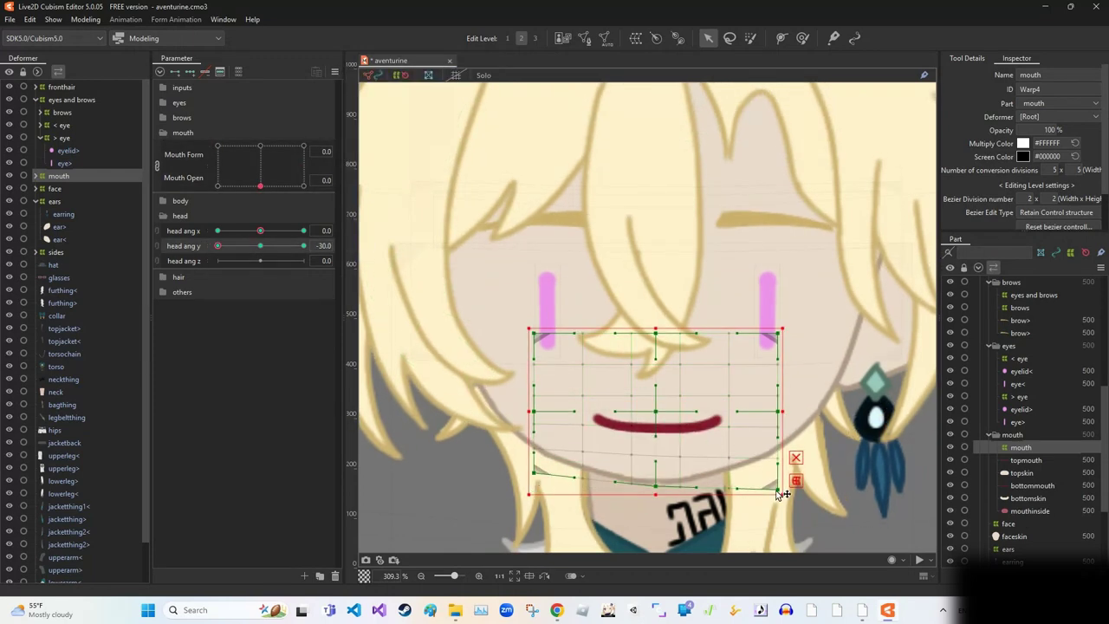
left_click(656, 423)
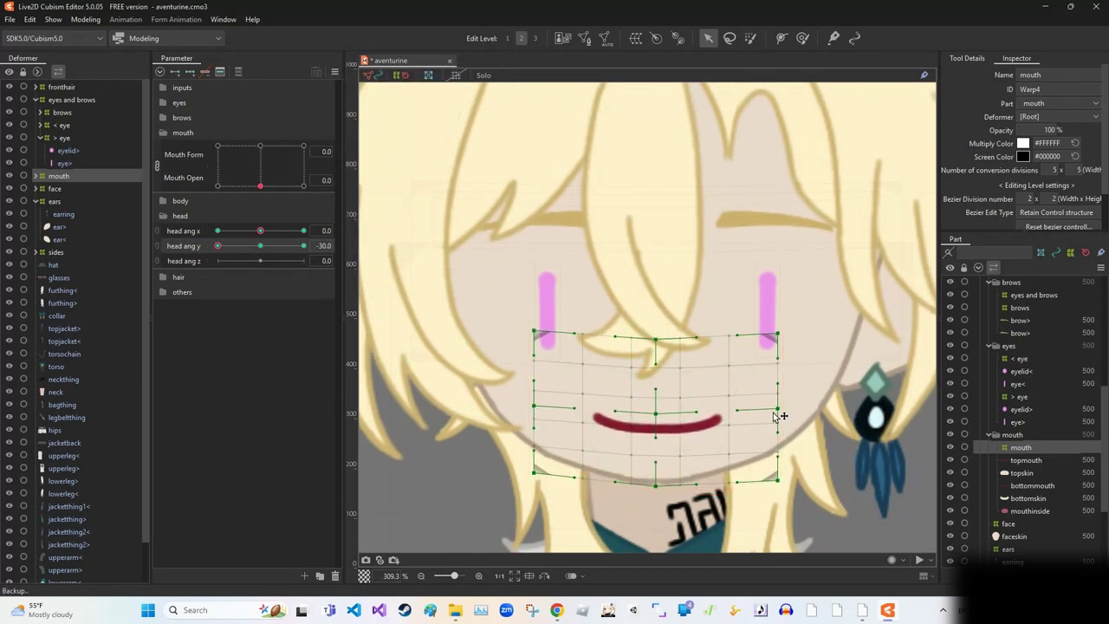
scroll(683, 392, "down", 4)
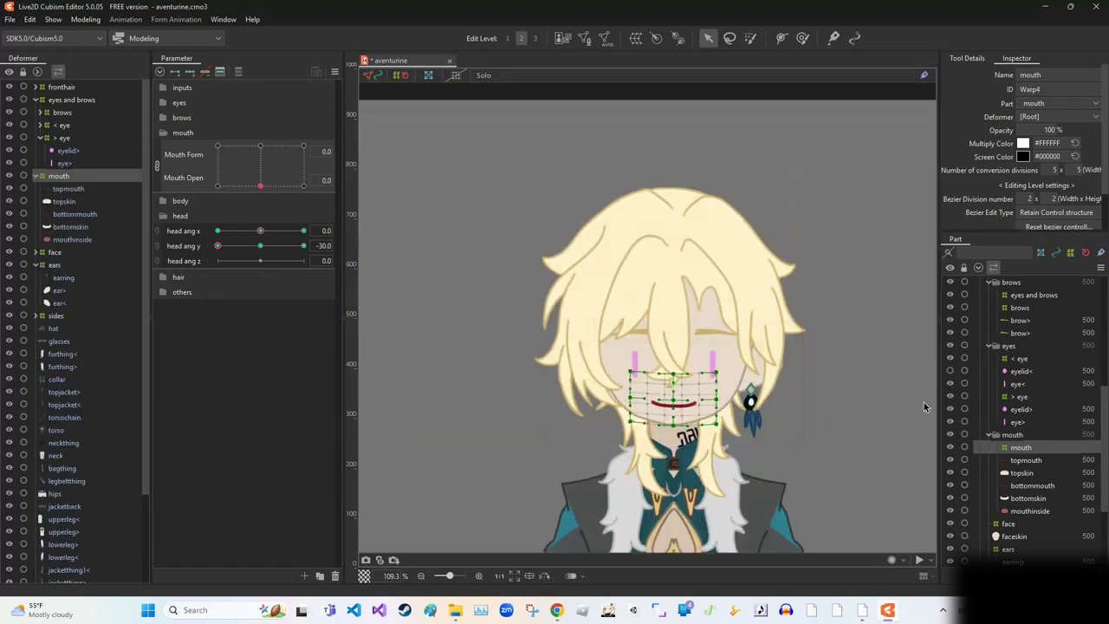
- At head ang x 30 and head ang y -30, brush-select the mouth deformer's far-left columns and adjust them to the turned face
scroll(618, 416, "up", 4)
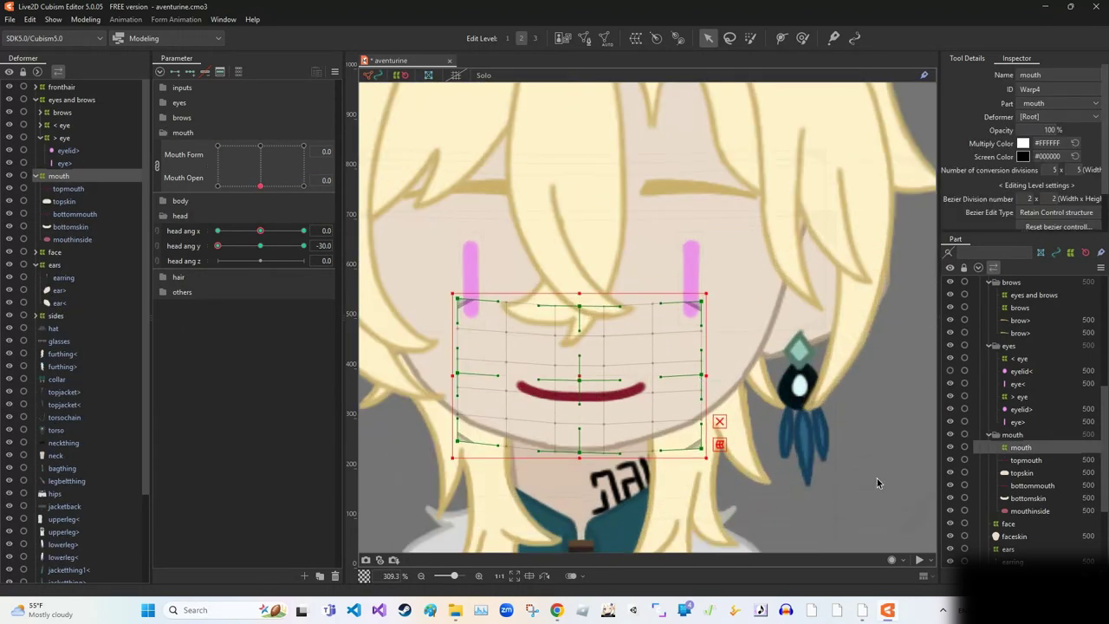
left_click(877, 481)
scroll(741, 418, "down", 4)
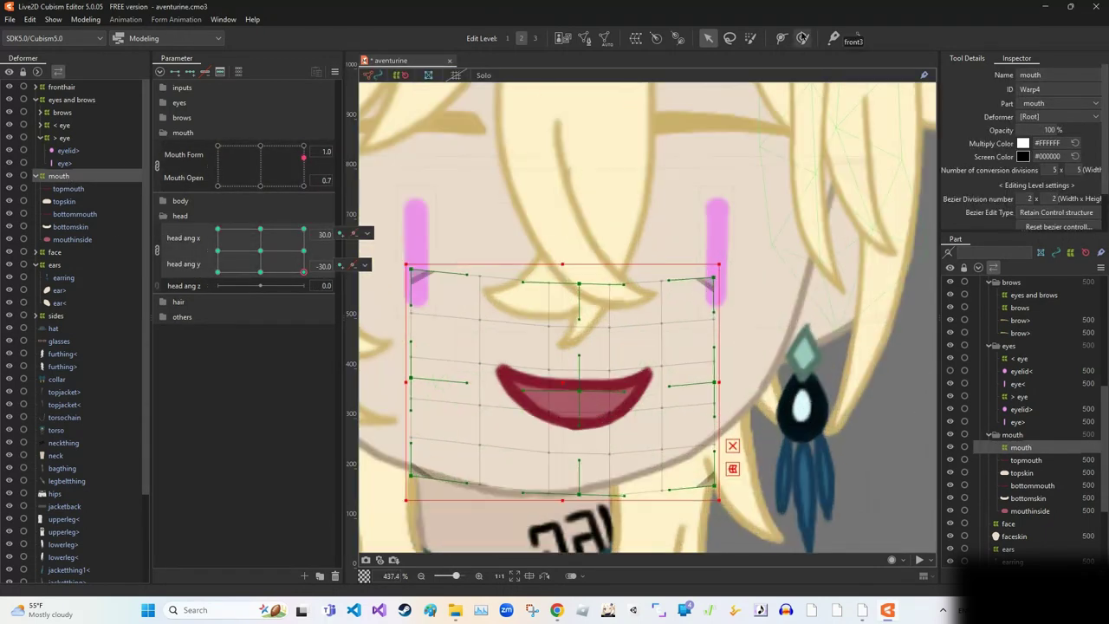
left_click(750, 38)
scroll(507, 199, "down", 3)
scroll(462, 395, "up", 2)
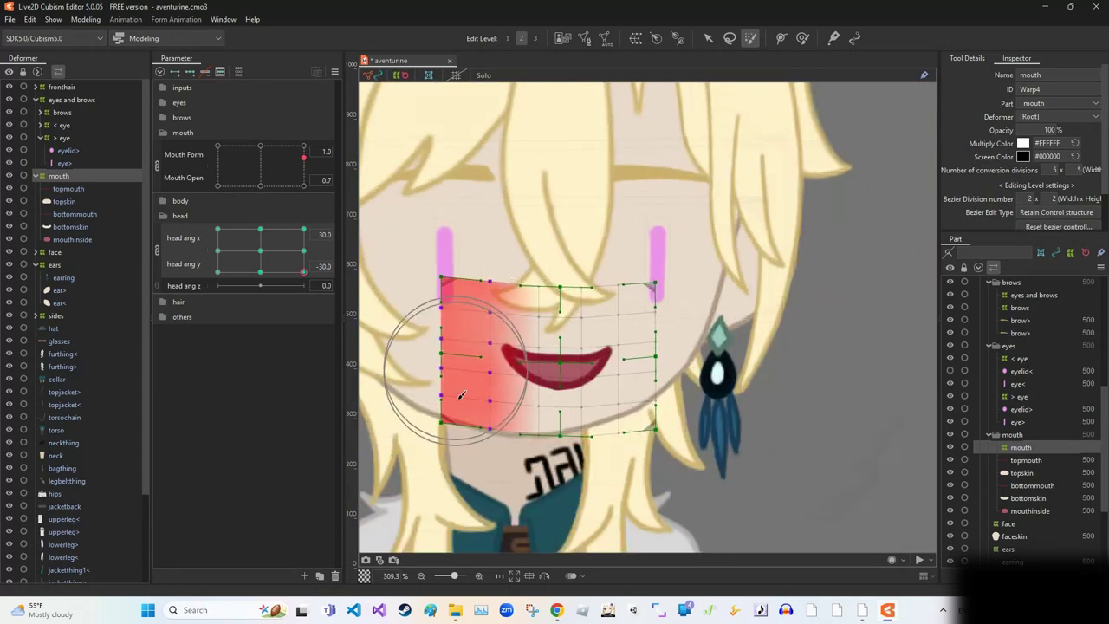
left_click(492, 354)
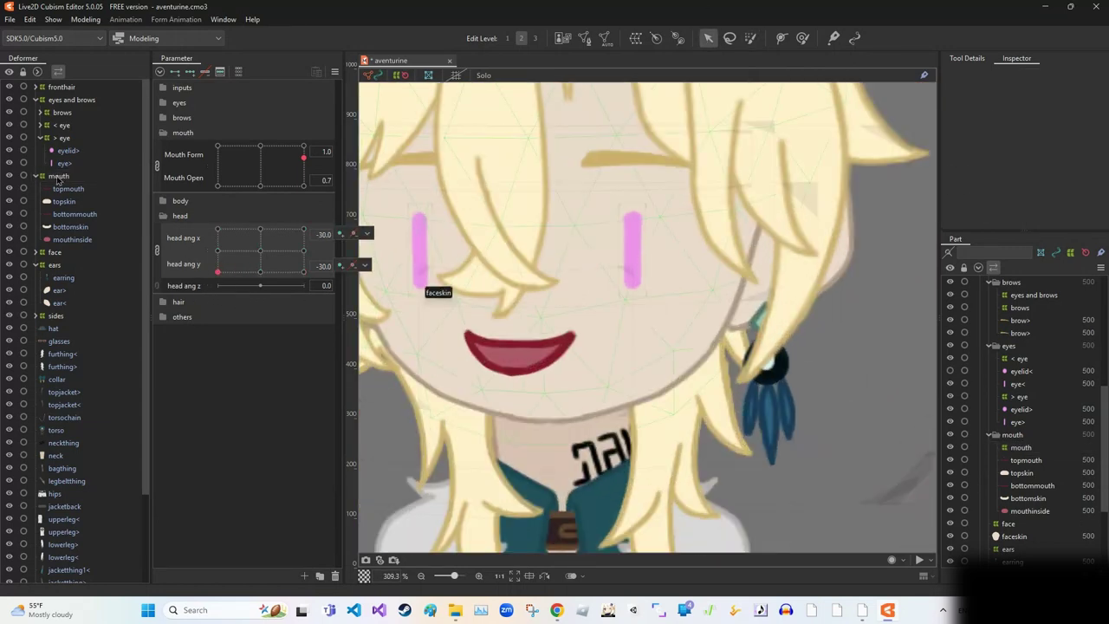
- Select the mouth deformer, unlink head ang x from head ang y, and check its shape with head ang x at 30
left_click(58, 176)
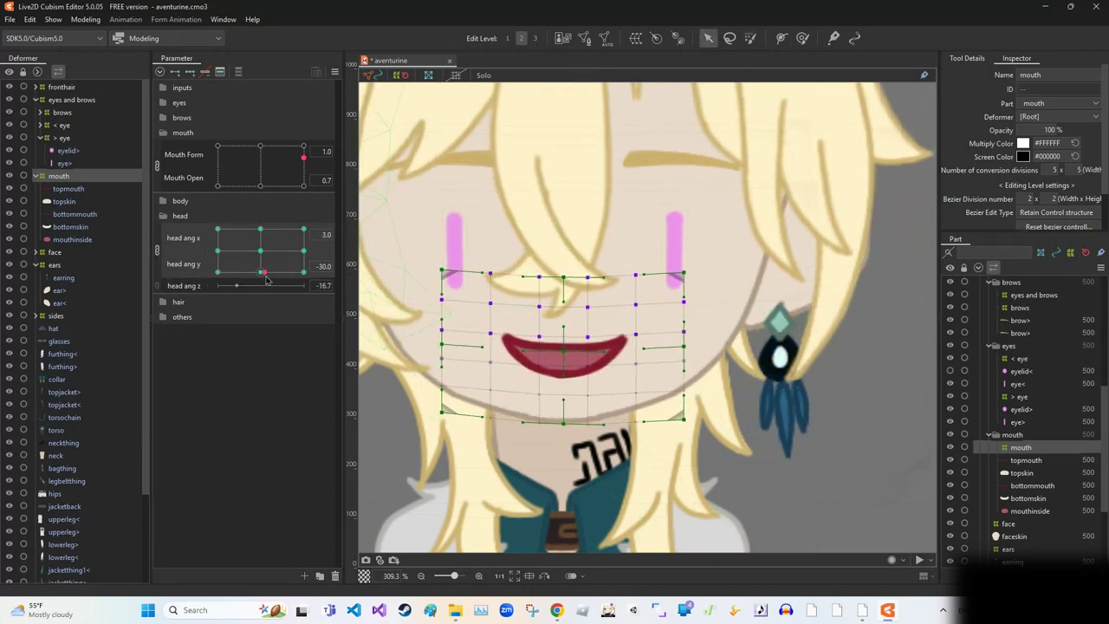
left_click(157, 250)
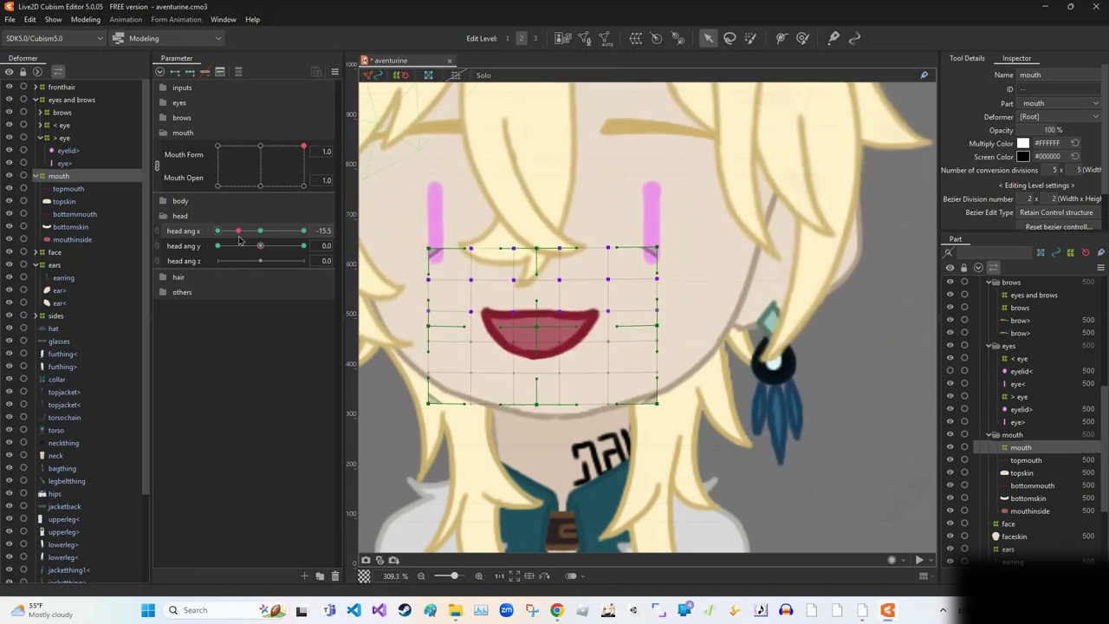
left_click(334, 71)
left_click(326, 245)
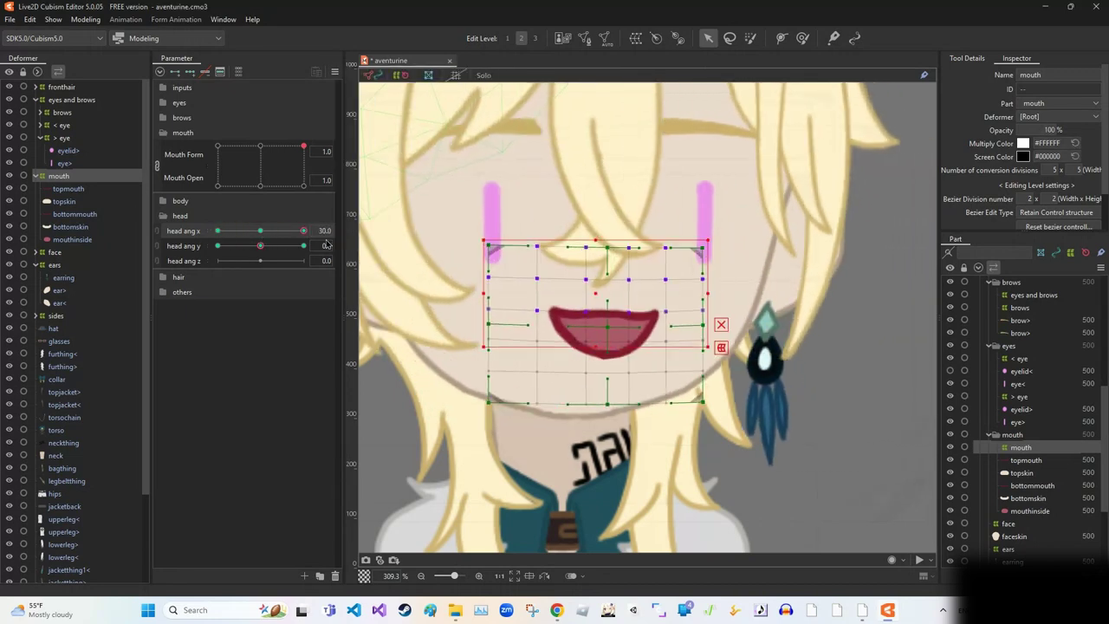
left_click(334, 71)
left_click(407, 196)
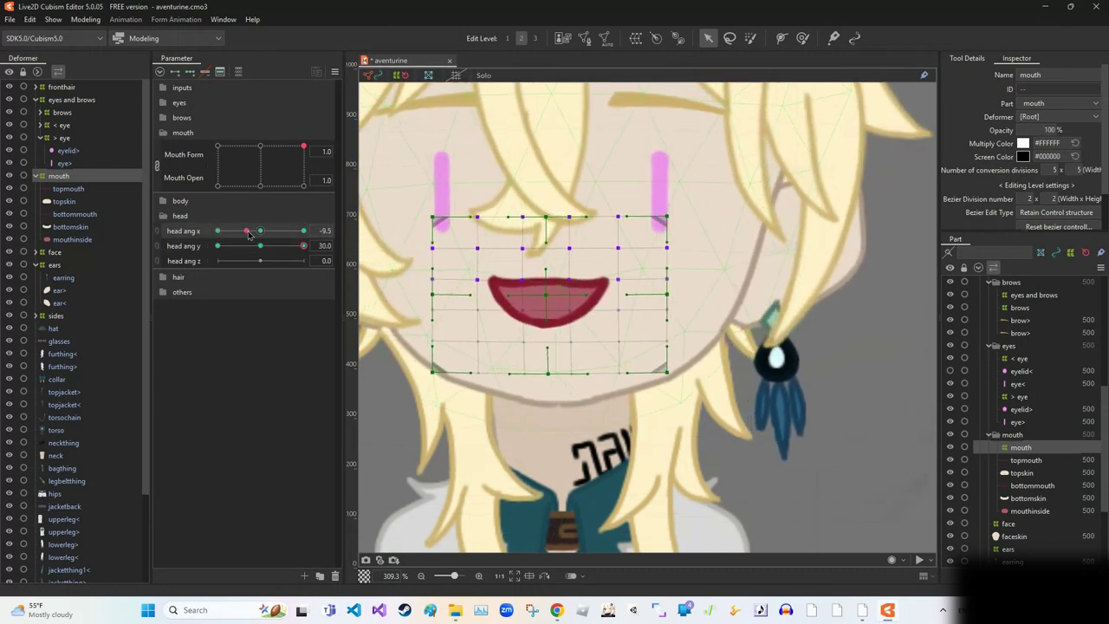
- At head ang x 30 and head ang y 30, adjust both side columns of the mouth deformer and reflect the shape horizontally
key("b")
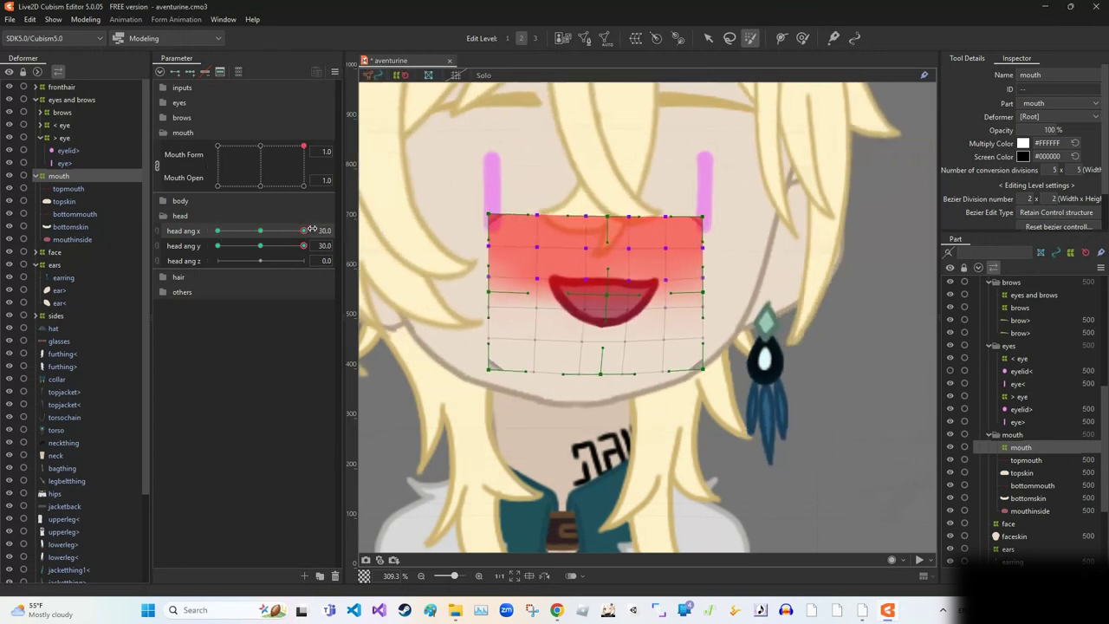
left_click_drag(458, 335, 537, 190)
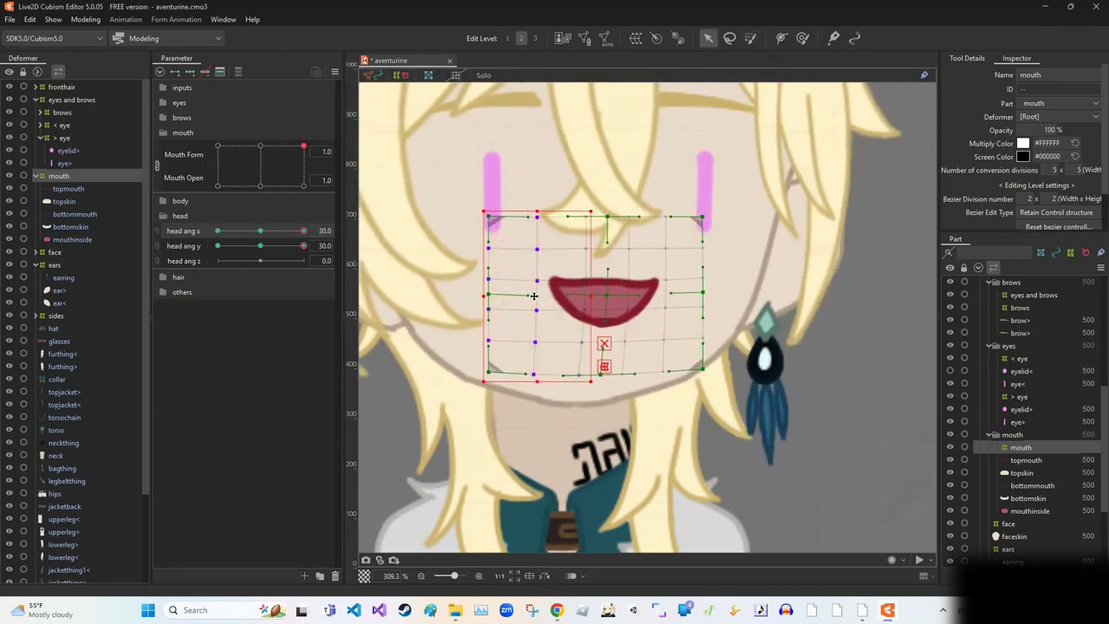
left_click_drag(658, 330, 693, 247)
key("v")
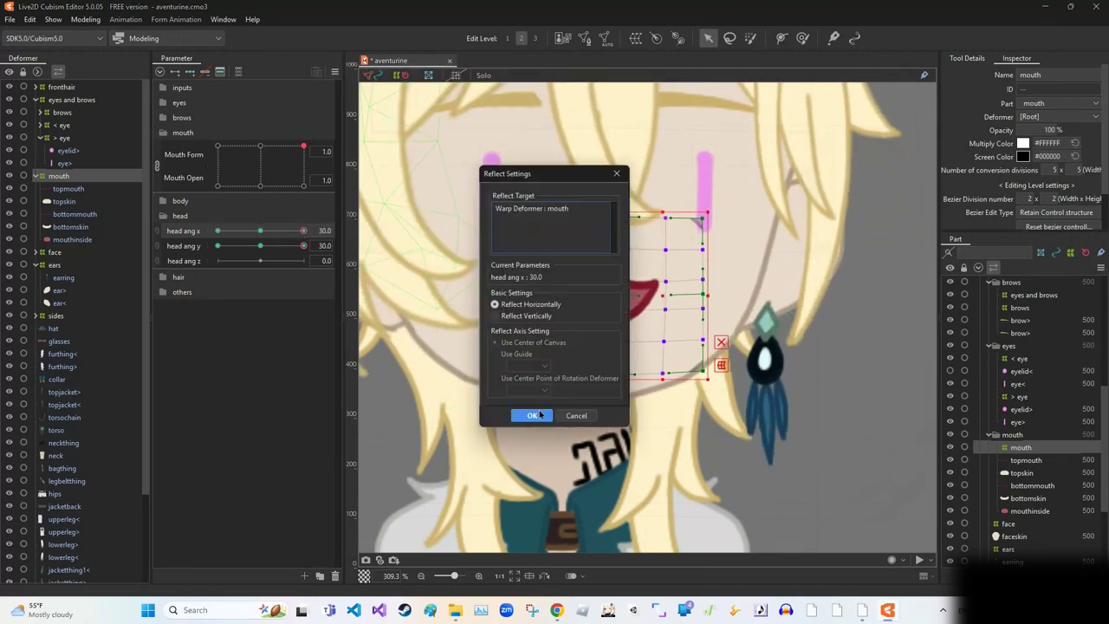
left_click(531, 413)
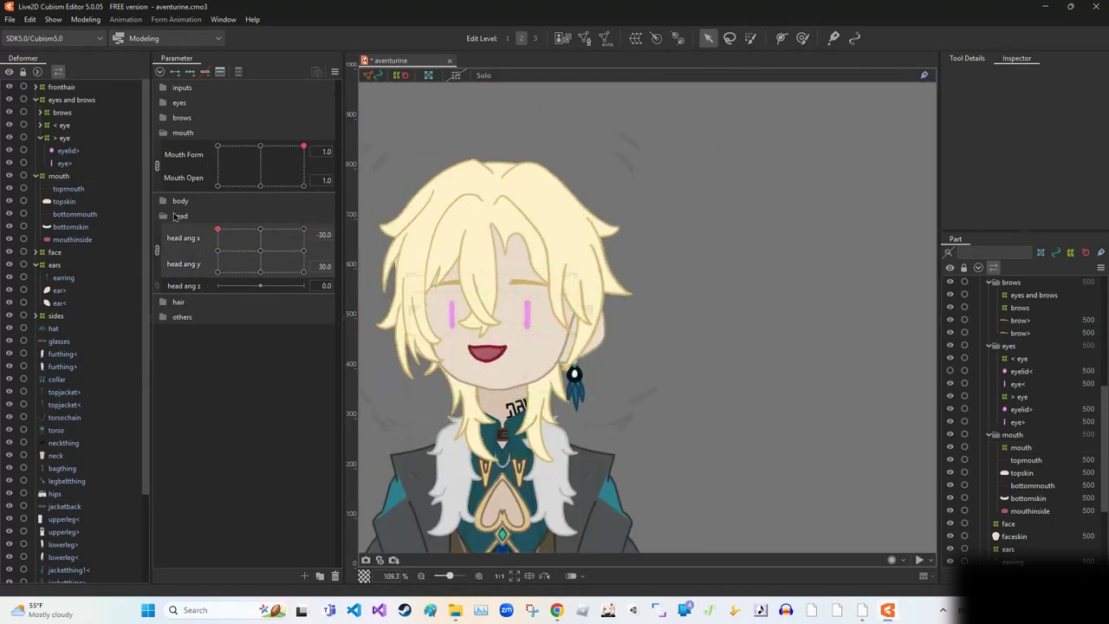
- Regenerate the topmouth mesh with the automatic mesh generator, trying the Deformation (Heavy) and Standard presets
left_click(85, 19)
left_click(109, 258)
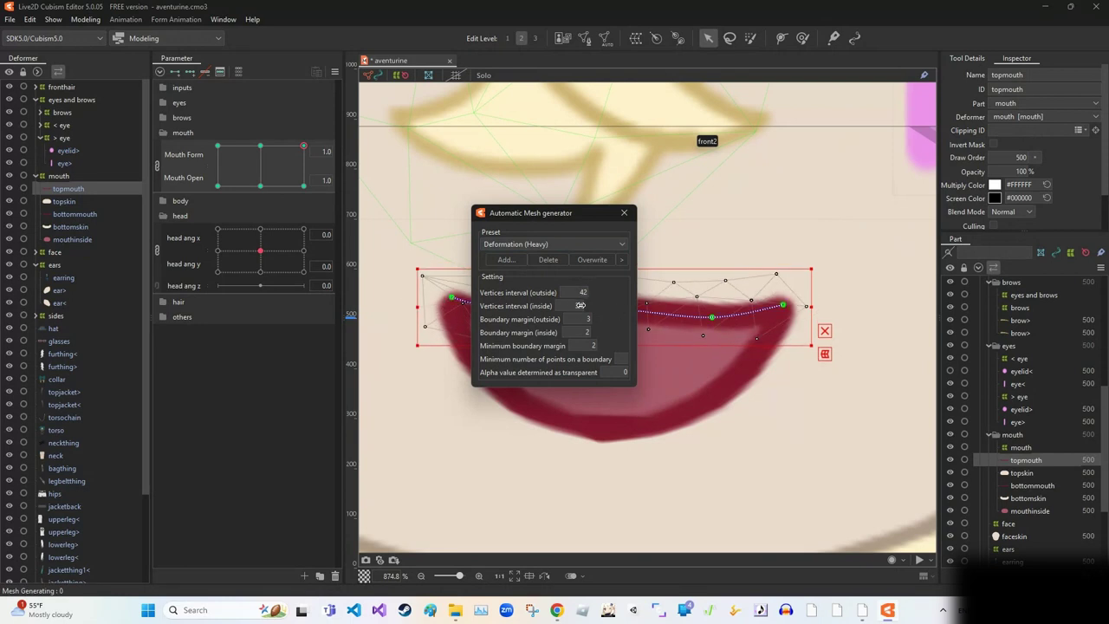
left_click(598, 245)
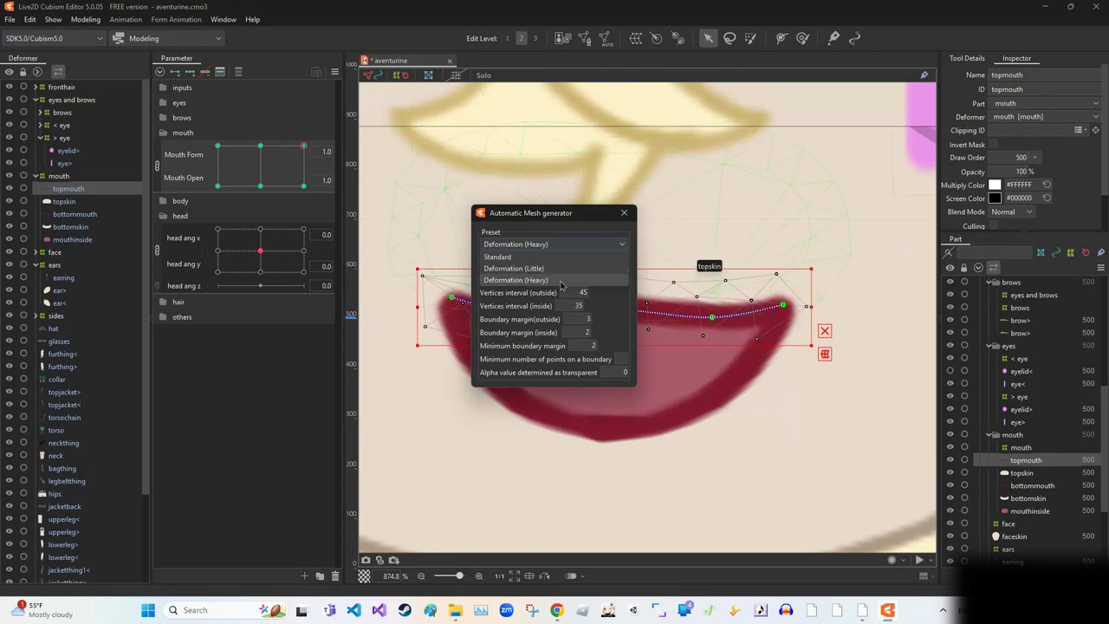
left_click(600, 265)
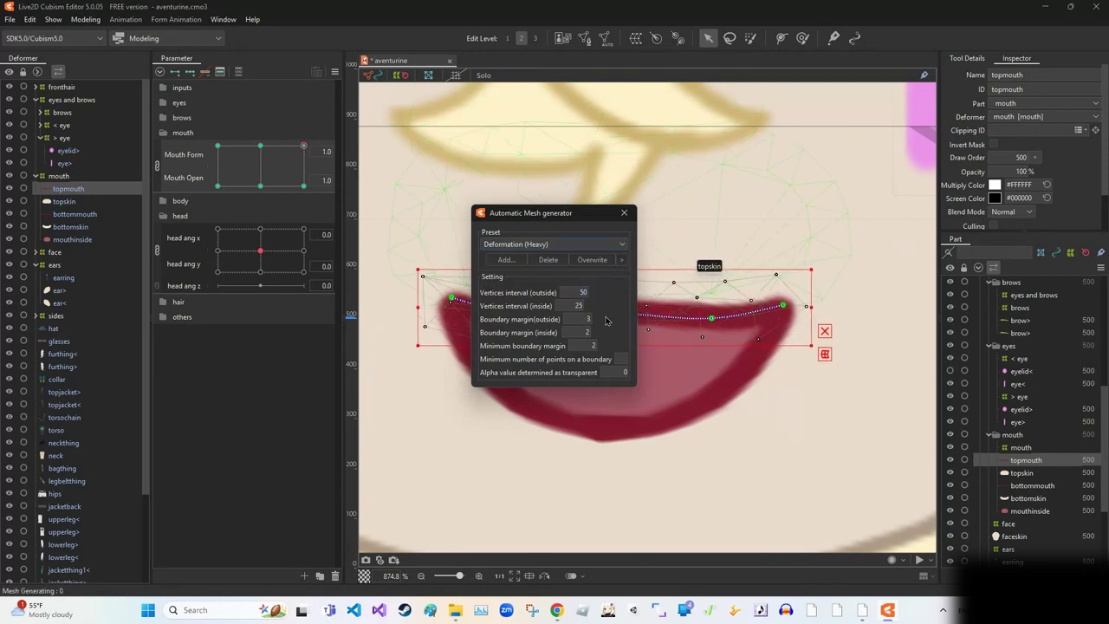
left_click_drag(564, 224, 728, 391)
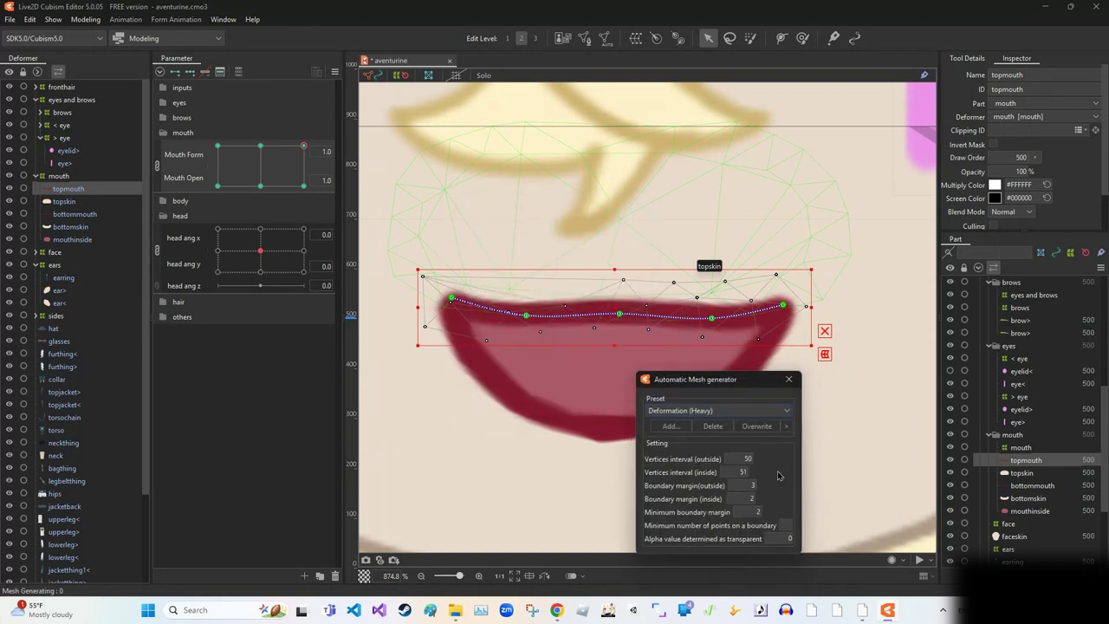
left_click(762, 411)
left_click(762, 421)
left_click(762, 411)
left_click(763, 421)
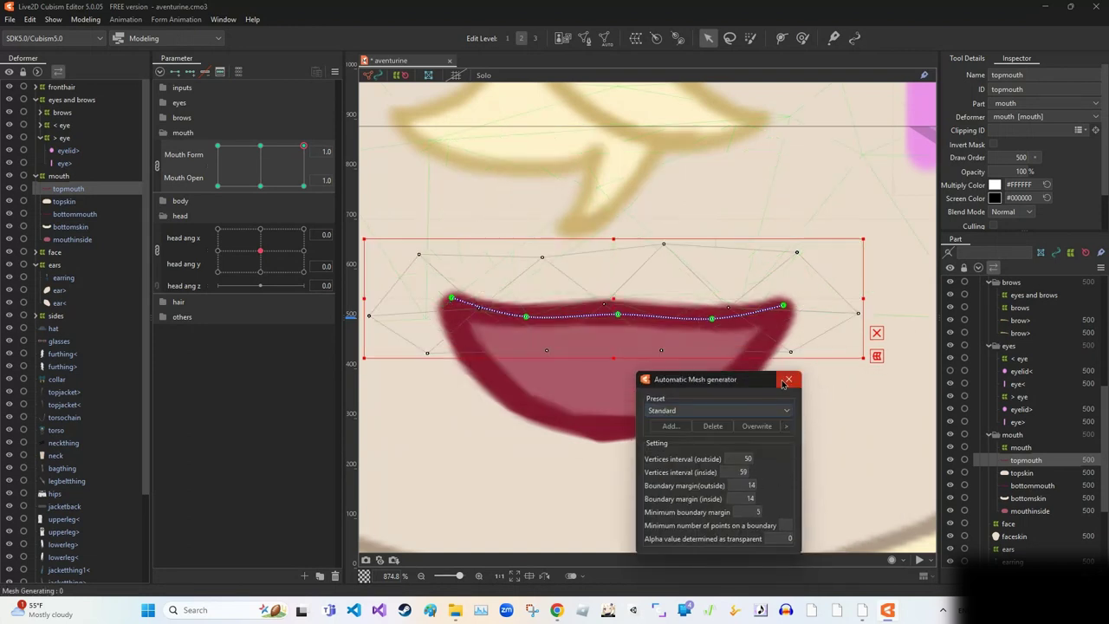
left_click(786, 381)
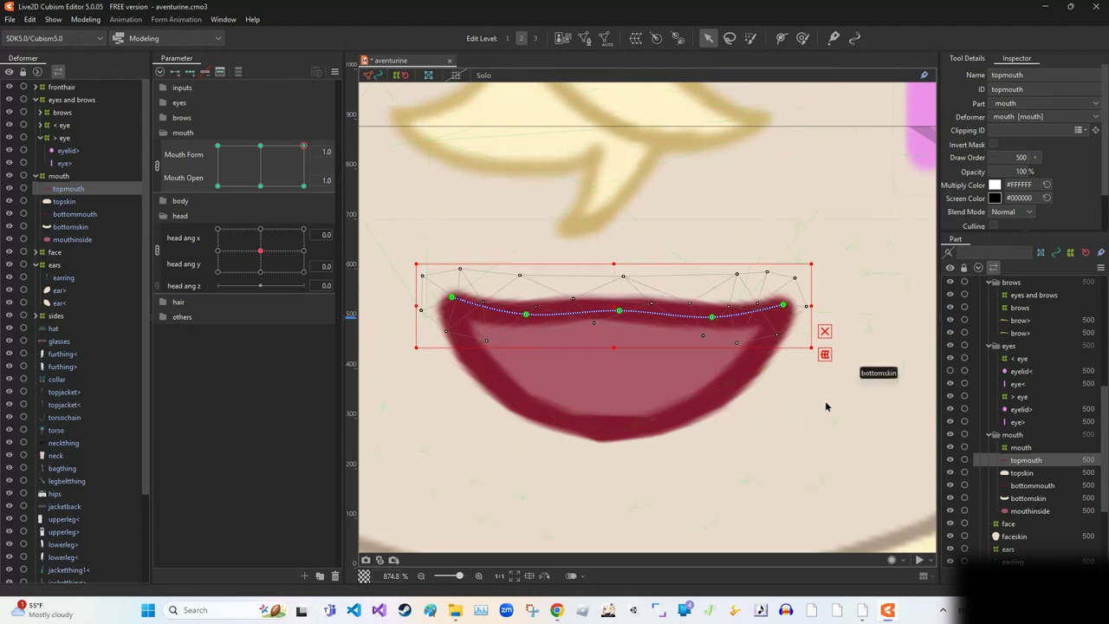
- Manually edit the topmouth mesh at Mouth Form 1.0, adding vertices along and around the whole lip line
scroll(817, 395, "up", 3)
left_click(579, 38)
scroll(802, 392, "up", 2)
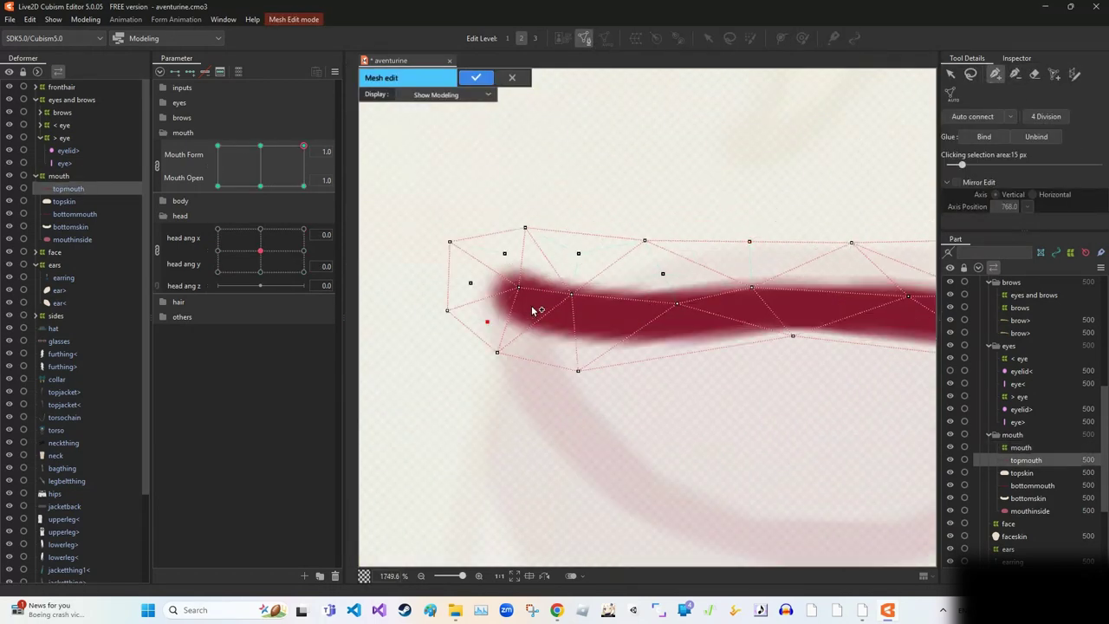
scroll(749, 308, "right", 3)
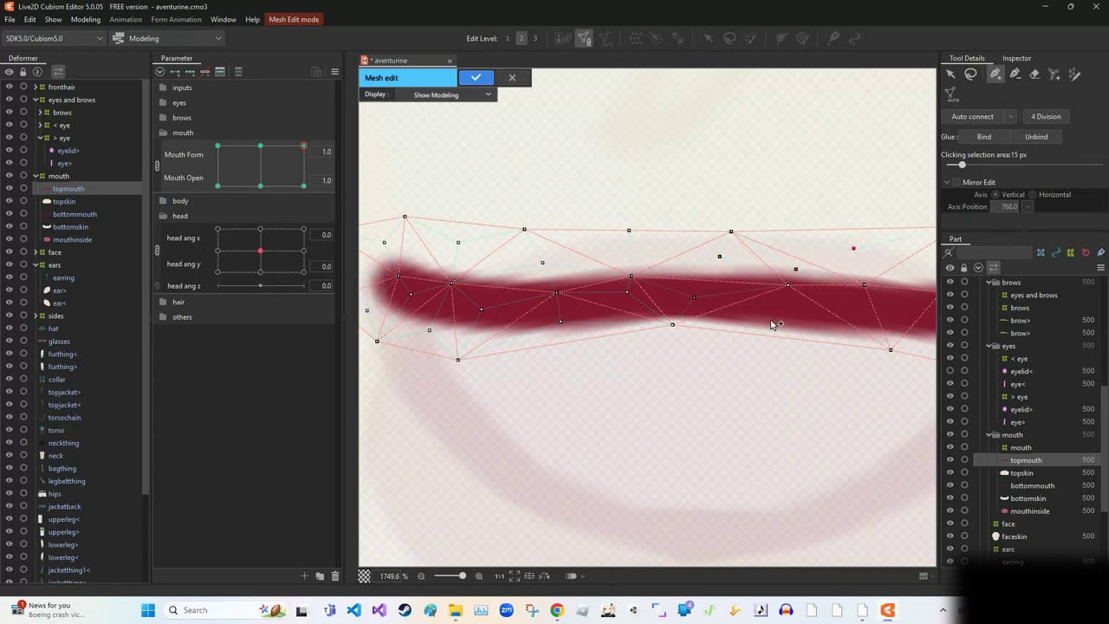
scroll(774, 324, "down", 2)
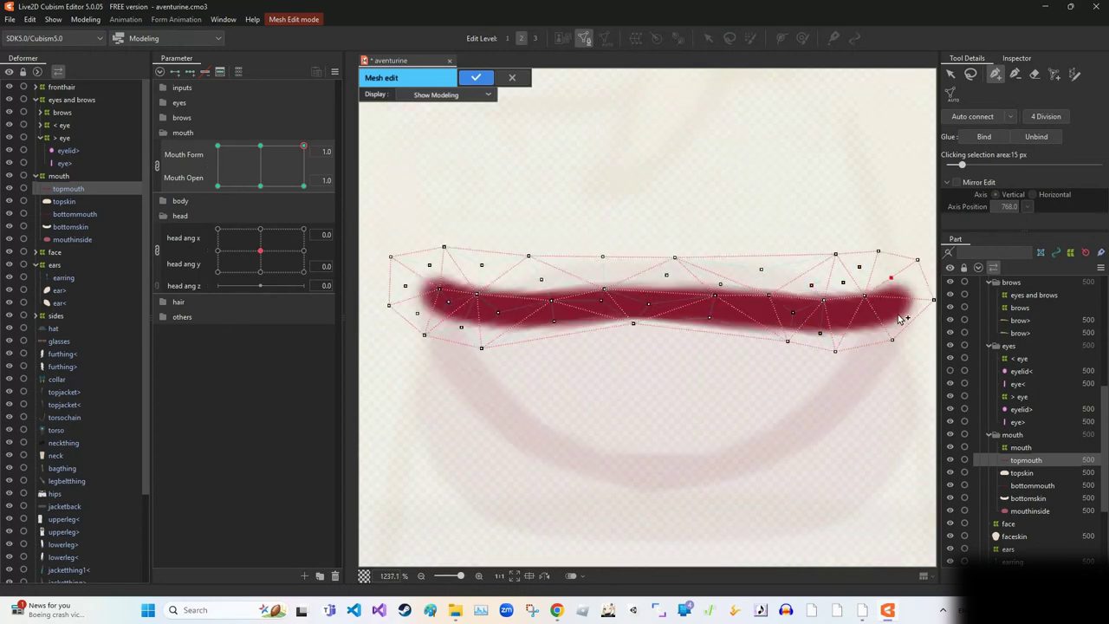
left_click(499, 84)
scroll(708, 413, "up", 2)
scroll(709, 413, "down", 3)
- Set Mouth Form to 0.0 and add vertices below the lower edge of the topmouth mesh
left_click(709, 412)
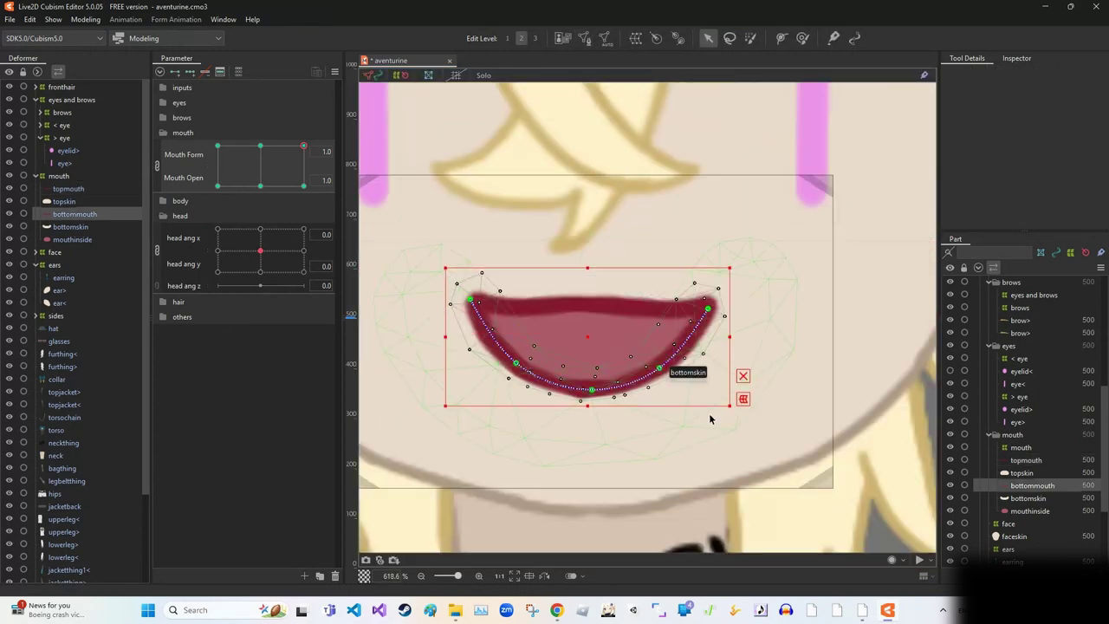
scroll(708, 412, "up", 2)
left_click_drag(304, 146, 259, 146)
scroll(540, 243, "up", 2)
left_click(567, 275)
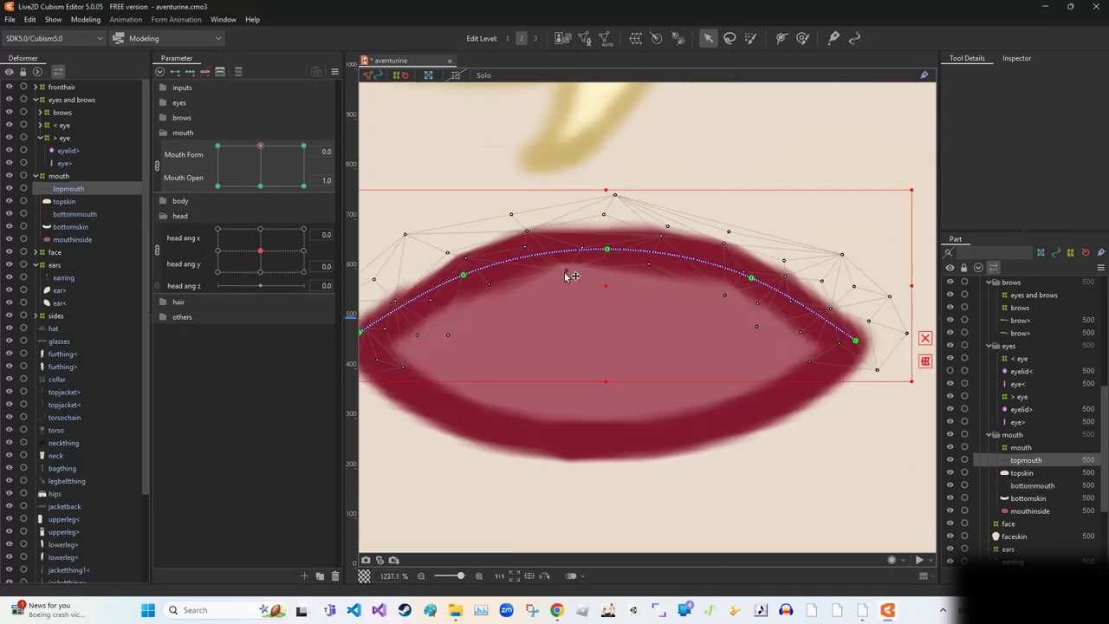
key("ctrl+e")
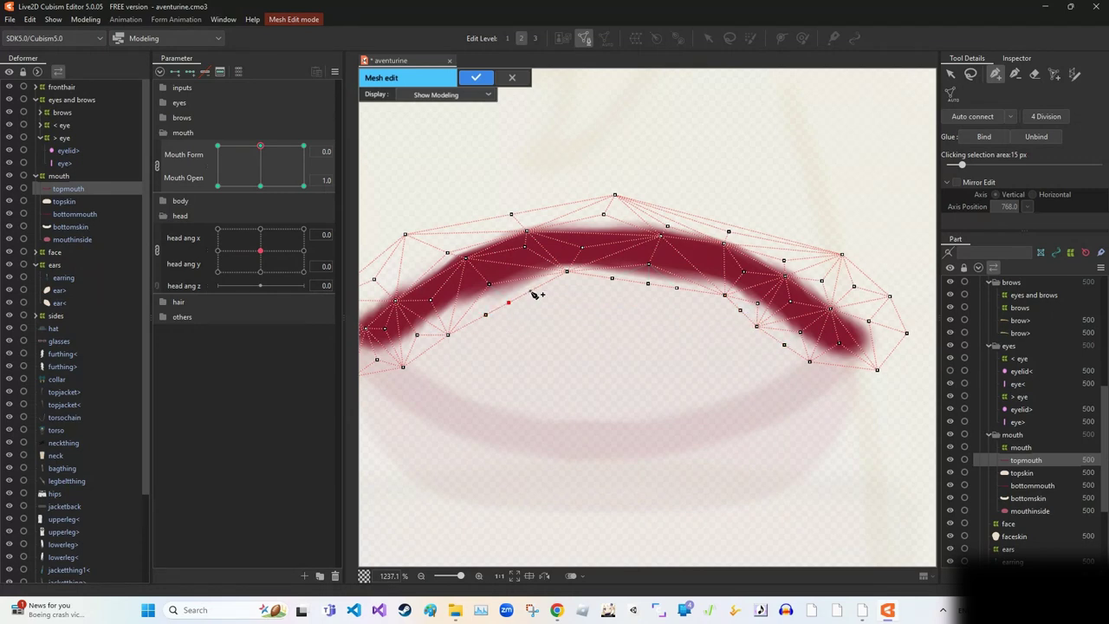
left_click(476, 77)
- Hide mouthinside and refine the center of the topmouth arc with extra mesh vertices
scroll(656, 286, "down", 1)
scroll(657, 286, "up", 2)
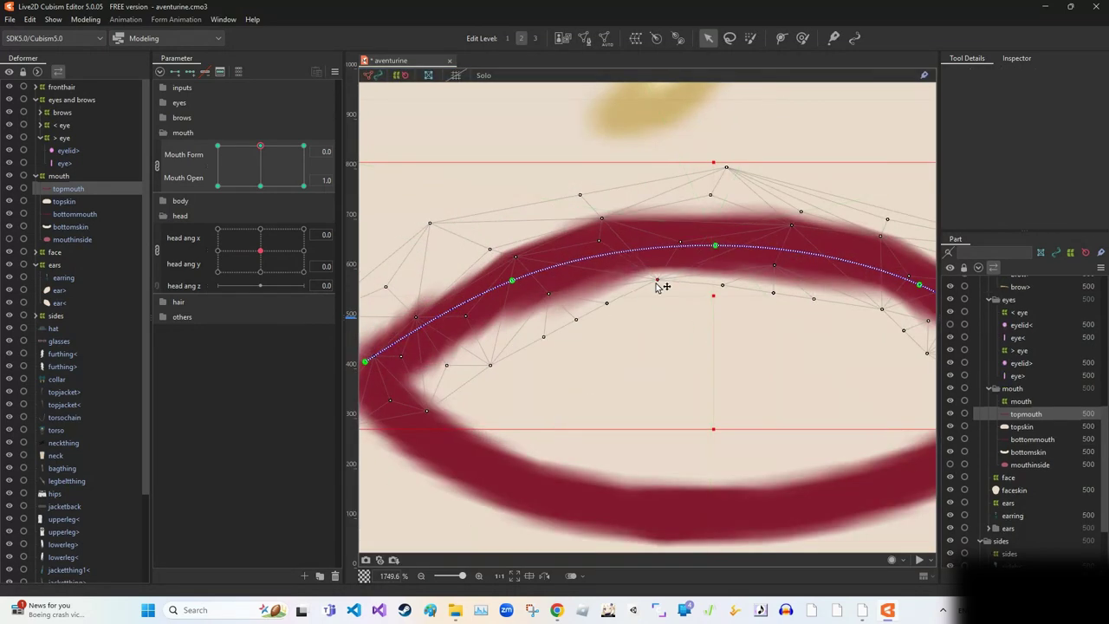
left_click_drag(609, 306, 563, 303)
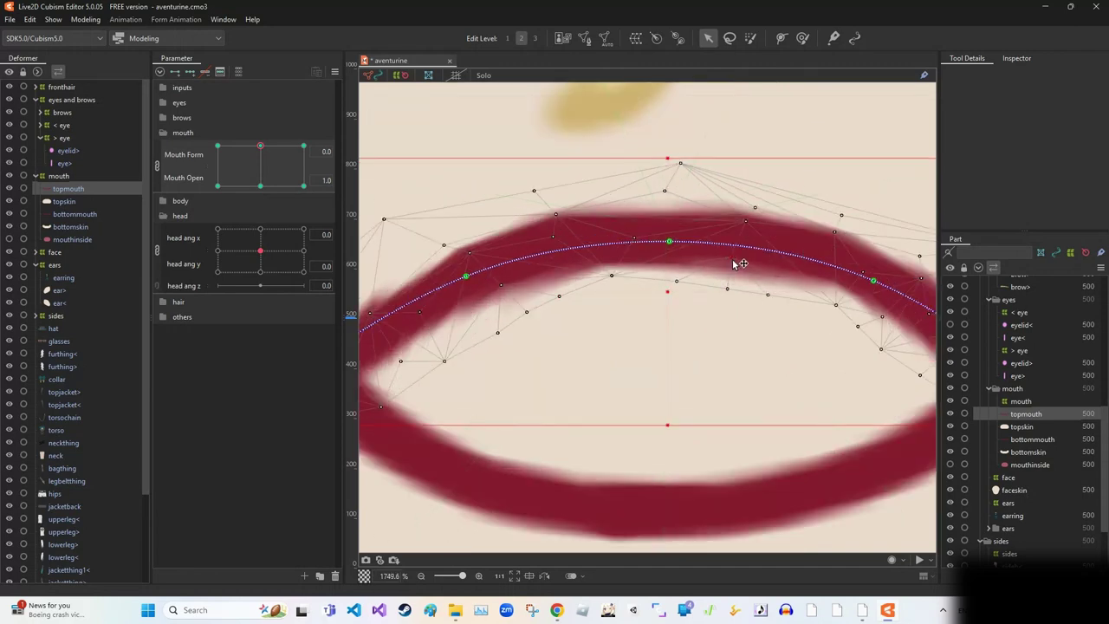
left_click(584, 40)
key("Escape")
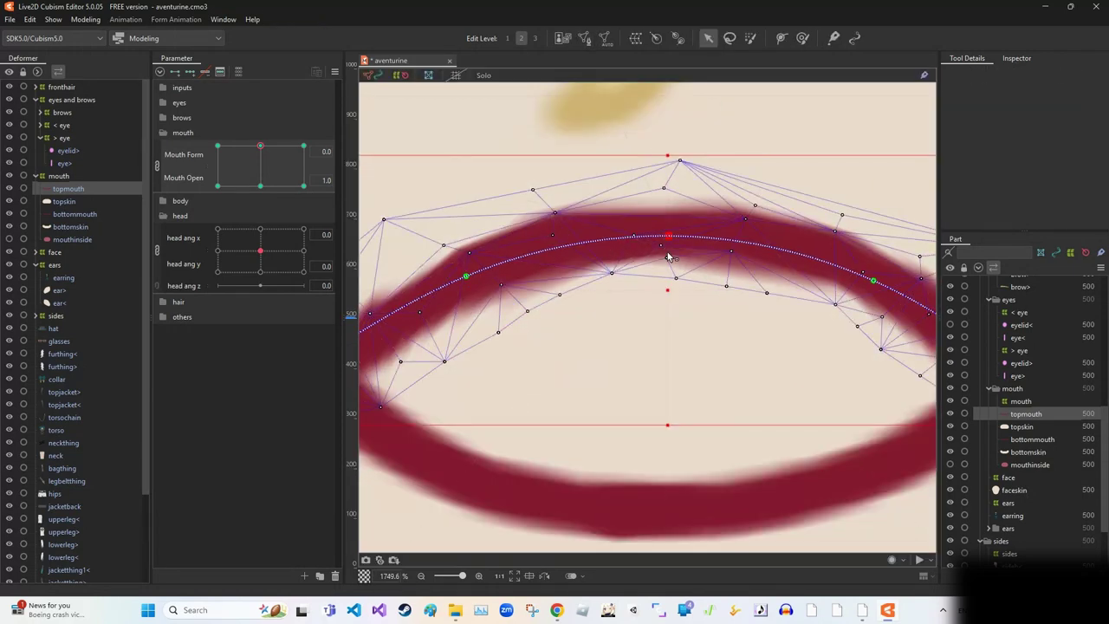
- Switch to edit level 1 and add mesh vertices at the topmouth arc's right-hand bend to smooth its lower edge
key("1")
scroll(636, 238, "up", 4)
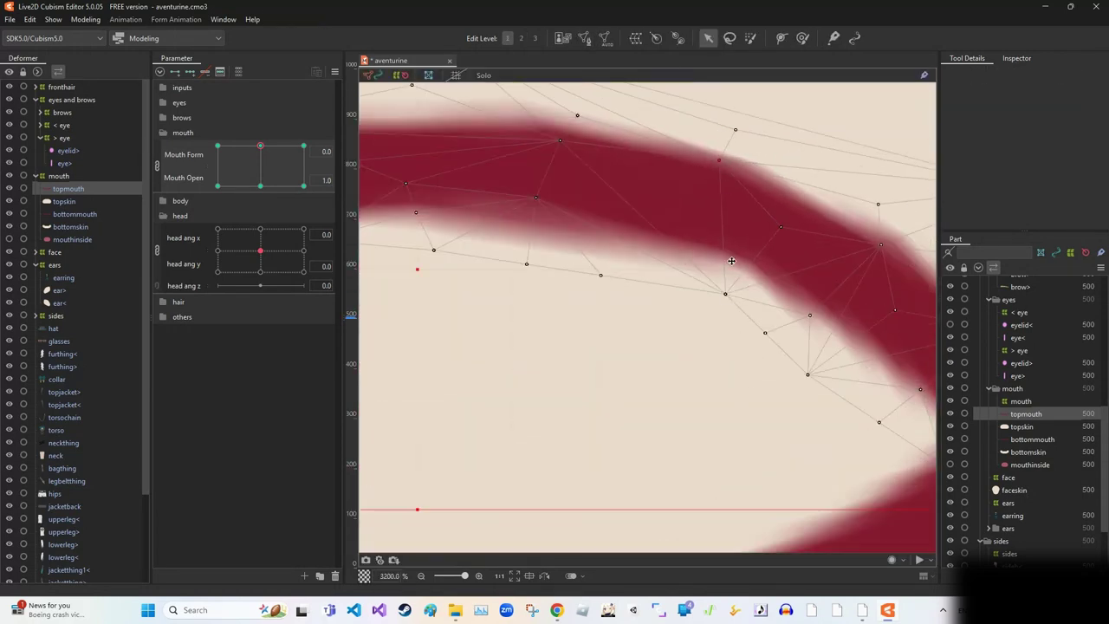
left_click(584, 41)
left_click(737, 248)
left_click(700, 243)
key("Escape")
left_click(584, 41)
left_click(720, 242)
key("Escape")
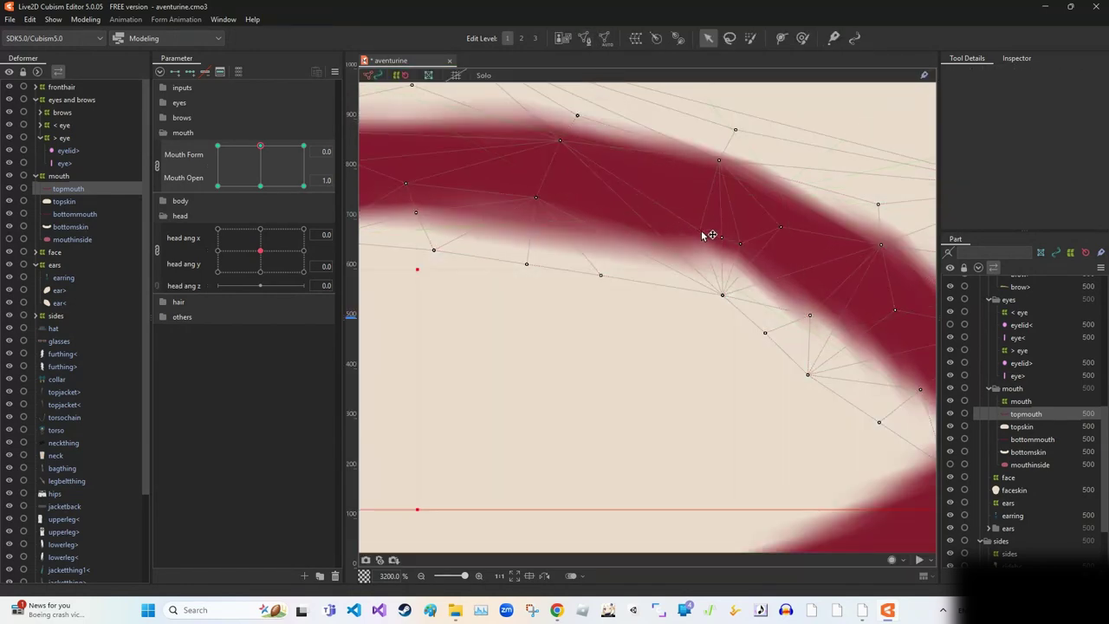
scroll(708, 235, "down", 6)
scroll(658, 332, "up", 6)
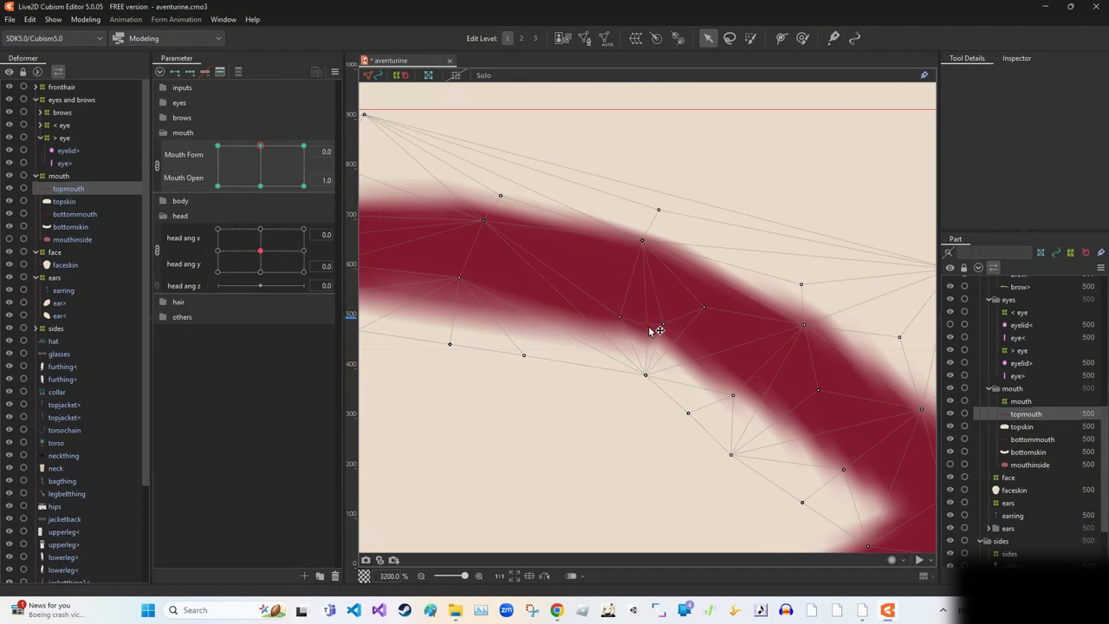
scroll(708, 322, "down", 5)
key("Escape")
- Set Mouth Form to -1.0 and reshape the topmouth mesh near the peak to round its upper edge
scroll(916, 487, "up", 4)
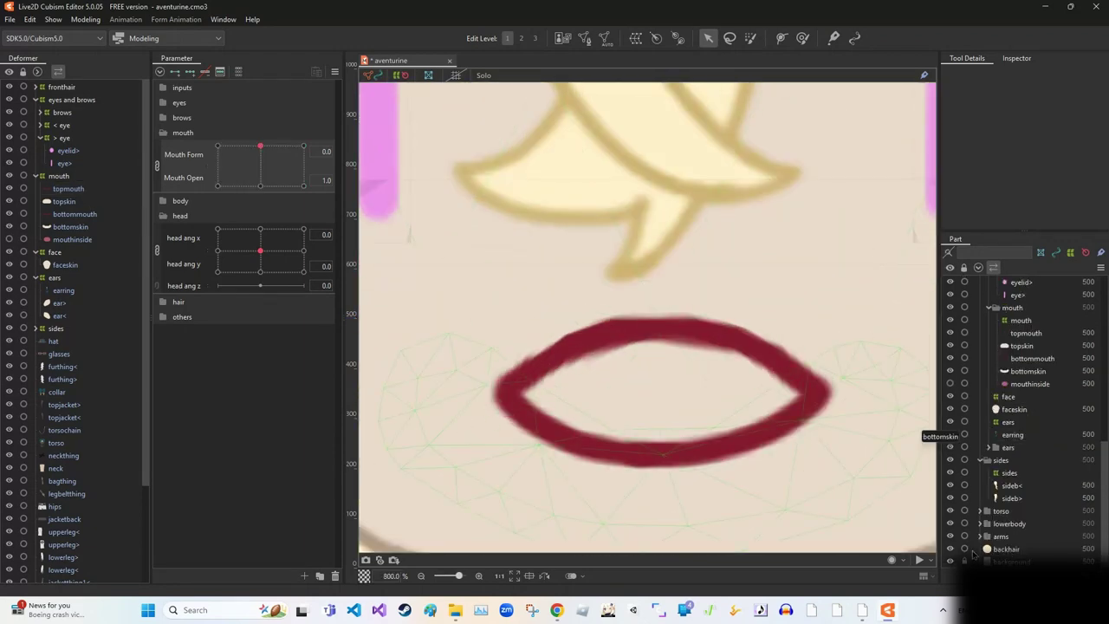
left_click_drag(259, 145, 218, 145)
scroll(398, 266, "up", 5)
left_click(663, 329)
double_click(649, 295)
key("Escape")
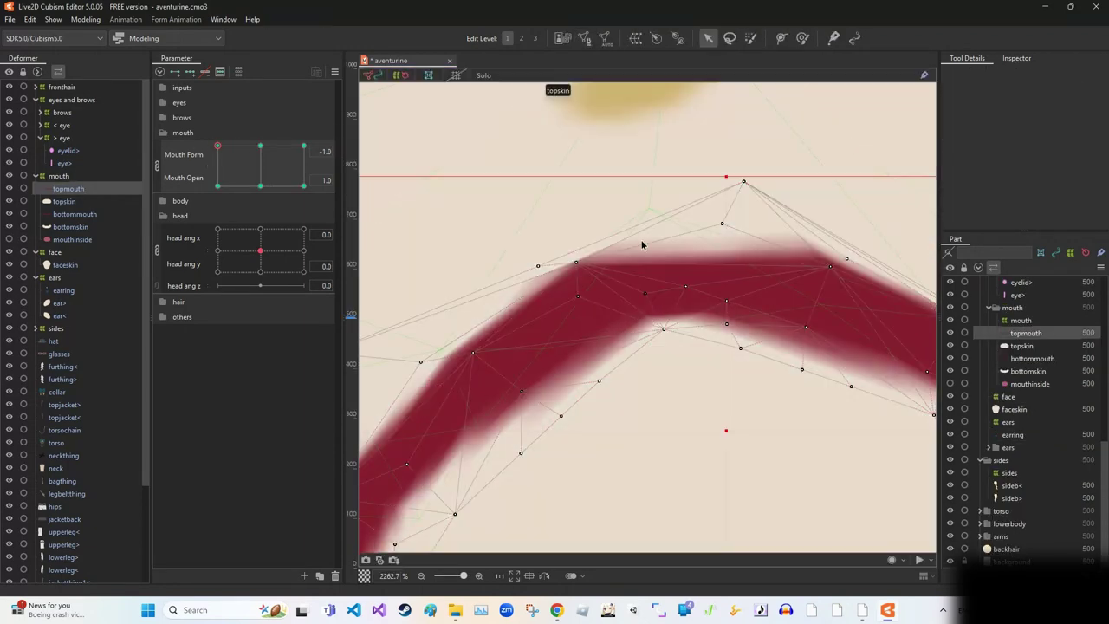
double_click(699, 269)
key("Escape")
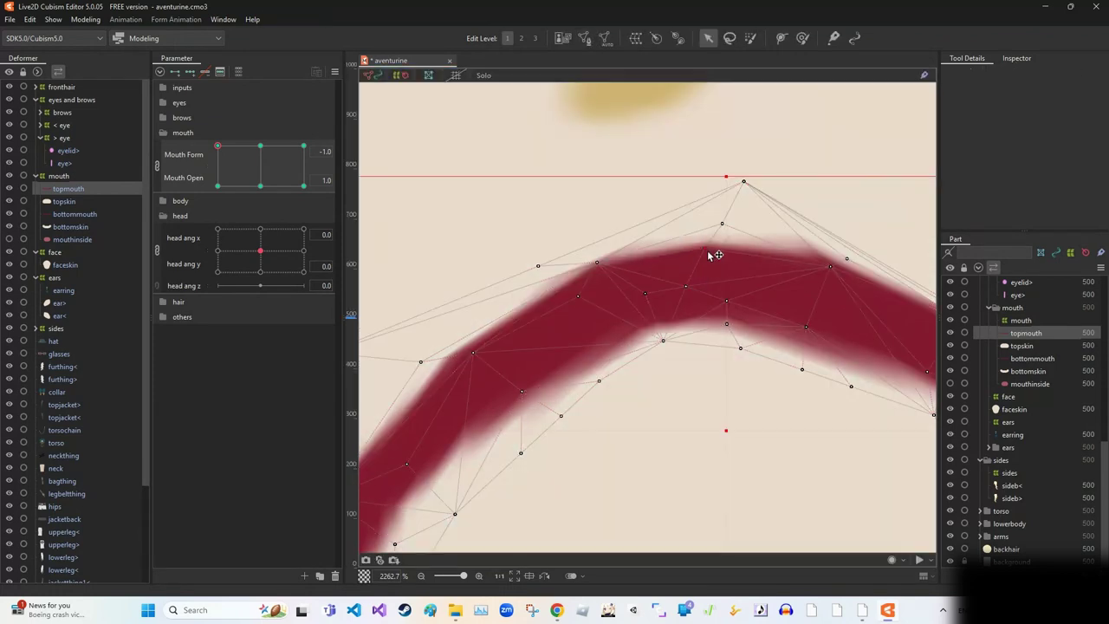
- Add mesh vertices along the lower edge of the topmouth arc's left-hand bend and adjust them to smooth the curve
scroll(692, 269, "down", 1)
double_click(534, 262)
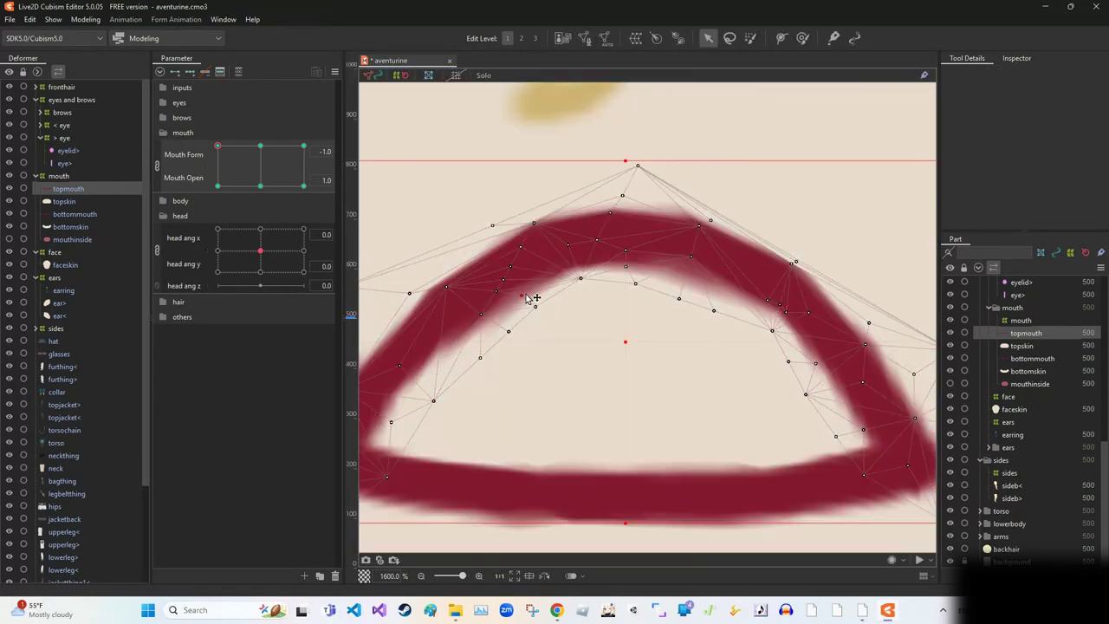
scroll(571, 314, "up", 2)
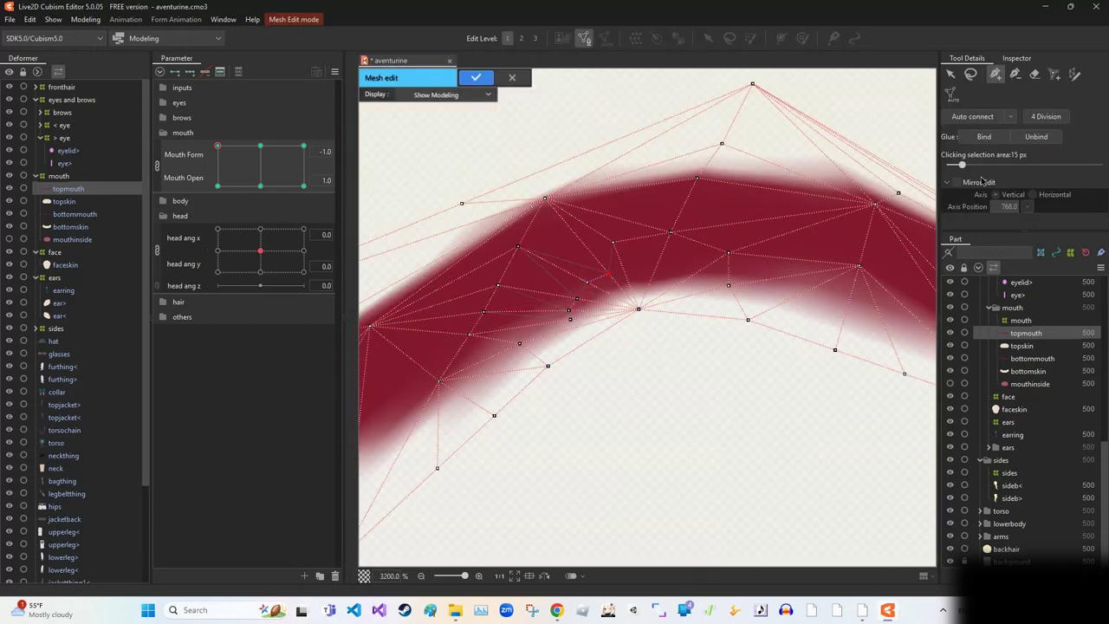
key("Return")
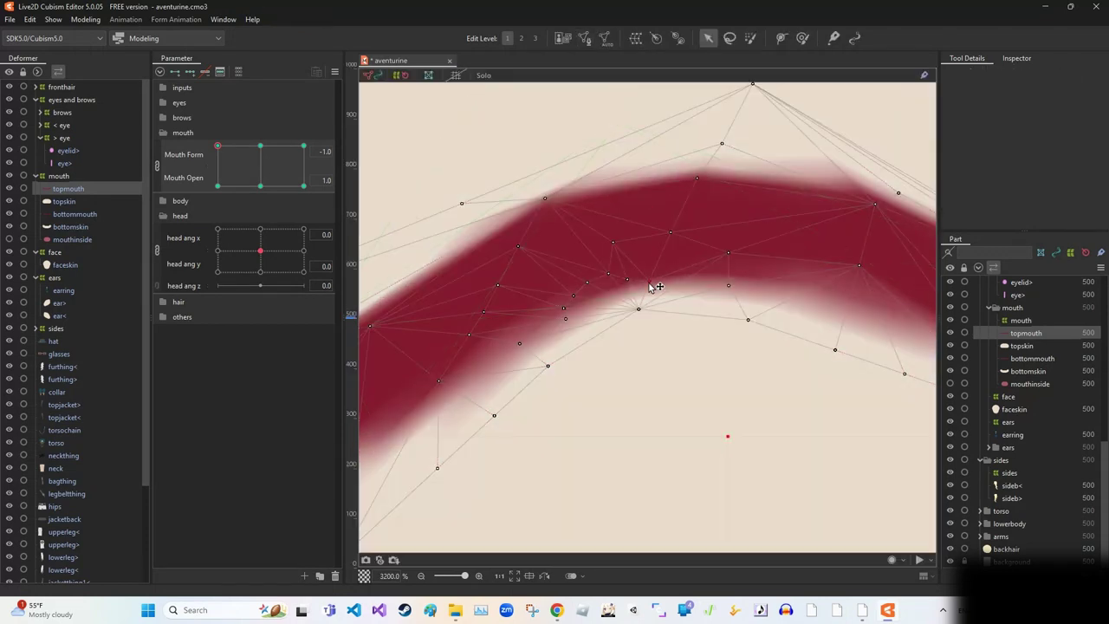
scroll(655, 285, "down", 4)
left_click(712, 411)
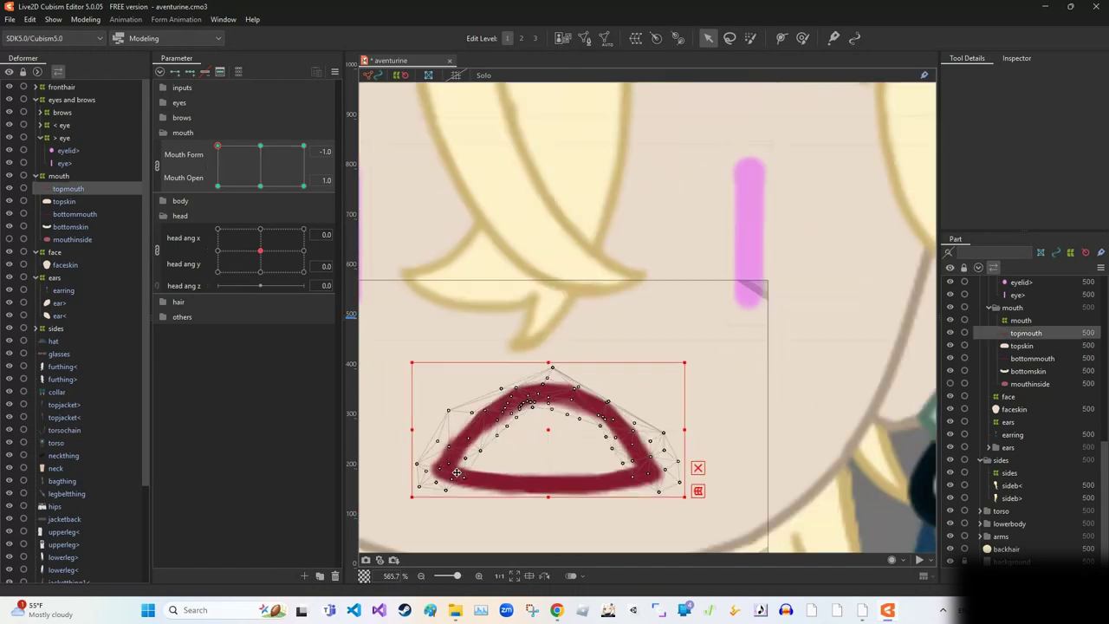
- Refine the topmouth mesh on the arc's right-hand side to even out its lower edge
scroll(597, 415, "up", 1)
scroll(743, 386, "up", 1)
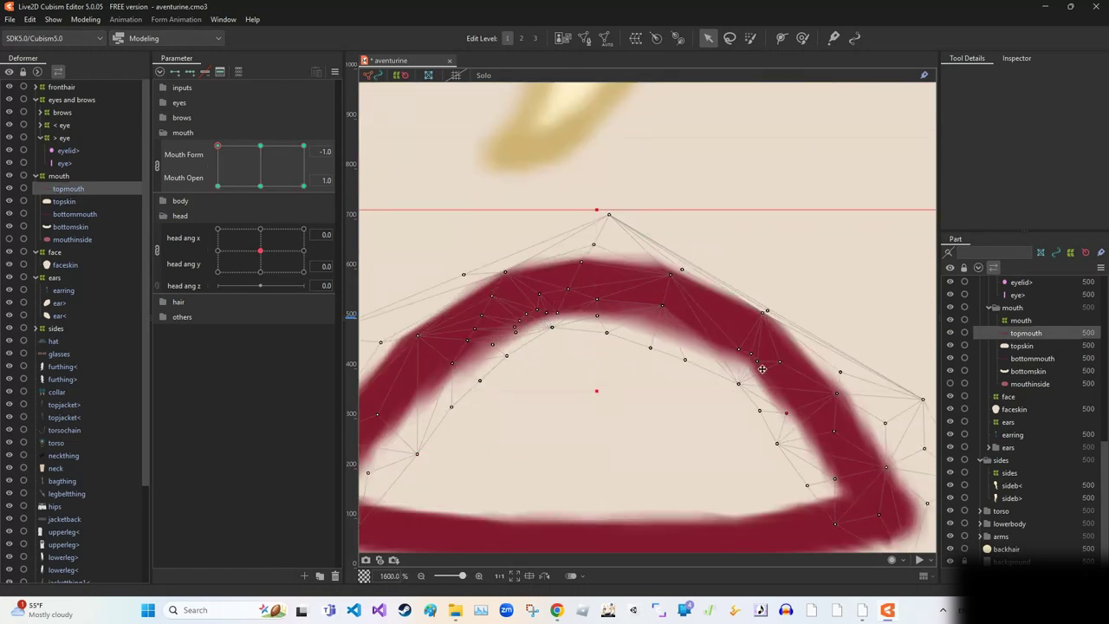
double_click(705, 347)
key("Return")
double_click(666, 317)
scroll(675, 333, "down", 8)
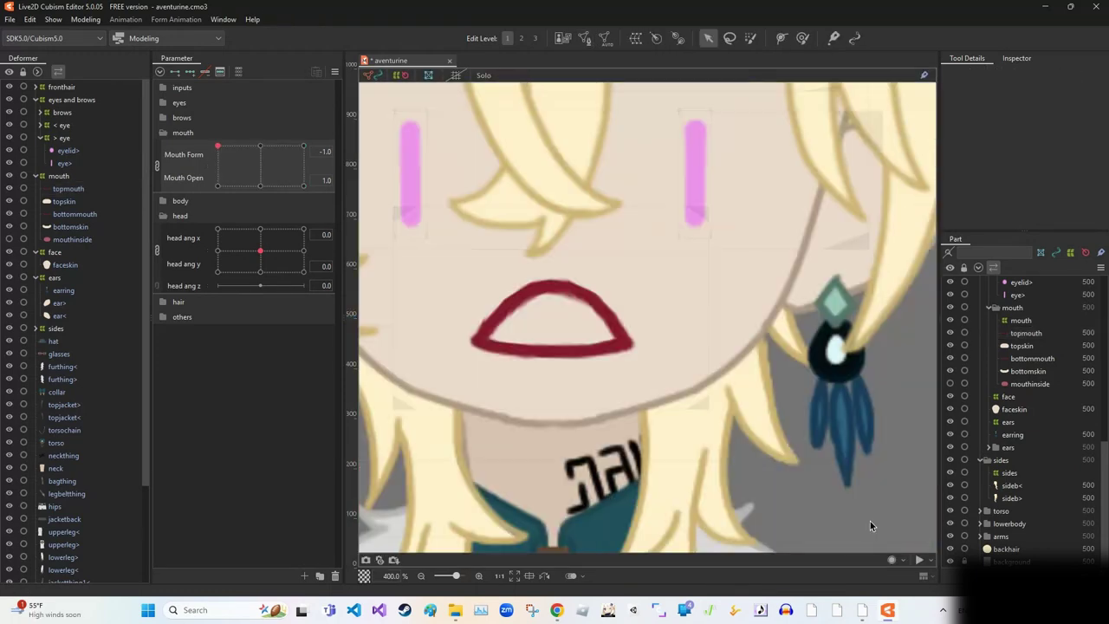
- Set Mouth Form to 1.0 and add mesh vertices around the lowest point of bottommouth to round its lower edge
left_click(869, 521)
left_click_drag(254, 144, 303, 146)
double_click(706, 331)
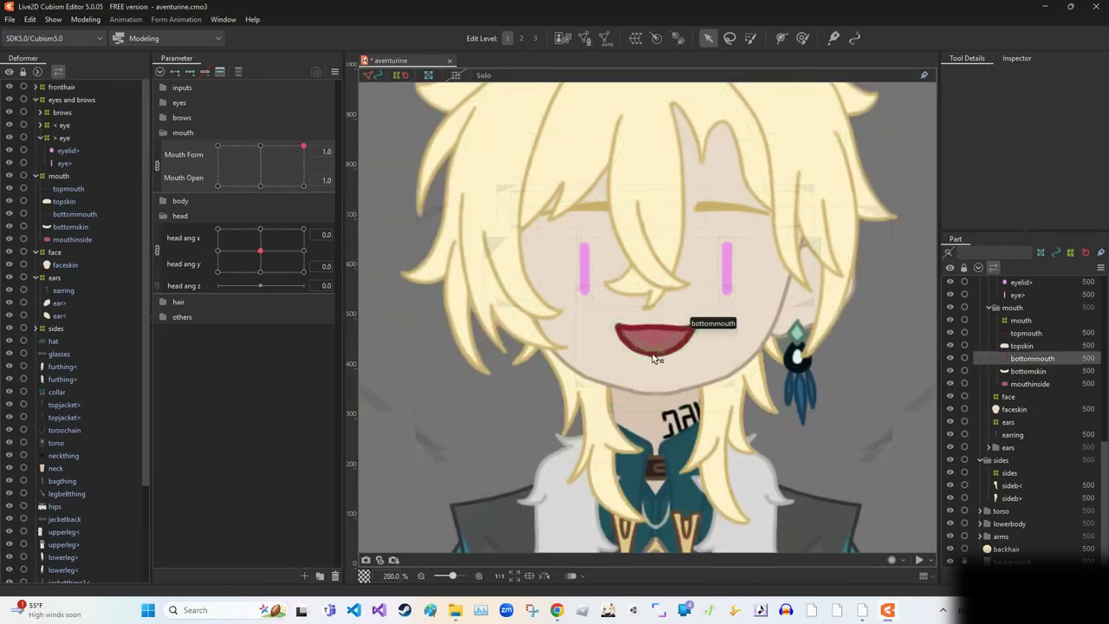
scroll(710, 332, "up", 8)
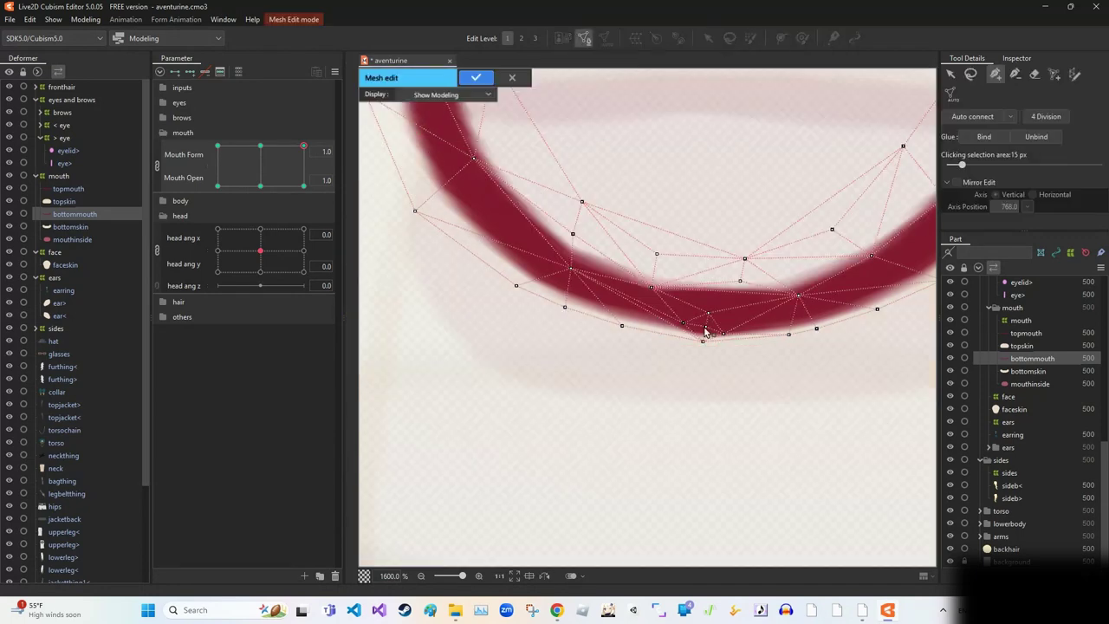
scroll(623, 329, "down", 10)
key("Return")
left_click(886, 396)
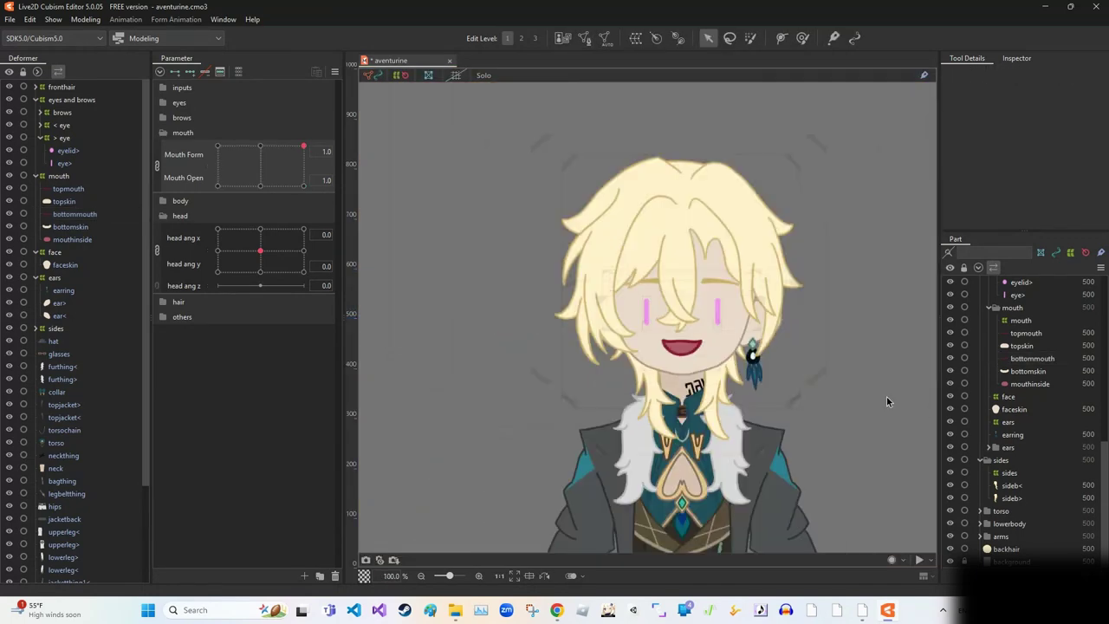
- Return Mouth Form to -1.0 and add mesh vertices along the topmouth arc's upper edge on both sides of the peak
left_click(668, 336)
scroll(667, 337, "up", 8)
double_click(732, 325)
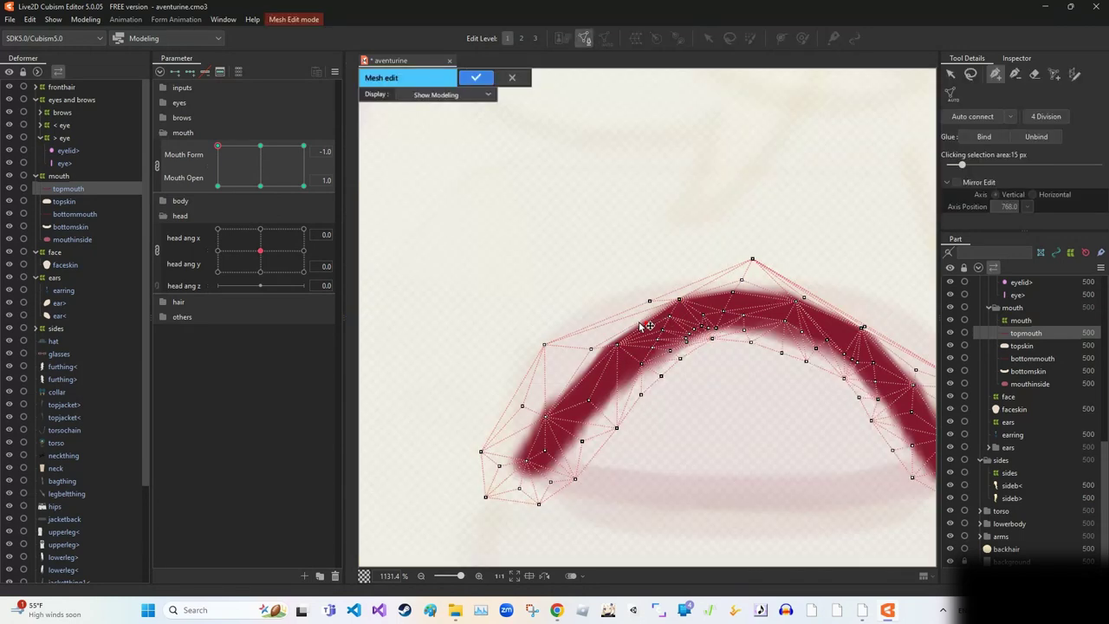
scroll(666, 345, "up", 3)
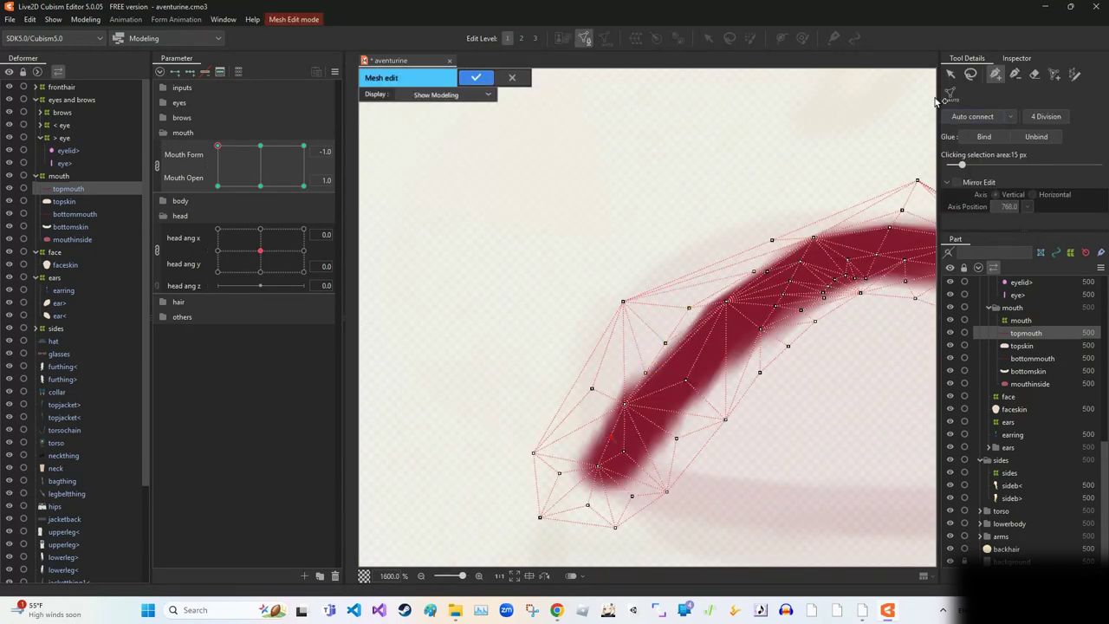
scroll(693, 240, "up", 3)
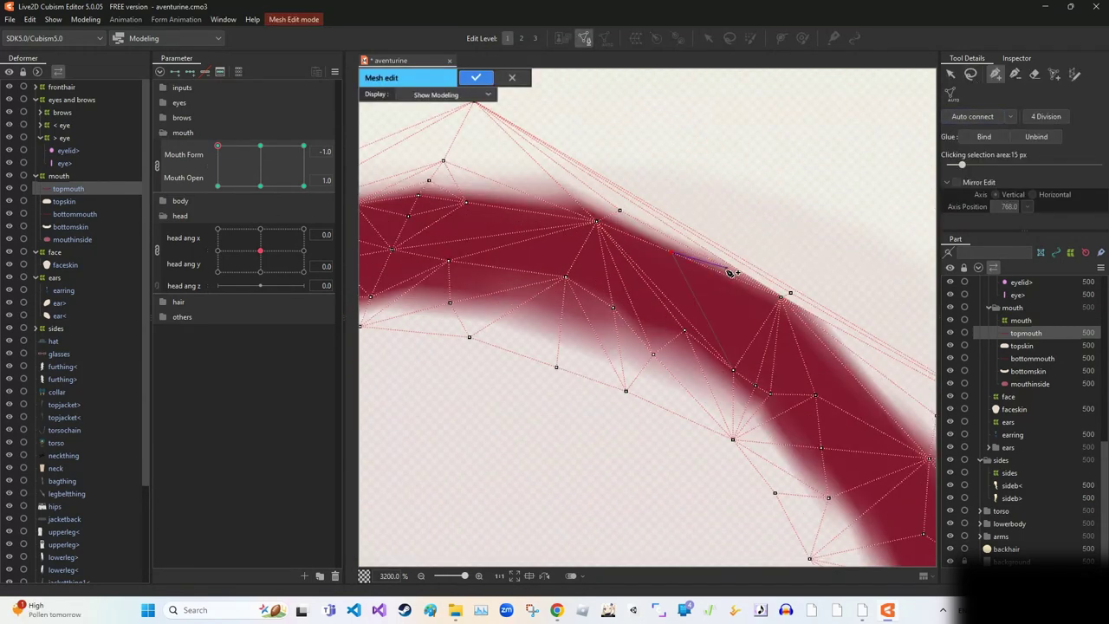
scroll(713, 235, "down", 1)
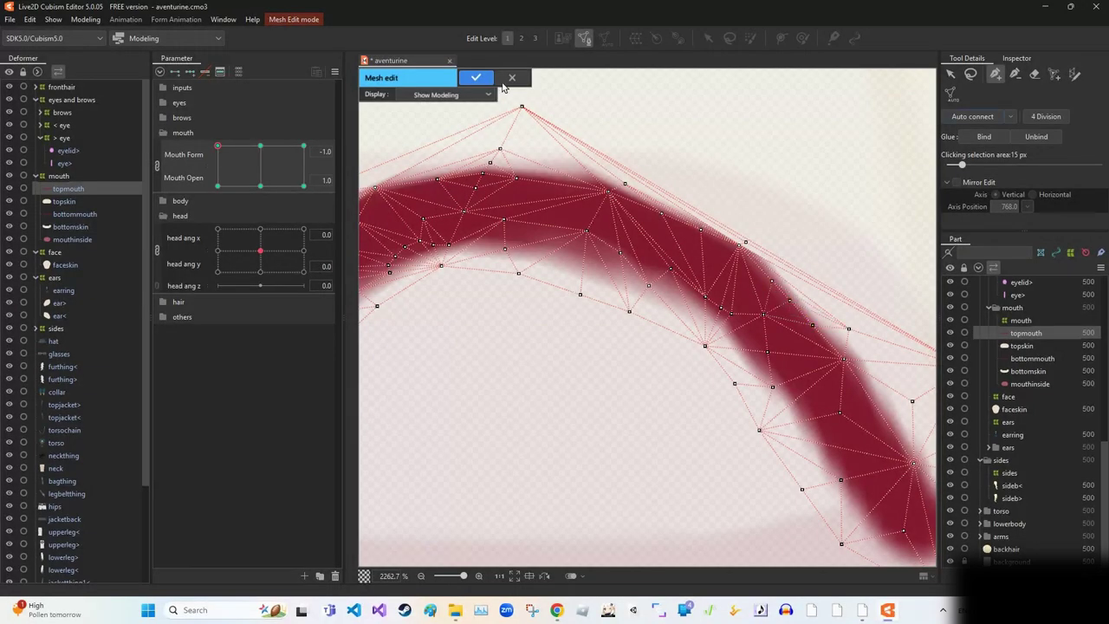
left_click(511, 78)
left_click(583, 38)
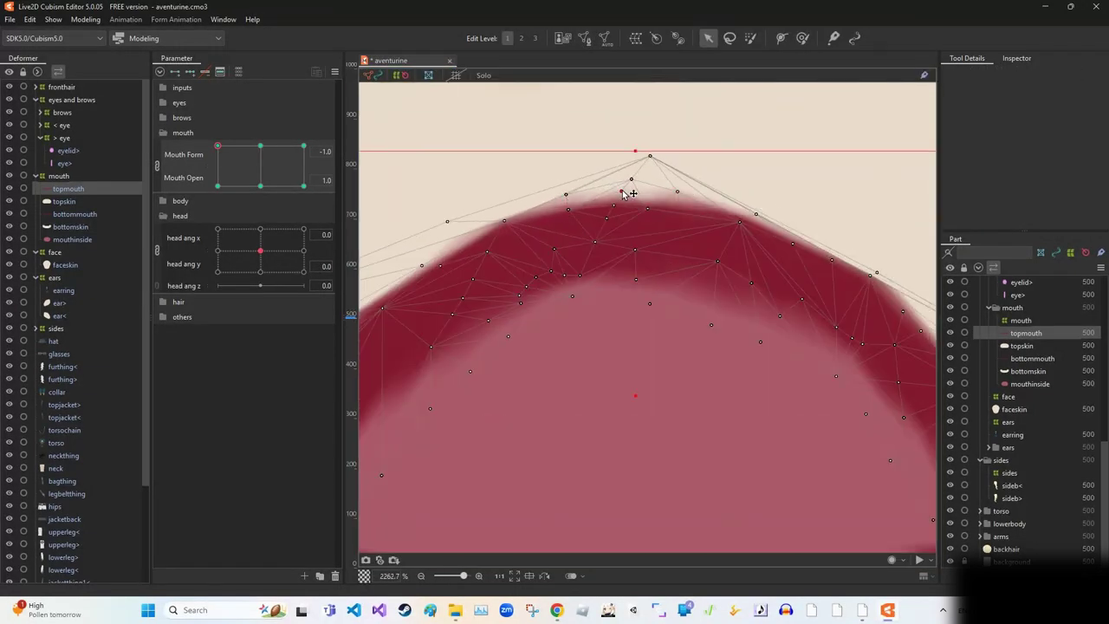
- Set Mouth Form to 0.3 and add mesh vertices above the topmouth's upper edge on both sides
scroll(743, 235, "up", 1)
left_click(585, 38)
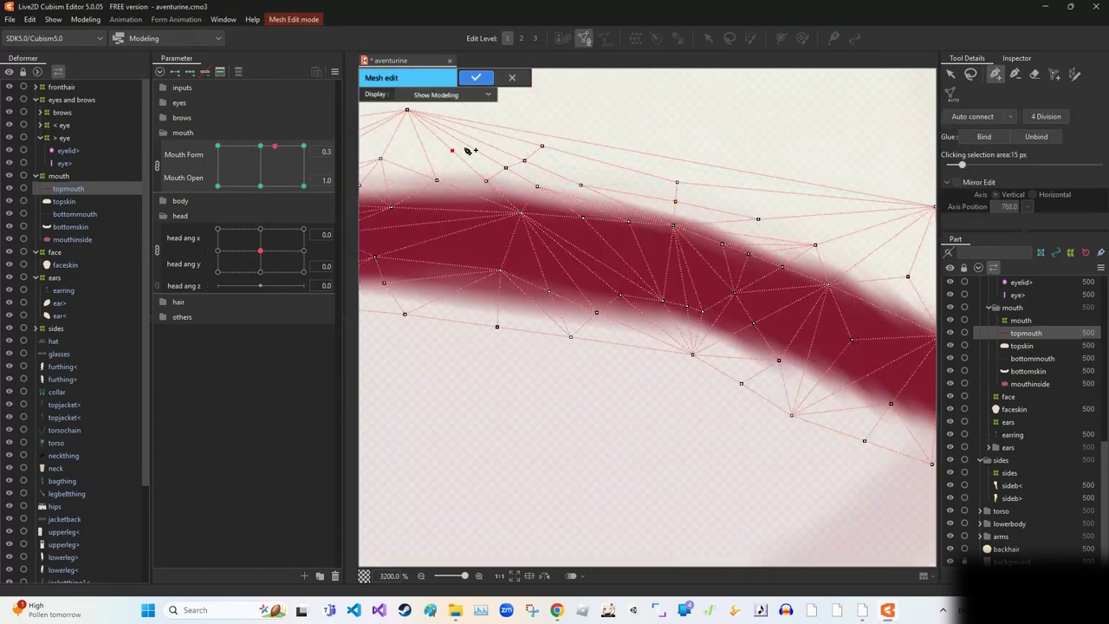
scroll(436, 158, "right", 1)
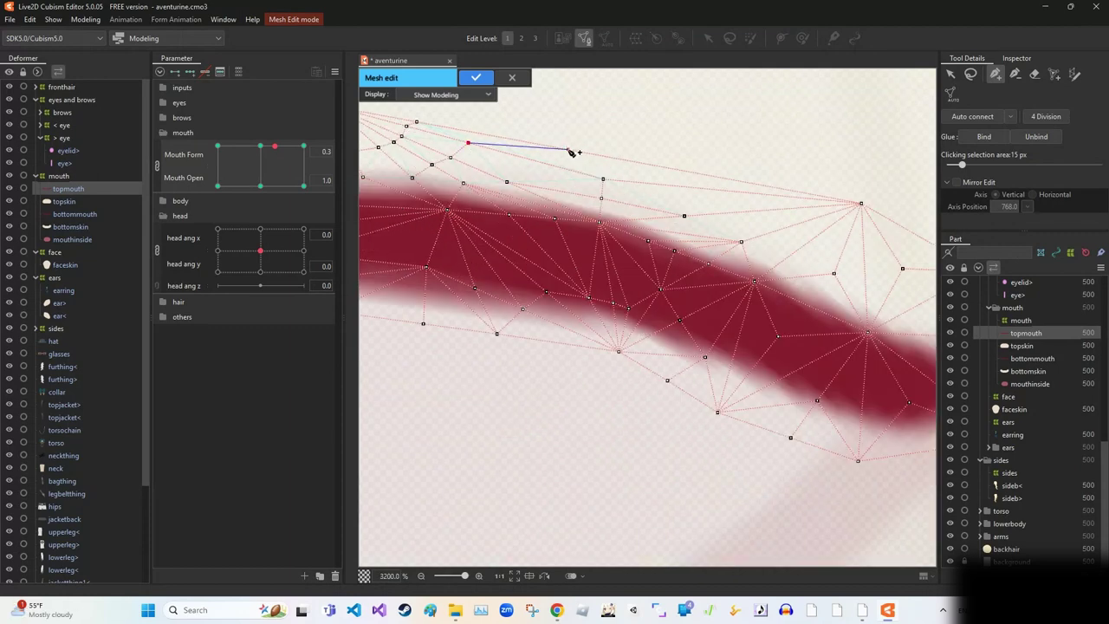
scroll(745, 158, "right", 1)
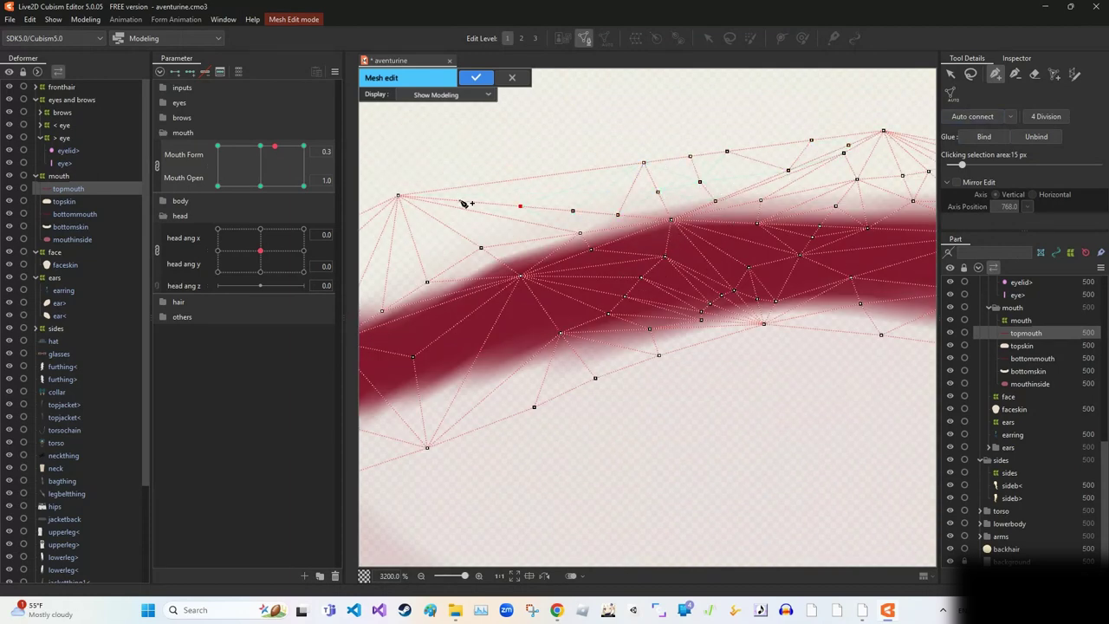
left_click(476, 78)
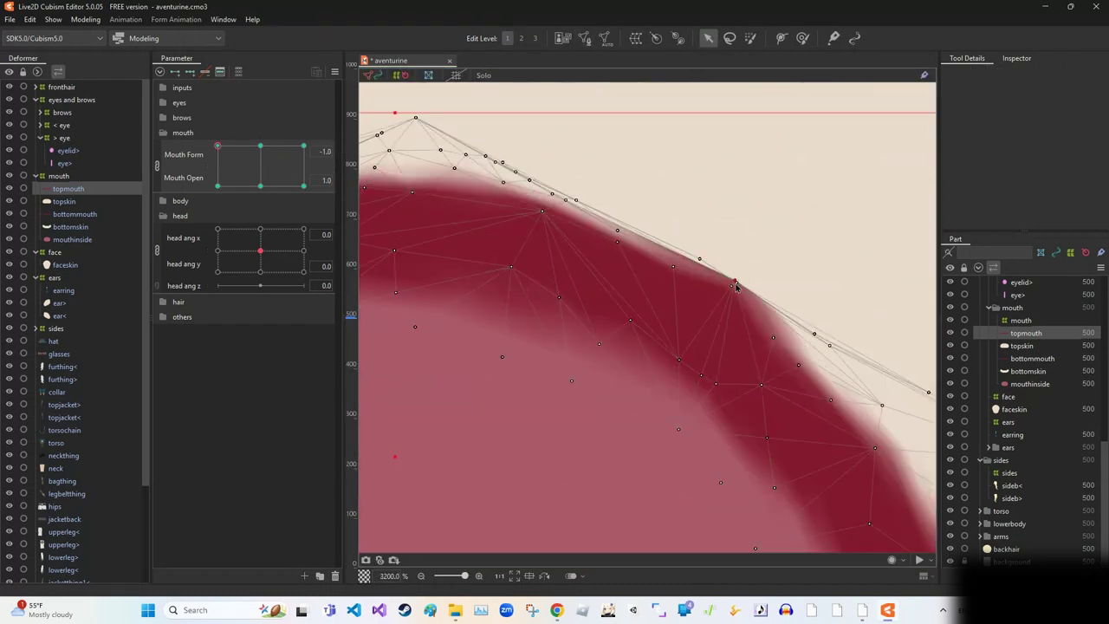
- Add topmouth vertices at the right-hand upper bend with Mouth Form at -0.3, and reshape that edge at Mouth Form -1.0
double_click(663, 206)
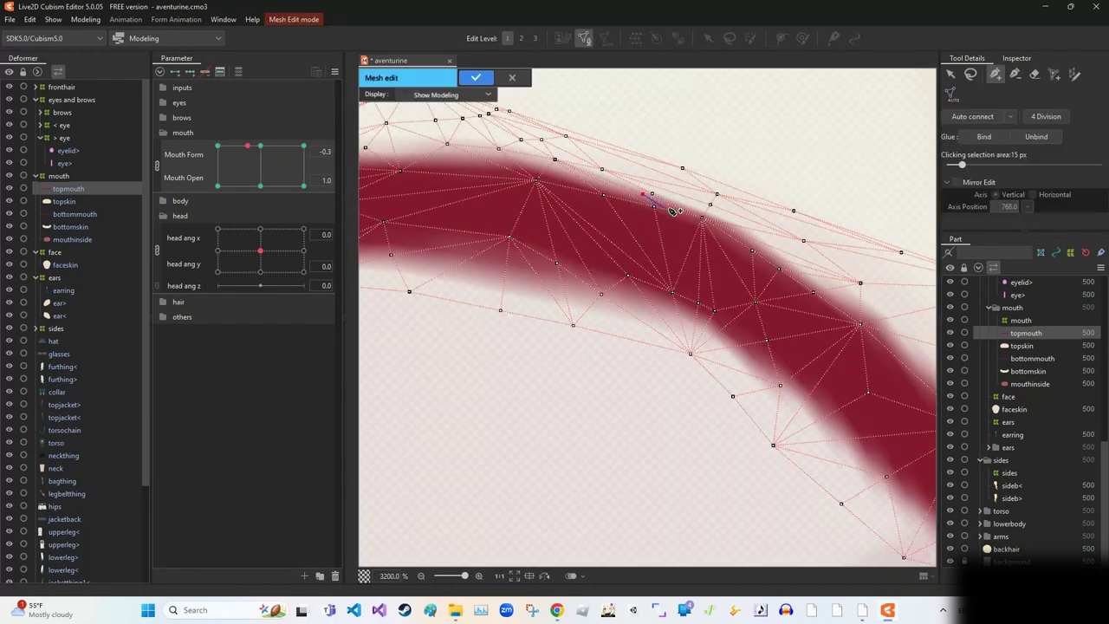
key("Return")
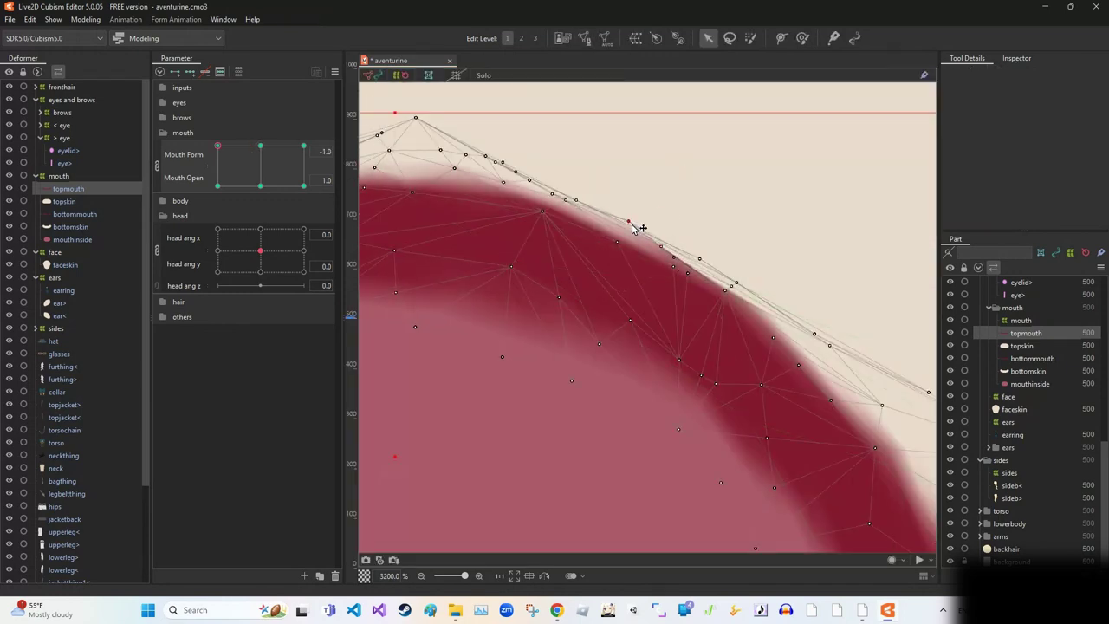
left_click_drag(614, 230, 669, 256)
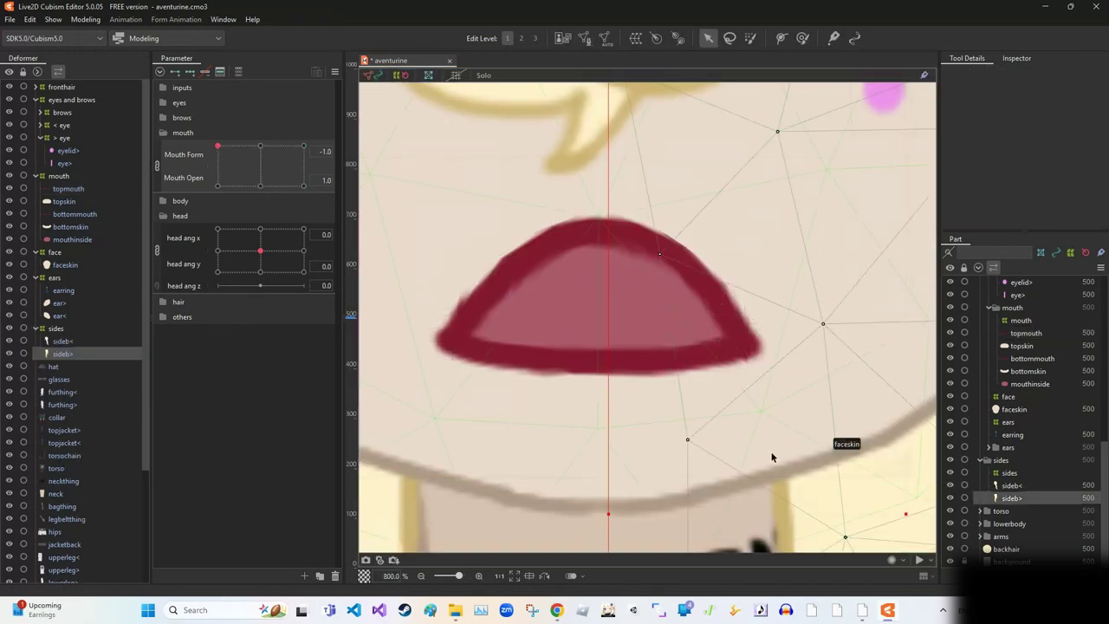
- Add mesh vertices outside the topmouth's right-hand slope and adjust the ones at its outer edge
scroll(760, 373, "up", 5)
double_click(770, 328)
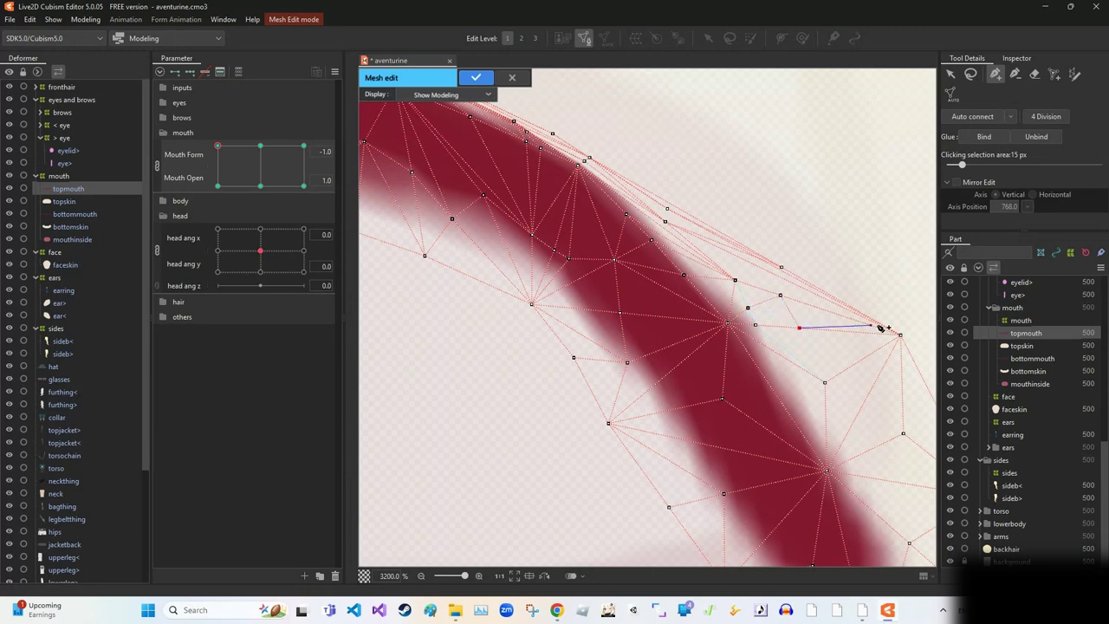
left_click(863, 358)
key("Return")
double_click(757, 325)
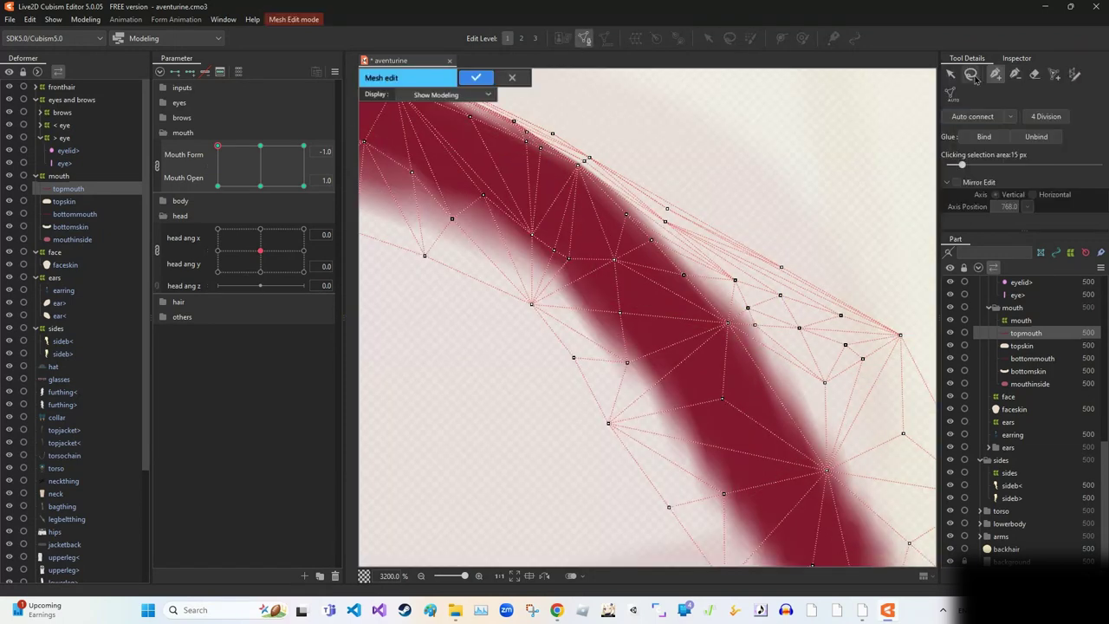
key("Return")
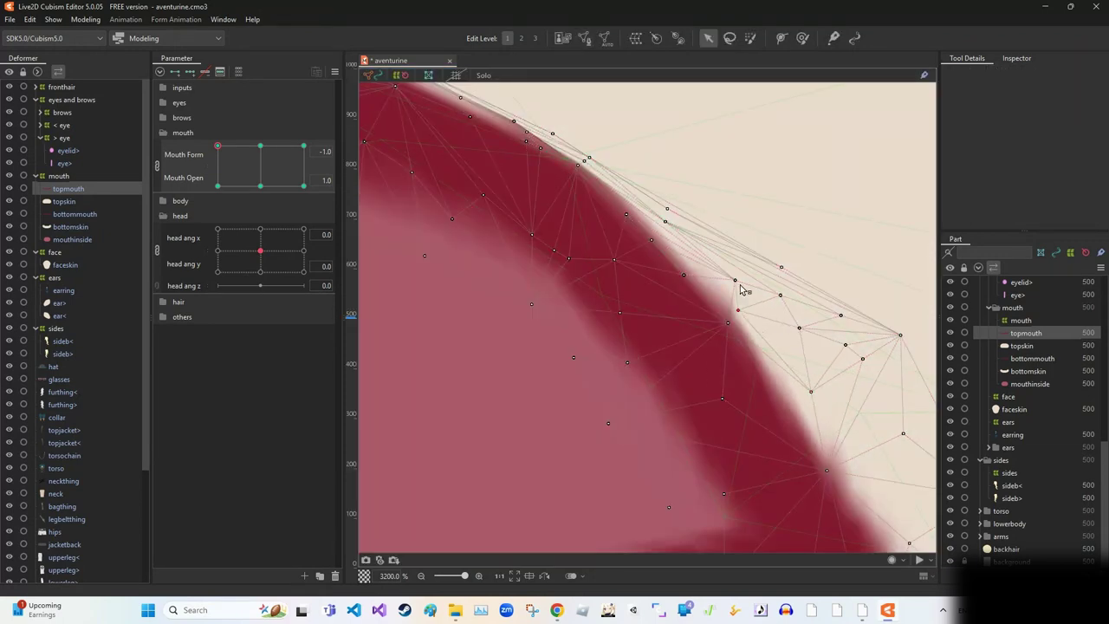
- Add mesh vertices around the topmouth's right-hand mouth corner and move them to smooth the outer edge
double_click(823, 400)
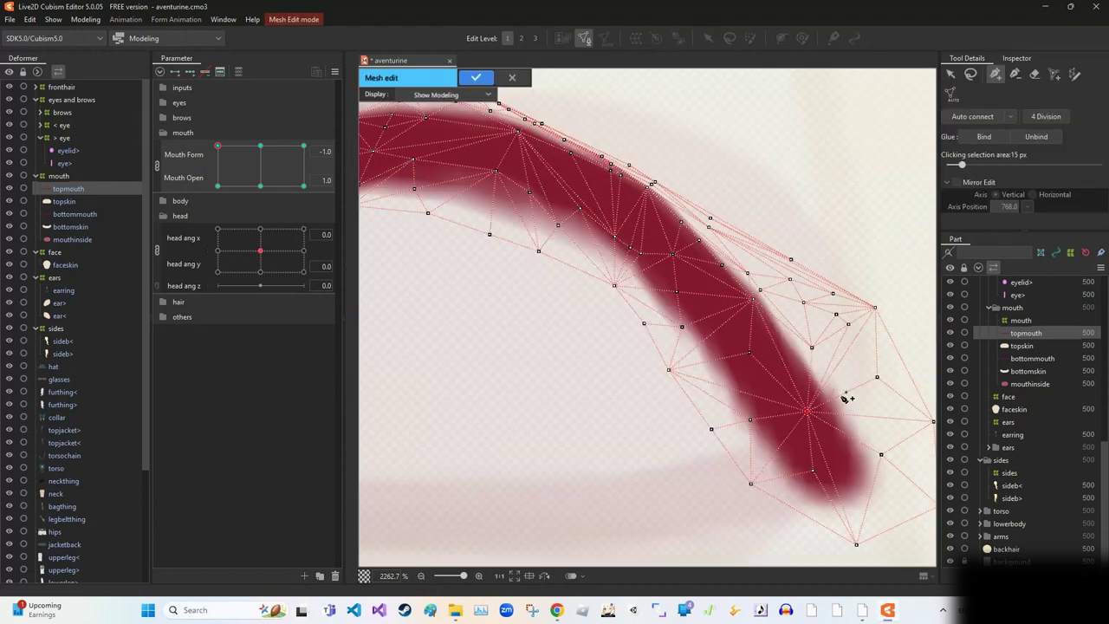
scroll(818, 382, "up", 1)
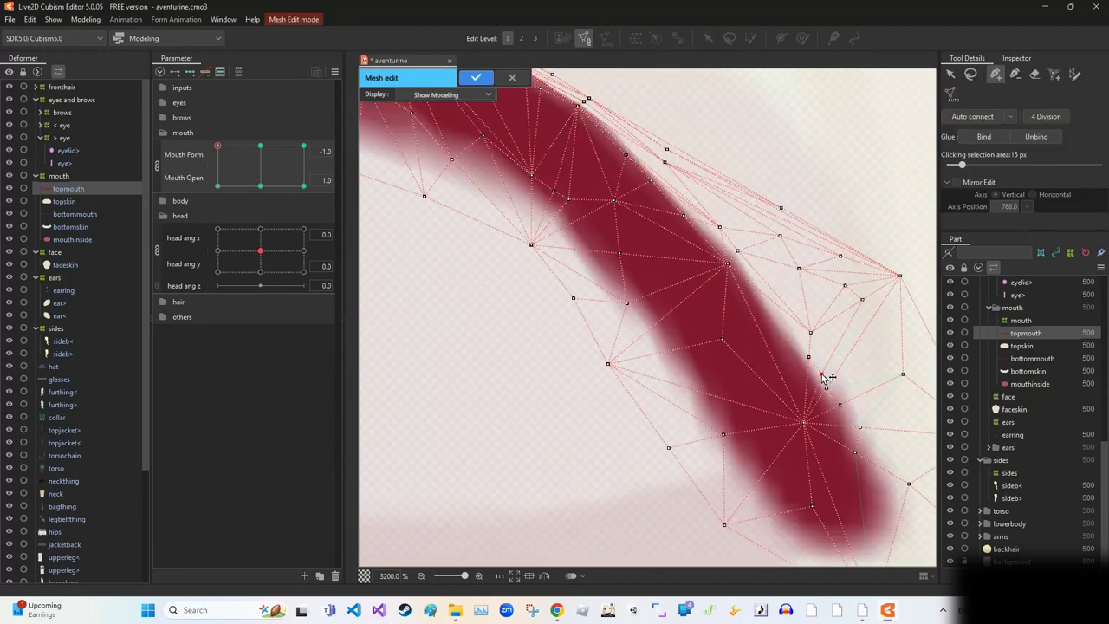
key("Return")
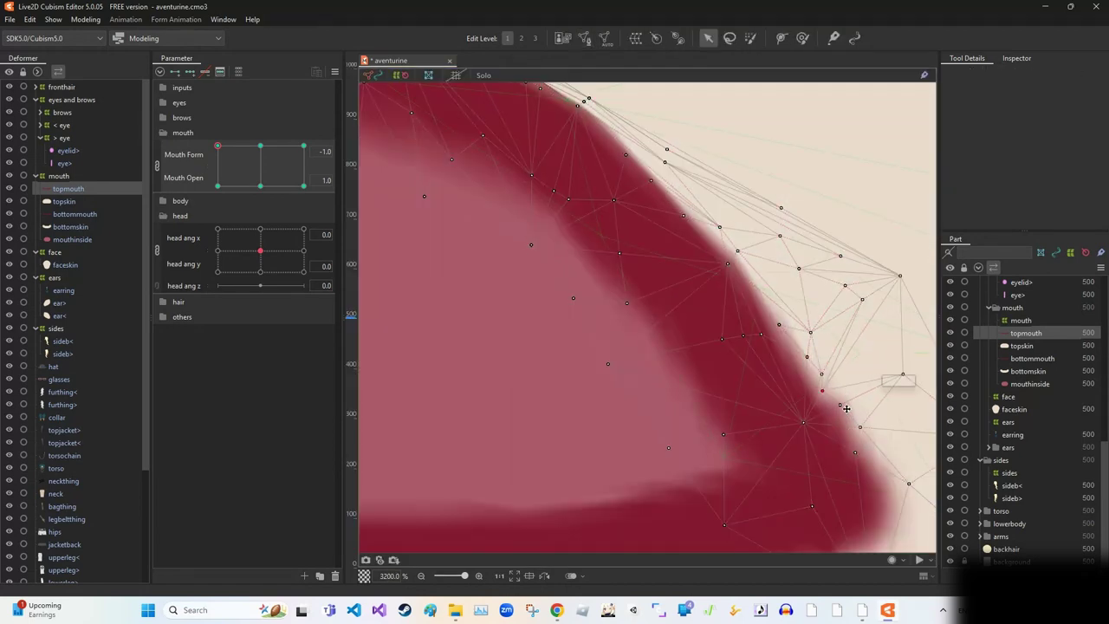
left_click_drag(840, 405, 833, 417)
scroll(823, 379, "down", 2)
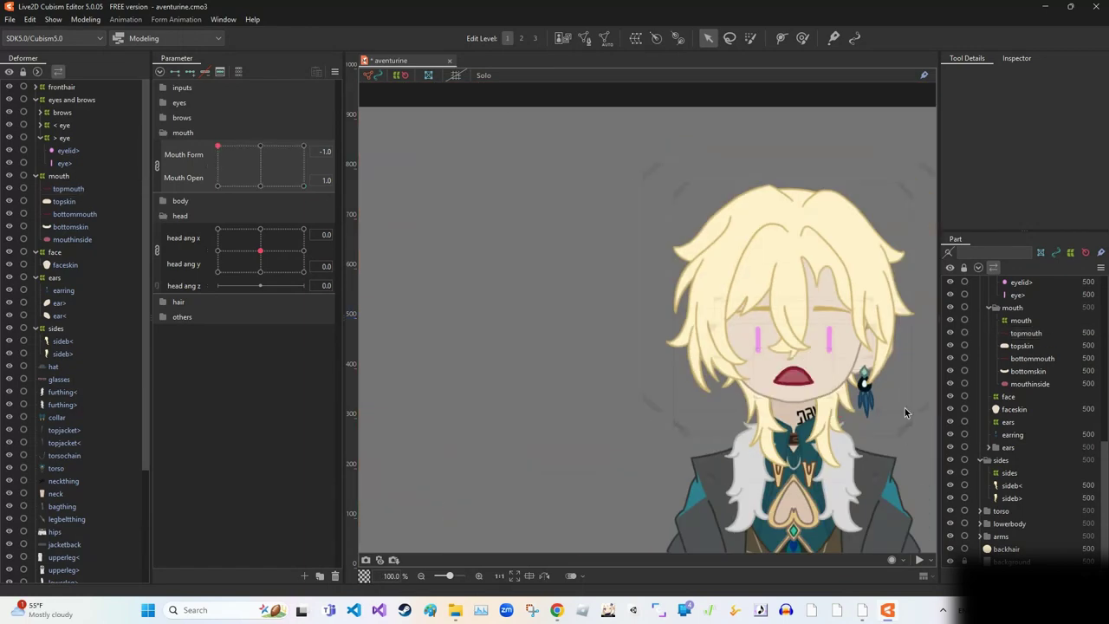
- Add mesh vertices along the outer edge of the topmouth near the left-hand mouth corner
left_click(585, 39)
left_click(528, 354)
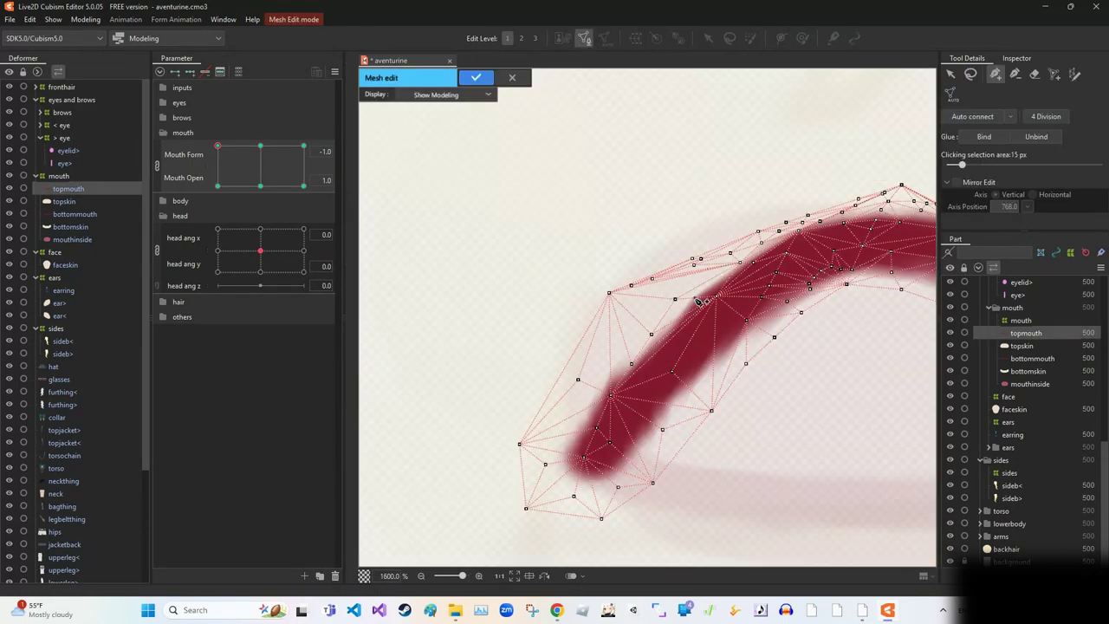
key("Return")
left_click(585, 39)
left_click(589, 384)
left_click(581, 409)
key("Return")
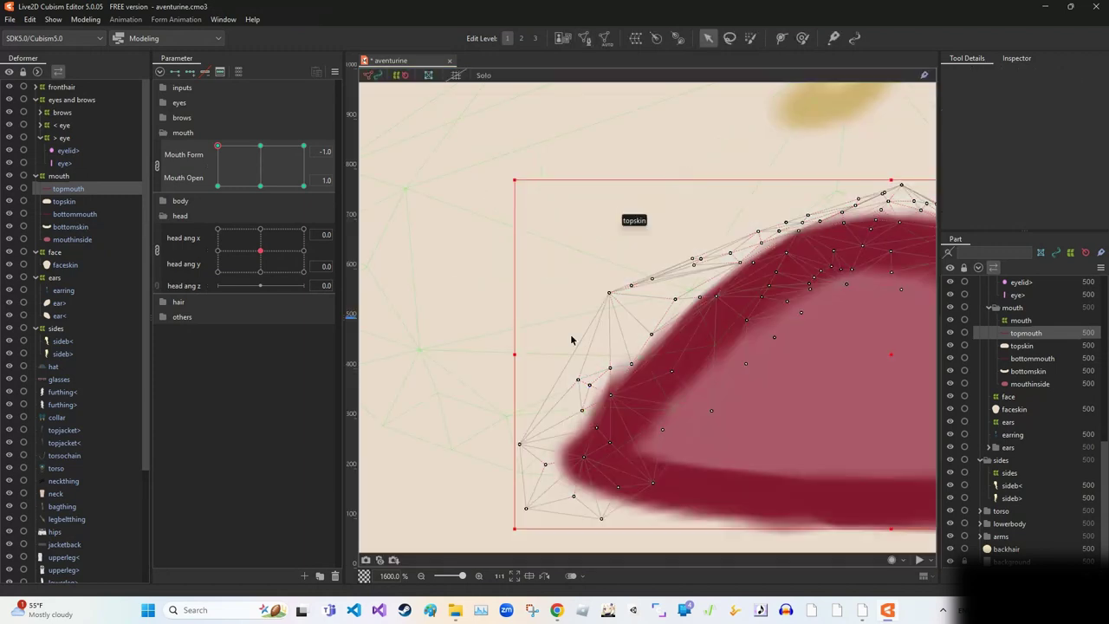
scroll(851, 495, "down", 5)
scroll(795, 436, "up", 5)
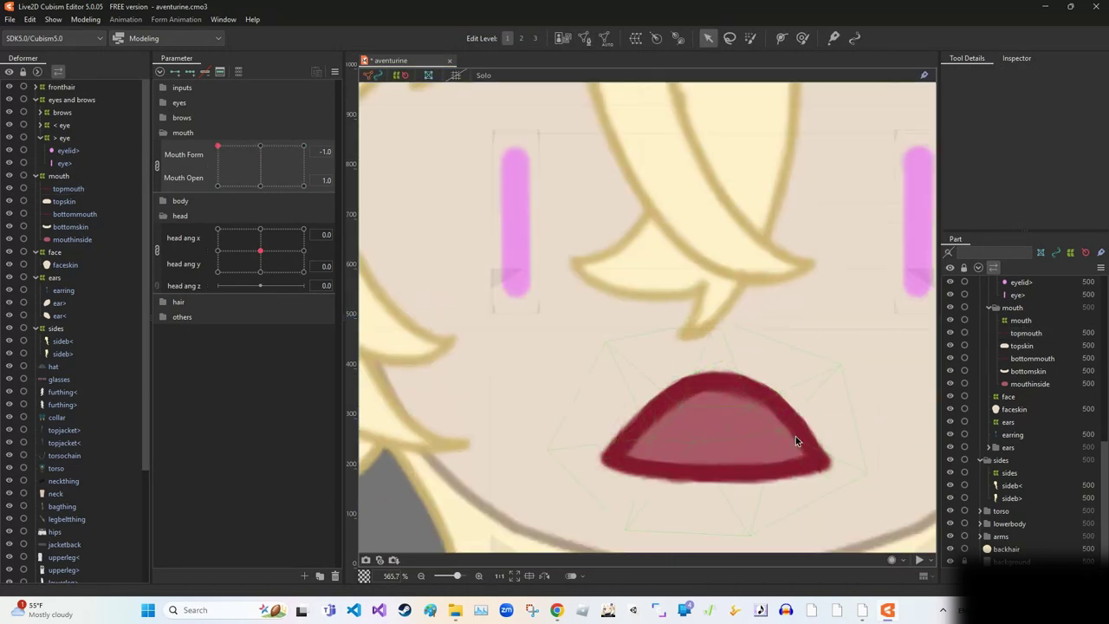
- Smooth the topmouth arc's right-hand side with the deform brush, reducing the brush size to 12.3 px
key("b")
left_click_drag(693, 260, 639, 321)
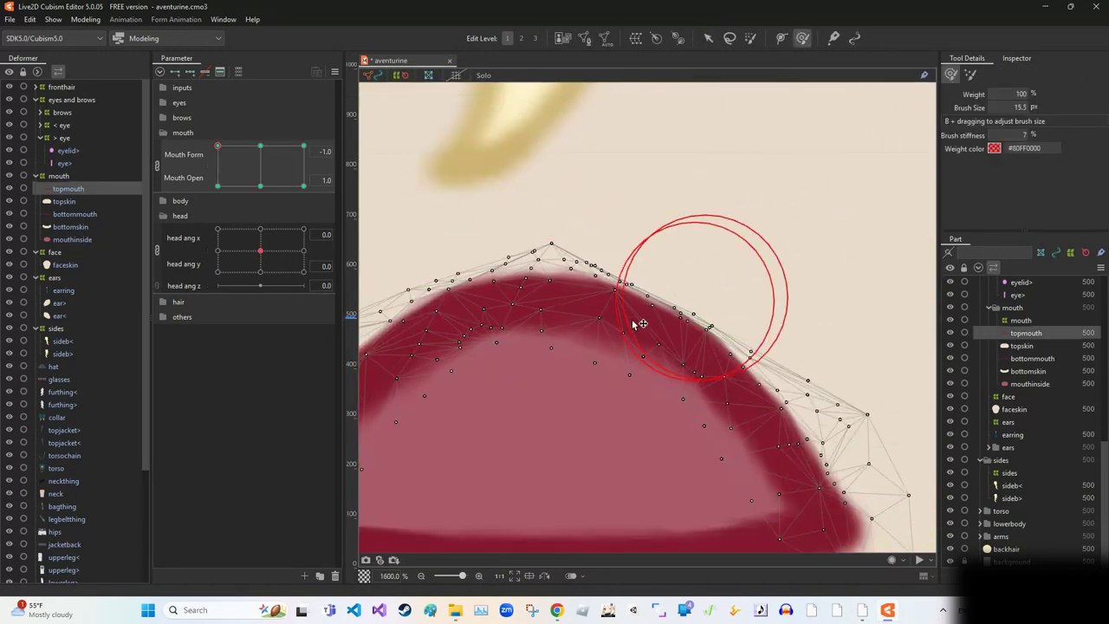
left_click_drag(801, 407, 817, 426)
scroll(732, 355, "down", 5)
key("v")
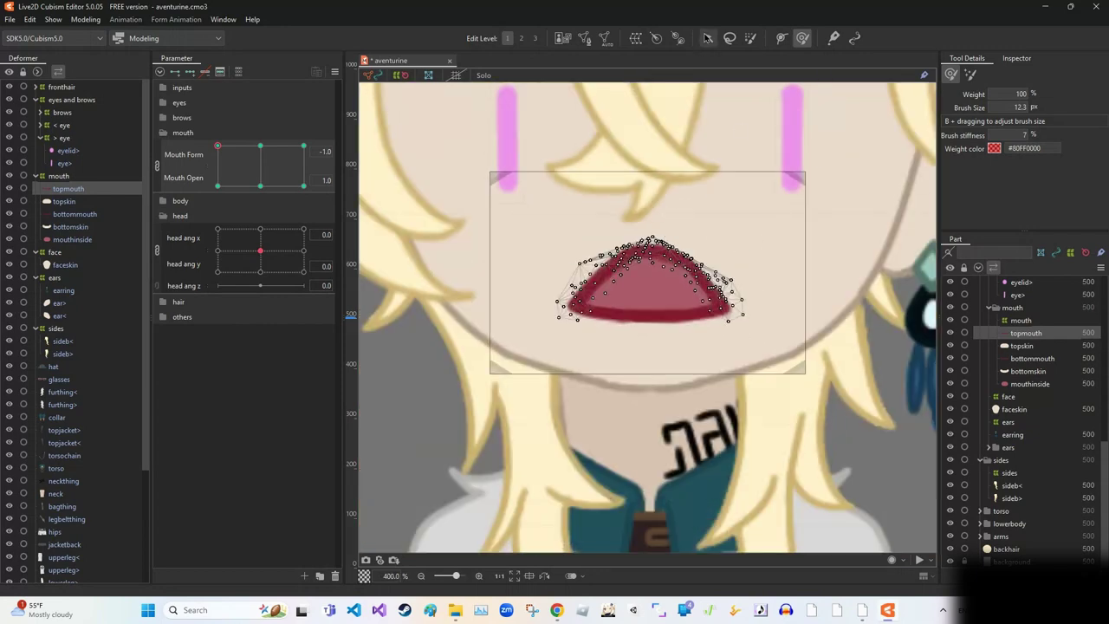
- Set Mouth Form to 1.0, adjust the bottommouth mesh at its lowest point, and set Mouth Open to 0.0
left_click_drag(217, 145, 329, 137)
scroll(704, 412, "up", 5)
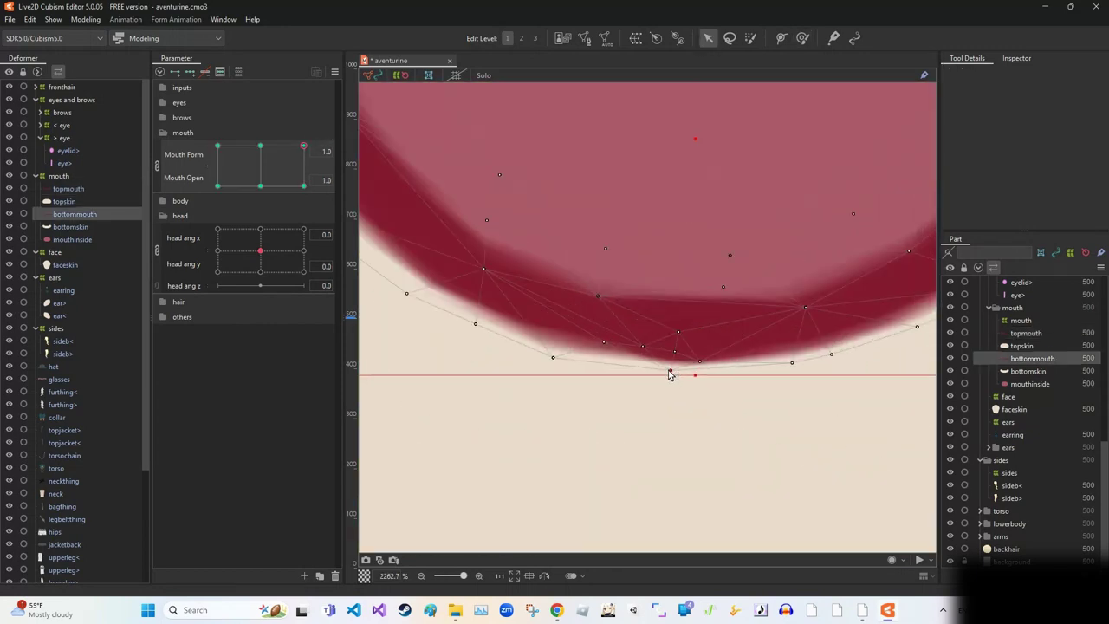
scroll(742, 394, "down", 4)
scroll(741, 394, "up", 3)
scroll(663, 349, "down", 2)
scroll(663, 349, "down", 3)
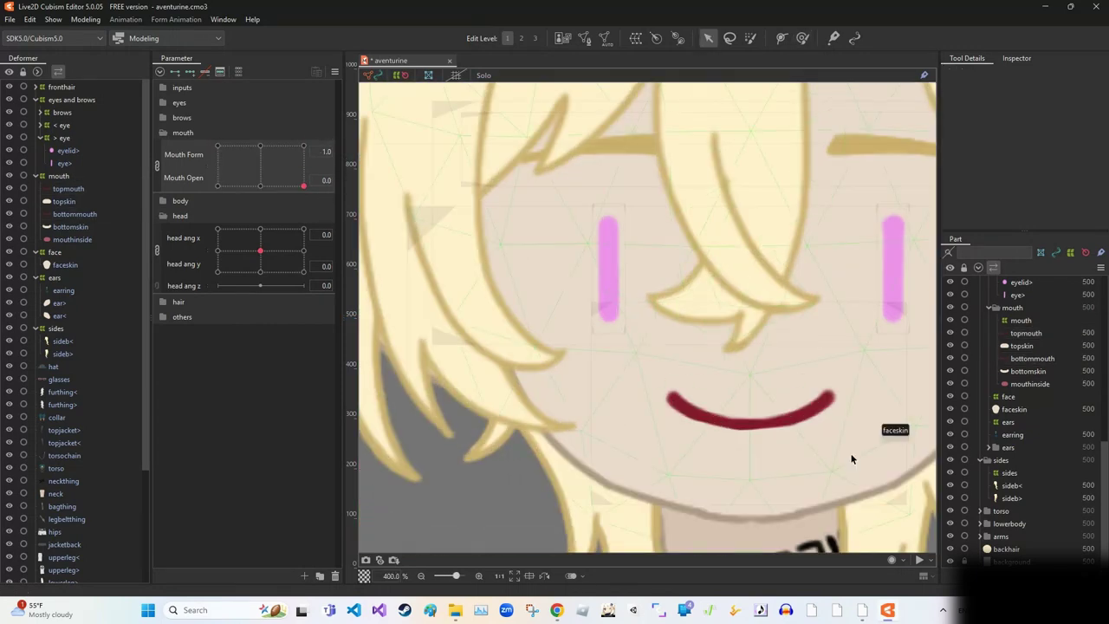
- Smooth the topmouth mesh along the smile's curve with the deform brush at Mouth Form 1.0 and Mouth Open 0.0
scroll(618, 423, "up", 6)
left_click(802, 38)
scroll(585, 422, "down", 4)
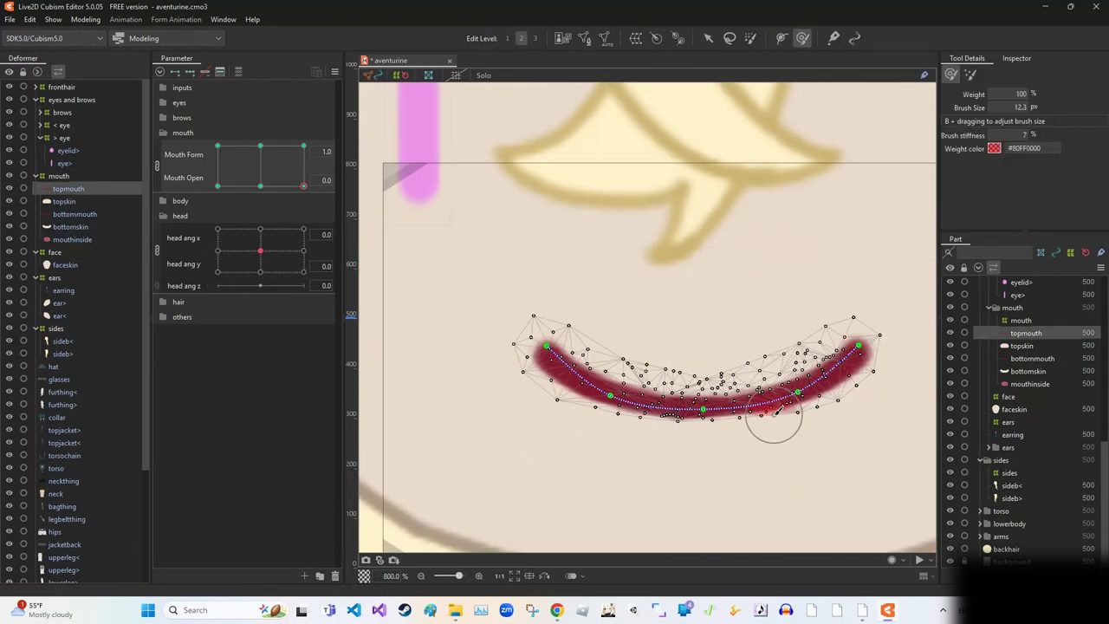
key("v")
- Set Mouth Form to -1.0 and smooth the topmouth mesh along the closed frown with the deform brush
scroll(666, 226, "down", 2)
left_click_drag(303, 186, 218, 185)
left_click(617, 383)
scroll(617, 383, "up", 3)
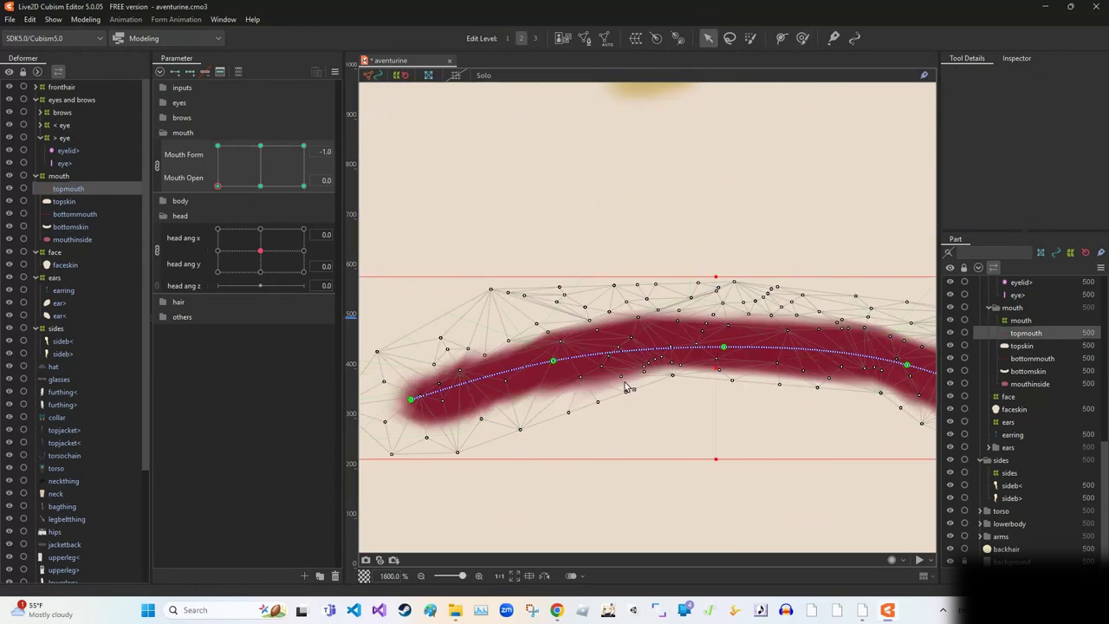
left_click(802, 37)
scroll(830, 404, "down", 3)
scroll(830, 404, "up", 1)
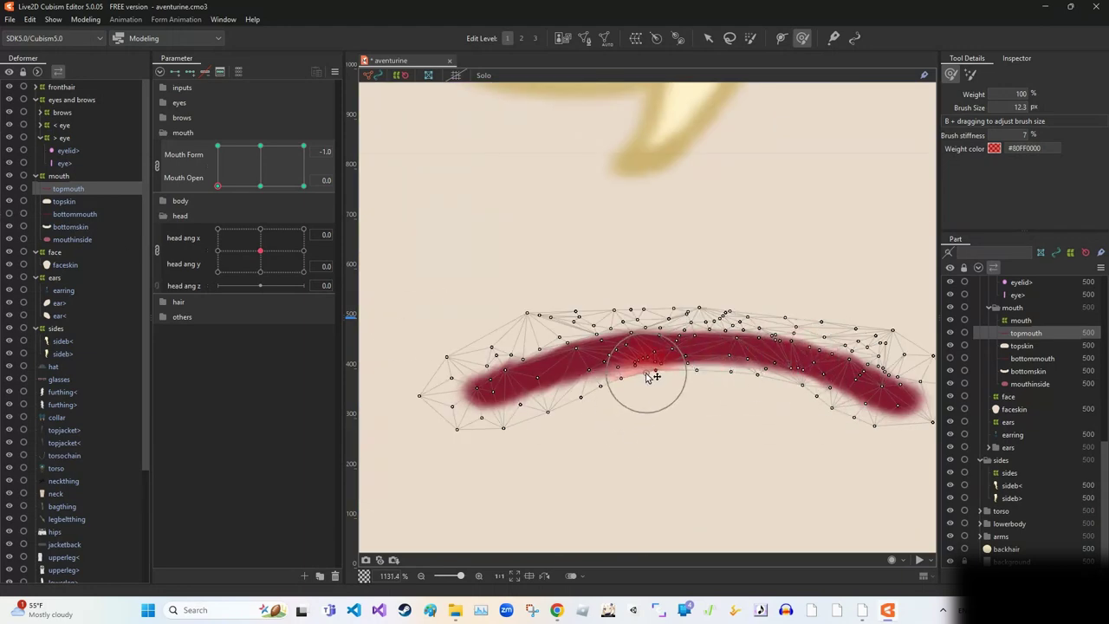
scroll(520, 454, "down", 3)
- Show the bottommouth again and smooth its mesh along the closed frown with the deform brush
left_click(521, 454)
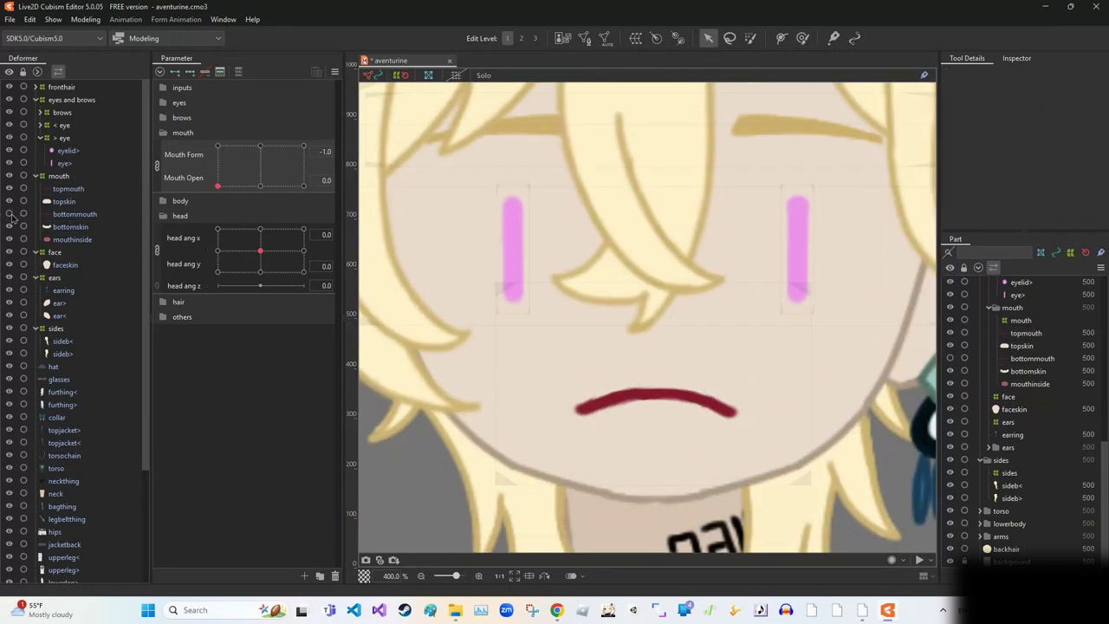
scroll(465, 367, "up", 3)
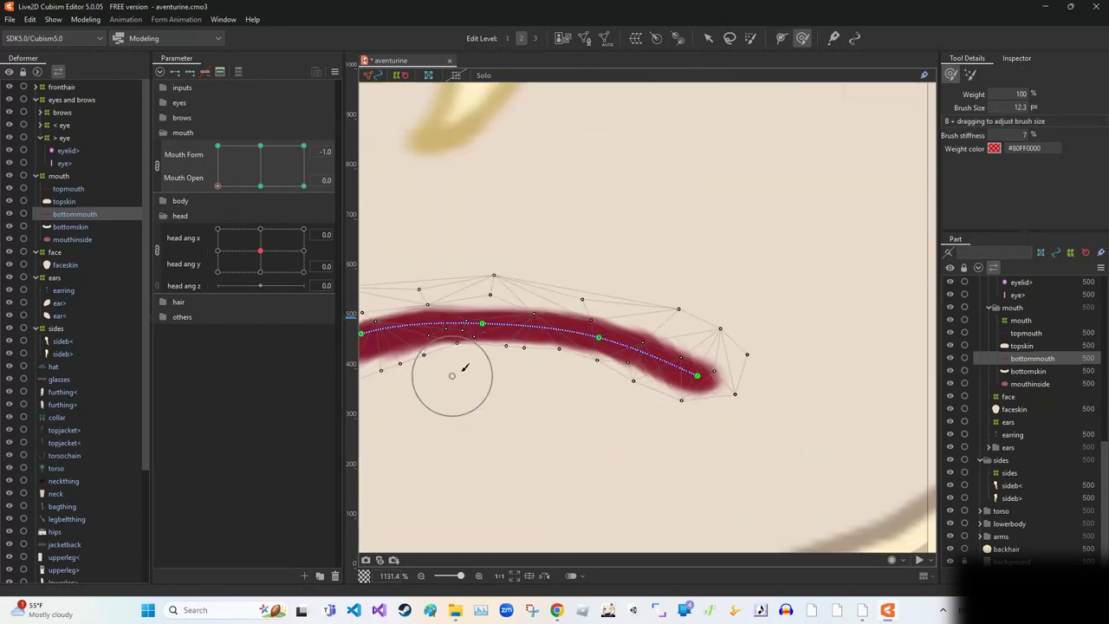
scroll(638, 335, "down", 2)
left_click_drag(238, 189, 303, 185)
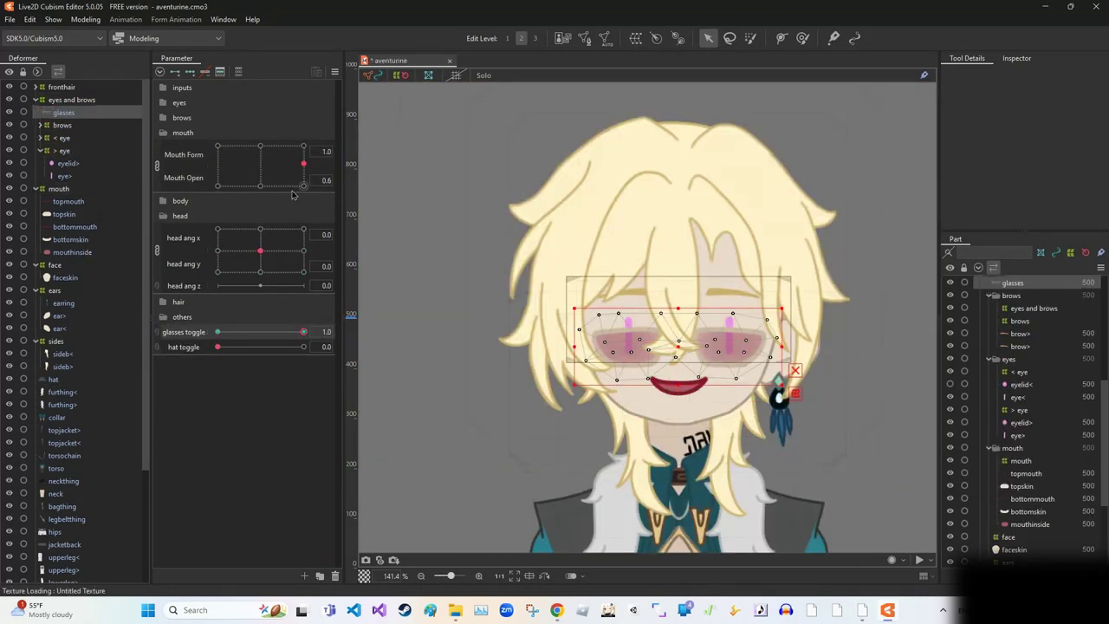
left_click_drag(260, 250, 180, 187)
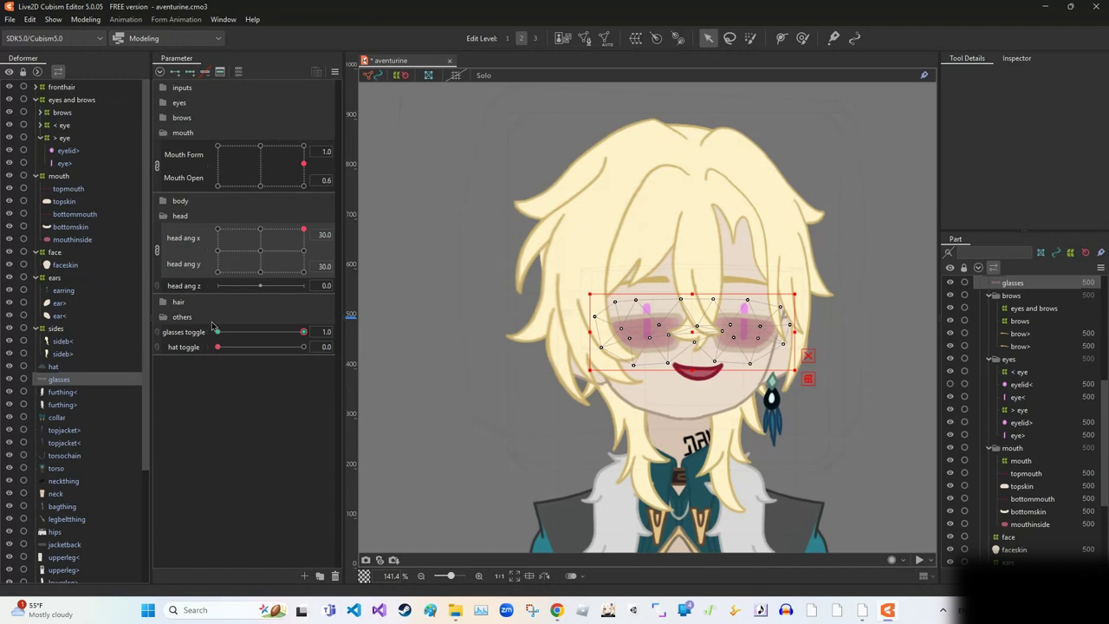
left_click(635, 38)
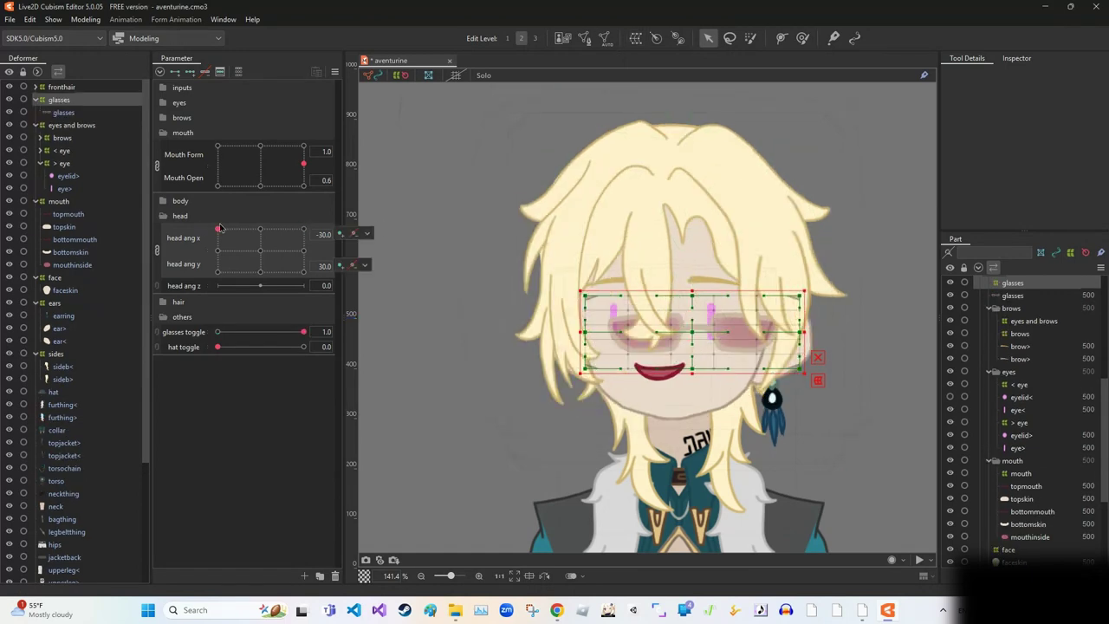
- Reset all parameters to default values and create a warp deformer named glasses as parent of the glasses mesh
left_click(367, 75)
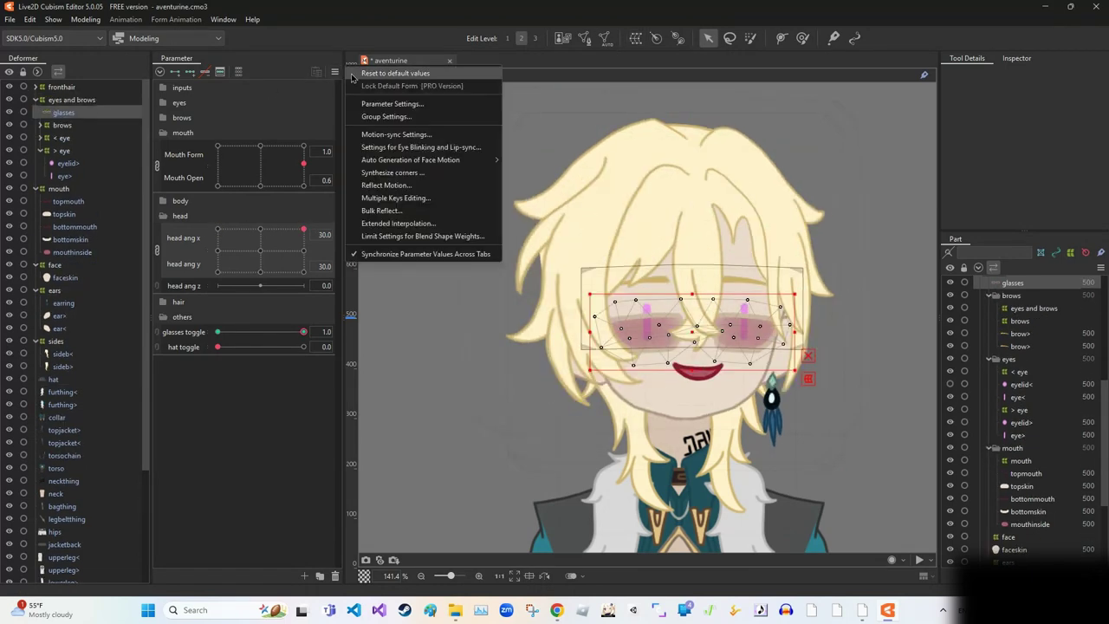
left_click(398, 77)
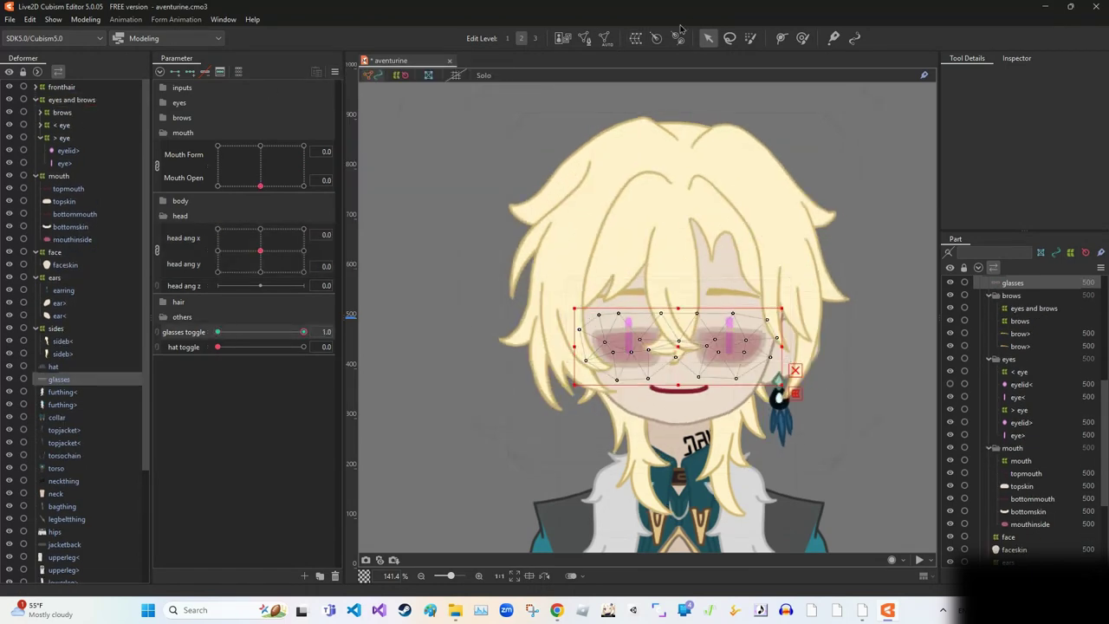
left_click(635, 38)
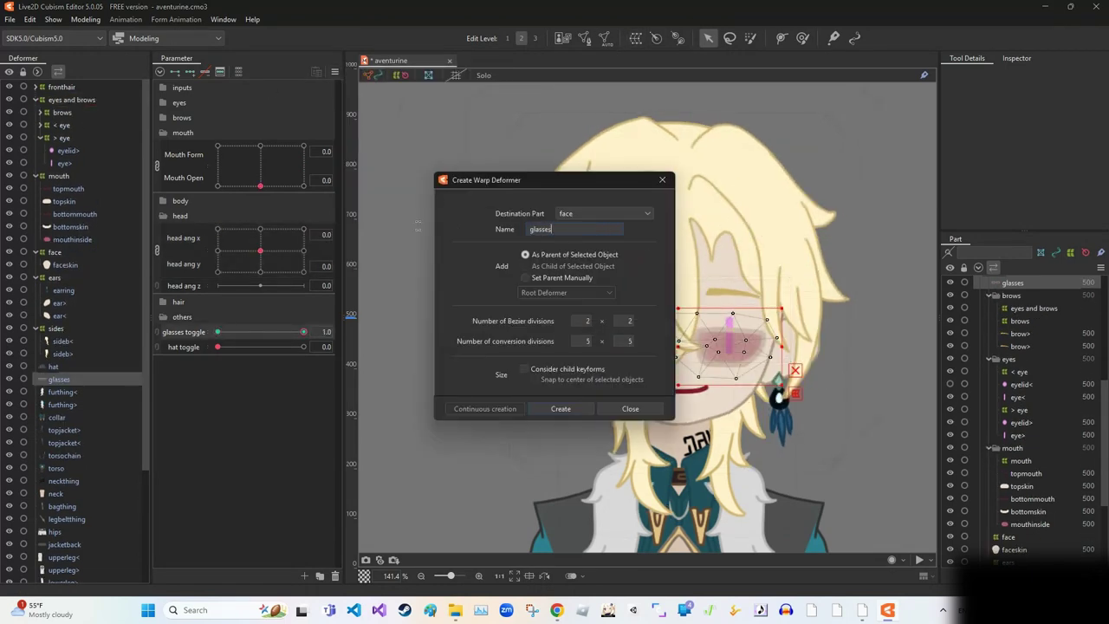
type("glasses")
key("Return")
- Add three keys on head ang x for the glasses deformer and shift the glasses sideways with the face at 30.0 and -30.0
scroll(650, 329, "up", 3)
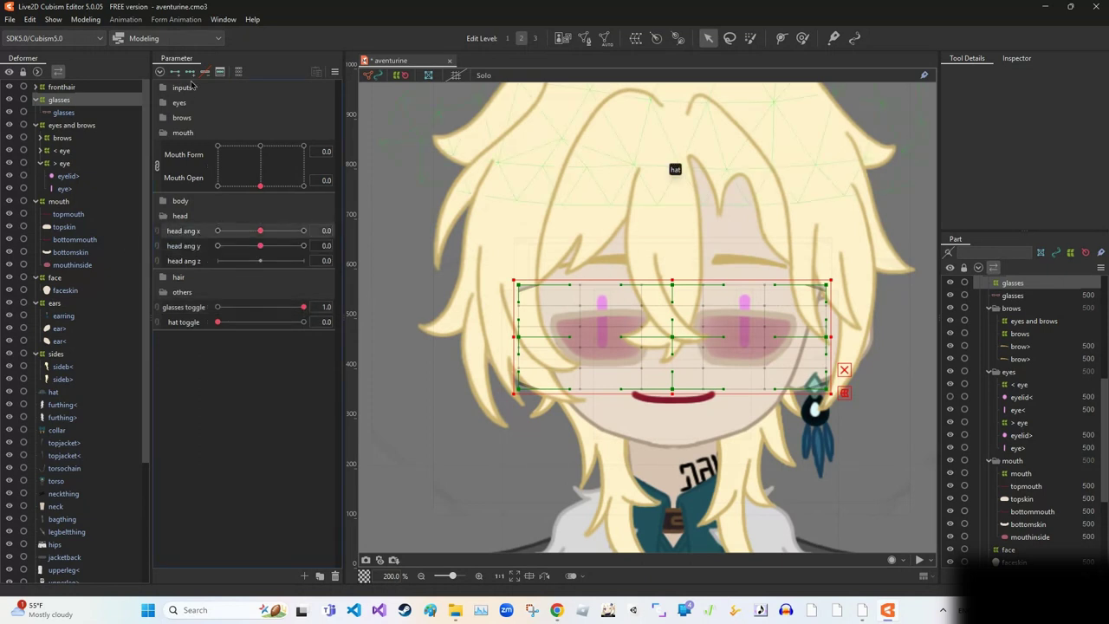
mouse_move(260, 230)
left_mouse_down()
mouse_move(236, 231)
mouse_move(260, 234)
left_mouse_up()
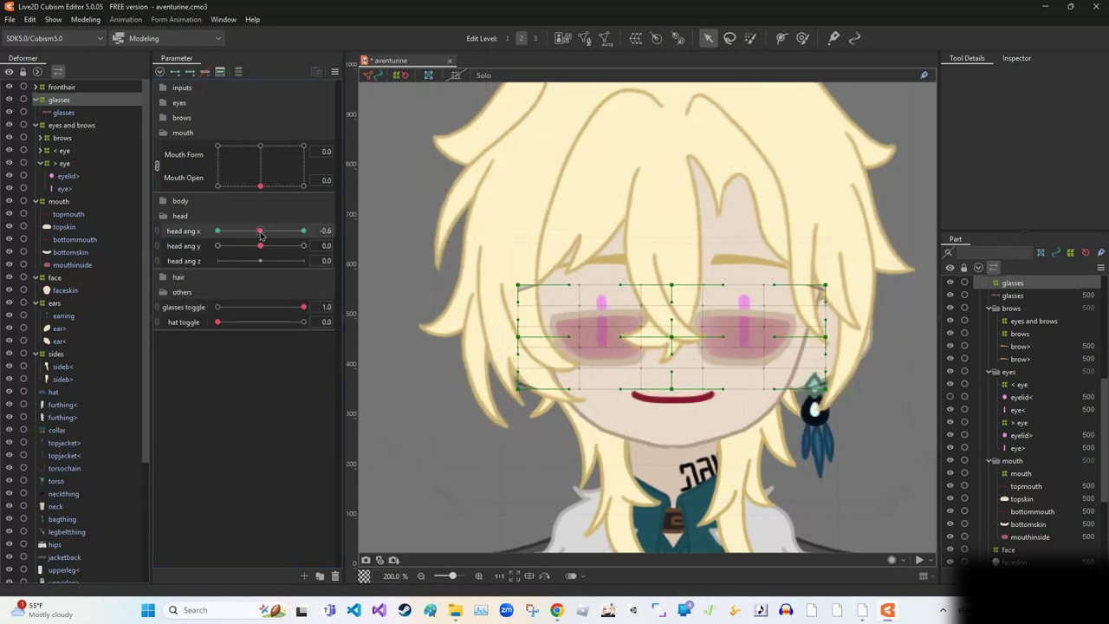
left_click(303, 230)
key("Return")
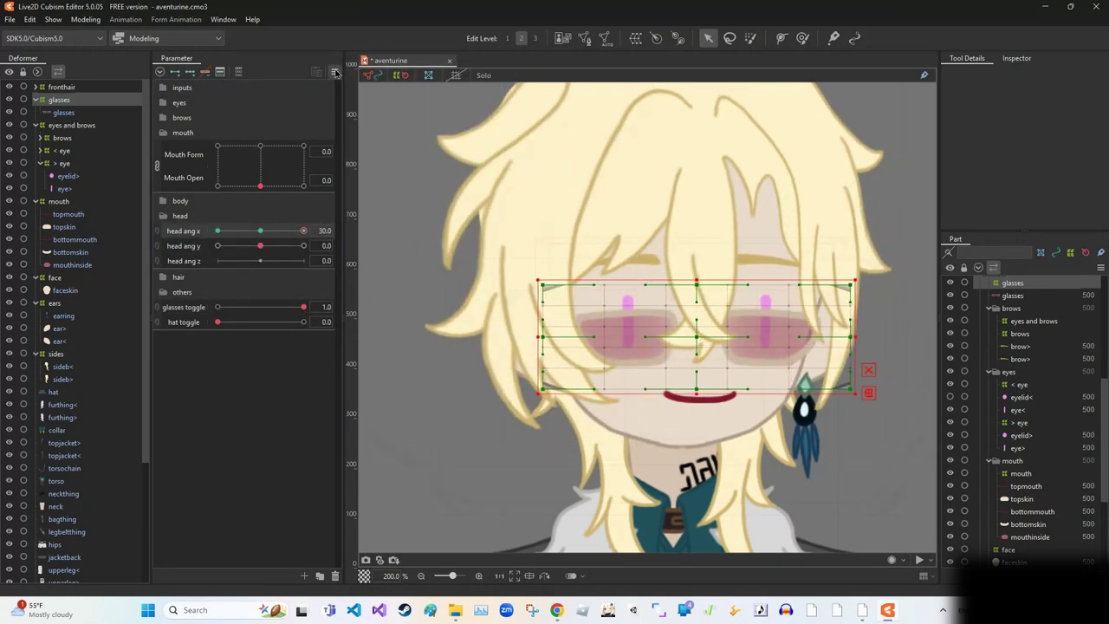
left_click(218, 230)
- Key the glasses deformer on head ang y, raising the glasses at 30.0 and lowering them at -30.0
left_click(303, 246)
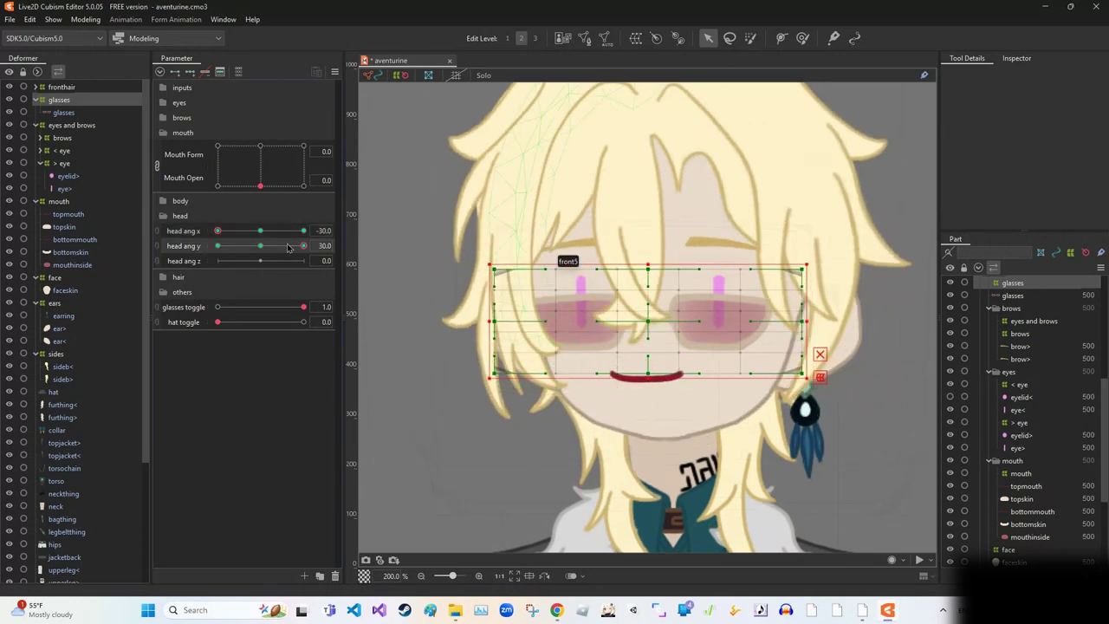
left_click(218, 246)
key("Return")
- Match the lowered height of the glasses across the head ang x positions at head ang y -30.0
left_click(244, 231)
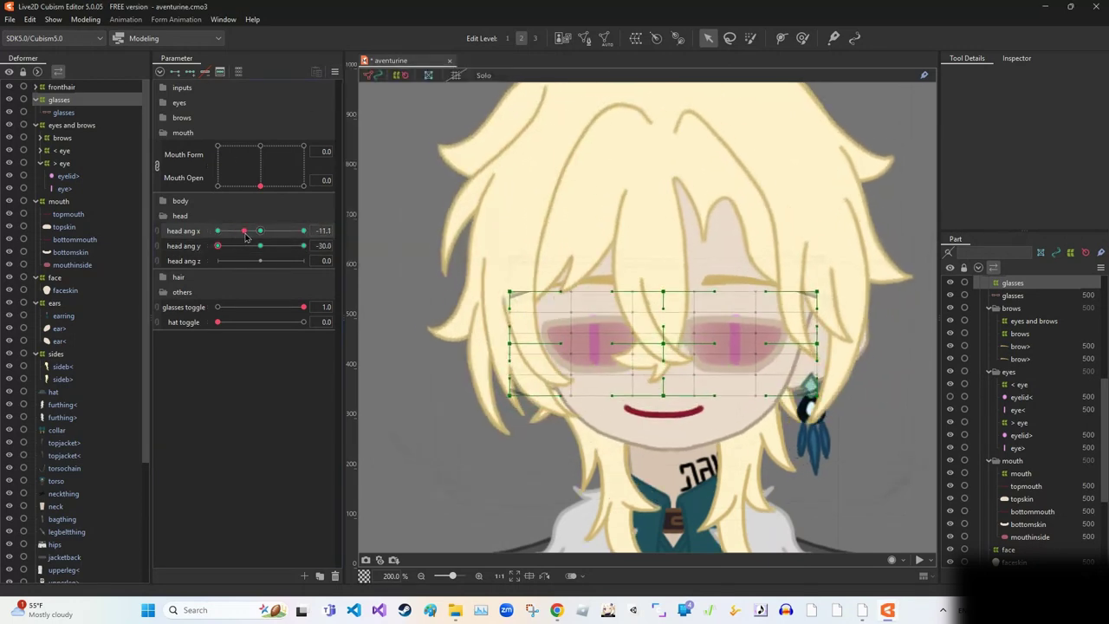
left_click(219, 231)
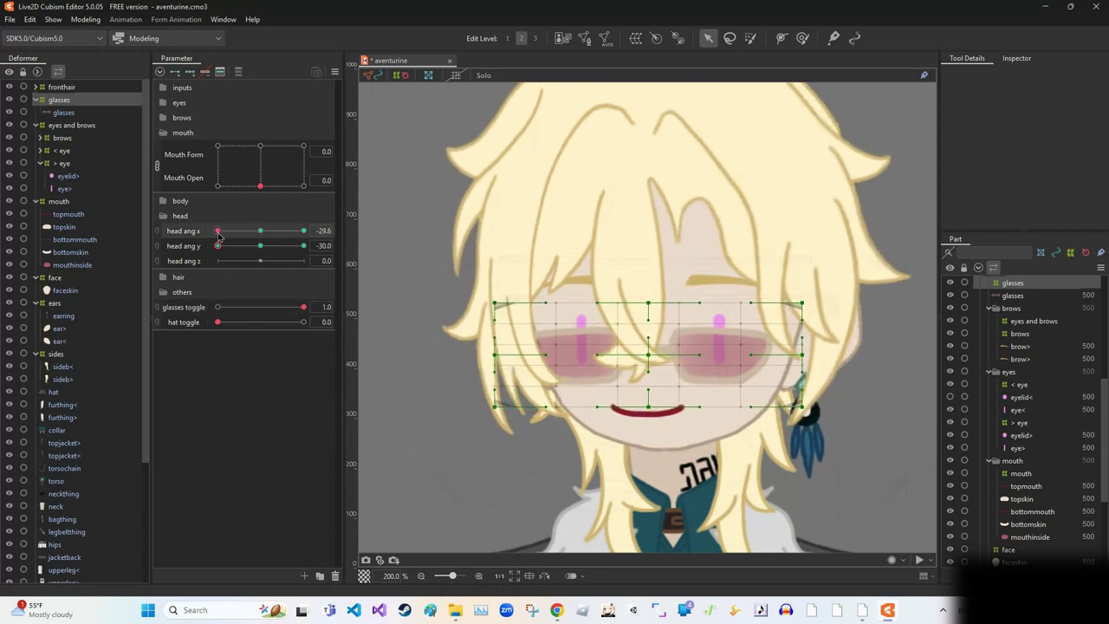
key("Return")
left_click(226, 231)
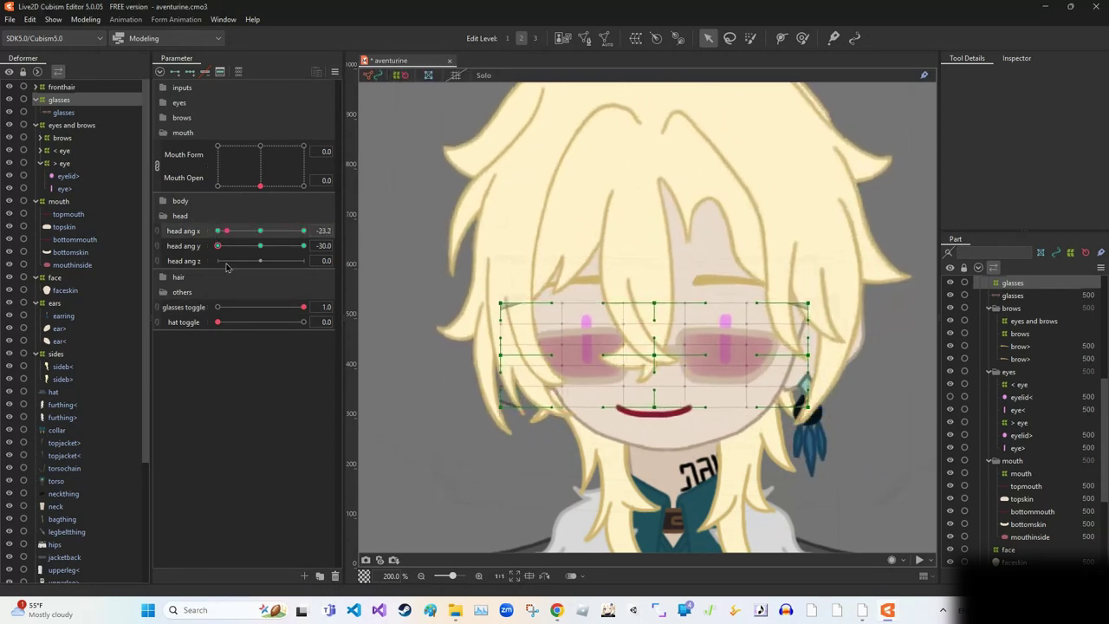
- Adjust the mouth deformer at head ang x and head ang y -30.0, and reflect its motion to the opposite side
left_click(218, 230)
left_click(58, 201)
scroll(804, 188, "up", 5)
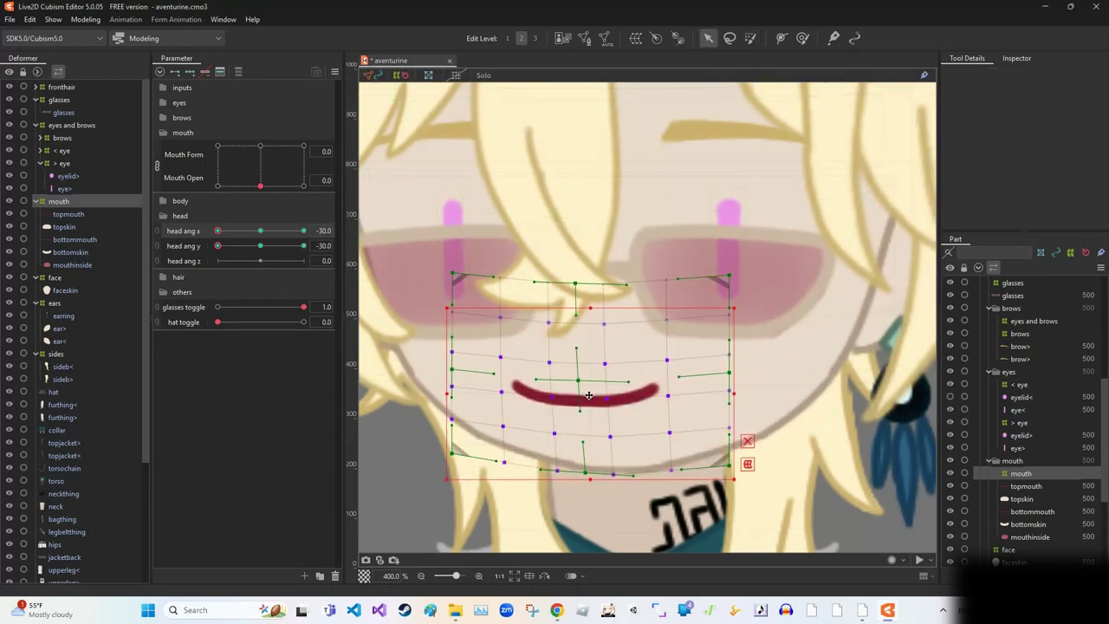
key("ctrl+shift+r")
left_click(532, 414)
scroll(445, 285, "down", 5)
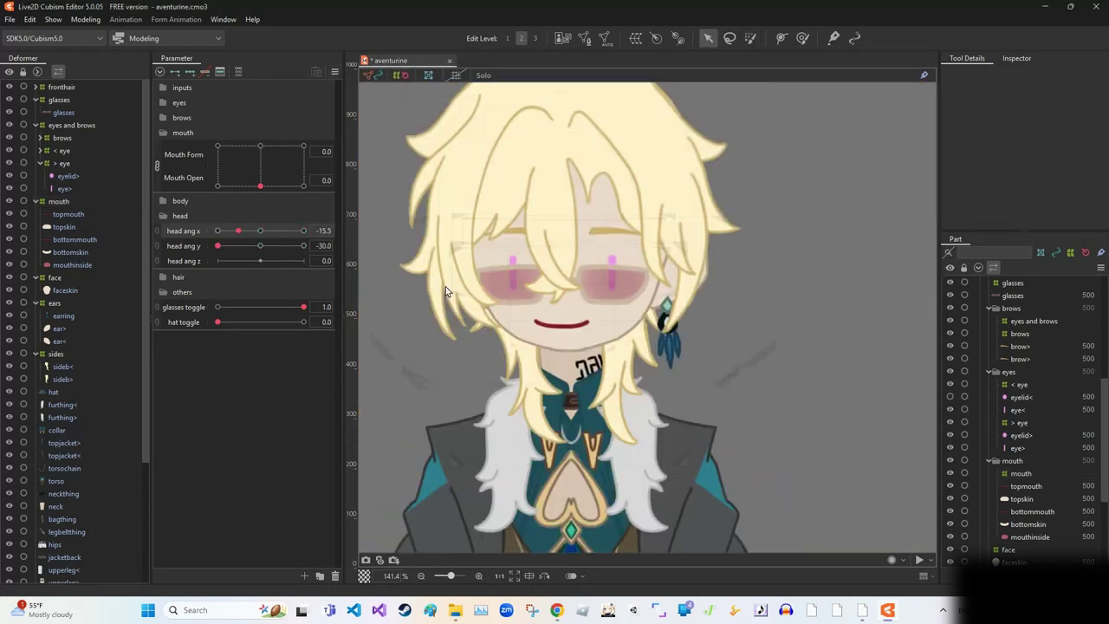
- Reposition the glasses deformer at head ang y 30.0 so the glasses keep a consistent height across head ang x
left_click(49, 117)
left_click(59, 100)
scroll(704, 262, "down", 1)
scroll(704, 262, "up", 2)
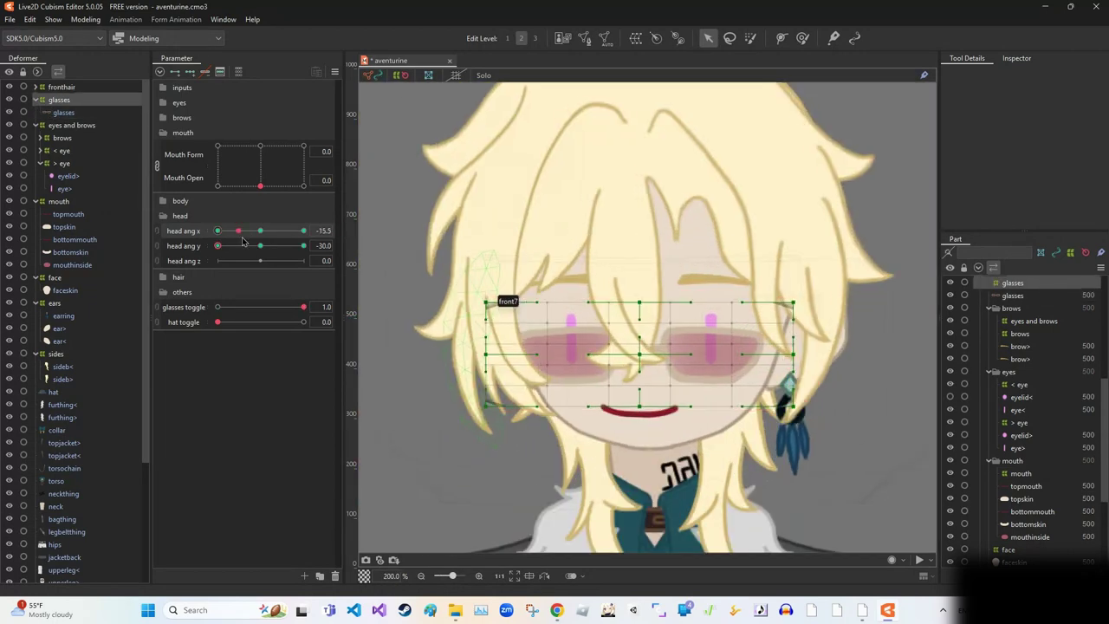
left_click_drag(217, 245, 303, 246)
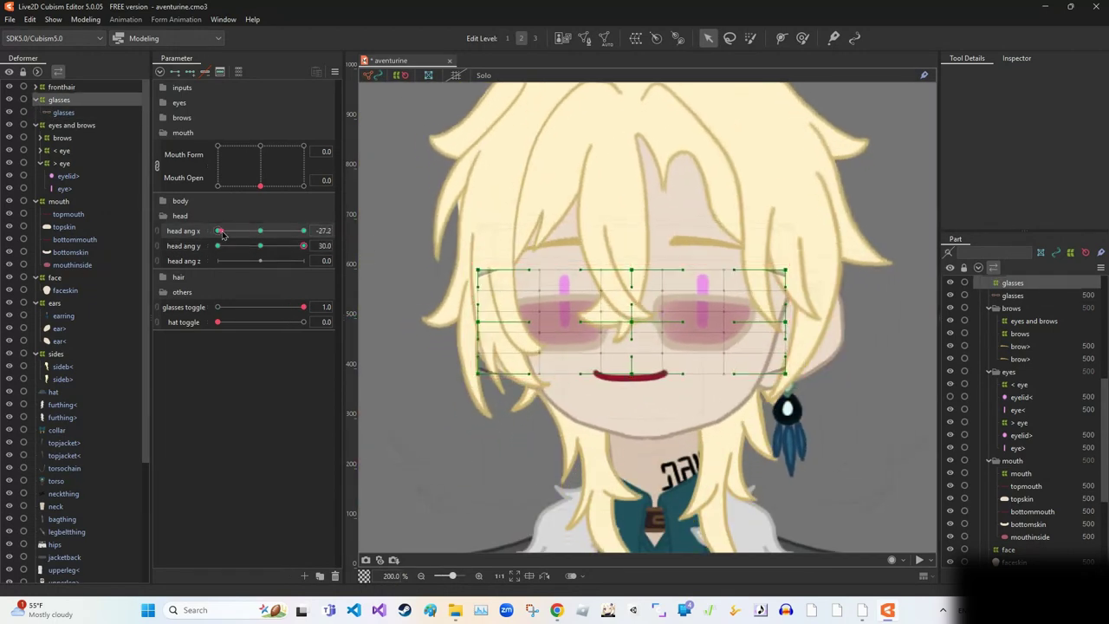
left_click(334, 71)
left_click(228, 240)
left_click(259, 230)
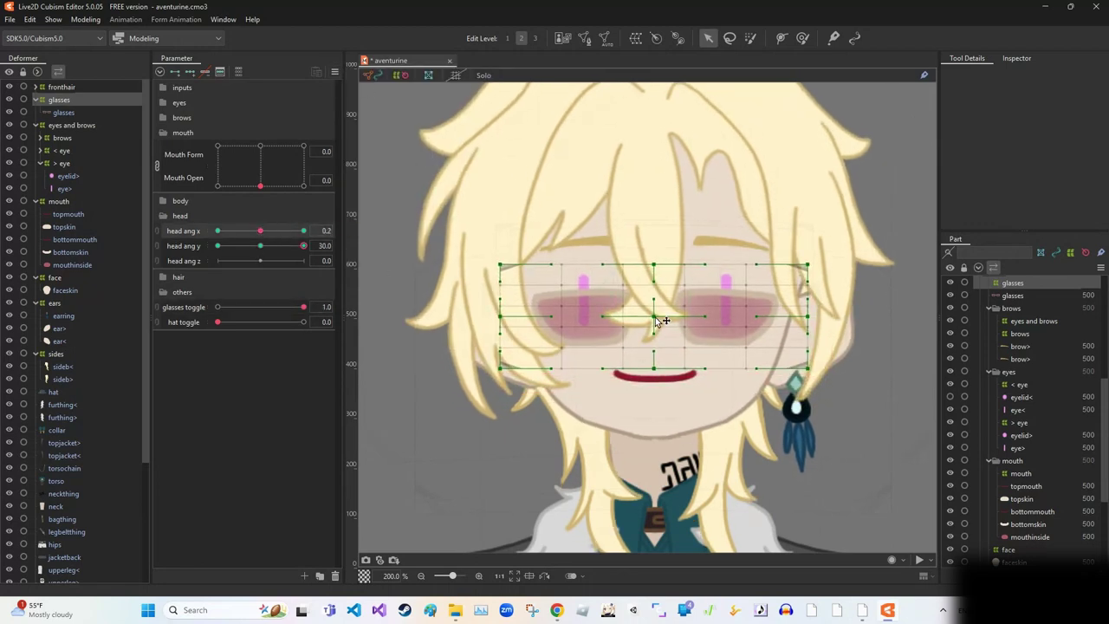
mouse_move(259, 230)
left_mouse_down()
mouse_move(195, 232)
mouse_move(262, 234)
left_mouse_up()
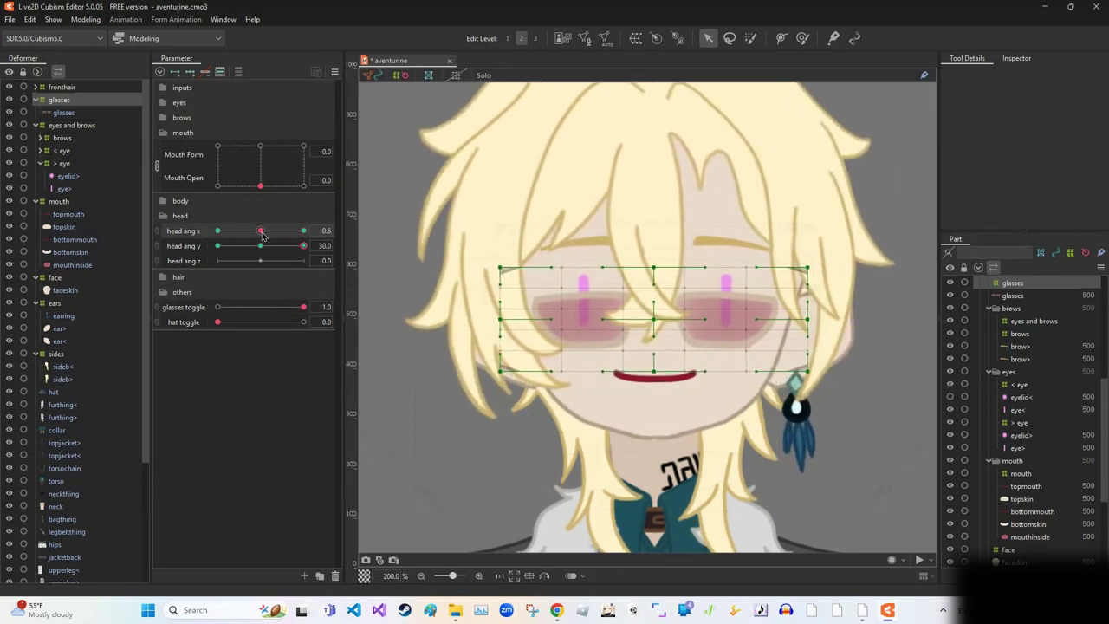
left_click(654, 316)
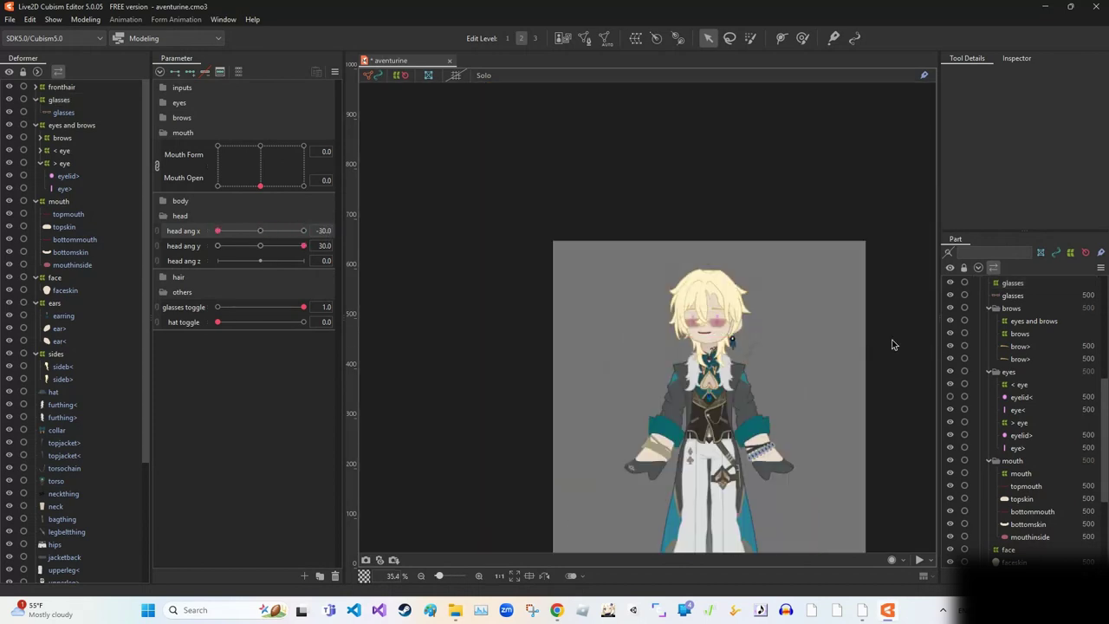
- Set the hat toggle to 1.0 and create a warp deformer named hat as parent of the hat mesh
scroll(65, 277, "down", 4)
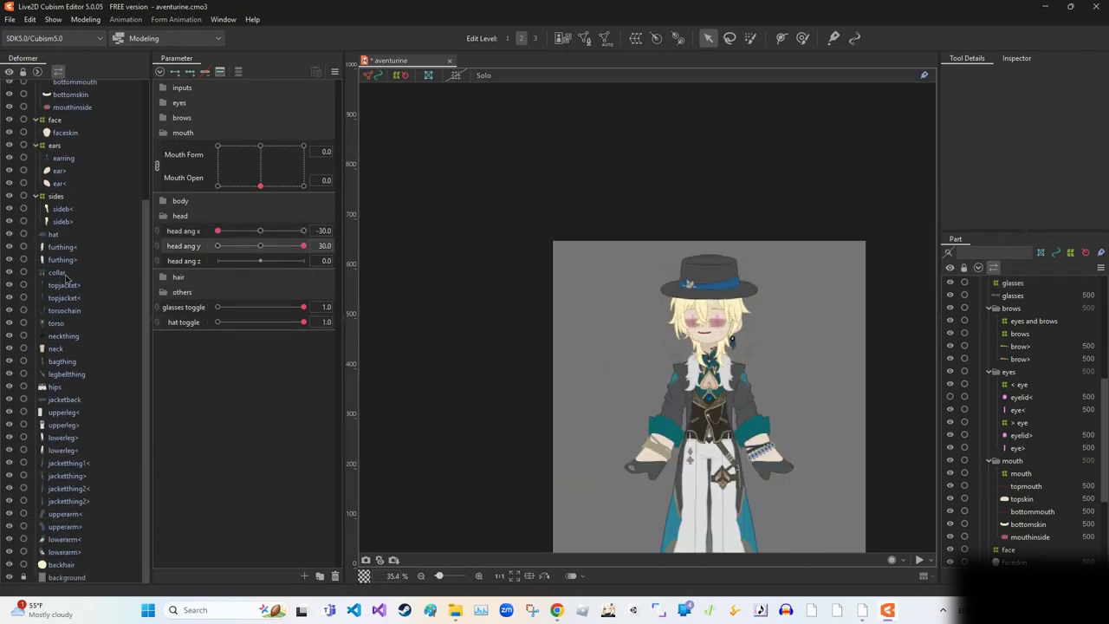
left_click(53, 234)
scroll(461, 305, "up", 2)
scroll(462, 305, "up", 1)
left_click(555, 307)
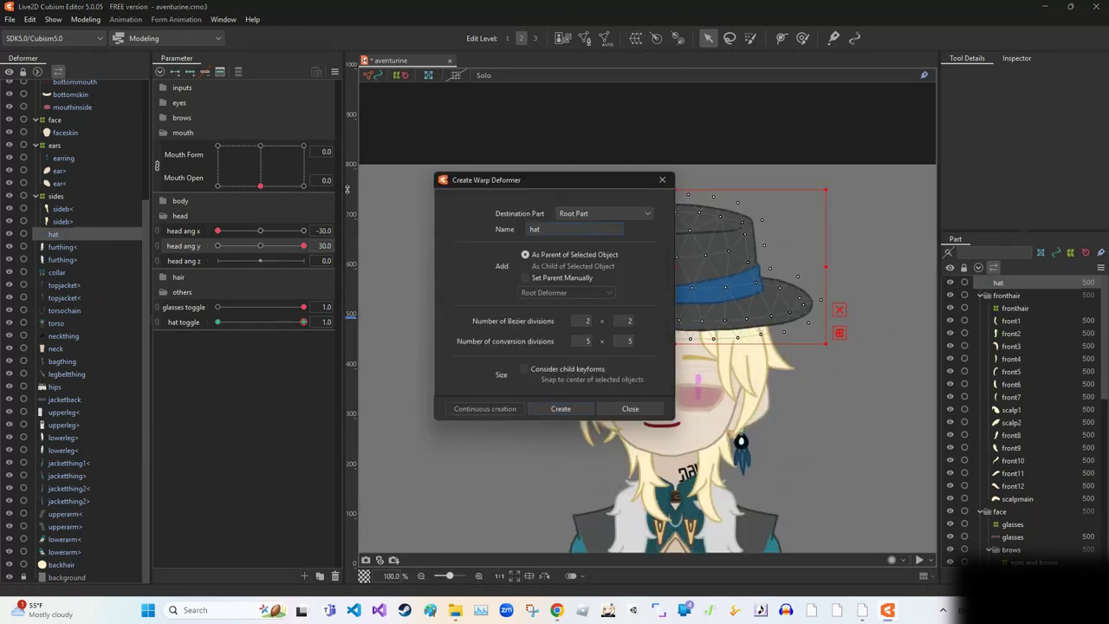
left_click(560, 408)
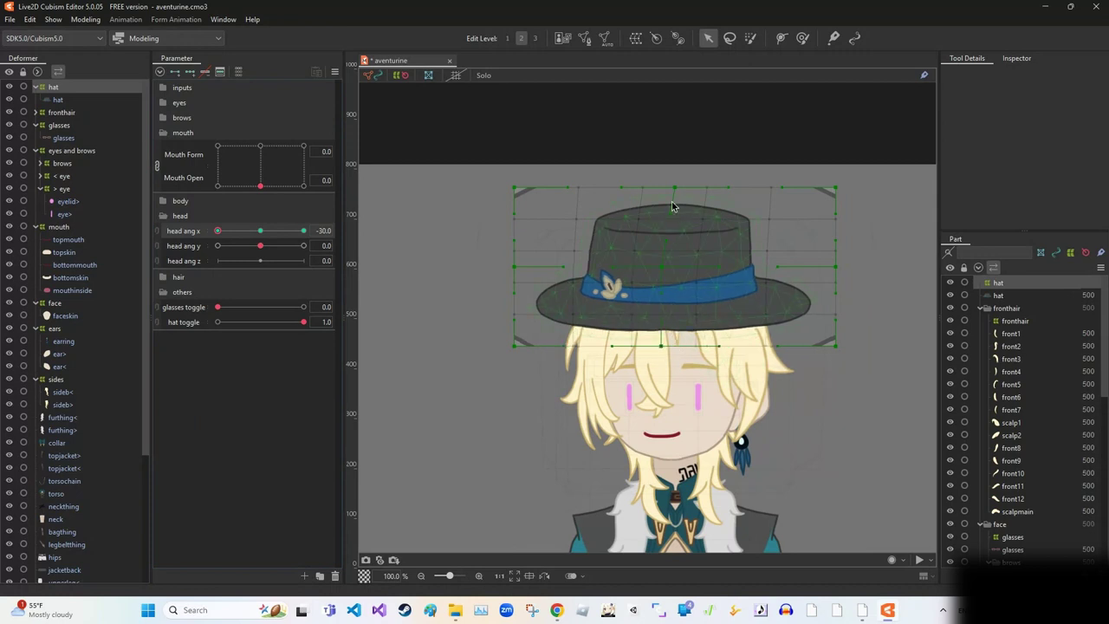
- At head ang x -30.0, brush-select the hat deformer's left-hand half, move it inward, and shift the whole hat to the left
left_click(750, 38)
left_click_drag(568, 259, 571, 149)
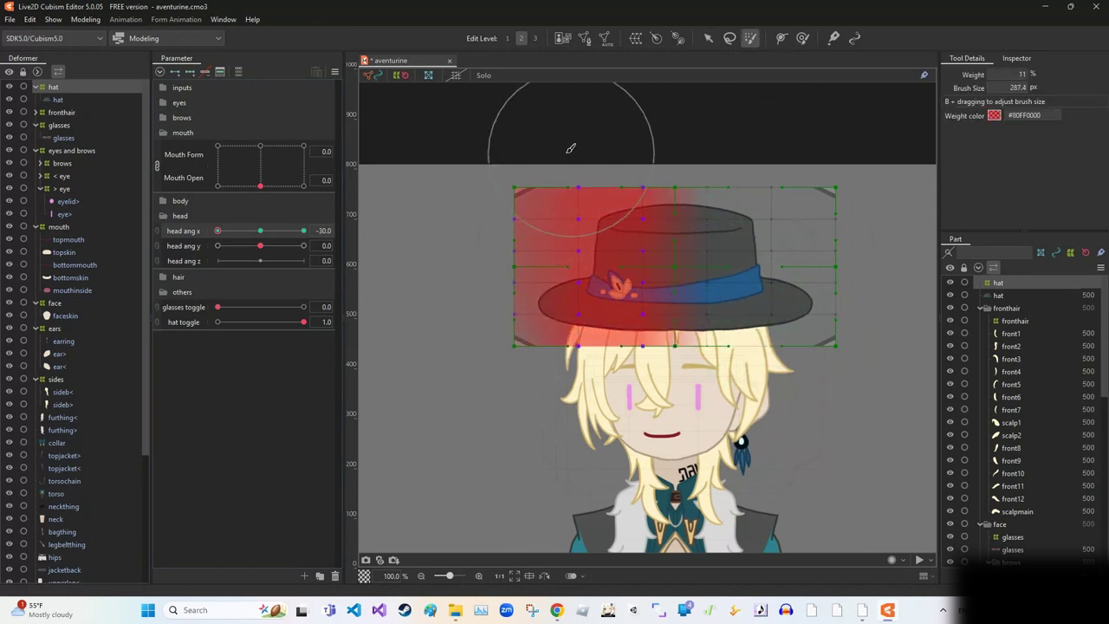
left_click(707, 38)
left_click(621, 267)
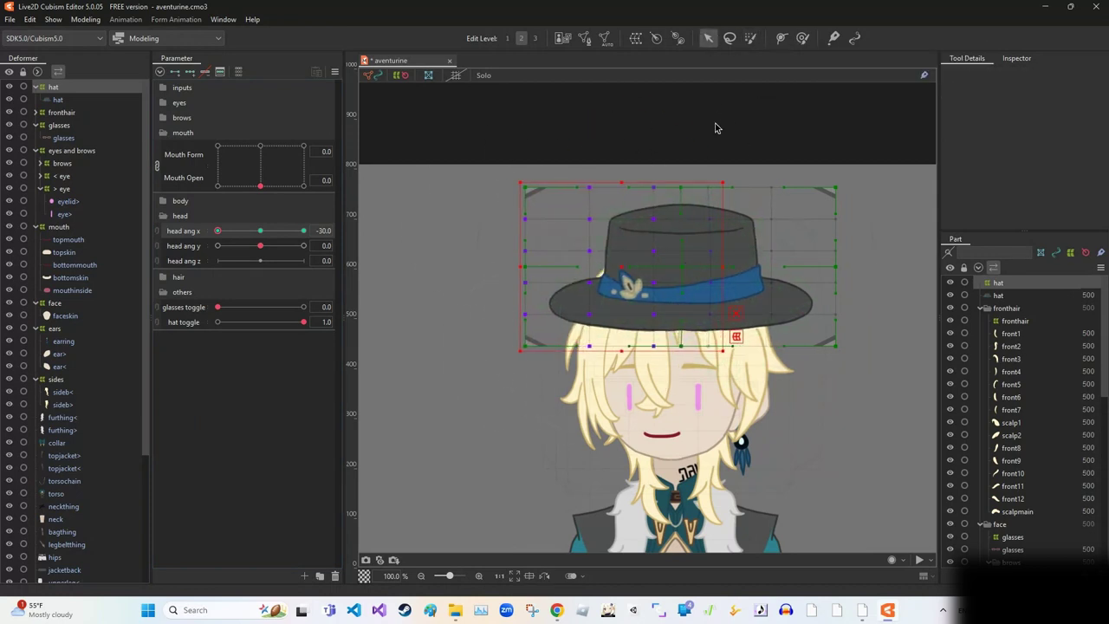
left_click_drag(824, 267, 812, 266)
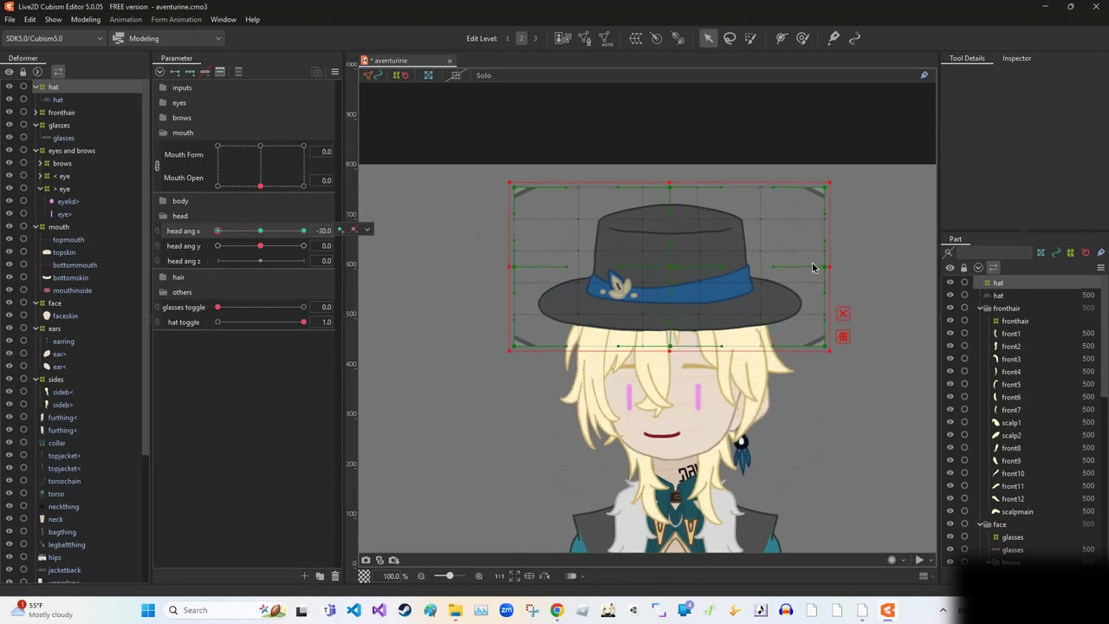
- Brush-select the hat's crown and nudge it slightly to the left at head ang x -30.0
key("b")
key("v")
left_click(641, 263)
left_click(401, 265)
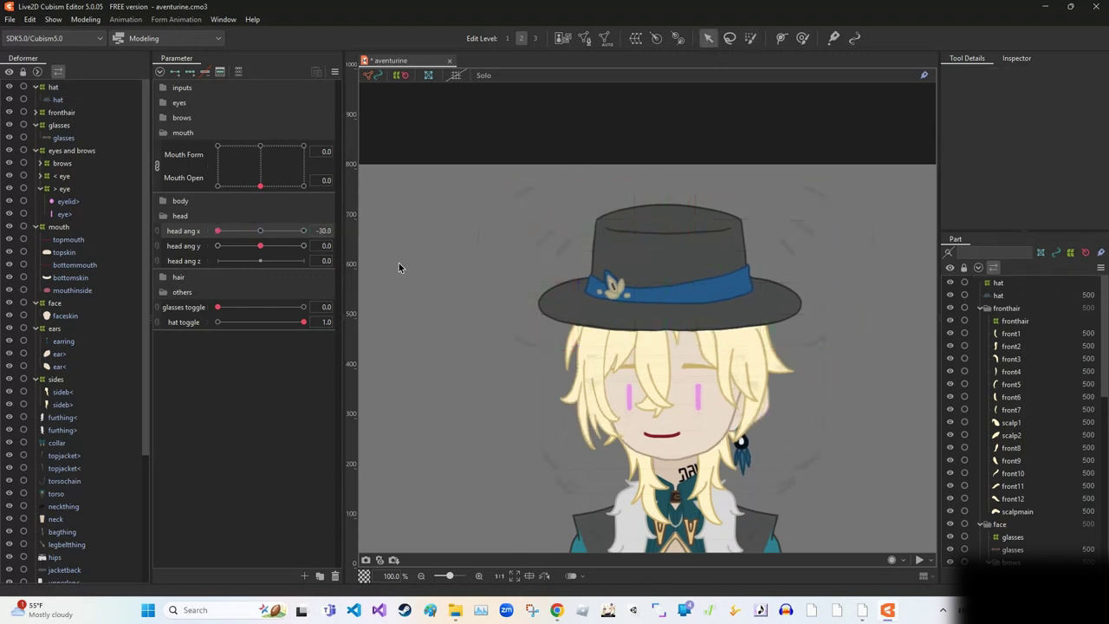
- Reflect the hat deformer horizontally to build its head ang x 30.0 form from the turned pose
key("ctrl+shift+r")
left_click(533, 416)
scroll(621, 260, "down", 3)
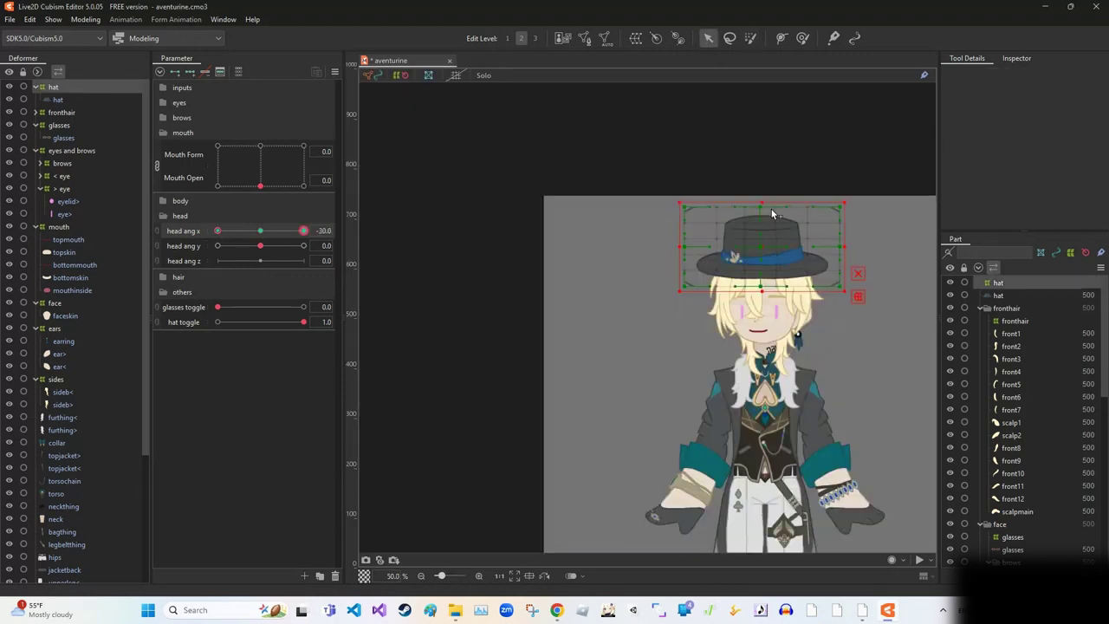
scroll(621, 260, "up", 5)
scroll(622, 247, "down", 3)
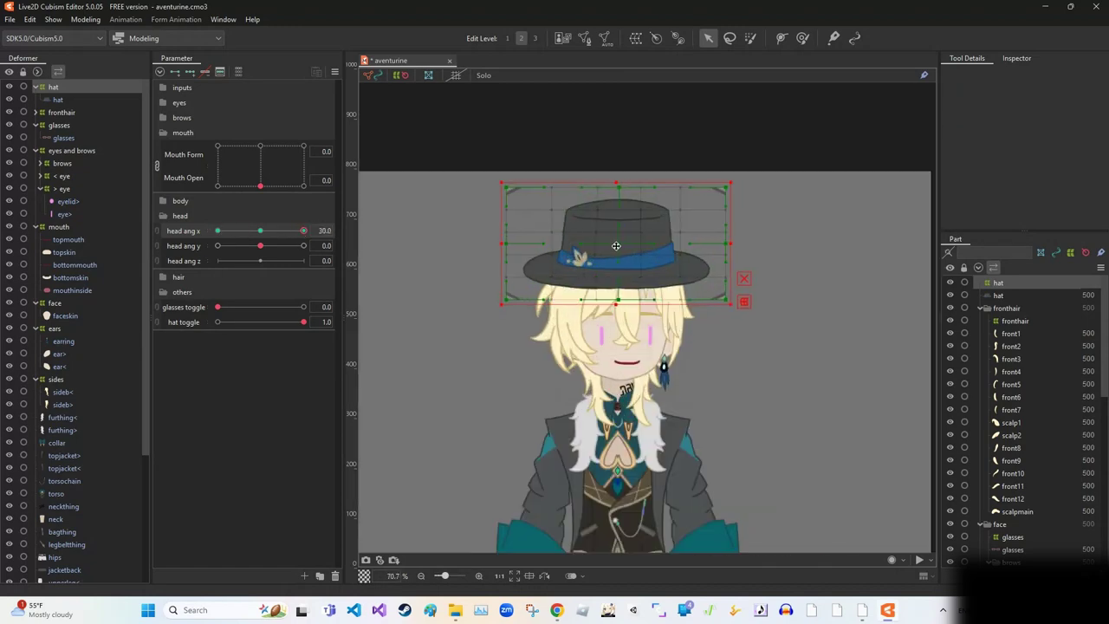
scroll(586, 215, "up", 2)
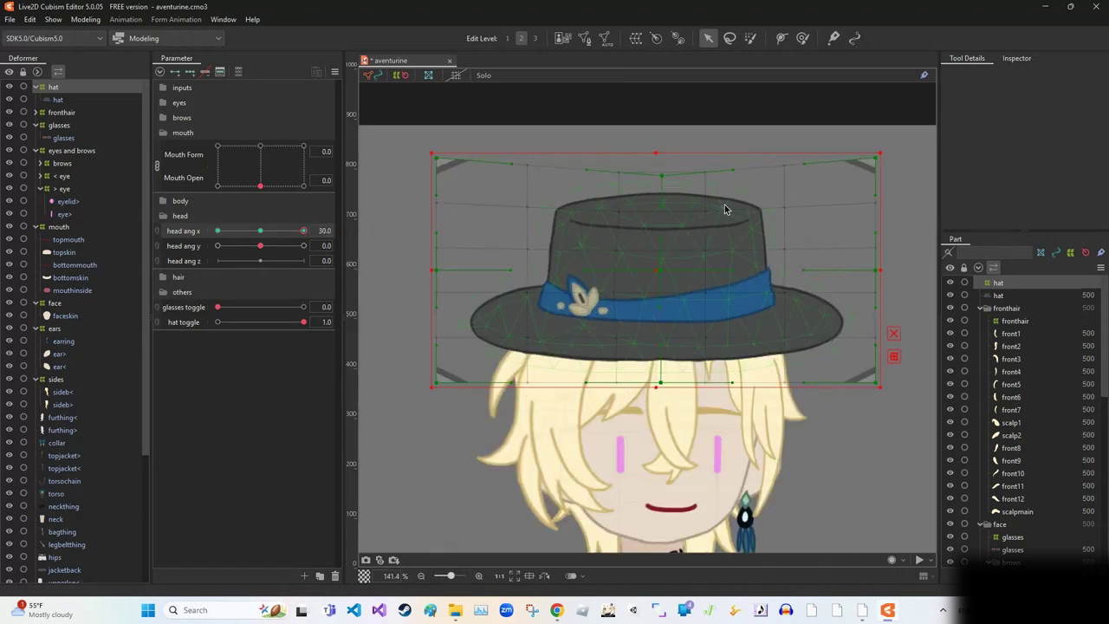
- Reflect the hat deformer horizontally at head ang x 30.0 and curve its upper and middle rows around the crown
key("ctrl+shift+r")
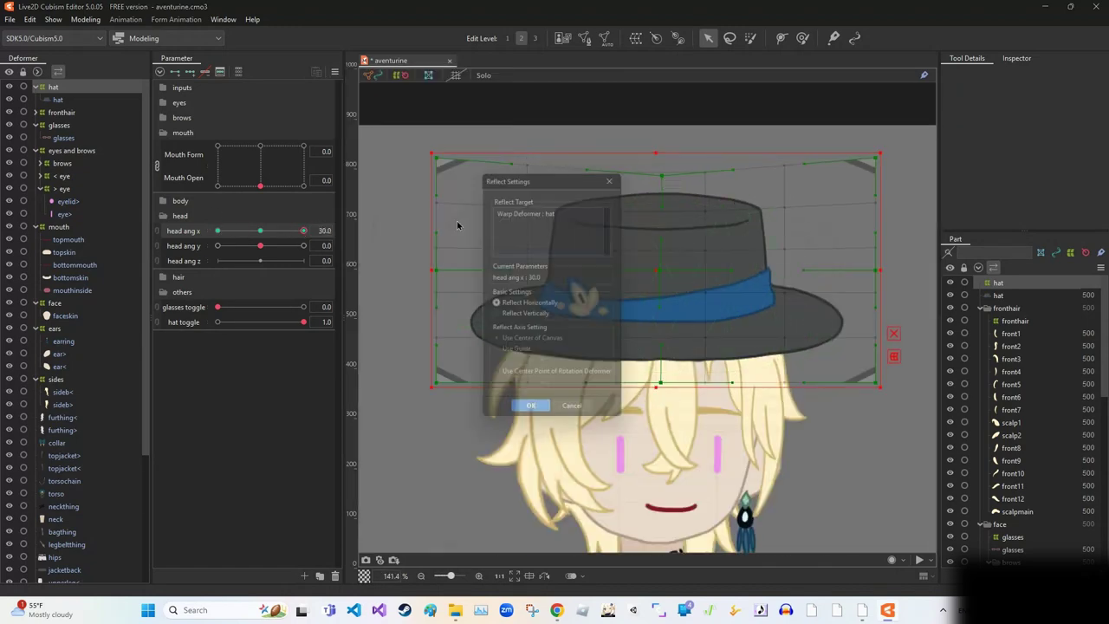
key("Return")
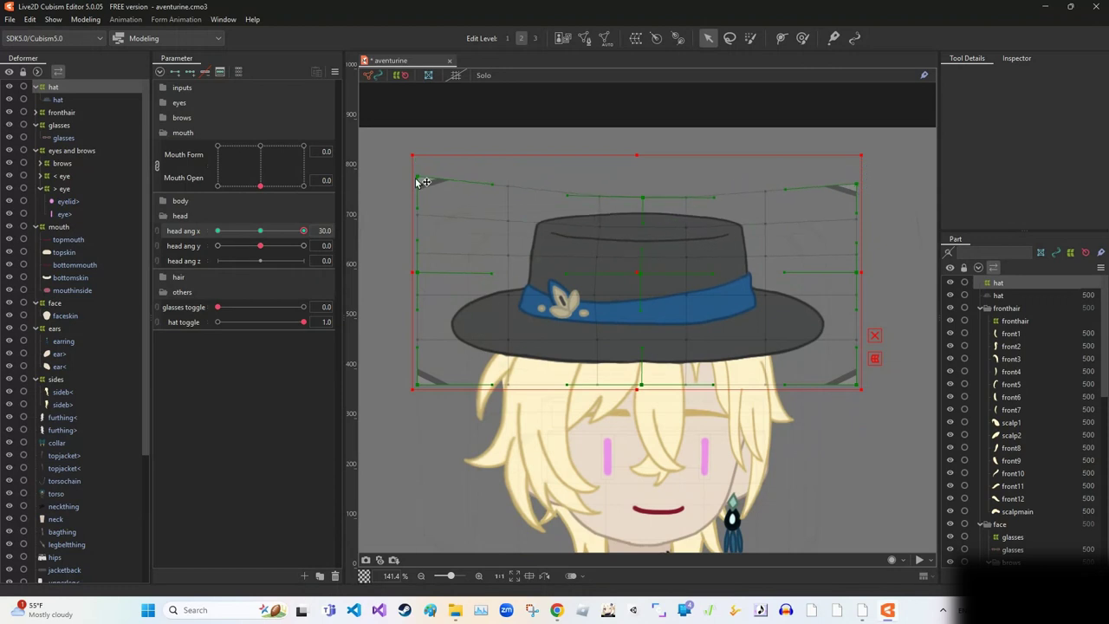
key("Escape")
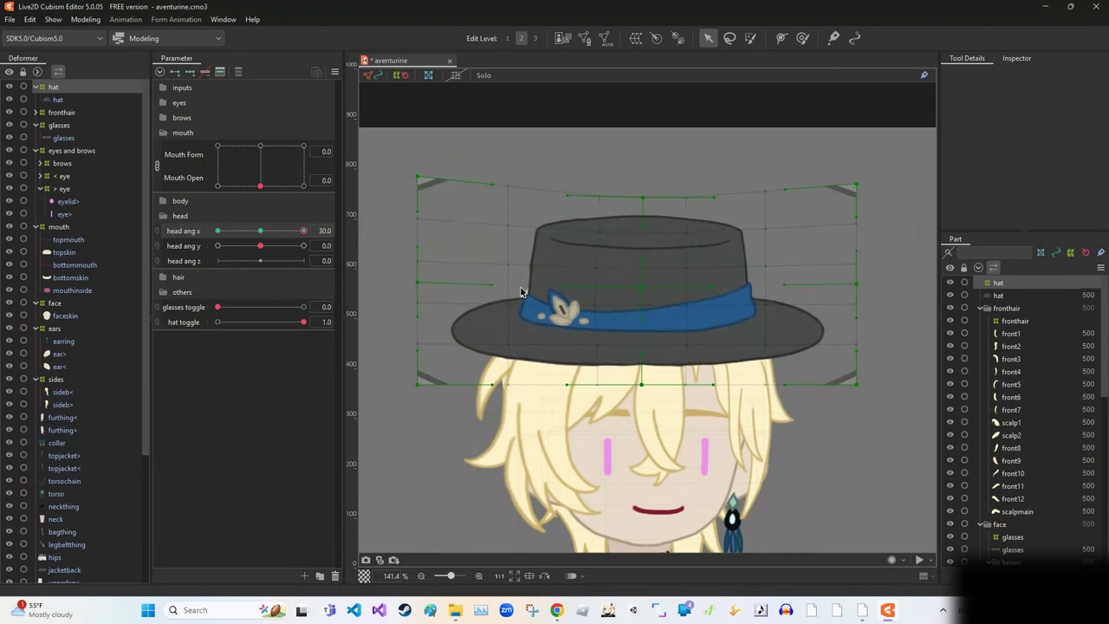
left_click(521, 292)
left_click(576, 288)
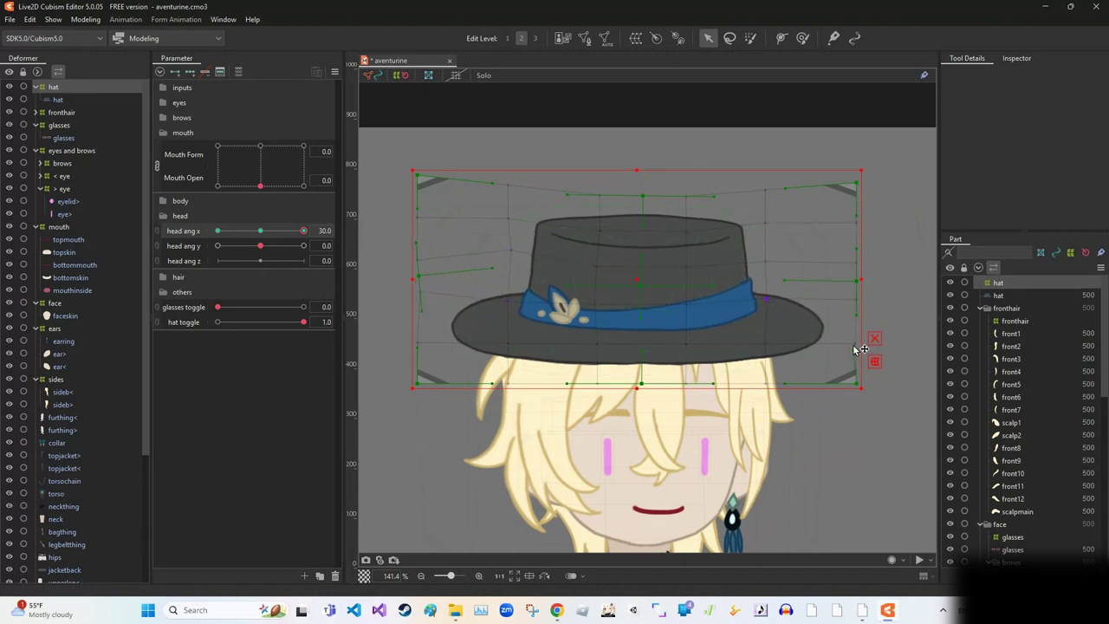
scroll(857, 349, "down", 2)
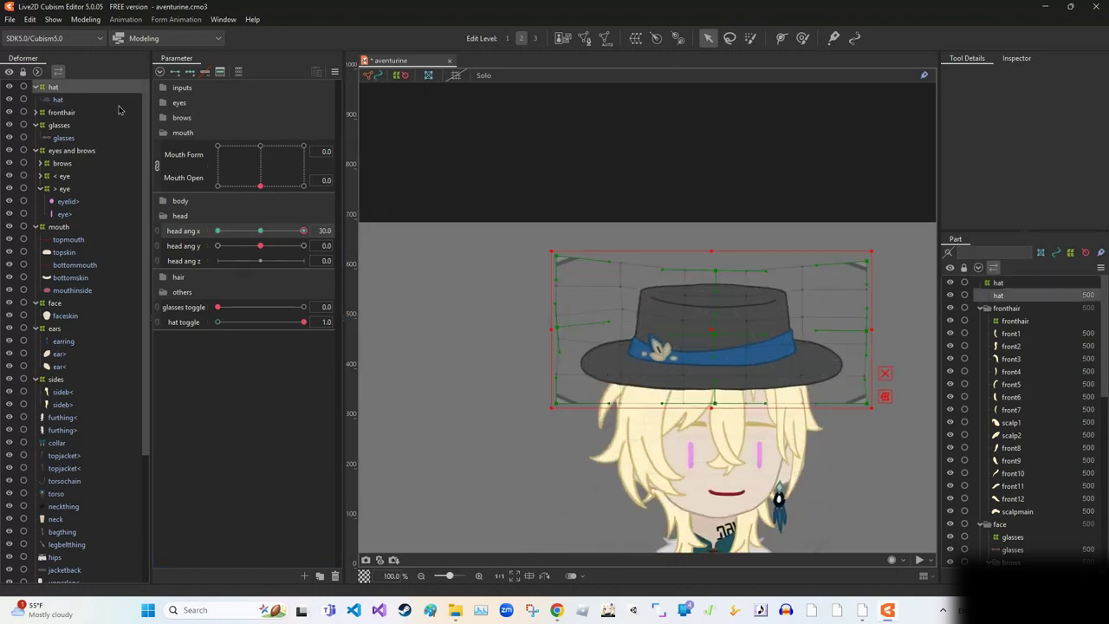
- Bend the hat deformer's upper edge downward at its centre for head ang x 0.0, and reset the parameters to their default values
left_click(369, 74)
left_click(416, 165)
left_click(529, 414)
left_click(368, 74)
left_click(415, 82)
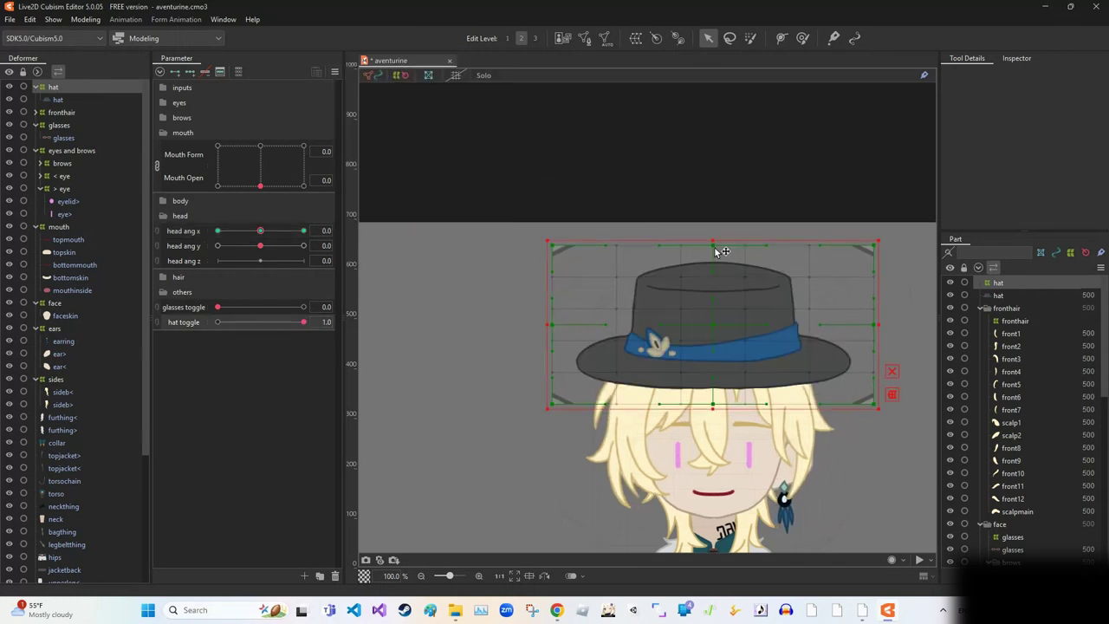
left_click(334, 71)
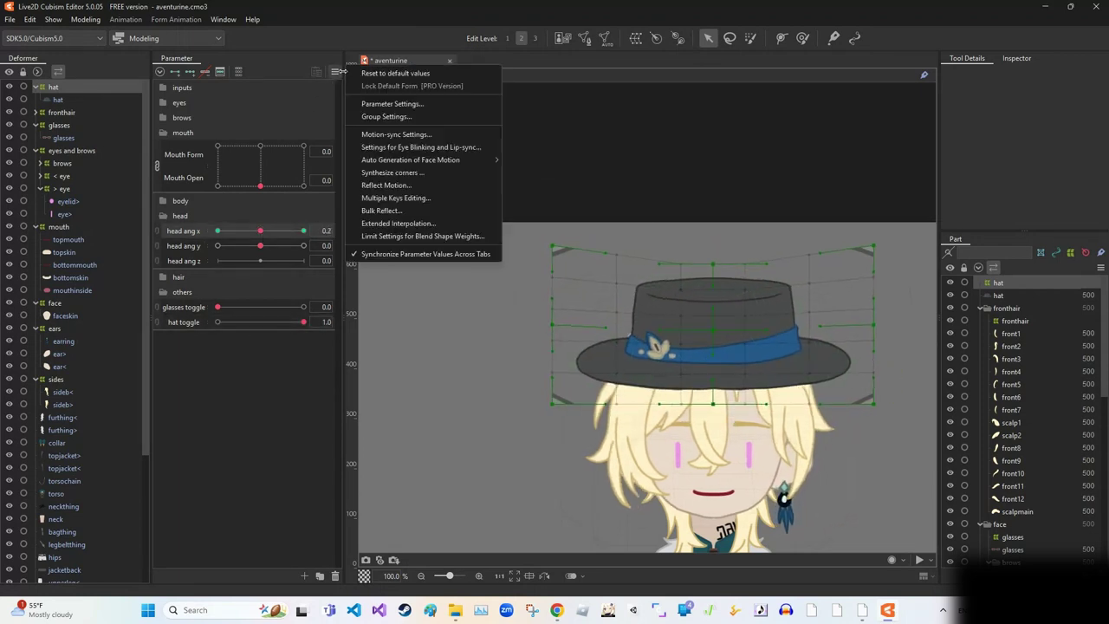
left_click(395, 72)
- Lower the hat deformer's inner points beside the crown at head ang x 0.0 to round the crown's upper edge
scroll(729, 333, "up", 2)
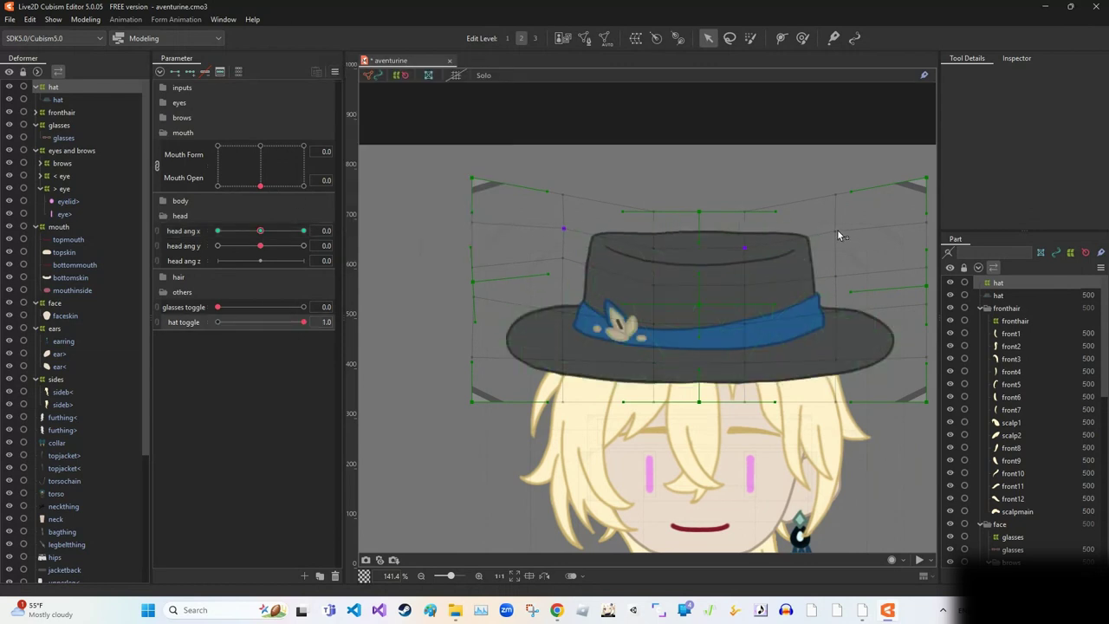
left_click_drag(563, 230, 565, 233)
left_click_drag(259, 231, 261, 248)
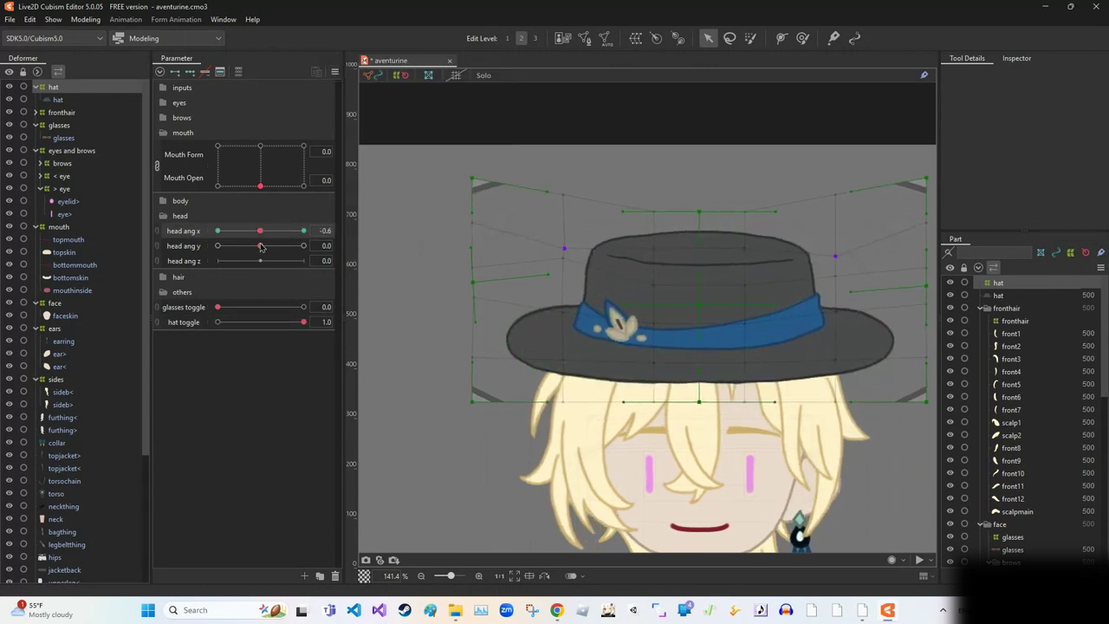
type("0")
key("Return")
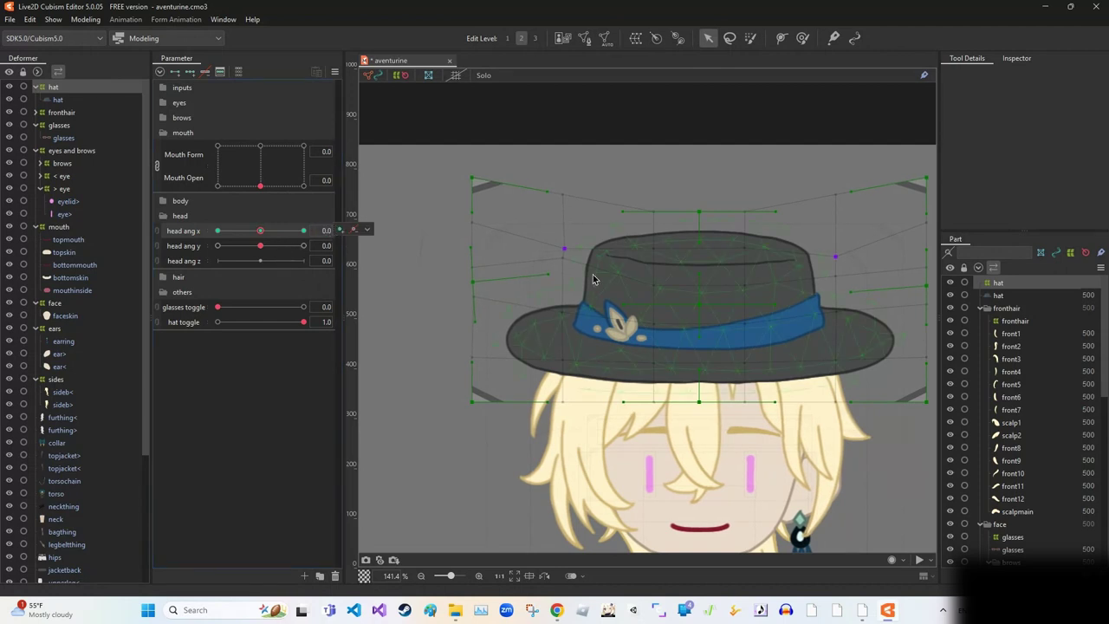
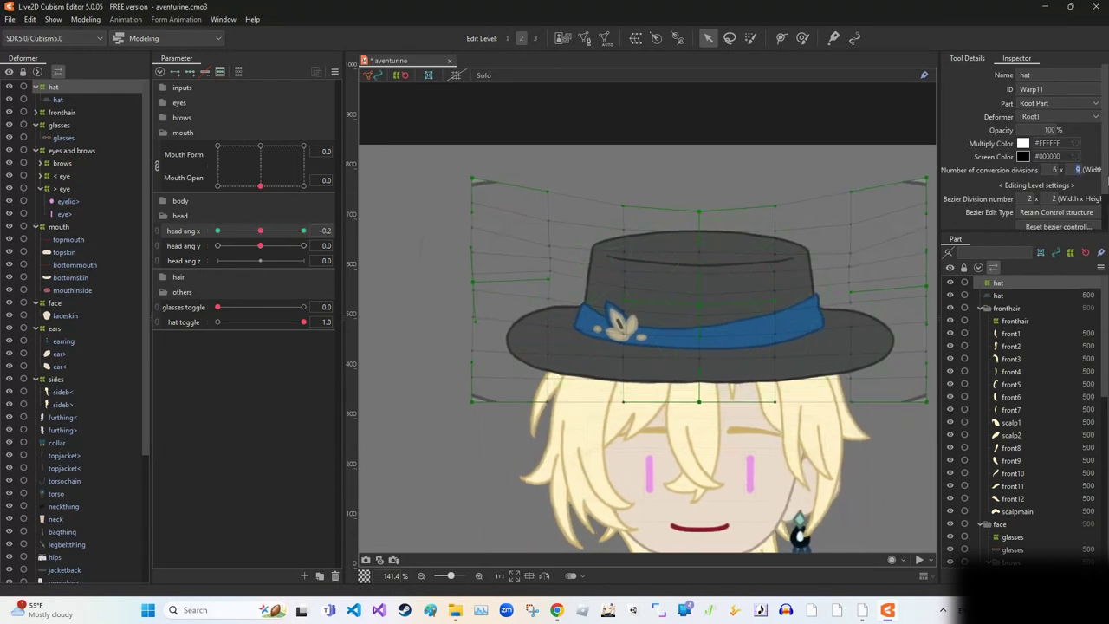
- Set the hat deformer's conversion divisions to 7 x 9 and adjust its crown and brim points at head ang x 0.0
left_click_drag(939, 179, 895, 179)
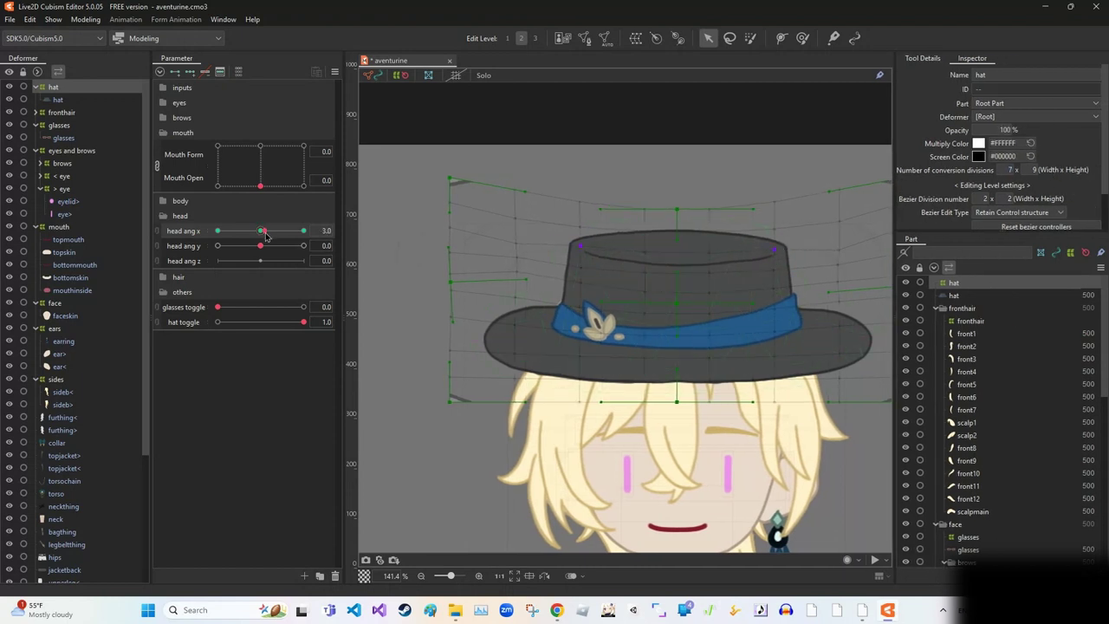
mouse_move(266, 236)
left_mouse_down()
mouse_move(277, 236)
mouse_move(260, 236)
left_mouse_up()
scroll(682, 304, "down", 3)
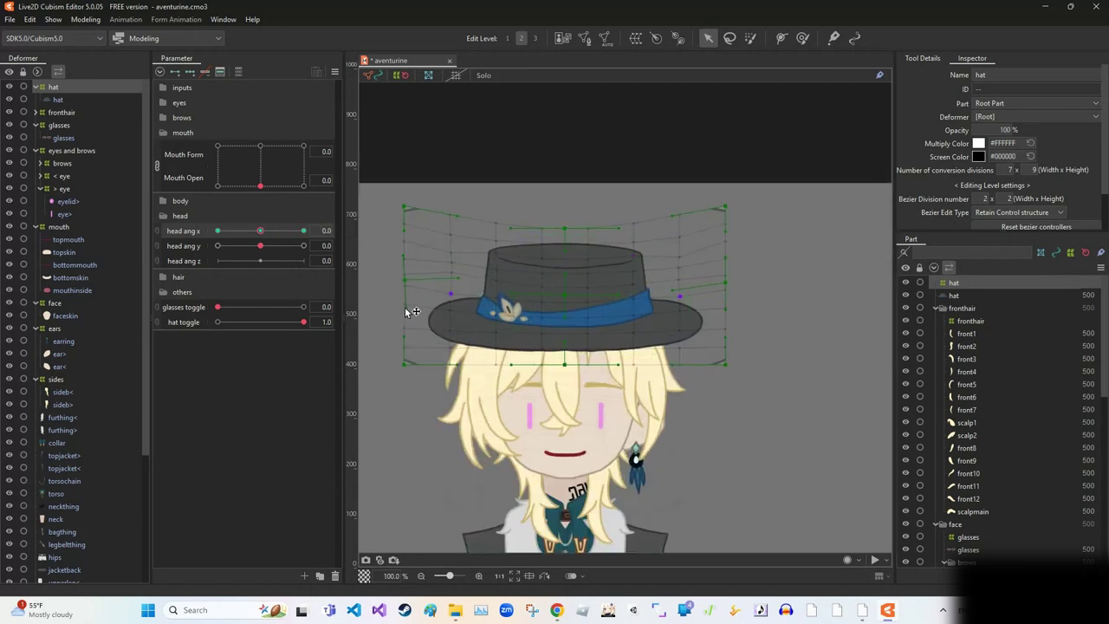
- At edit level 1, reposition the hat deformer's outer grid points level with the brim, comparing poses around head ang x 0.0
scroll(404, 310, "up", 3)
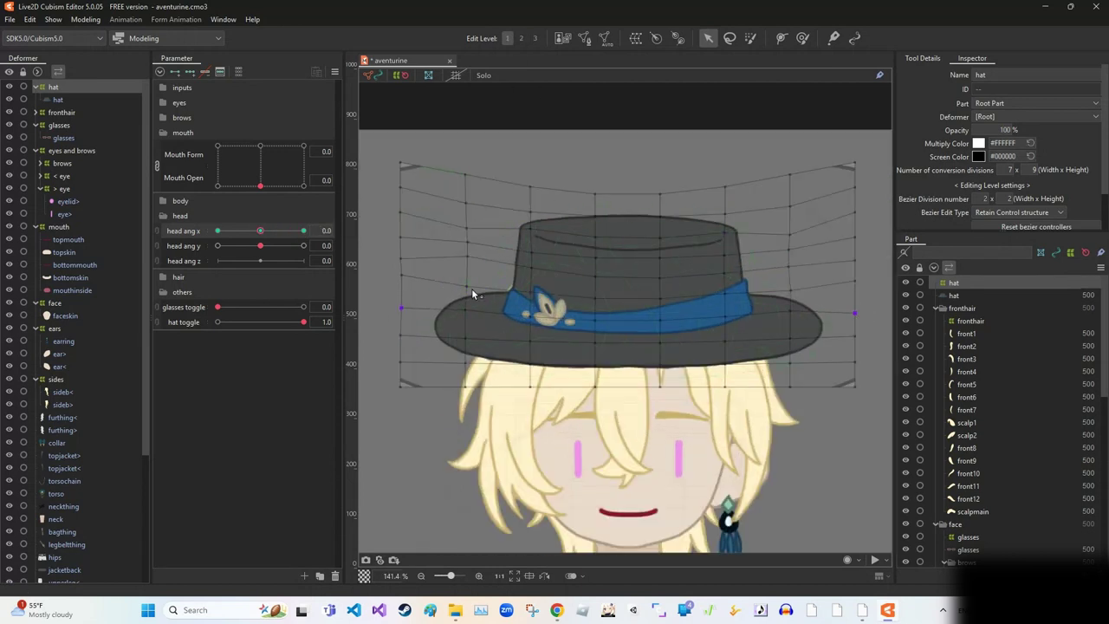
left_click_drag(260, 231, 290, 232)
double_click(325, 230)
type("-0")
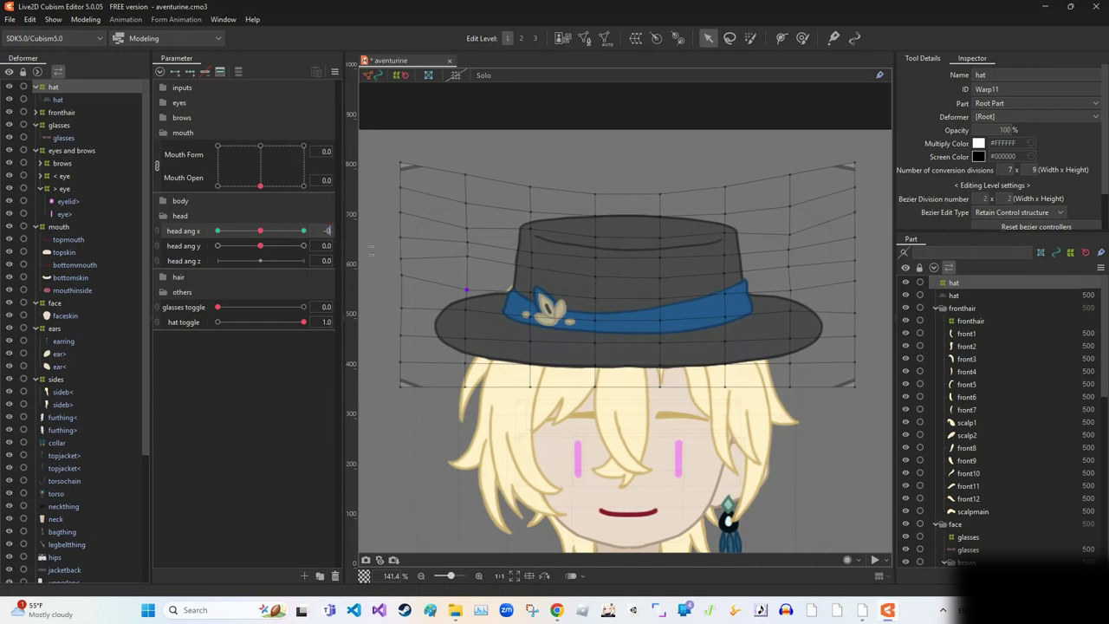
mouse_move(260, 231)
left_mouse_down()
mouse_move(271, 234)
mouse_move(255, 236)
mouse_move(263, 242)
left_mouse_up()
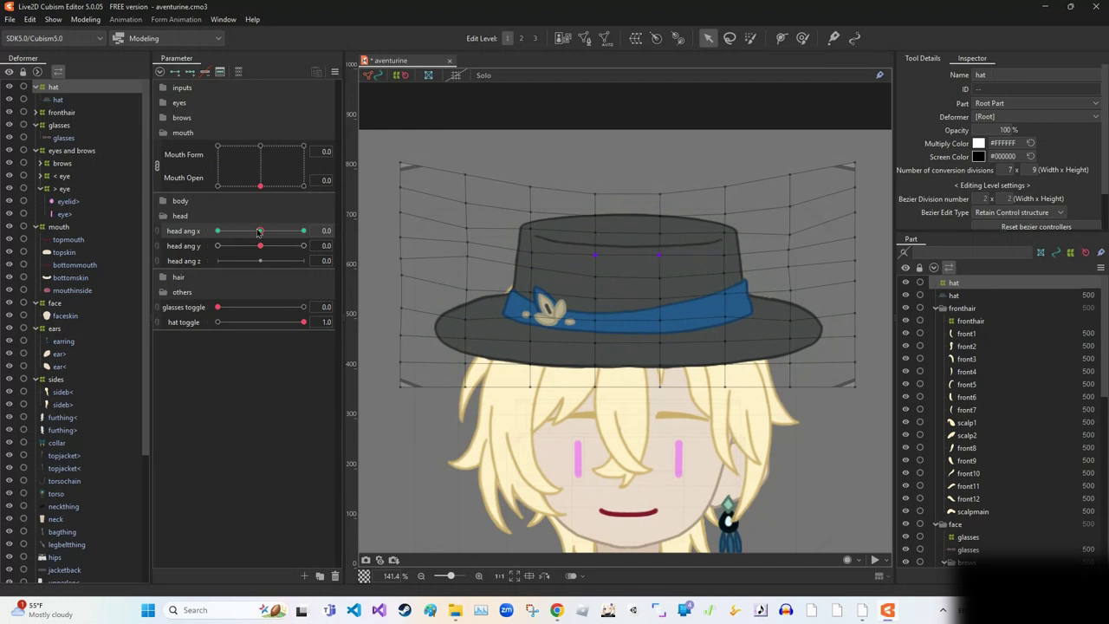
- Compare the hat at head ang x 30.0 and refine the deformer's grid points beside the crown's left edge at 0.0
left_click_drag(257, 232, 362, 229)
left_click(362, 229)
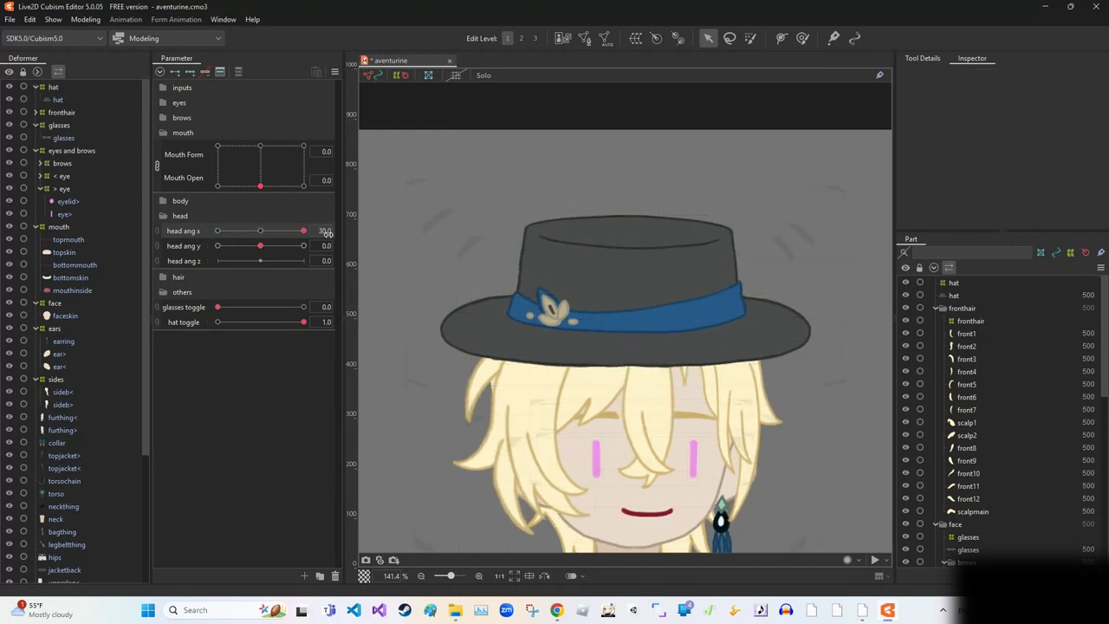
left_click(613, 252)
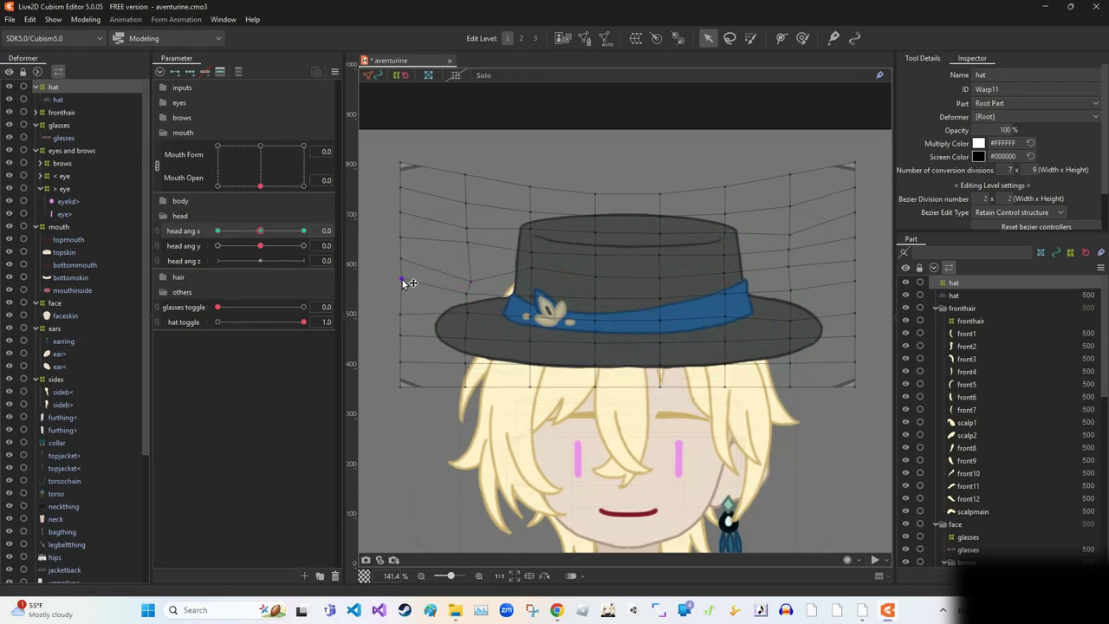
left_click_drag(260, 230, 260, 259)
- Use the deform brush on the hat mesh to reshape the crown's sides, comparing head ang x 0.0 and 30.0
key("b")
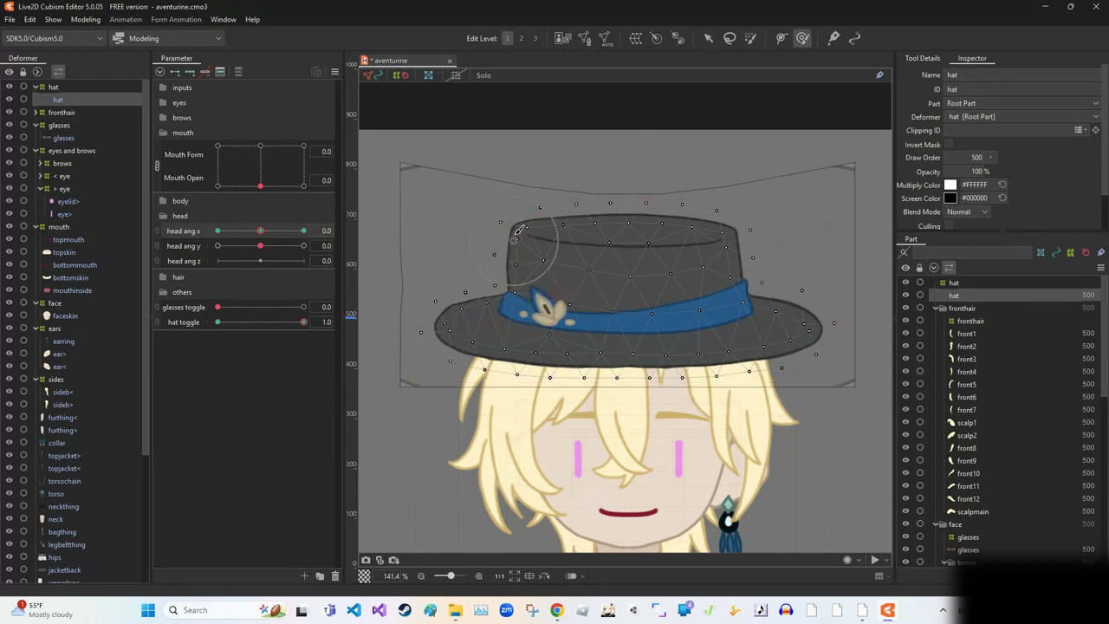
key("Right")
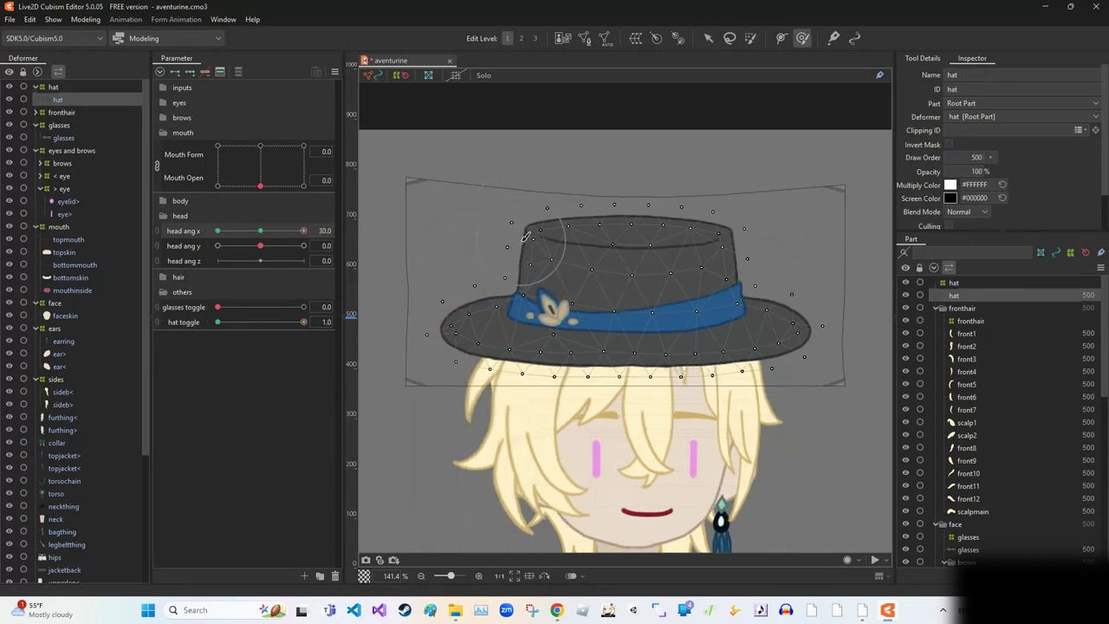
left_click_drag(751, 226, 737, 220)
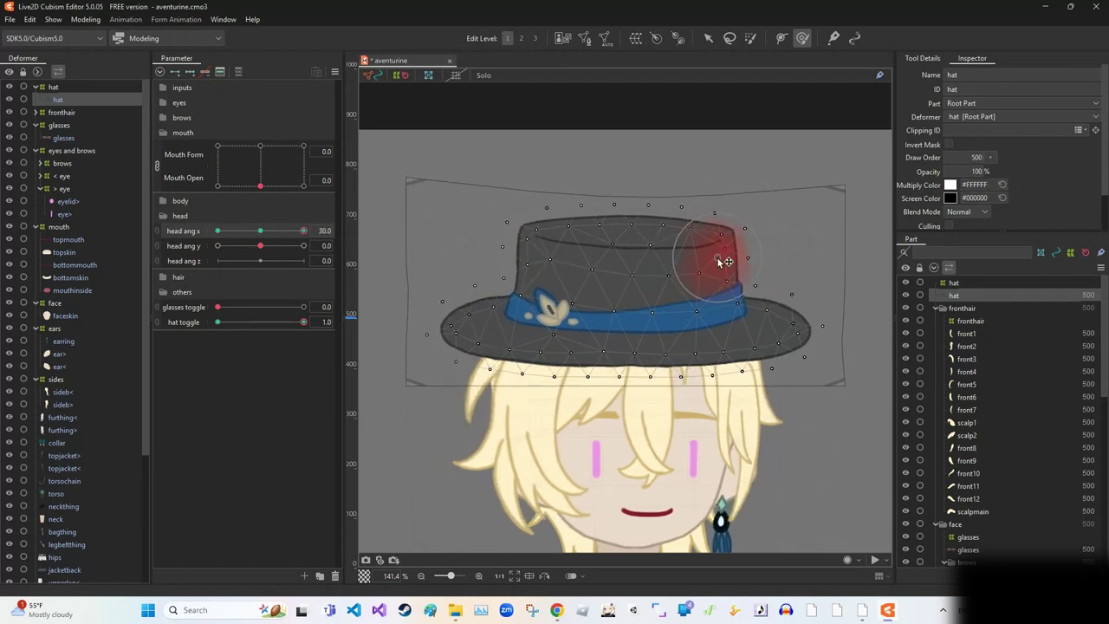
left_click_drag(303, 230, 261, 230)
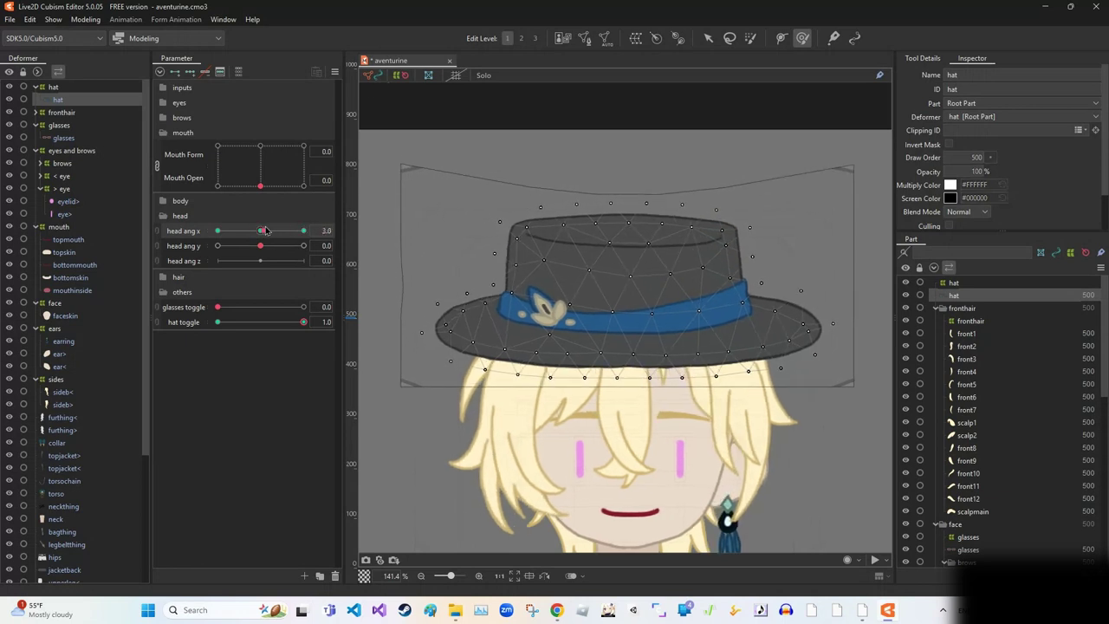
- Nudge the upper crown points of the hat mesh slightly down and brush the corner where the crown's left side meets the brim
key("b")
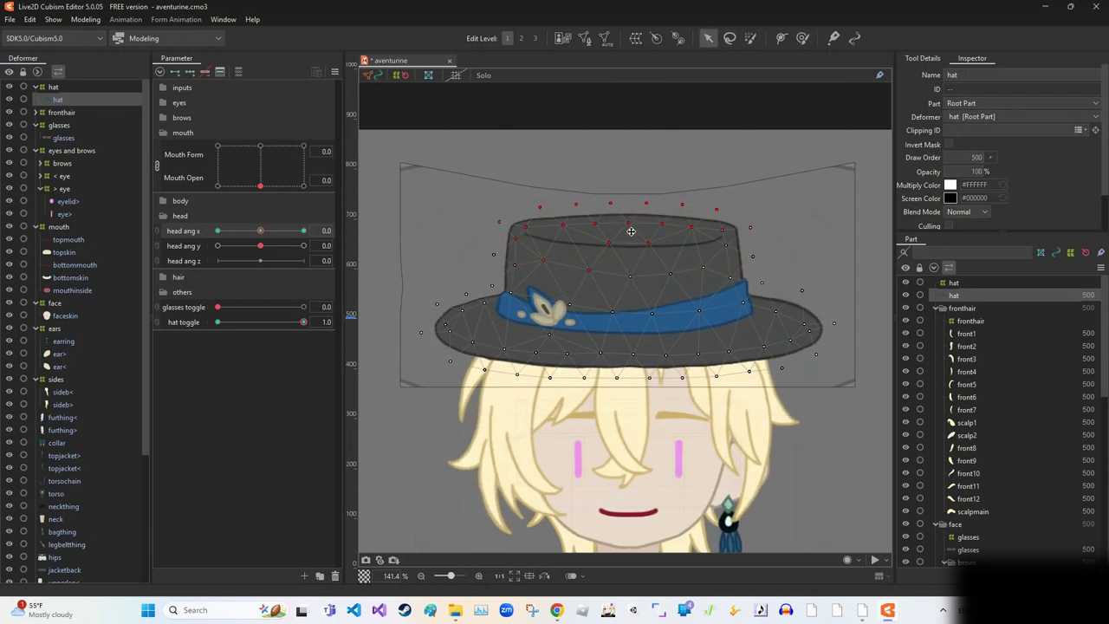
left_click(326, 230)
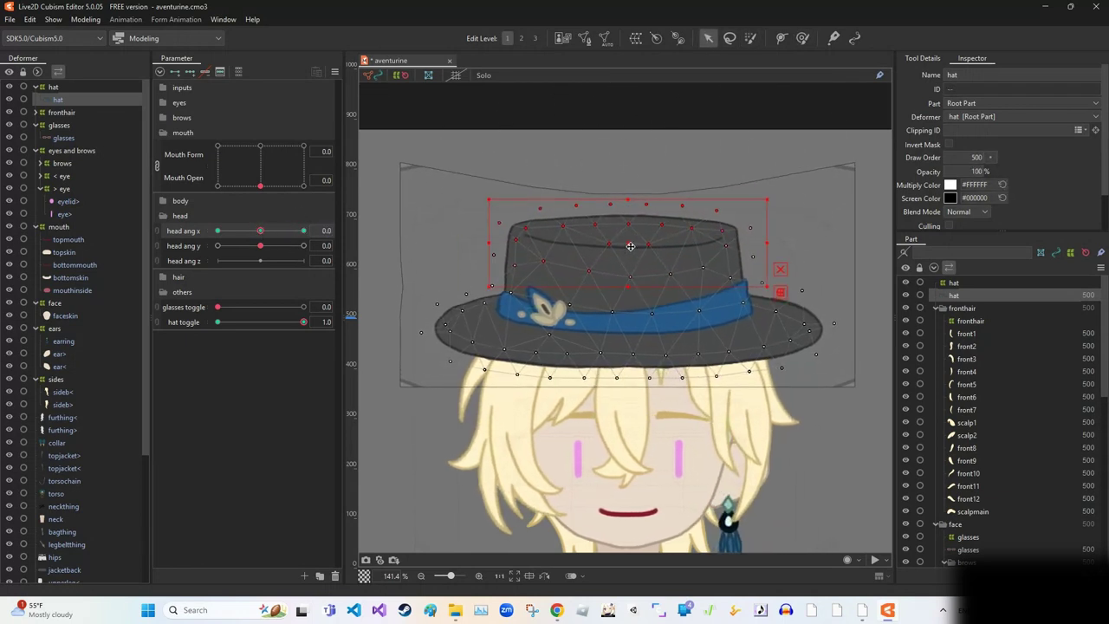
key("b")
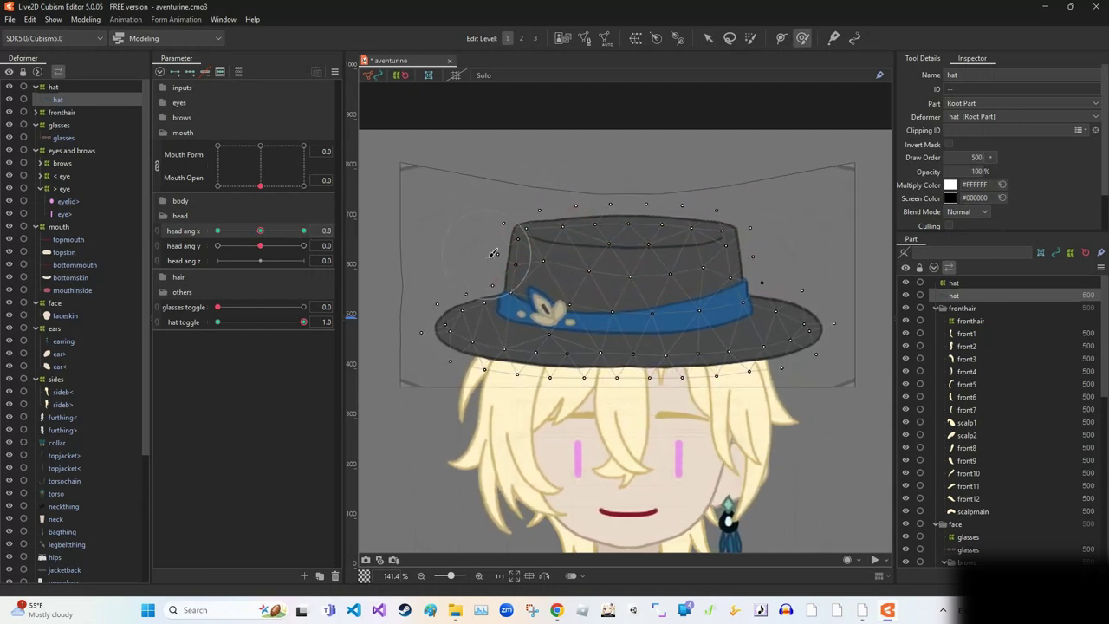
left_click(303, 230)
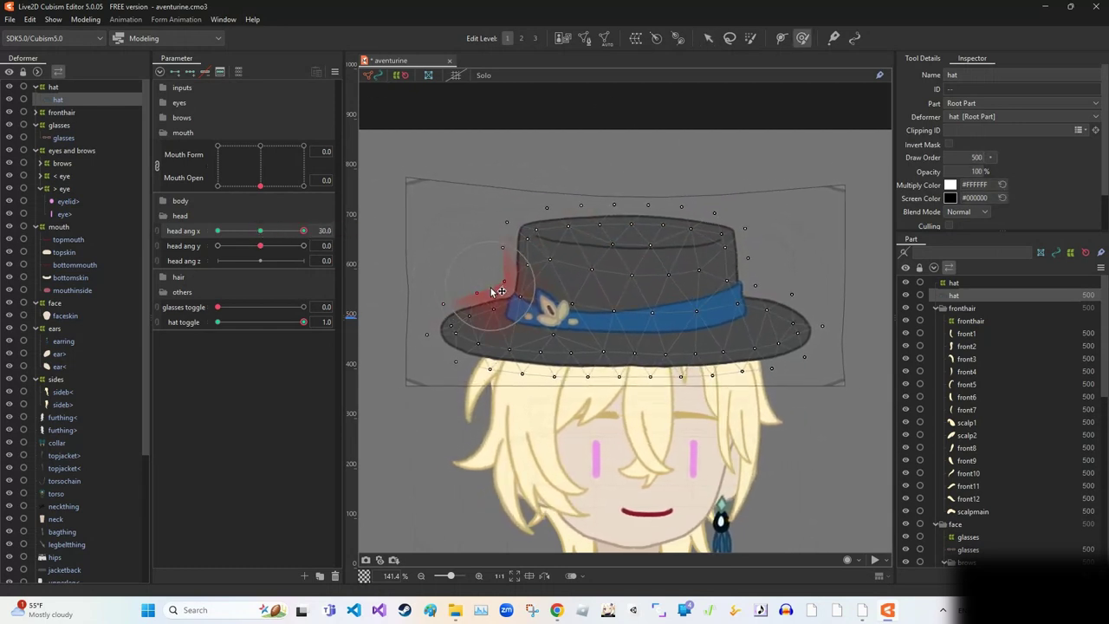
- Regenerate the hat mesh automatically with the Deformation (Heavy) preset
key("ctrl+shift+a")
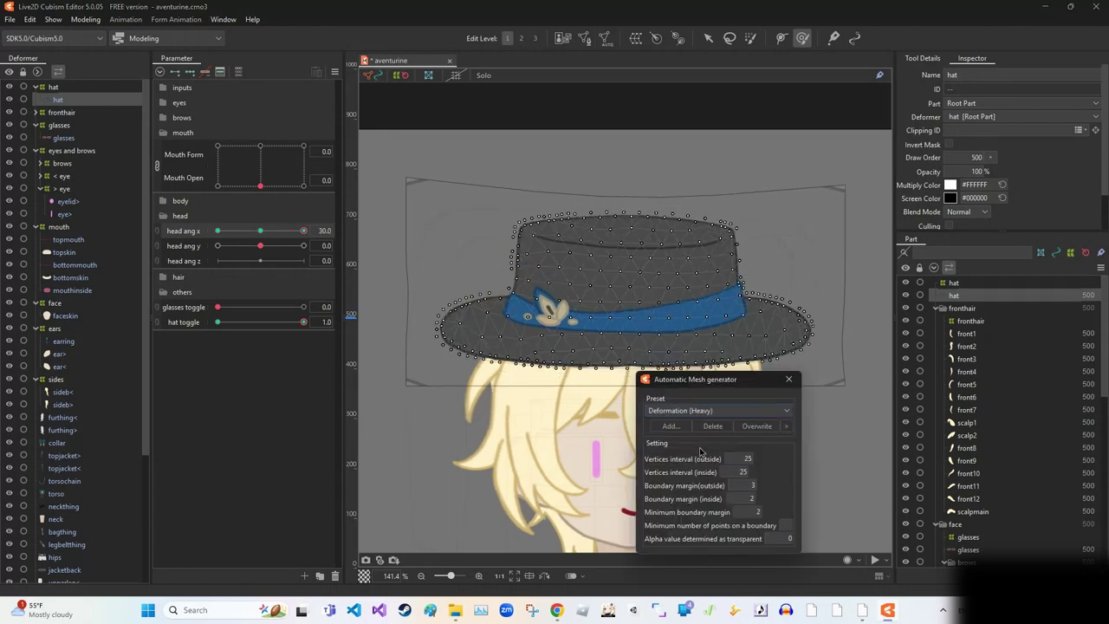
key("Return")
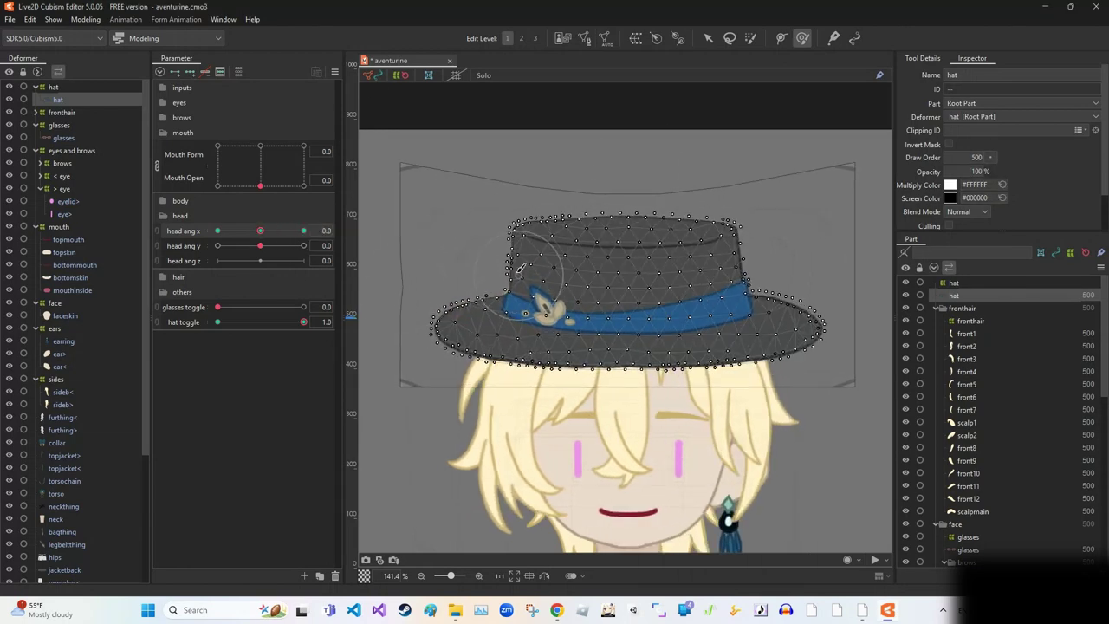
- Brush the hat band near its ornament at head ang x 30.0, and reset the parameters to their default values
left_click(303, 231)
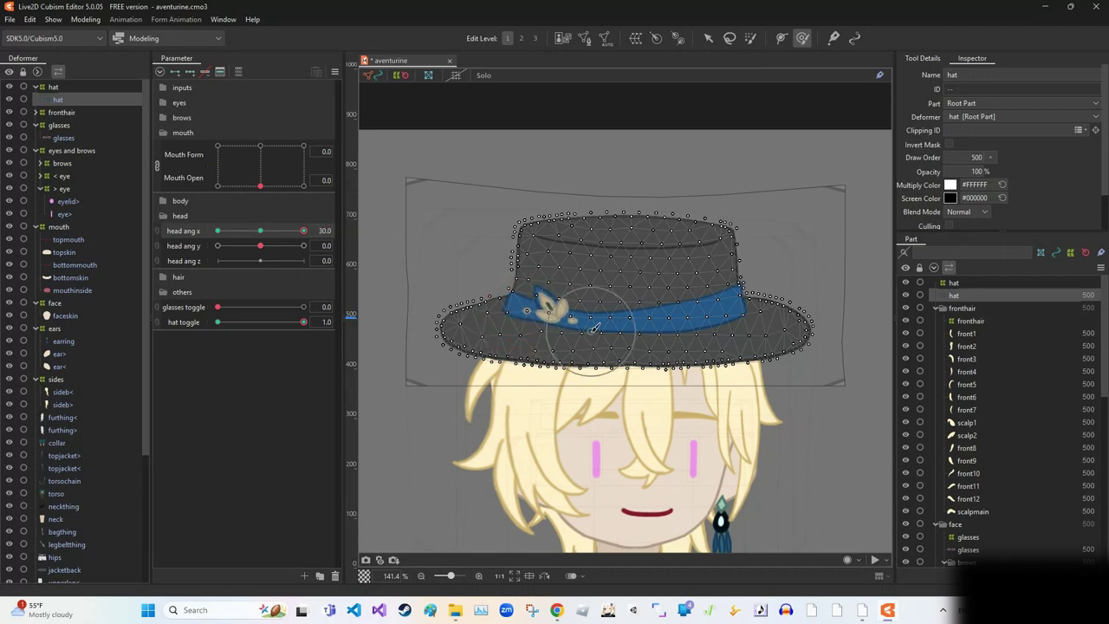
left_click_drag(567, 326, 544, 329)
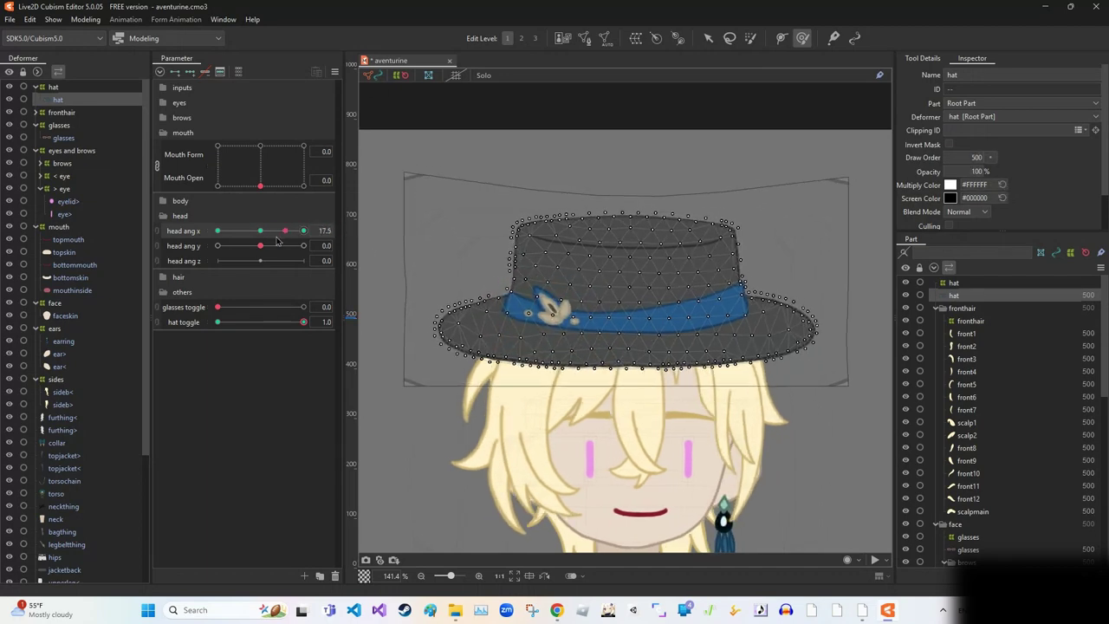
left_click(460, 201)
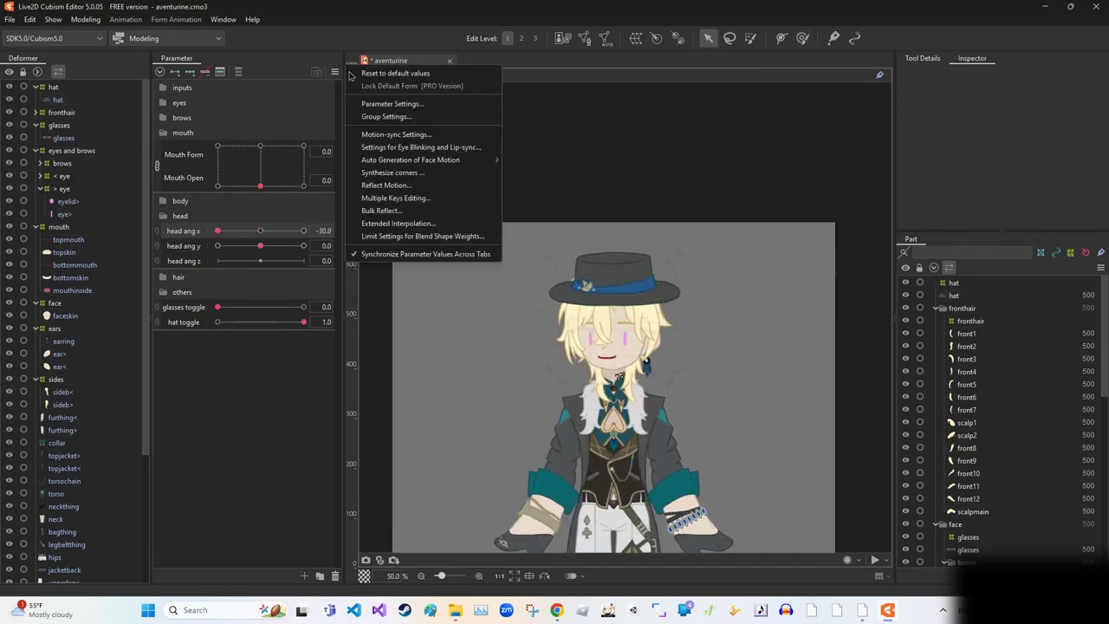
left_click(395, 73)
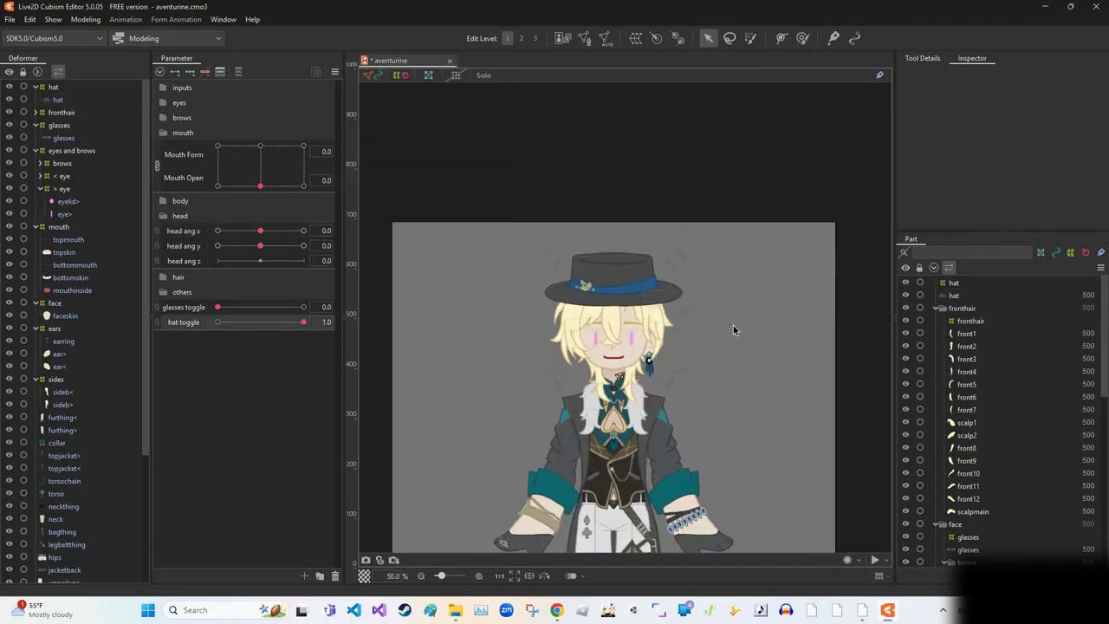
- Delete the hat mesh and its warp deformer from the model
scroll(732, 325, "up", 3)
left_click(645, 286)
left_click(953, 283)
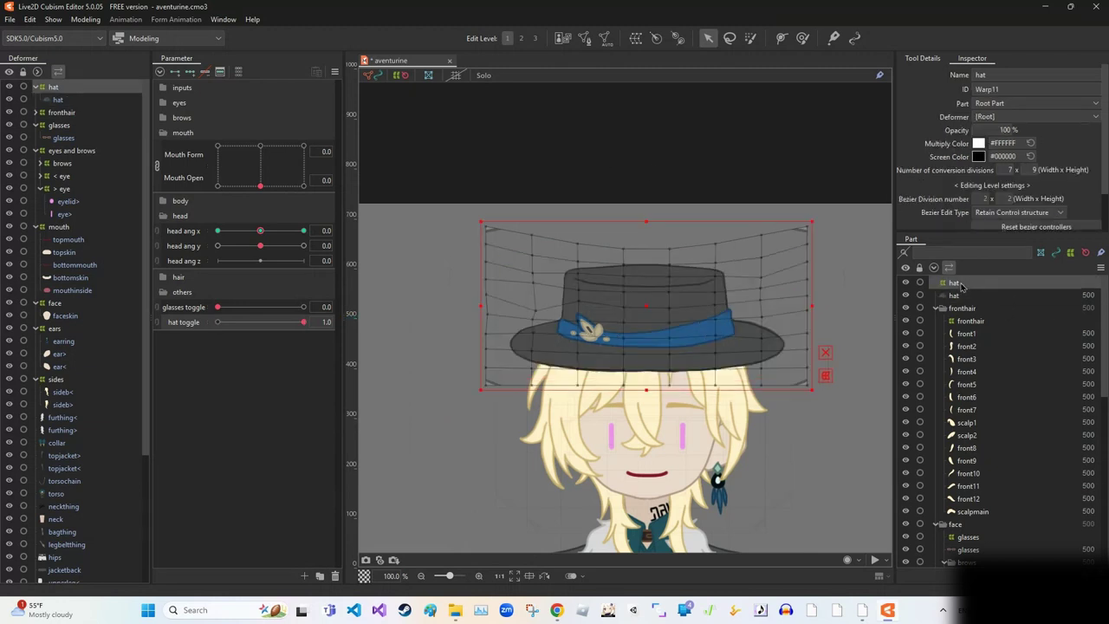
left_click(953, 295, "shift")
key("Delete")
scroll(596, 200, "down", 2)
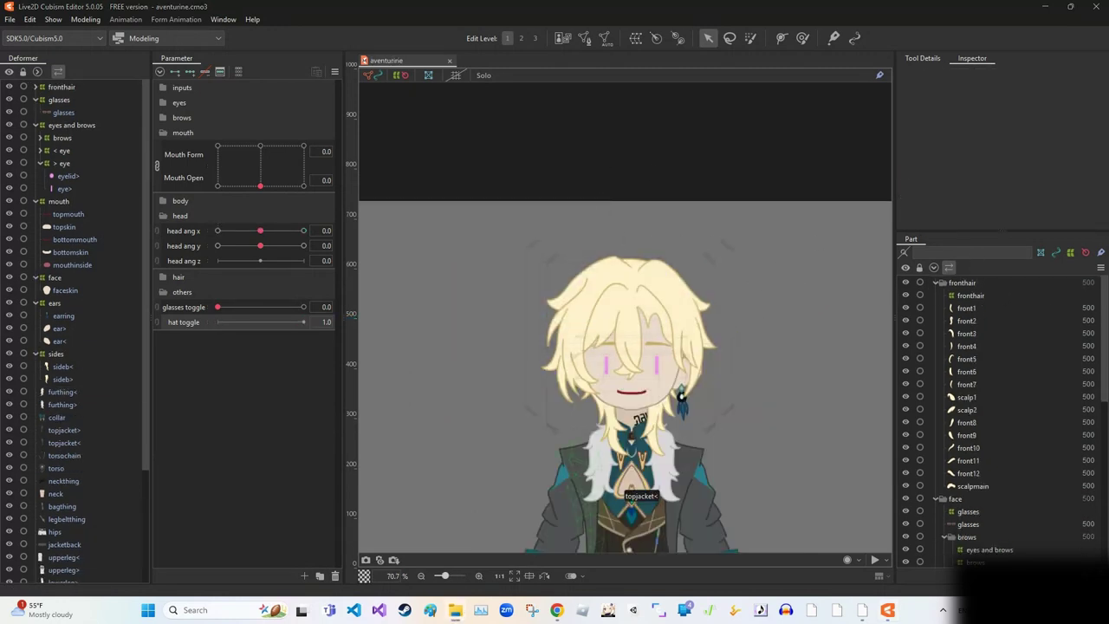
left_click(527, 389)
scroll(1025, 408, "down", 5)
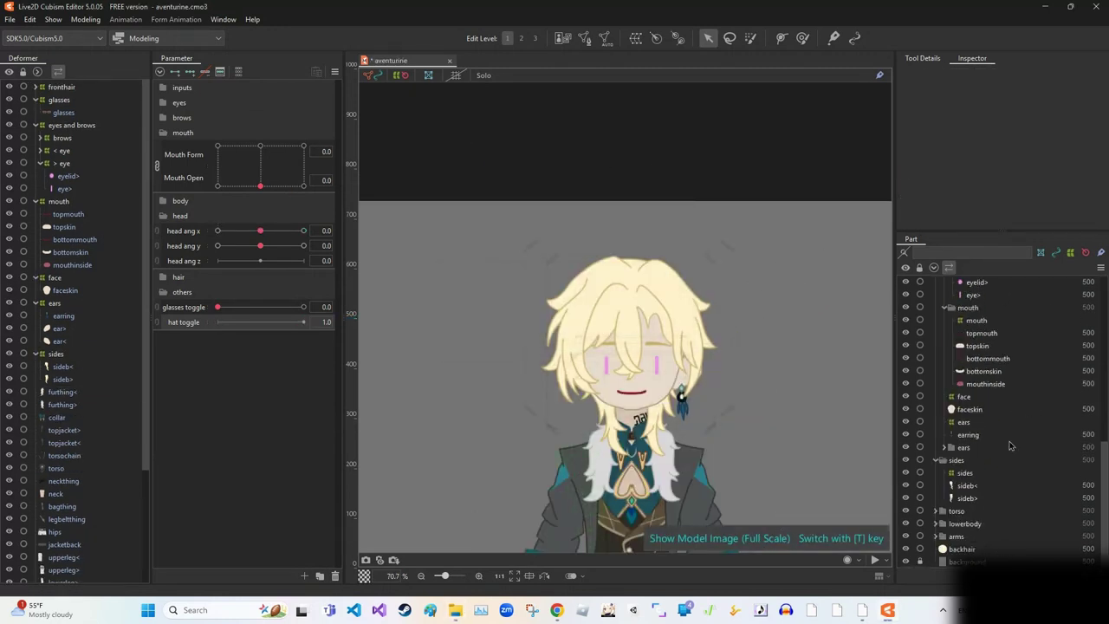
- Re-import aventurine.psd with all layers as new ArtMeshes, keep the new hat layer at the root, and delete the imported aventurine.psd folder
key("Return")
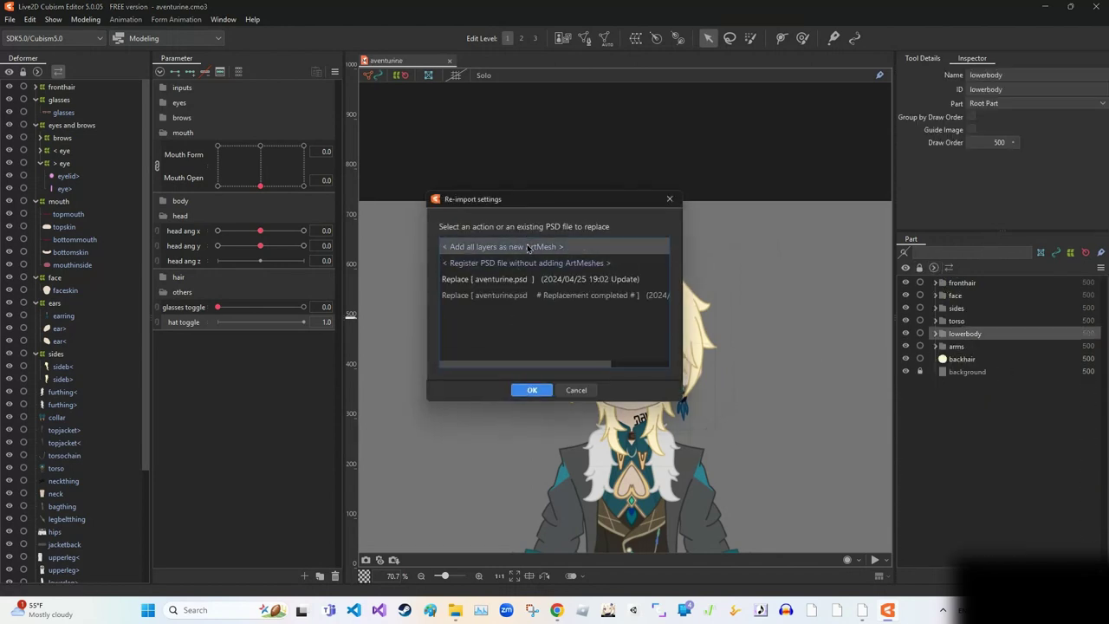
left_click(532, 390)
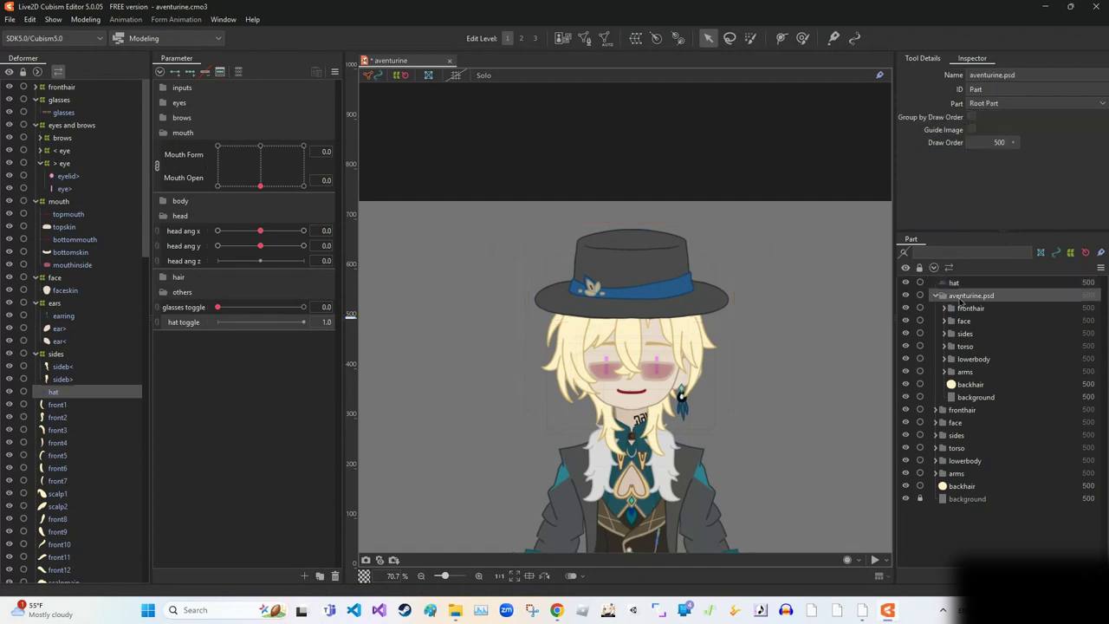
key("Delete")
- Generate the new hat's mesh automatically with the Deformation (Heavy) preset
left_click(562, 317)
key("ctrl+shift+a")
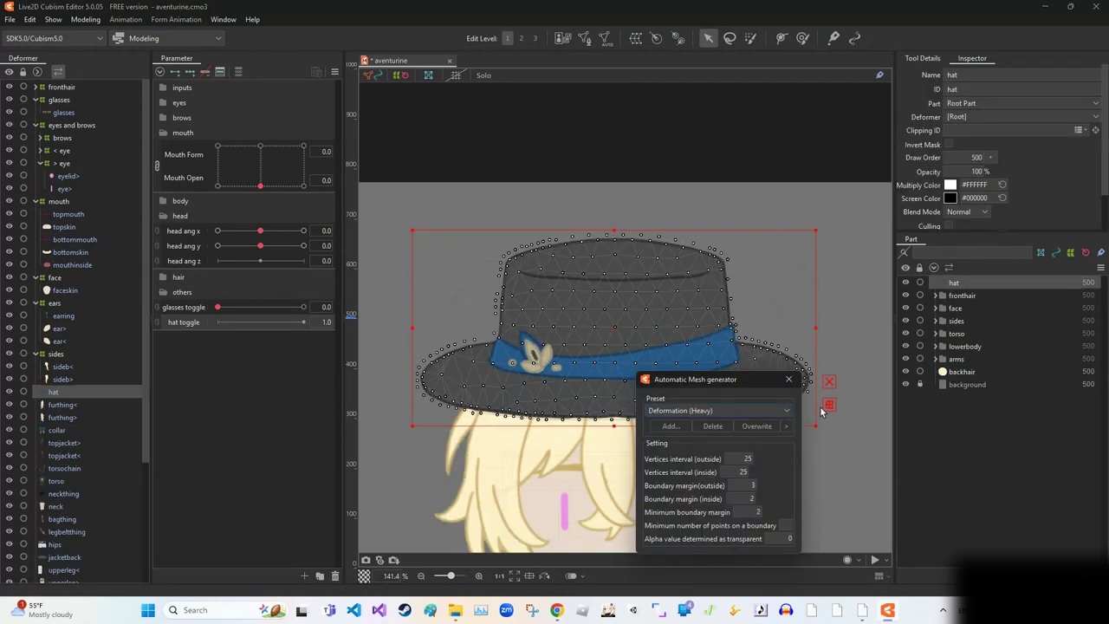
key("Return")
- Select the upper crown points of the hat mesh and move them slightly down to flatten the crown
left_click_drag(641, 220, 659, 295)
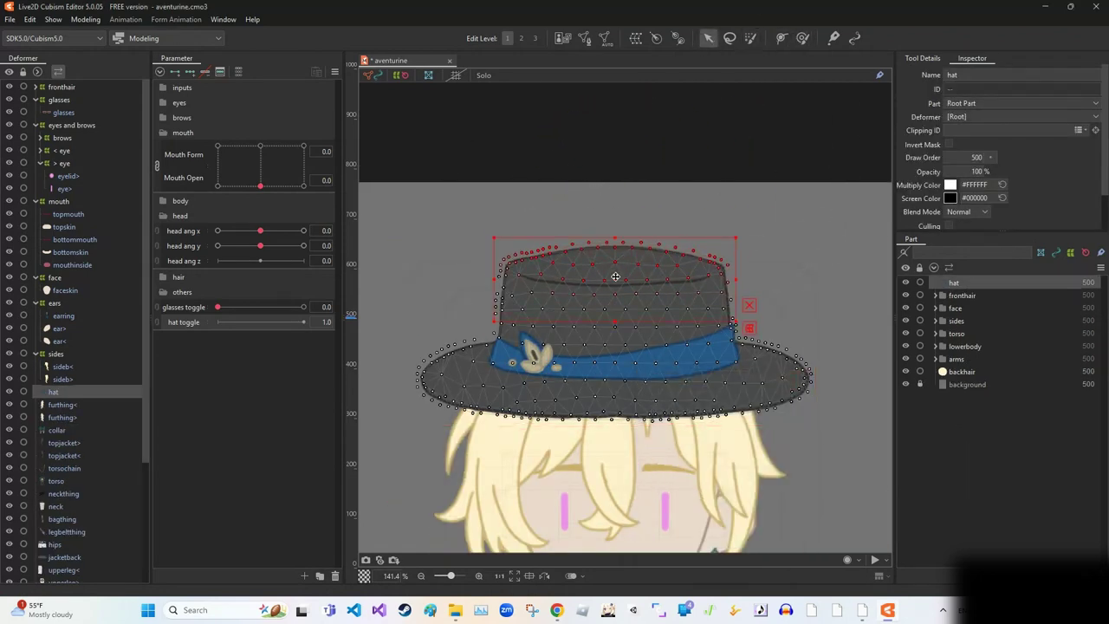
key("Escape")
left_click_drag(608, 375, 695, 328)
left_click(694, 327)
scroll(694, 327, "down", 3)
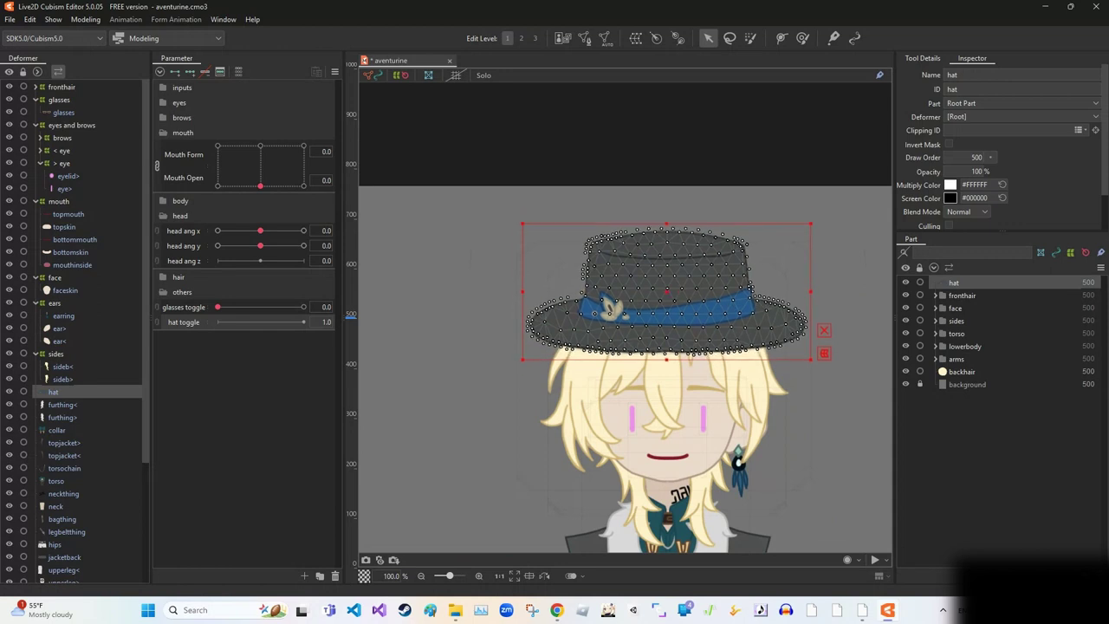
key("b")
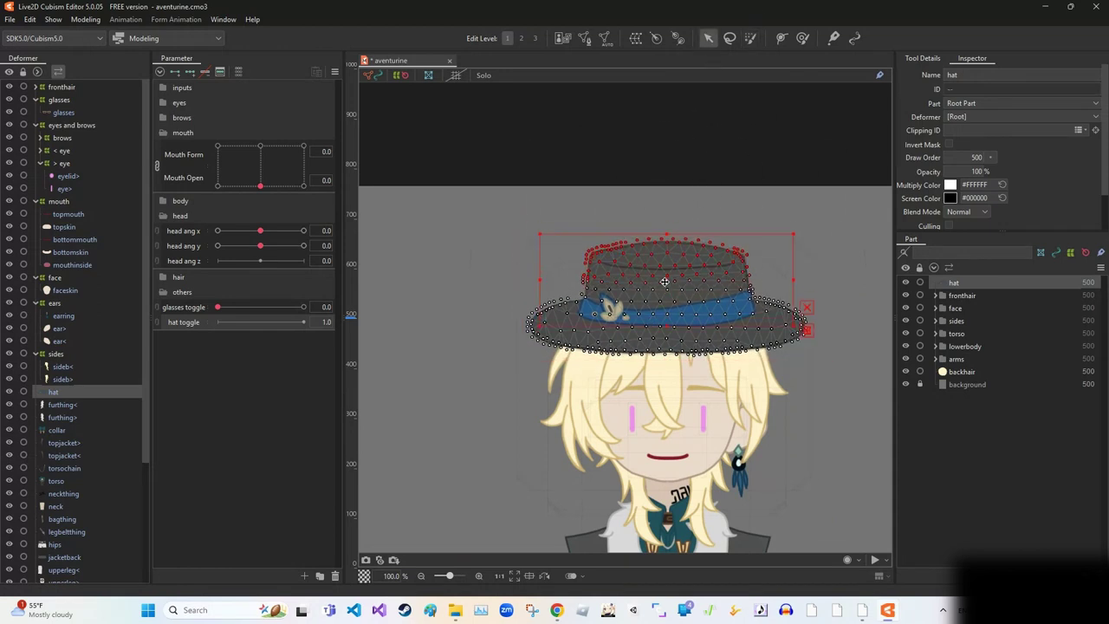
- Refine the lower middle edge of the hat's brim with the deform brush and by adjusting individual mesh points
scroll(666, 274, "up", 2)
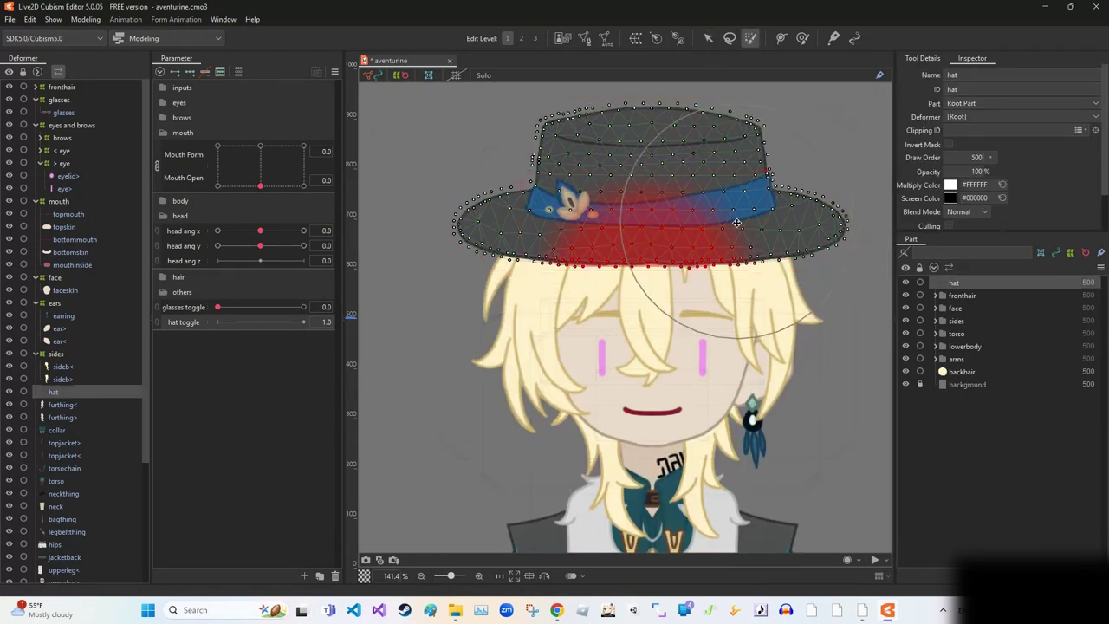
left_click(750, 38)
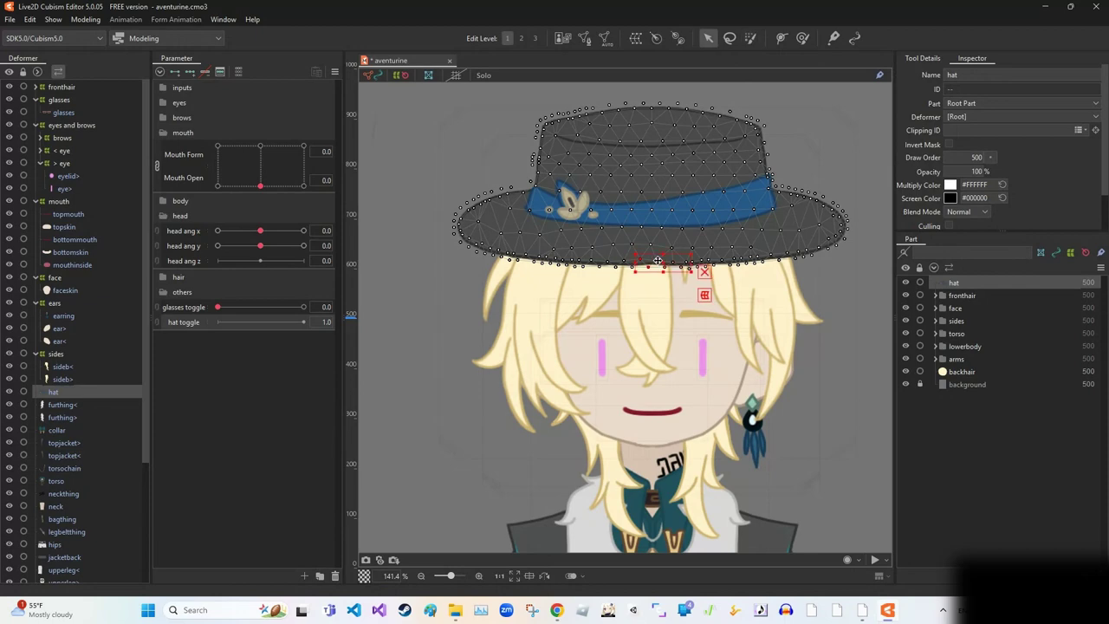
key("v")
scroll(790, 182, "down", 2)
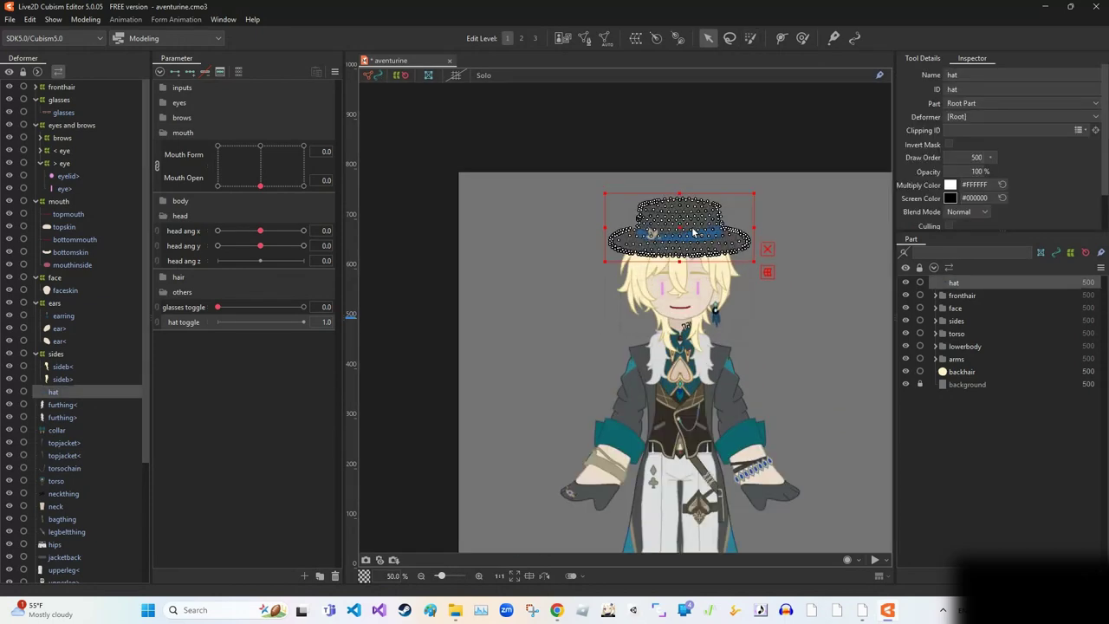
- Create a warp deformer named hat with 5 x 5 divisions around the hat mesh and key it on head ang x
left_click(636, 37)
left_click(561, 408)
scroll(584, 207, "up", 2)
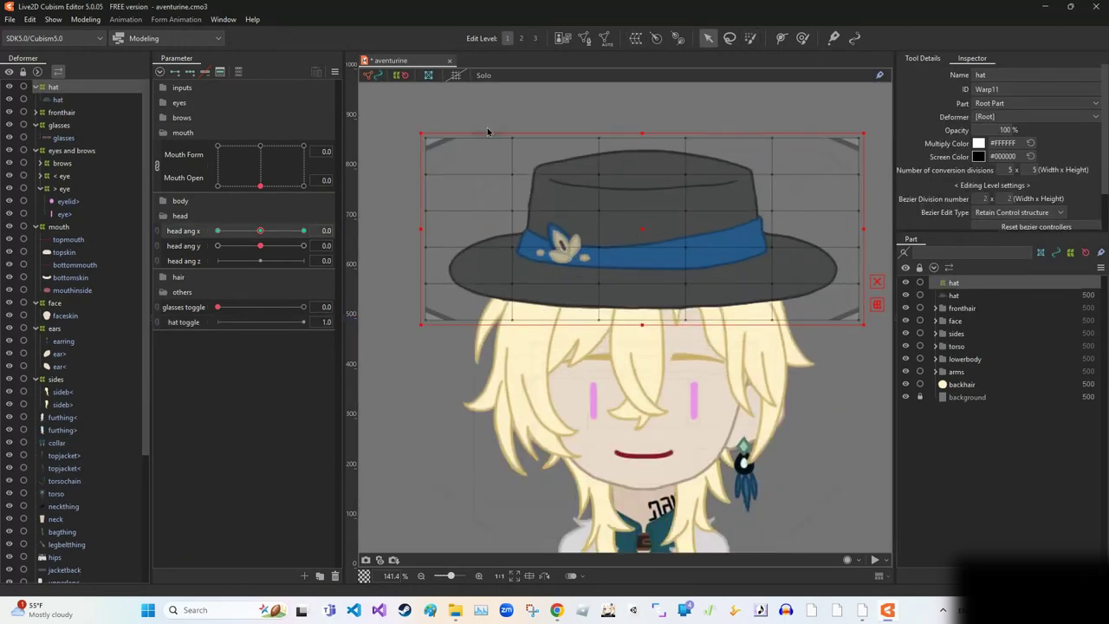
- At head ang x 30.0, pull the right side of the hat warp deformer inward, undoing the last adjustments
left_click_drag(260, 230, 303, 230)
left_click_drag(859, 230, 831, 230)
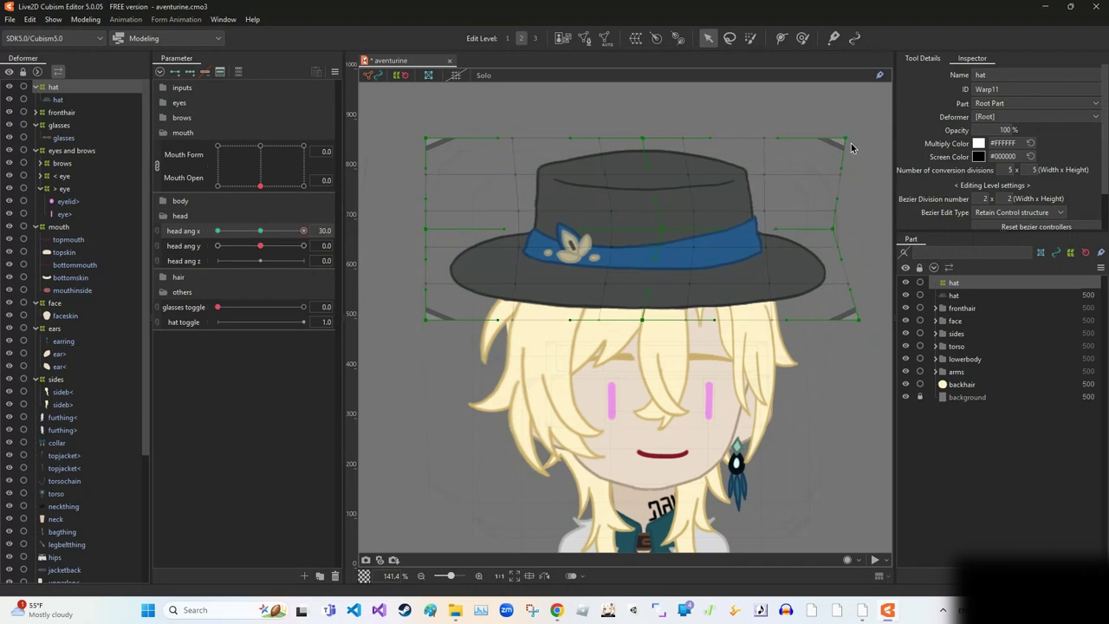
left_click_drag(845, 144, 794, 170)
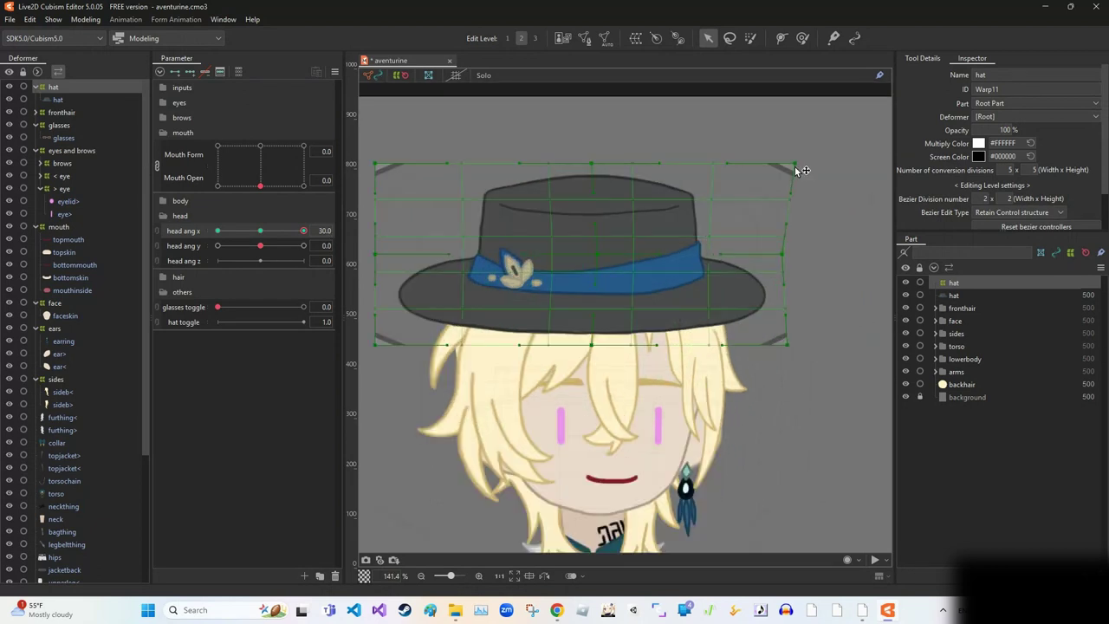
left_click(778, 352)
key("ctrl+z")
key("ctrl+z")
left_click(780, 382)
- Check the hat across head ang x values, and at 30.0 shift the left edge of its warp deformer slightly inward
scroll(780, 382, "down", 2)
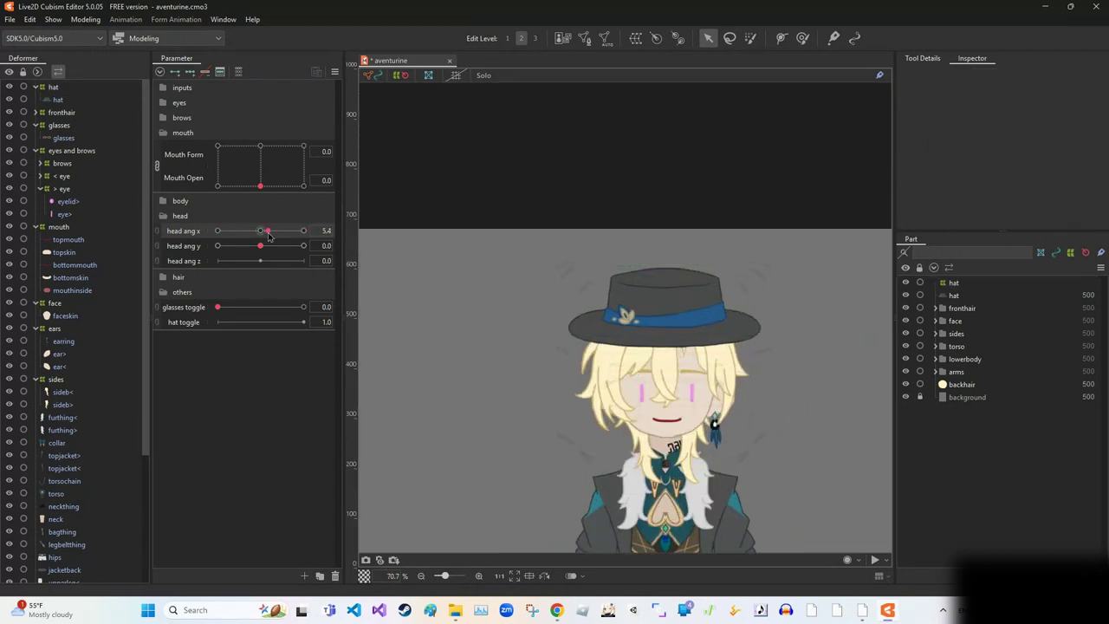
left_click(304, 231)
left_click_drag(303, 231, 308, 232)
scroll(588, 316, "up", 2)
left_click(587, 316)
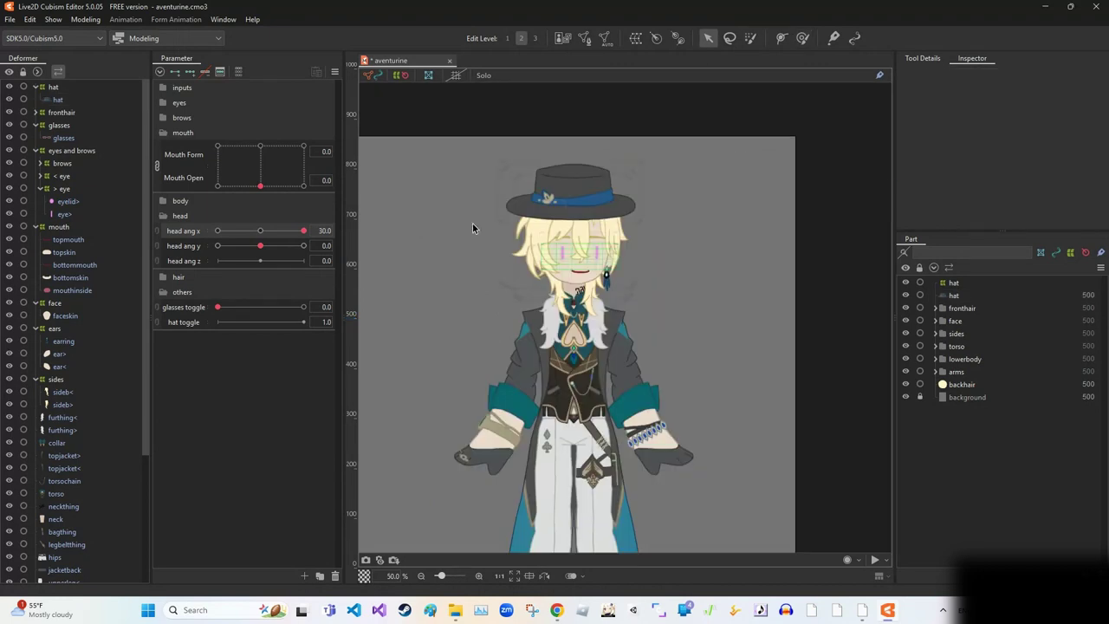
left_click(543, 190)
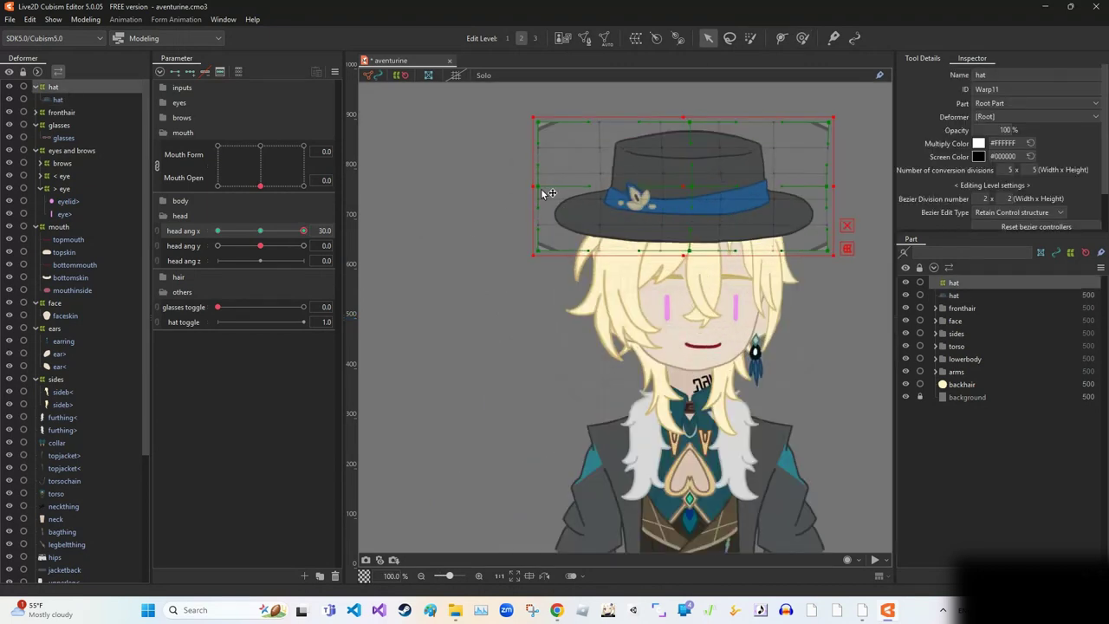
left_click(547, 129)
left_click(701, 191)
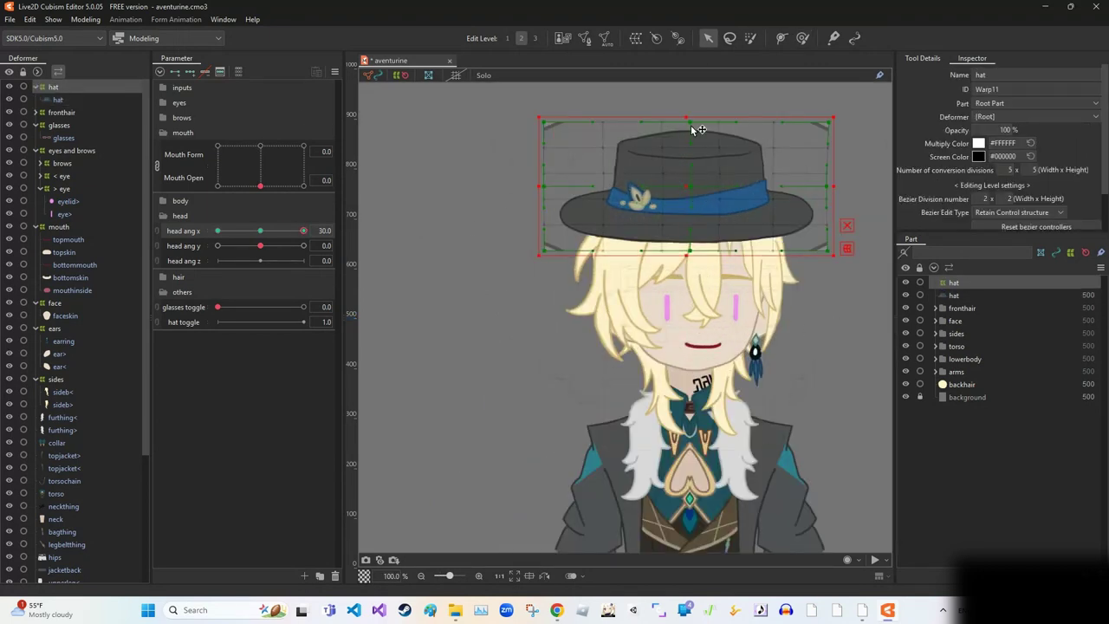
left_click(830, 308)
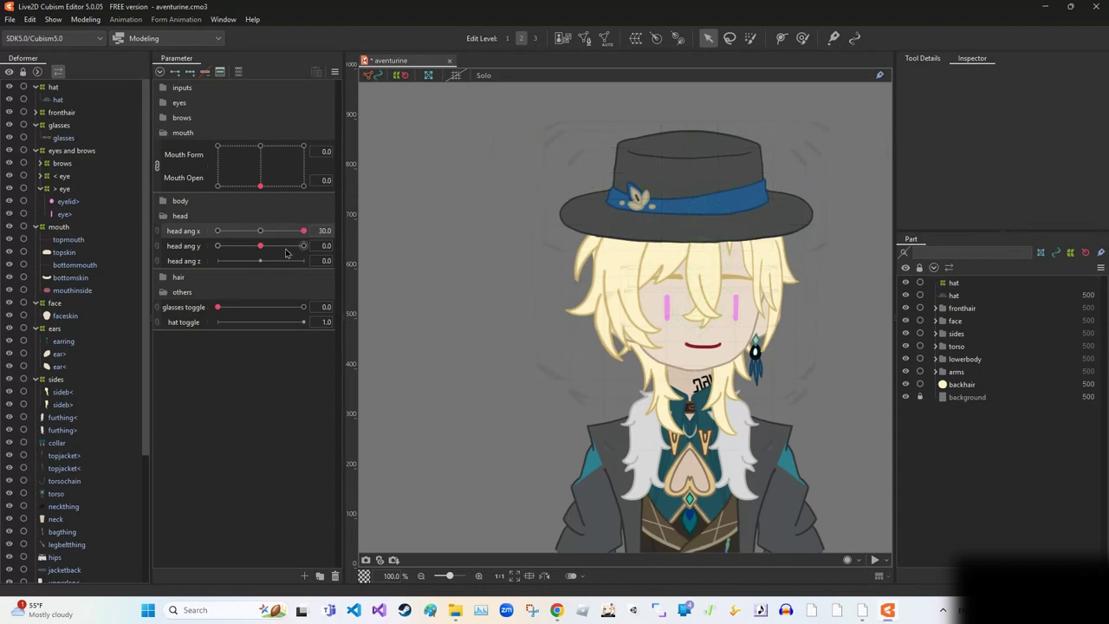
- Adjust the centre control points of the hat warp deformer at head ang x -30.0 and compare the shape with 30.0
left_click(684, 186)
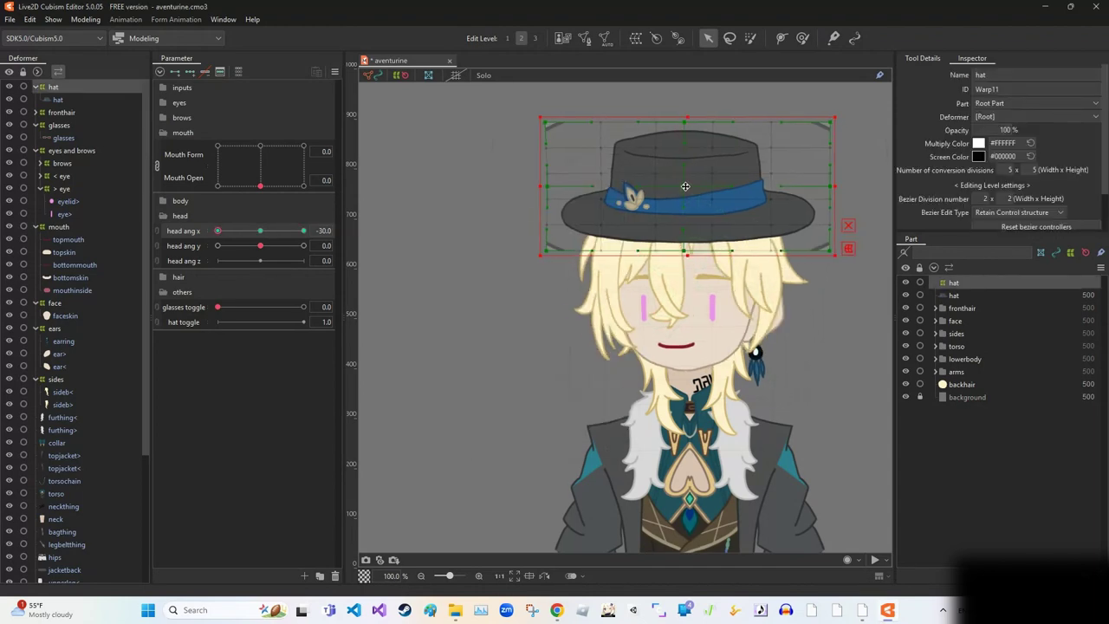
scroll(767, 116, "down", 2)
scroll(610, 224, "up", 3)
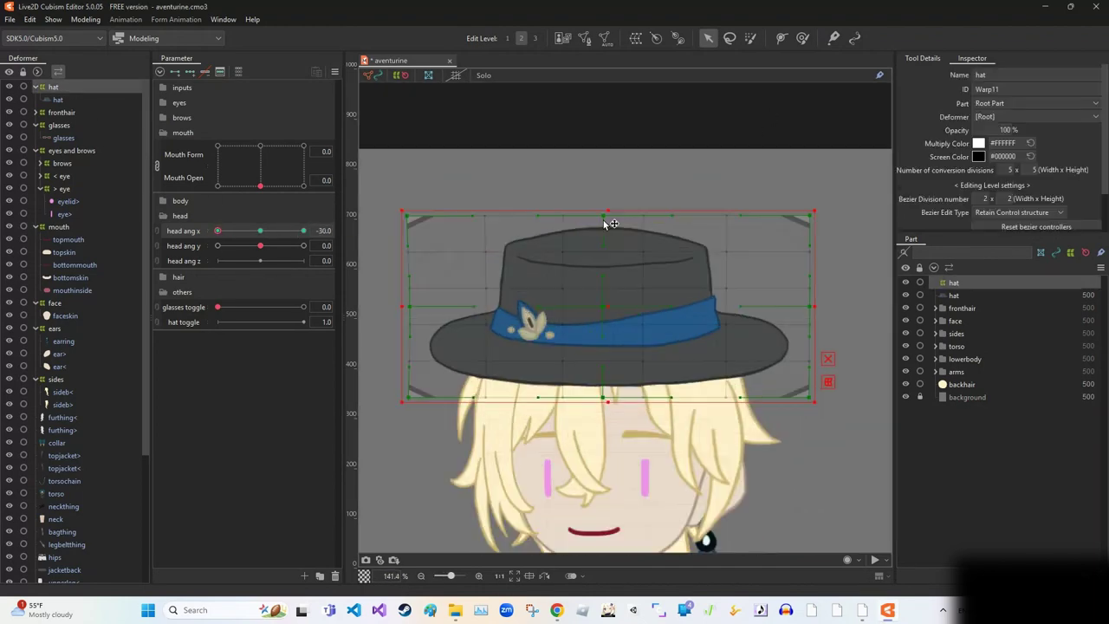
left_click_drag(217, 230, 303, 230)
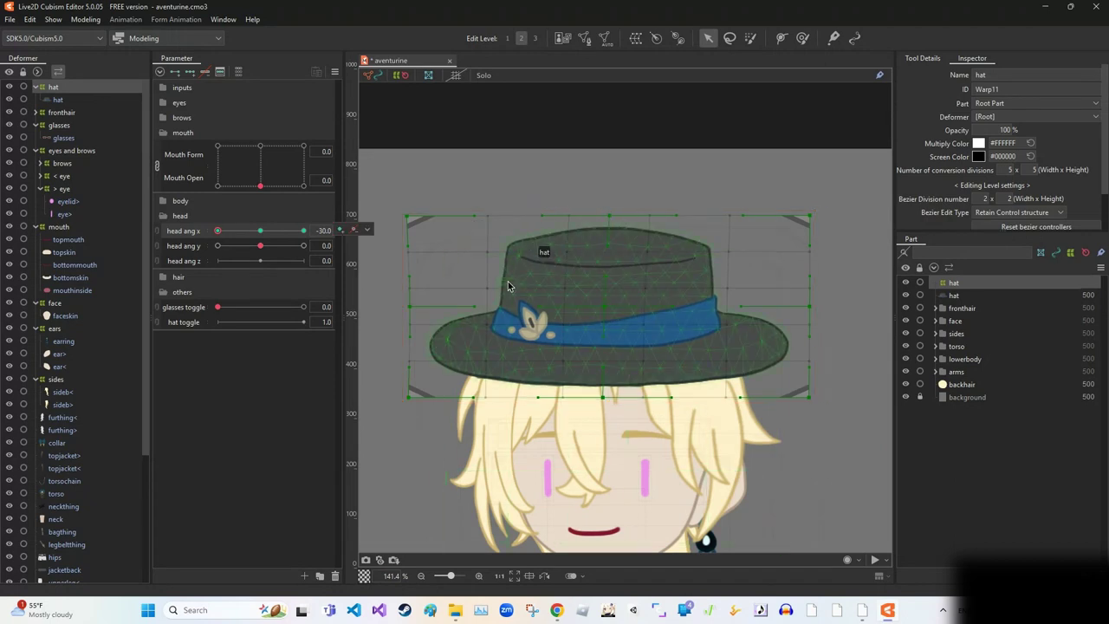
scroll(628, 312, "down", 5)
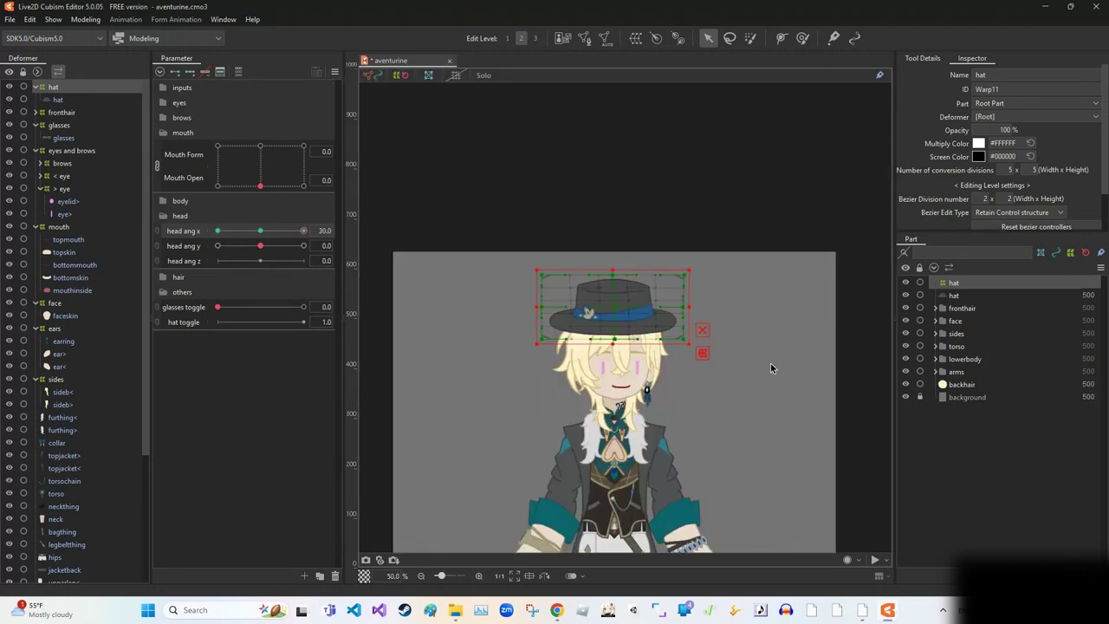
- At head ang y 30.0, raise the lower centre and lower the upper centre control points of the hat warp deformer
scroll(595, 299, "up", 2)
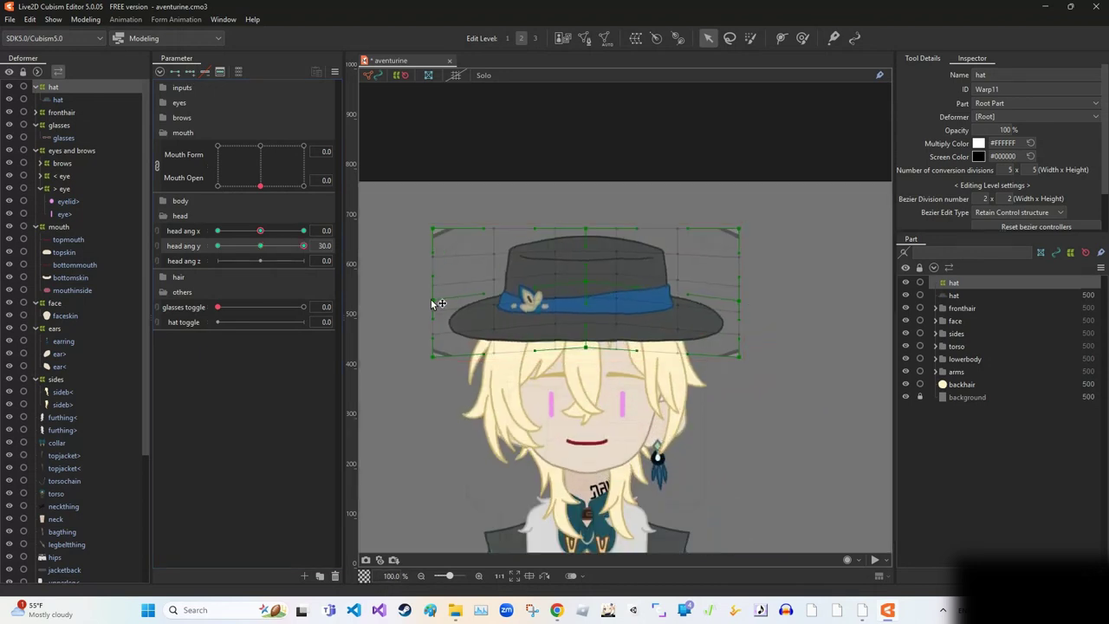
left_click_drag(585, 348, 588, 341)
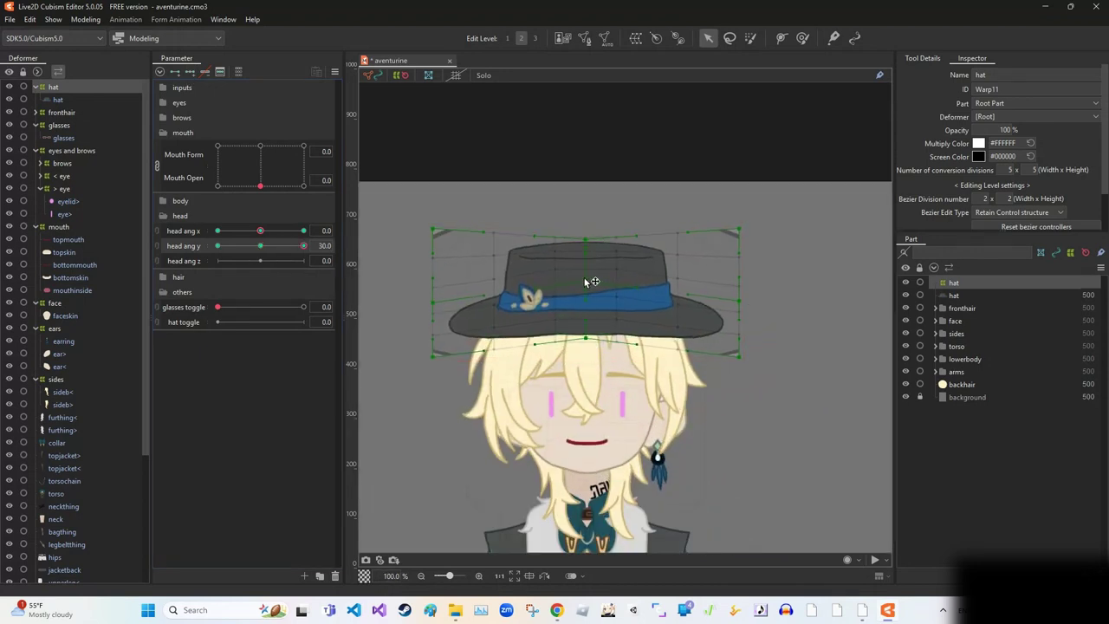
- Delete the hat mesh, its warp deformer and the hat toggle parameter, and save the model
scroll(807, 290, "down", 2)
left_click(691, 332)
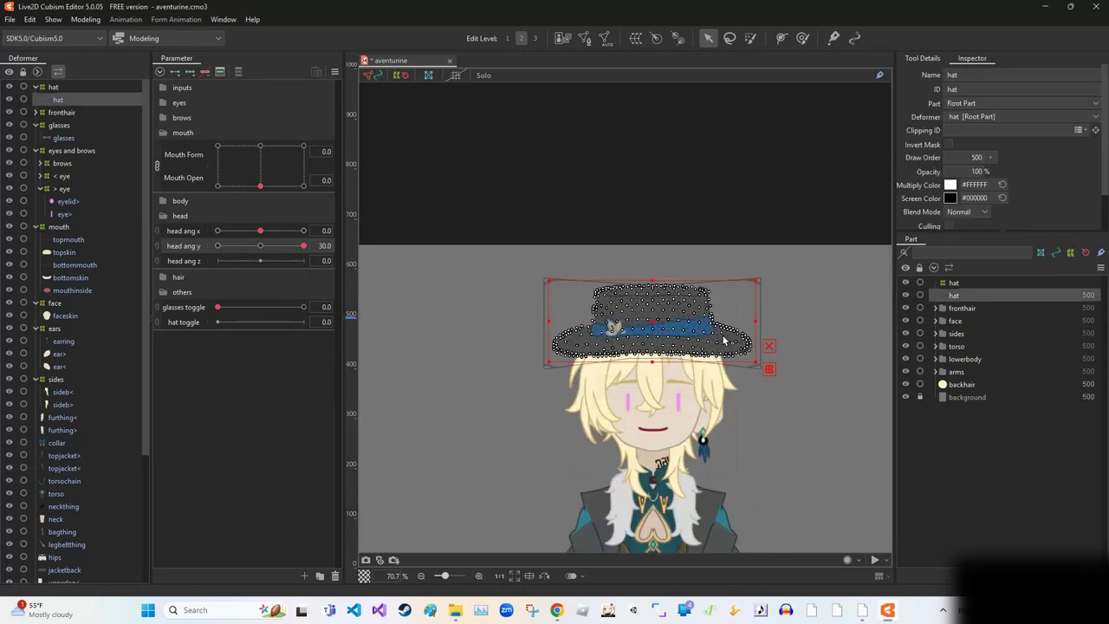
key("Delete")
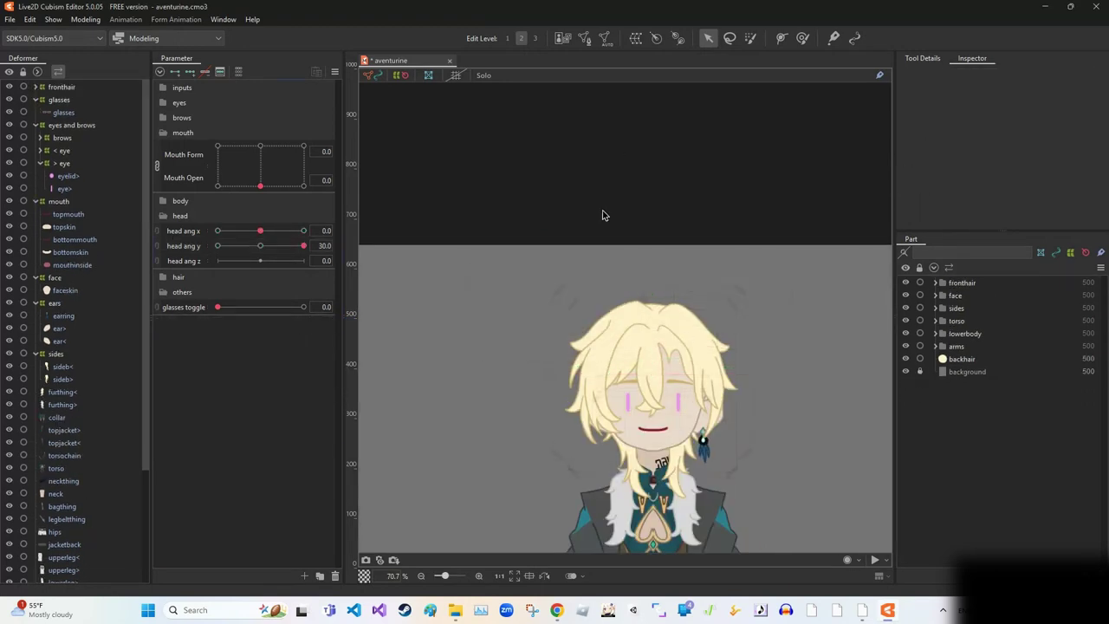
scroll(601, 216, "down", 1)
key("ctrl+s")
- Open the physics settings and reset the preview parameters to their default values
left_click(85, 19)
left_click(208, 95)
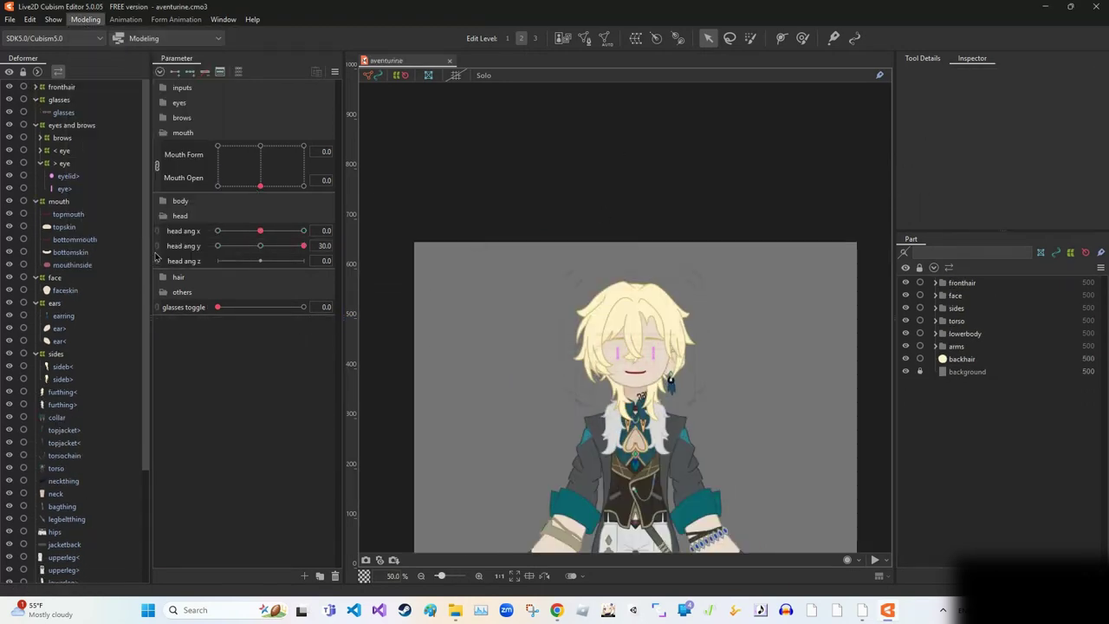
left_click(283, 72)
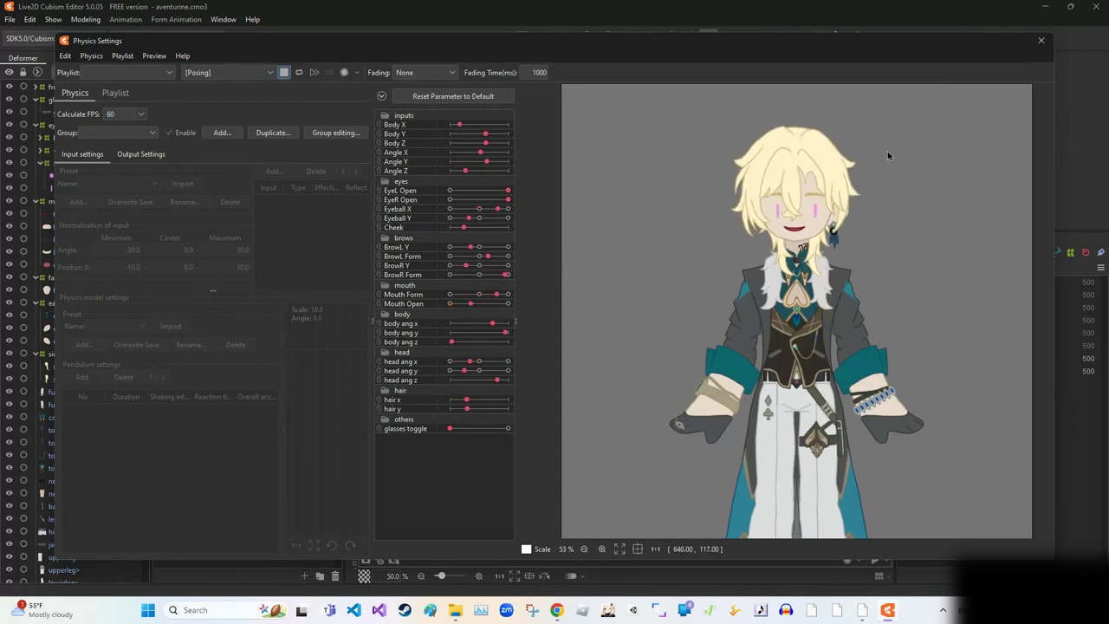
left_click(419, 98)
- In the cursor tracking settings, assign Body Y to Left mouse button Y and Body Z to Left mouse button X
left_click(154, 55)
left_click(174, 129)
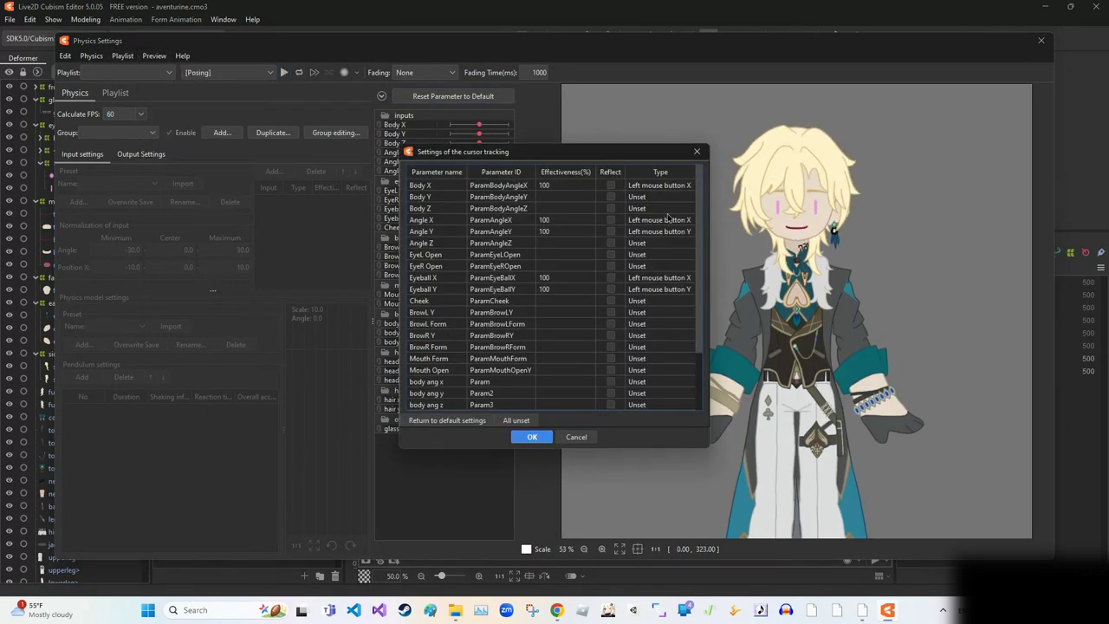
left_click(659, 208)
left_click(658, 243)
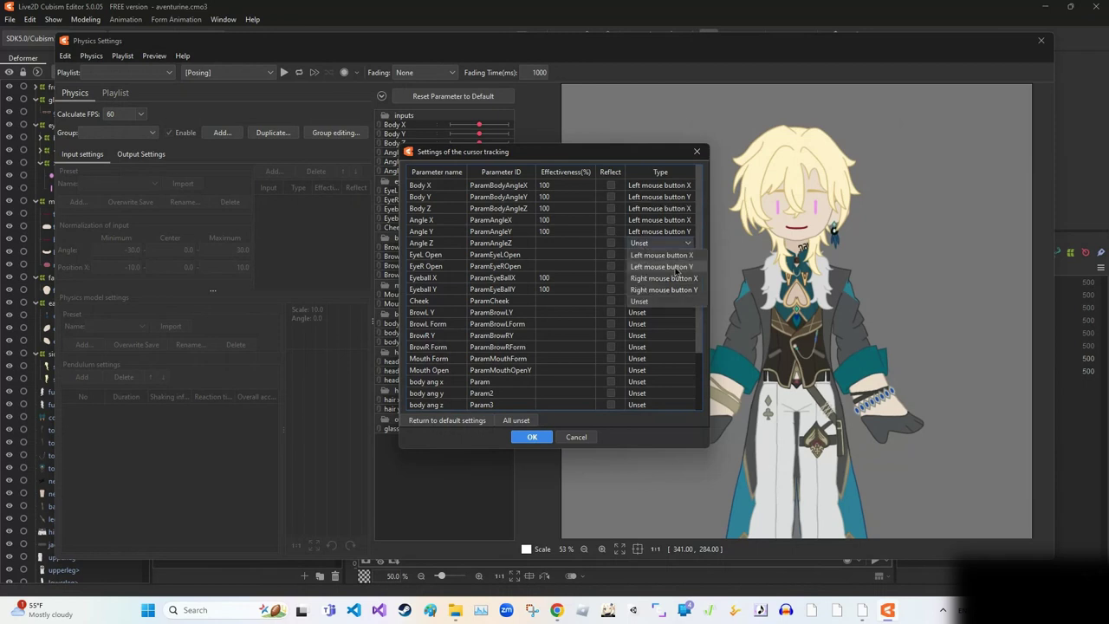
key("Escape")
key("Escape")
- Add a physics group named head x using the head physics preset for both the input and the physics model
left_click(222, 132)
left_click(600, 294)
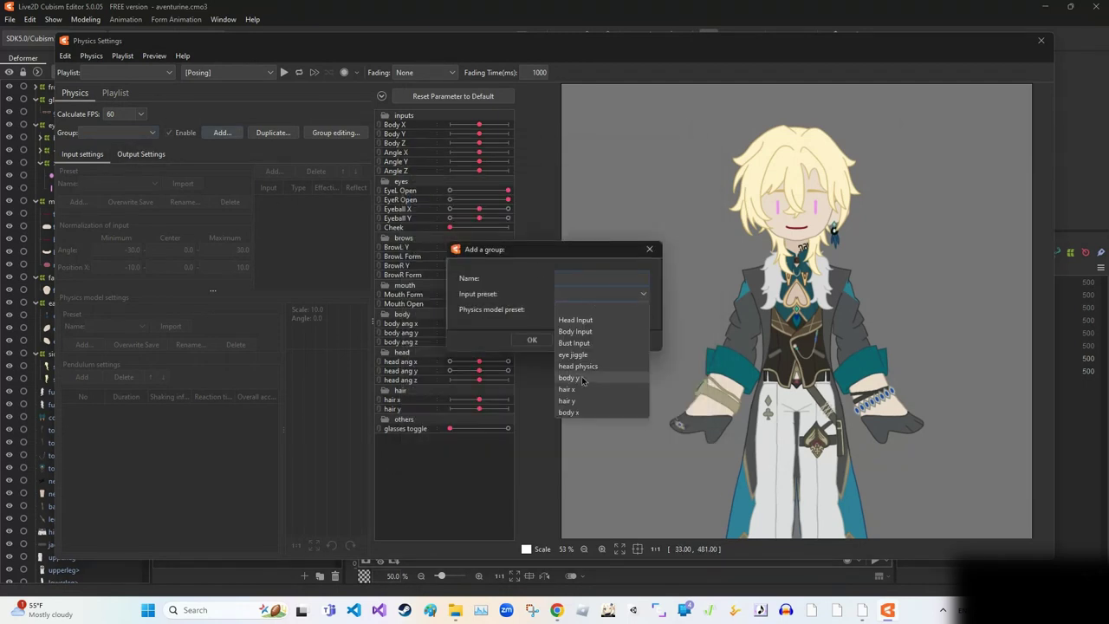
left_click(576, 365)
left_click(564, 312)
left_click(577, 463)
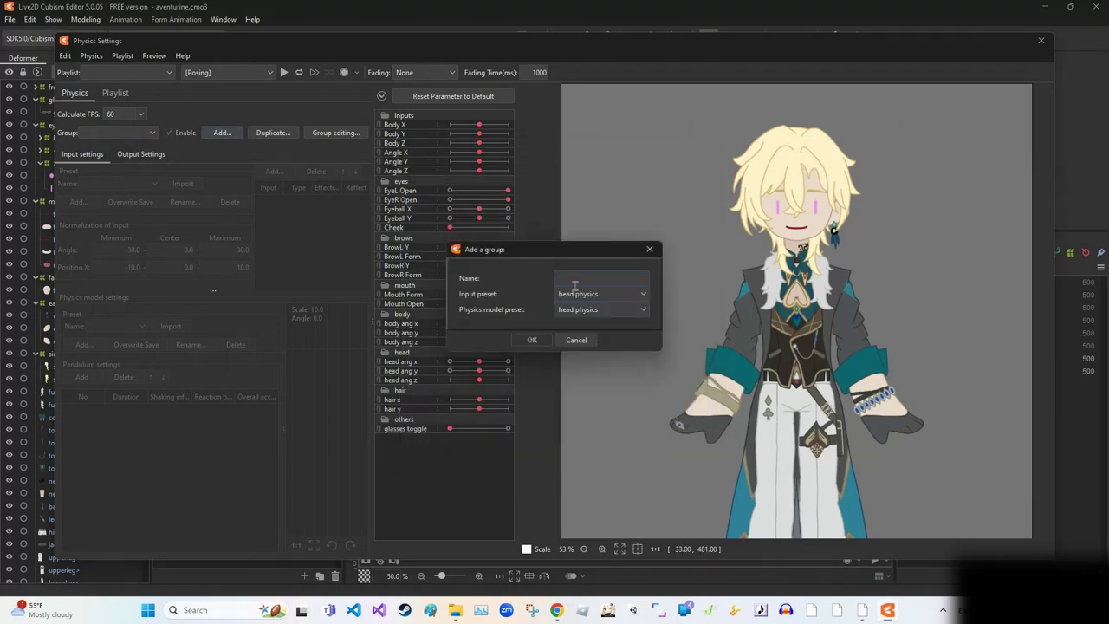
left_click(532, 340)
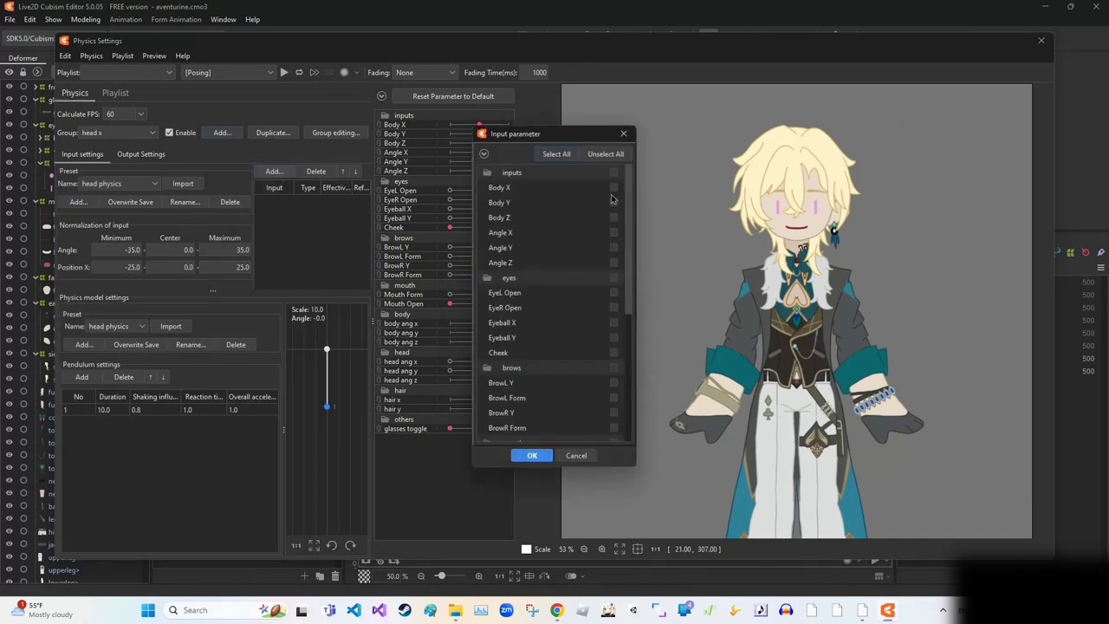
- Add Angle X as the input and head ang x as the output of the head x physics group, and reset the output magnification
left_click(532, 455)
scroll(555, 346, "down", 5)
left_click(613, 339)
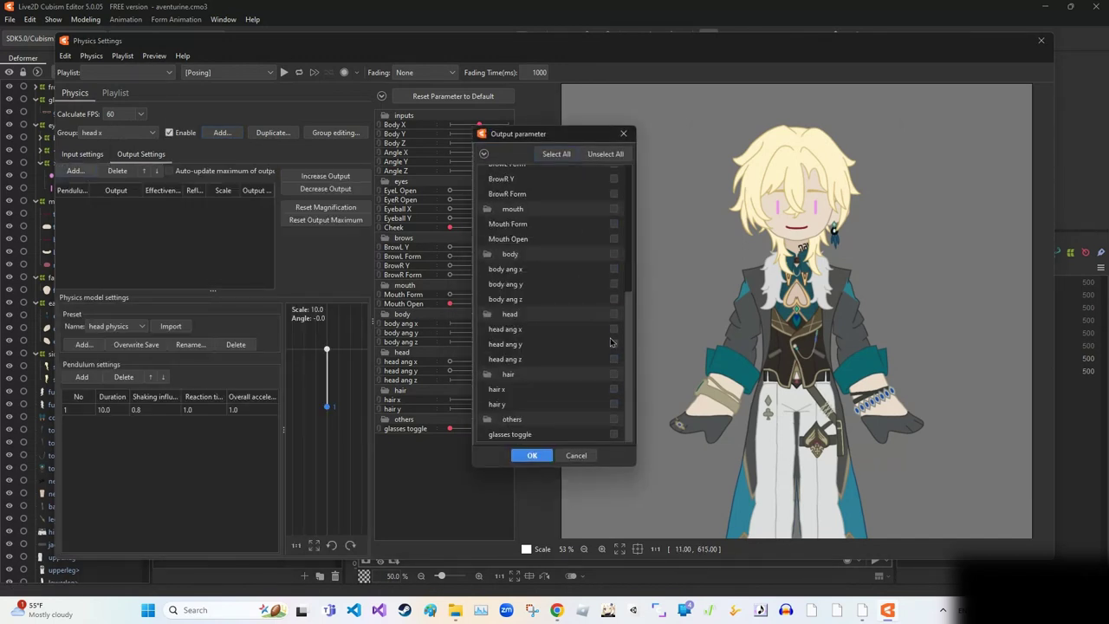
left_click(532, 454)
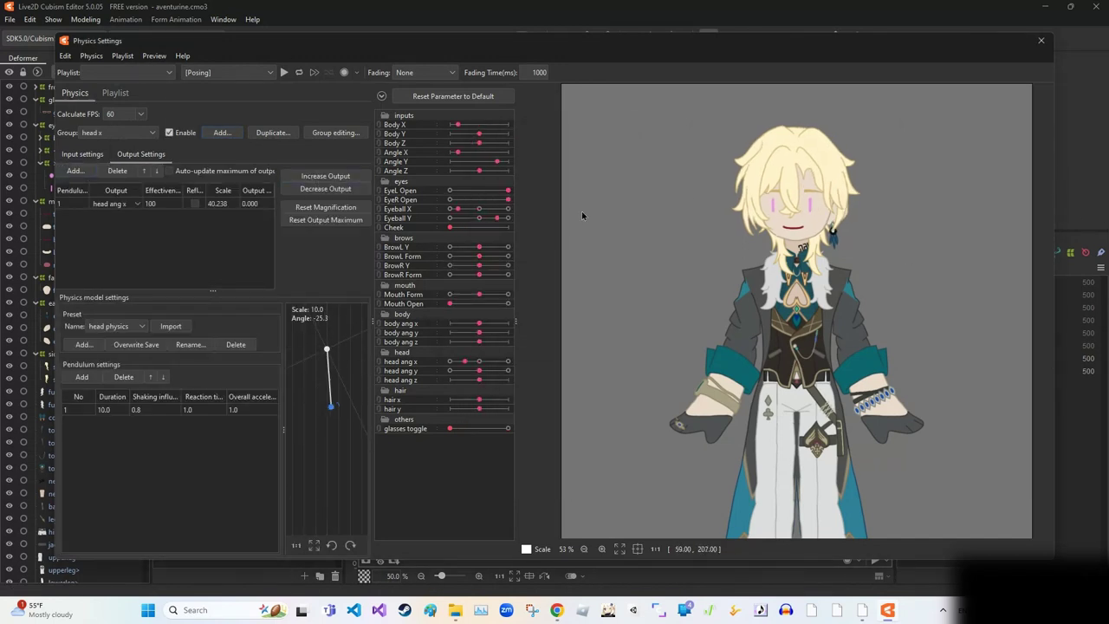
- Add a physics group named head y using the head physics preset for both the input and the physics model
left_click(222, 131)
left_click(606, 310)
left_click(597, 325)
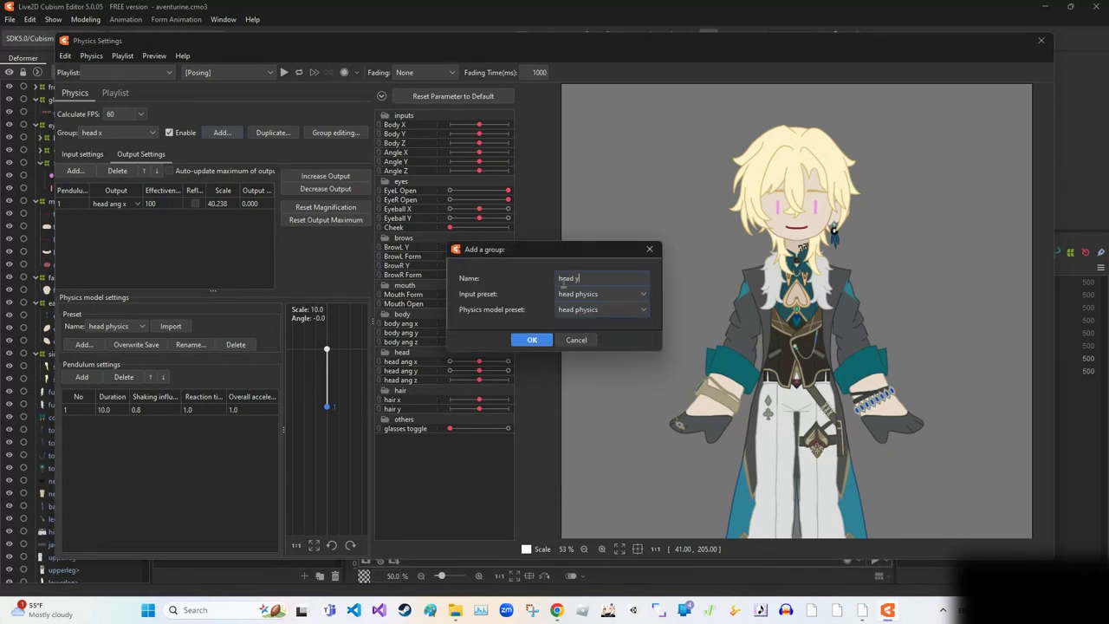
left_click(532, 340)
- Add Angle Y as the input and head ang y as the output of the head y physics group
left_click(623, 327)
left_click(531, 455)
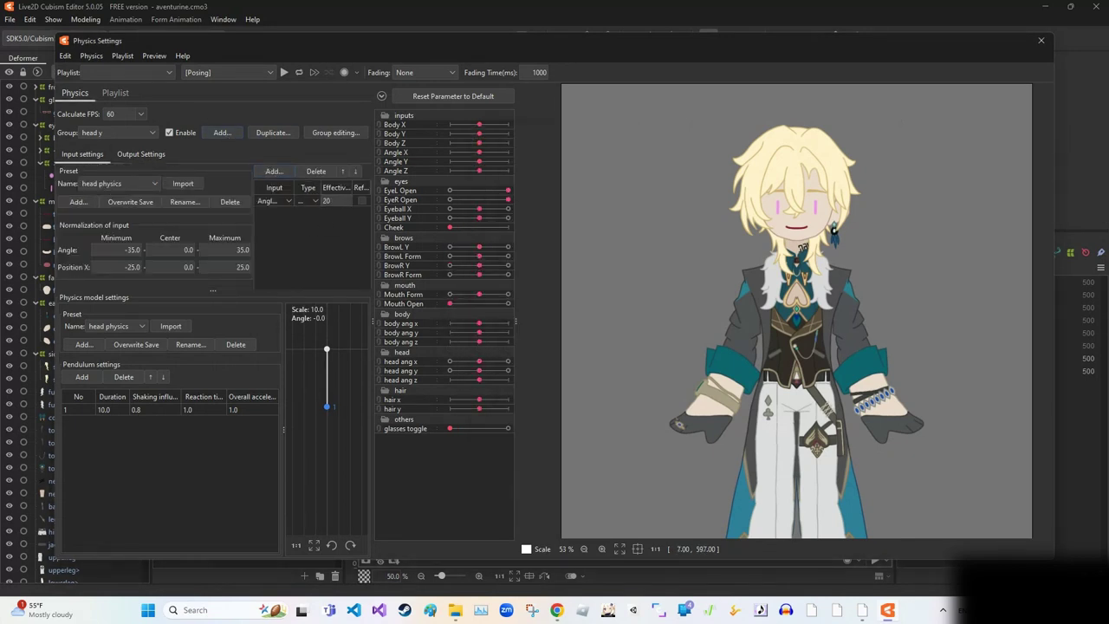
left_click(141, 153)
left_click(75, 171)
scroll(611, 296, "down", 5)
left_click(532, 455)
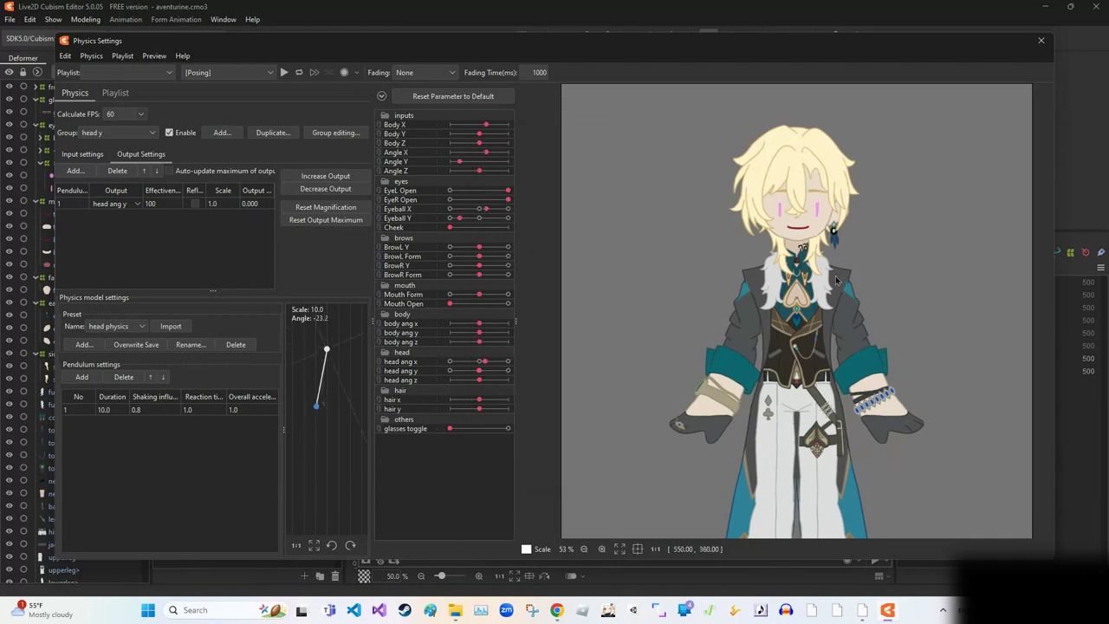
- Reset the magnification of the head ang y output and close the physics settings to return to the model
left_click(594, 317)
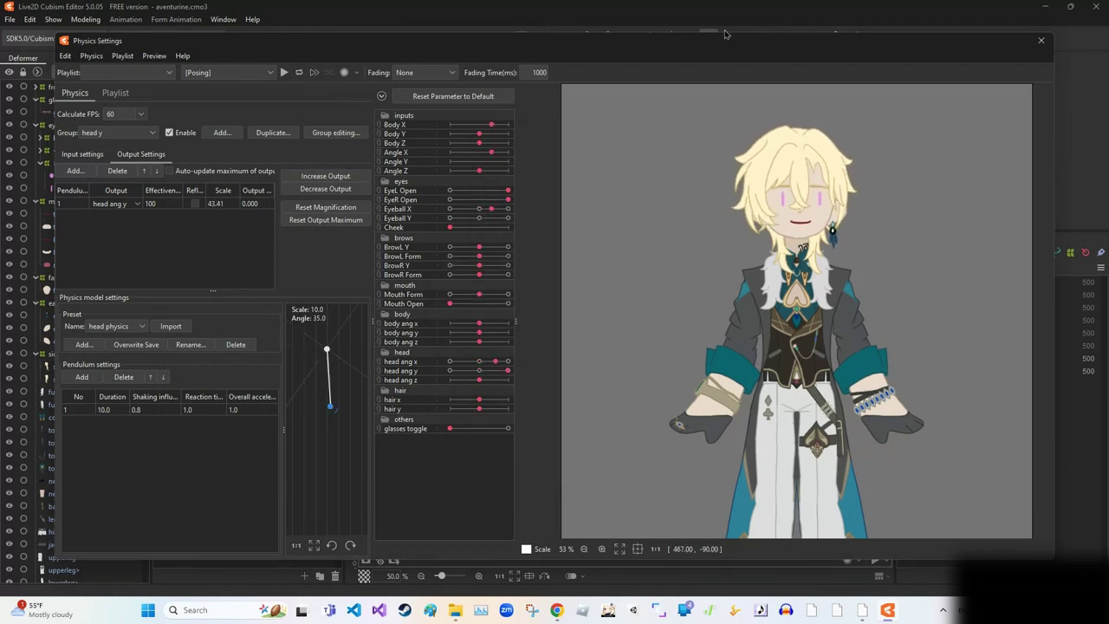
key("Escape")
scroll(655, 272, "up", 3)
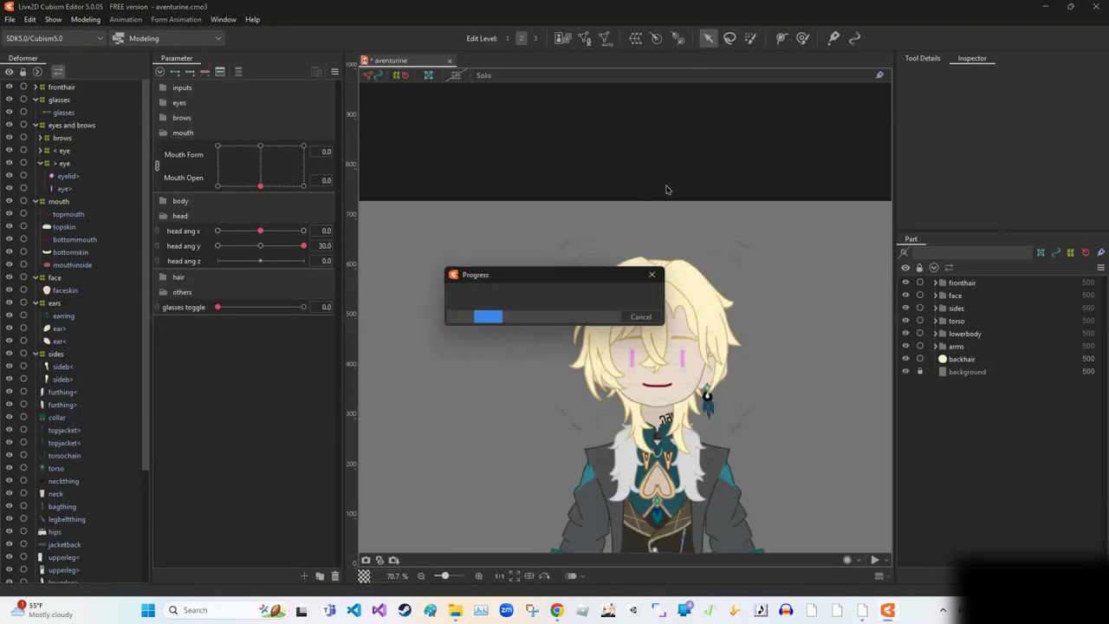